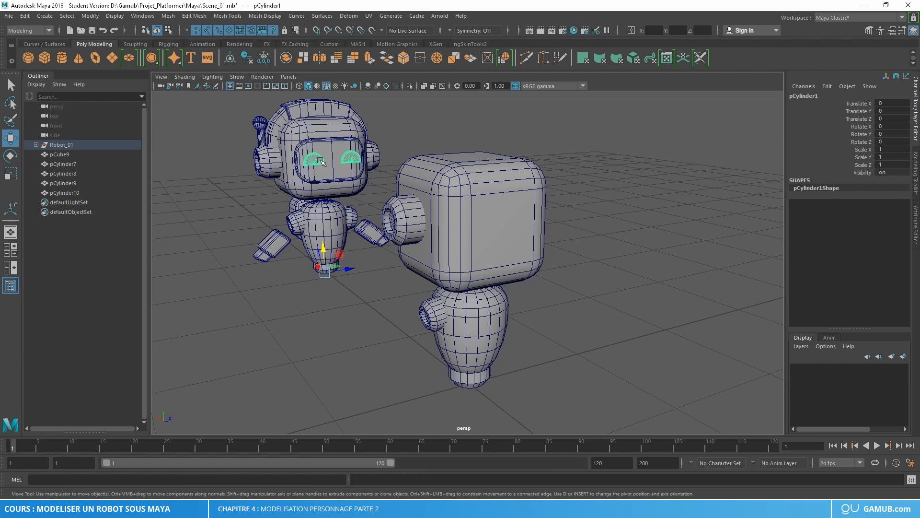
# Step: Create a polygon cube and place it in front of the unfinished robot's head at about X -0.491, Y 1.096
pyautogui.click(339, 166)
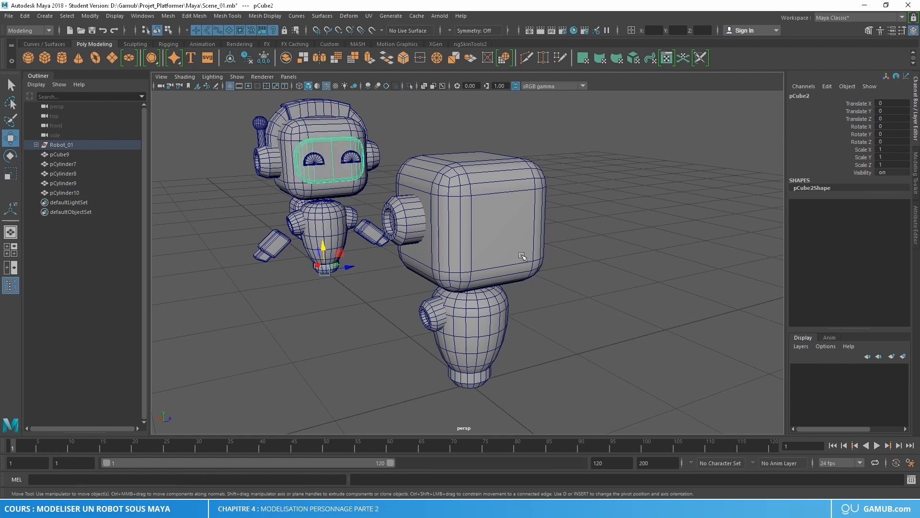
pyautogui.click(579, 356)
pyautogui.keyDown('alt'); pyautogui.moveTo(634, 368); pyautogui.dragTo(581, 347, button='right'); pyautogui.keyUp('alt')
pyautogui.keyDown('alt'); pyautogui.moveTo(581, 348); pyautogui.dragTo(554, 292, button='middle'); pyautogui.keyUp('alt')
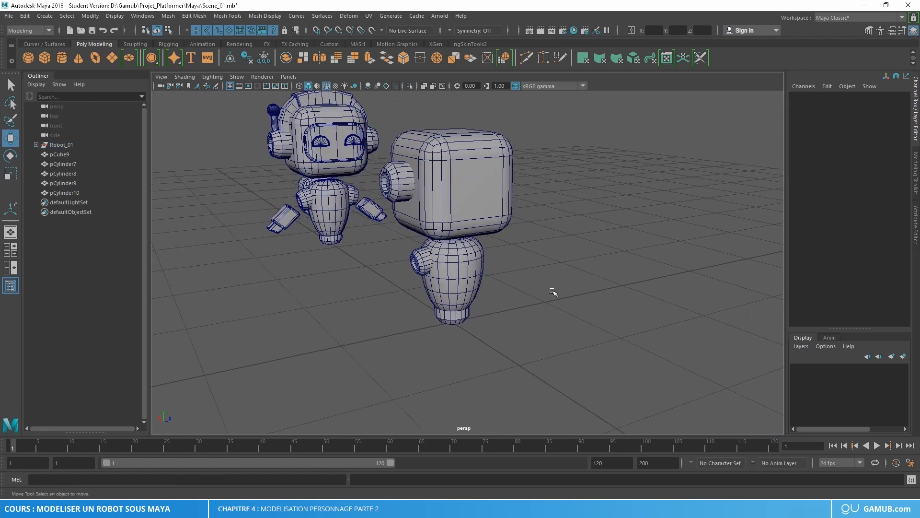
pyautogui.keyDown('alt'); pyautogui.moveTo(553, 292); pyautogui.dragTo(481, 254); pyautogui.keyUp('alt')
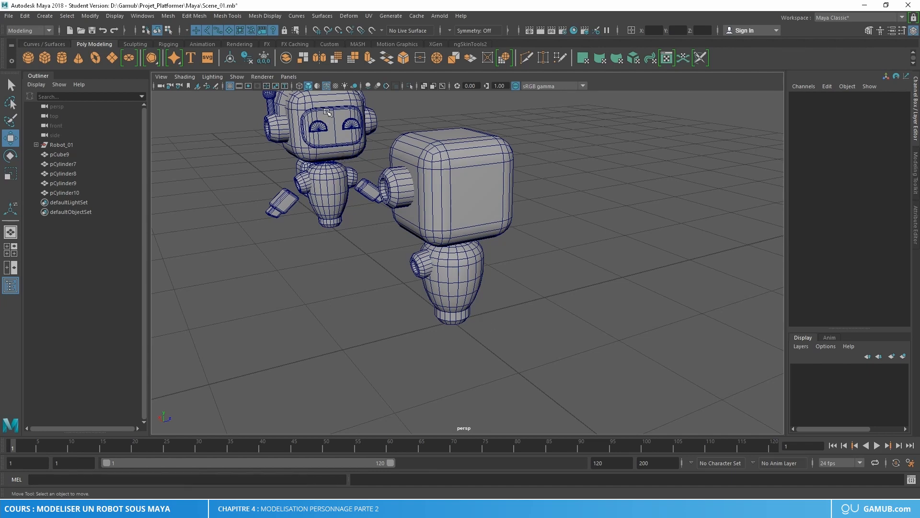
pyautogui.moveTo(504, 344)
pyautogui.keyDown('shift'); pyautogui.mouseDown(button='right')
pyautogui.moveTo(499, 322)
pyautogui.moveTo(508, 336)
pyautogui.mouseUp(button='right'); pyautogui.keyUp('shift')
pyautogui.keyDown('alt'); pyautogui.moveTo(519, 335); pyautogui.dragTo(523, 192); pyautogui.keyUp('alt')
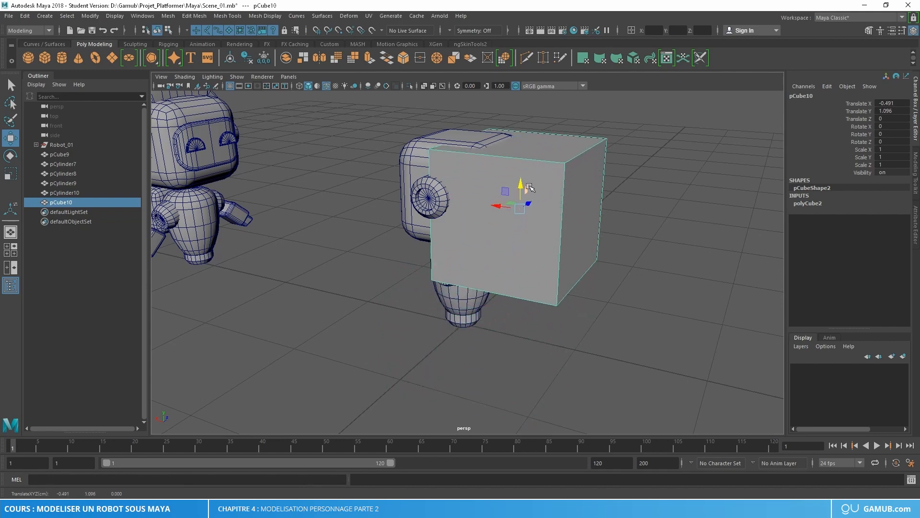
pyautogui.keyDown('alt'); pyautogui.moveTo(523, 192); pyautogui.dragTo(540, 257, button='right'); pyautogui.keyUp('alt')
pyautogui.keyDown('alt'); pyautogui.moveTo(540, 257); pyautogui.dragTo(540, 256); pyautogui.keyUp('alt')
# Step: Scale the new cube uniformly to about 0.593 and flatten it into a thin plate with X scale about 0.033
pyautogui.press('r')
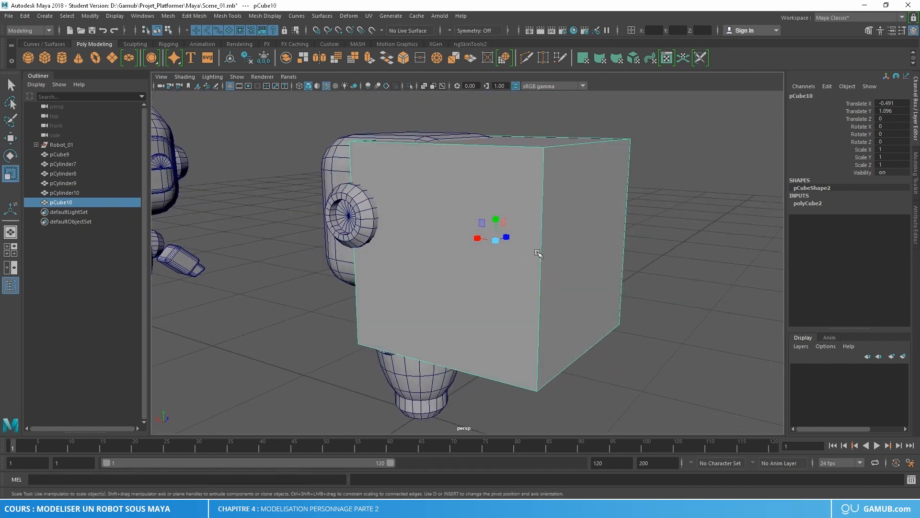
pyautogui.keyDown('alt'); pyautogui.moveTo(539, 256); pyautogui.dragTo(521, 265, button='right'); pyautogui.keyUp('alt')
pyautogui.moveTo(514, 254); pyautogui.dragTo(446, 288)
pyautogui.keyDown('alt'); pyautogui.moveTo(500, 301); pyautogui.dragTo(509, 296); pyautogui.keyUp('alt')
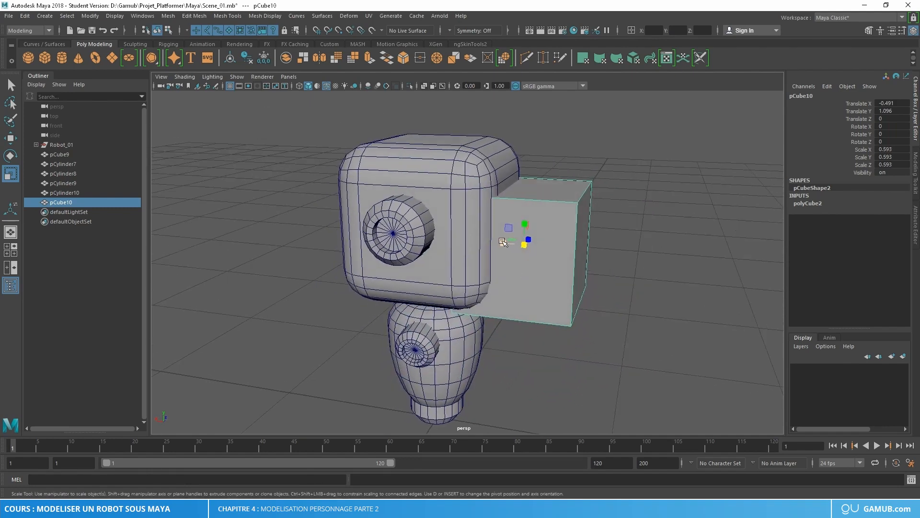
pyautogui.moveTo(503, 242); pyautogui.dragTo(523, 246)
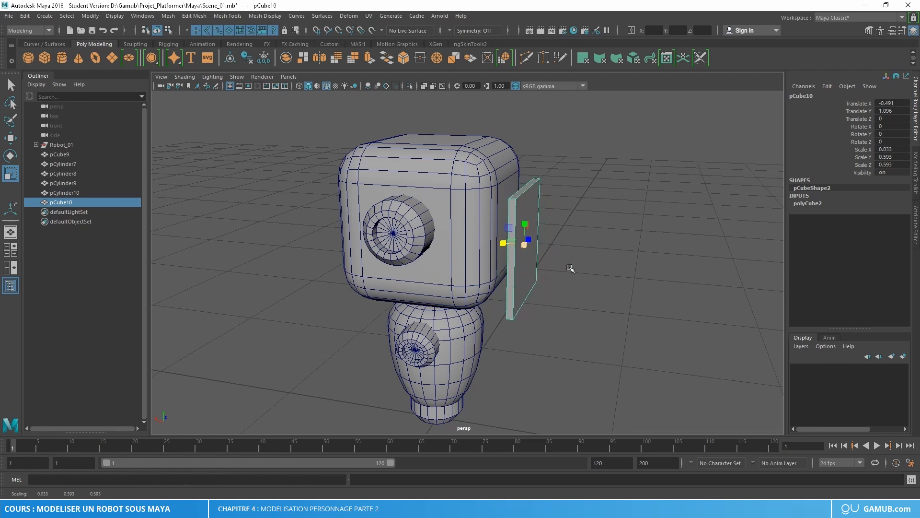
# Step: Resize the plate to about 0.331 in Y and 0.662 in Z, and raise it to about Y 1.242
pyautogui.keyDown('alt'); pyautogui.moveTo(570, 268); pyautogui.dragTo(529, 260); pyautogui.keyUp('alt')
pyautogui.moveTo(467, 207); pyautogui.dragTo(481, 233)
pyautogui.press('w')
pyautogui.press('r')
pyautogui.keyDown('alt'); pyautogui.moveTo(462, 254); pyautogui.dragTo(470, 251, button='middle'); pyautogui.keyUp('alt')
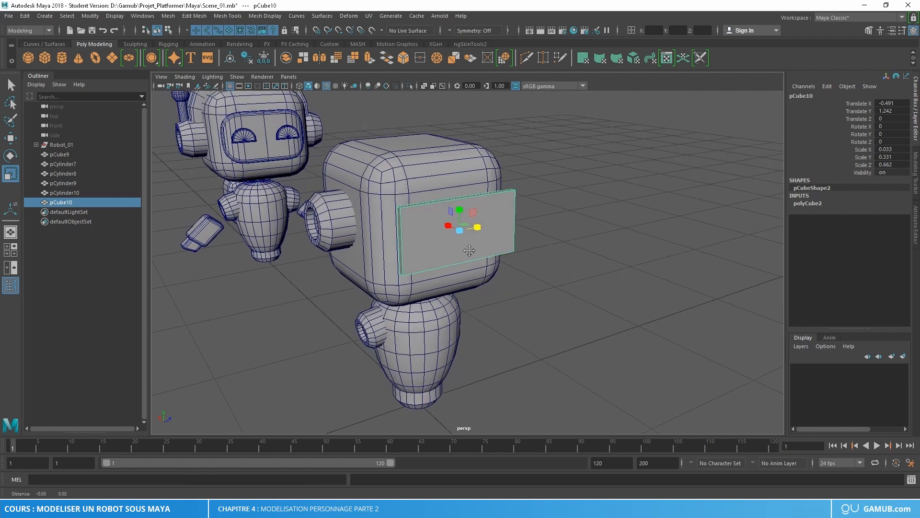
# Step: Move the plate against the robot's face at about X -0.423 and narrow its Z scale to about 0.603
pyautogui.keyDown('alt'); pyautogui.moveTo(470, 250); pyautogui.dragTo(493, 248); pyautogui.keyUp('alt')
pyautogui.press('w')
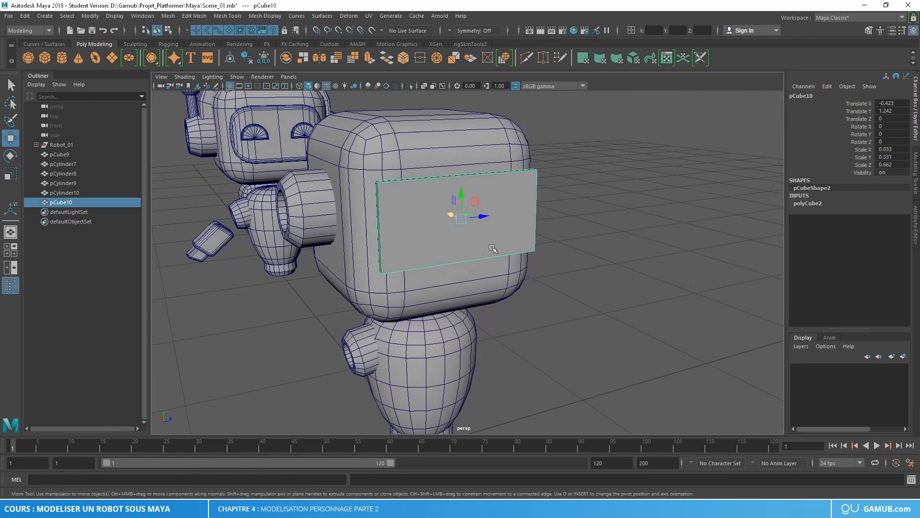
pyautogui.keyDown('alt'); pyautogui.moveTo(434, 220); pyautogui.dragTo(471, 245, button='middle'); pyautogui.keyUp('alt')
pyautogui.keyDown('alt'); pyautogui.moveTo(472, 246); pyautogui.dragTo(497, 244, button='right'); pyautogui.keyUp('alt')
pyautogui.keyDown('alt'); pyautogui.moveTo(497, 244); pyautogui.dragTo(291, 168); pyautogui.keyUp('alt')
pyautogui.press('r')
pyautogui.press('w')
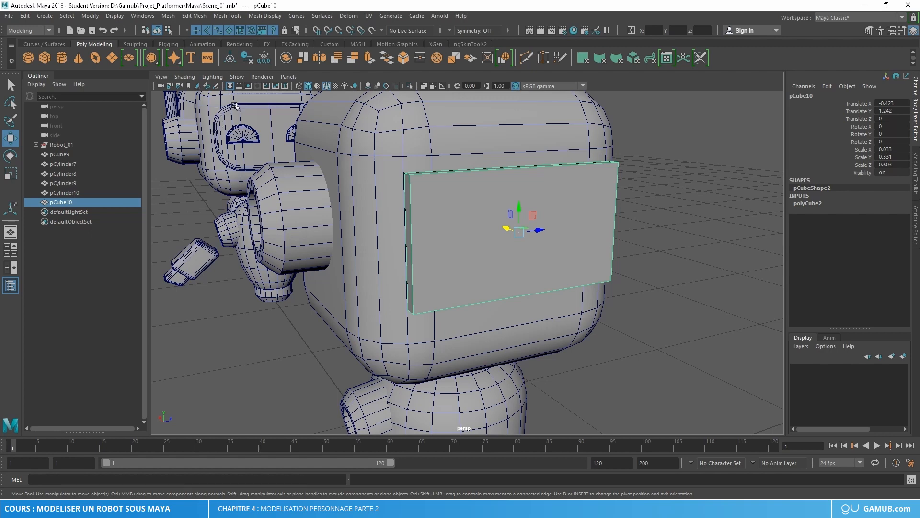
# Step: Select the four short corner edges running through the face plate's thickness
pyautogui.keyDown('alt'); pyautogui.moveTo(437, 302); pyautogui.dragTo(463, 314); pyautogui.keyUp('alt')
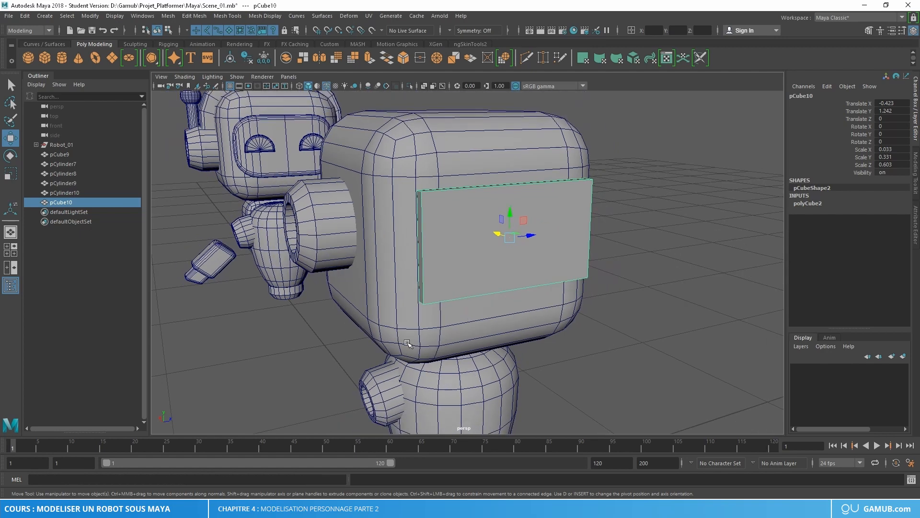
pyautogui.keyDown('alt'); pyautogui.moveTo(446, 201); pyautogui.dragTo(491, 212, button='right'); pyautogui.keyUp('alt')
pyautogui.keyDown('alt'); pyautogui.moveTo(490, 211); pyautogui.dragTo(472, 240); pyautogui.keyUp('alt')
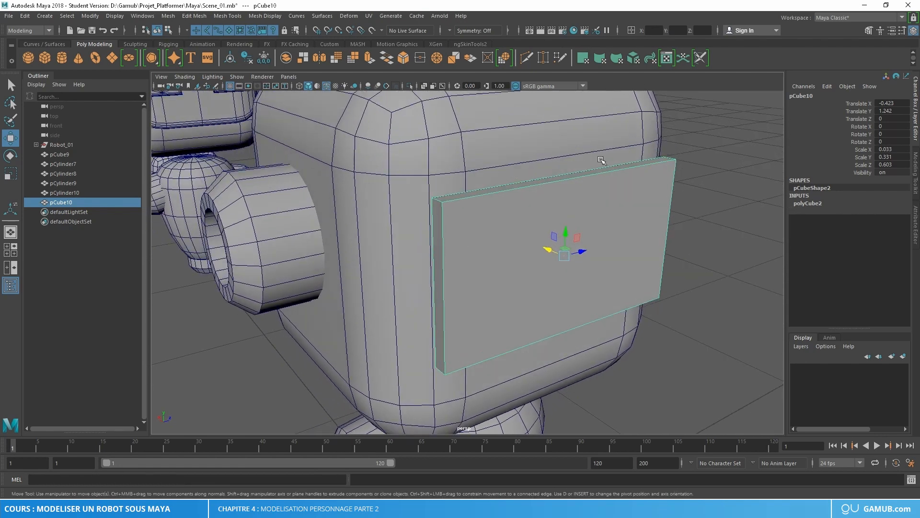
pyautogui.keyDown('alt'); pyautogui.moveTo(500, 197); pyautogui.dragTo(430, 184); pyautogui.keyUp('alt')
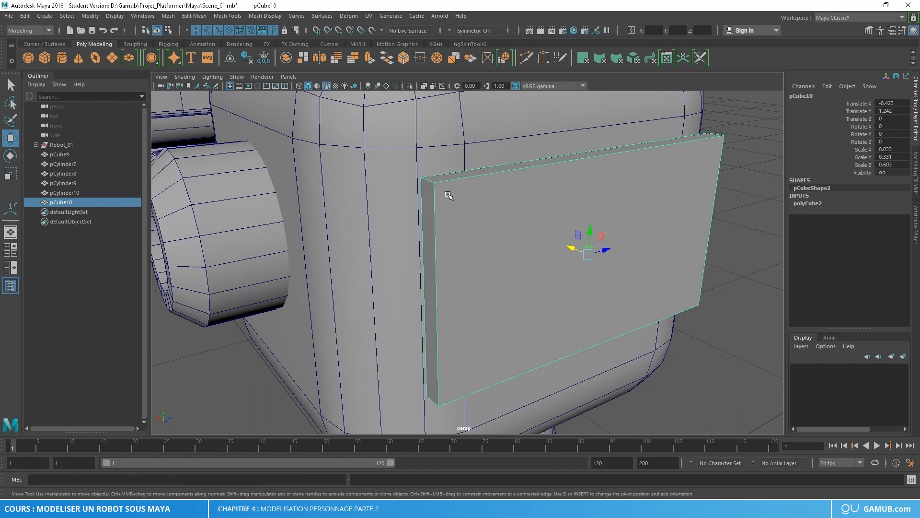
pyautogui.moveTo(449, 195); pyautogui.dragTo(447, 168, button='right')
pyautogui.click(461, 178)
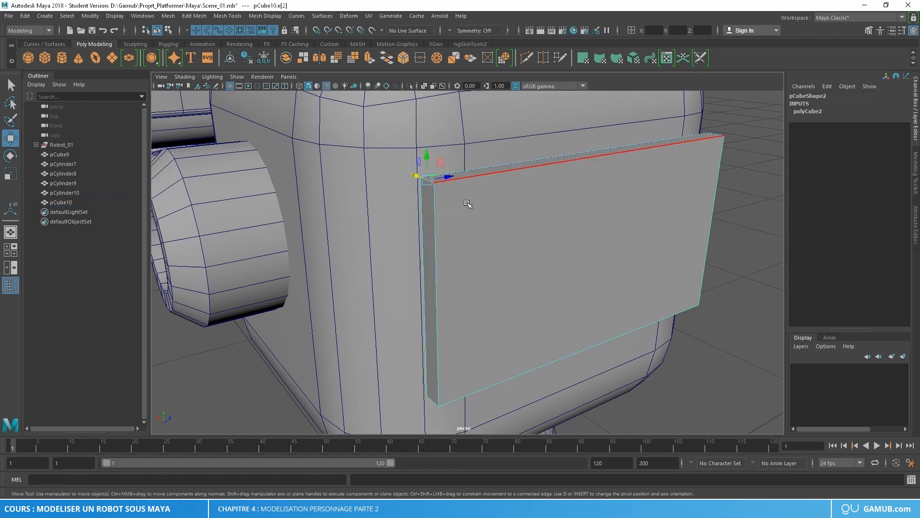
pyautogui.moveTo(493, 213); pyautogui.dragTo(492, 188, button='right')
pyautogui.keyDown('alt'); pyautogui.moveTo(465, 241); pyautogui.dragTo(469, 214); pyautogui.keyUp('alt')
pyautogui.keyDown('alt'); pyautogui.moveTo(485, 158); pyautogui.dragTo(477, 244); pyautogui.keyUp('alt')
pyautogui.keyDown('alt'); pyautogui.moveTo(477, 244); pyautogui.dragTo(527, 243, button='right'); pyautogui.keyUp('alt')
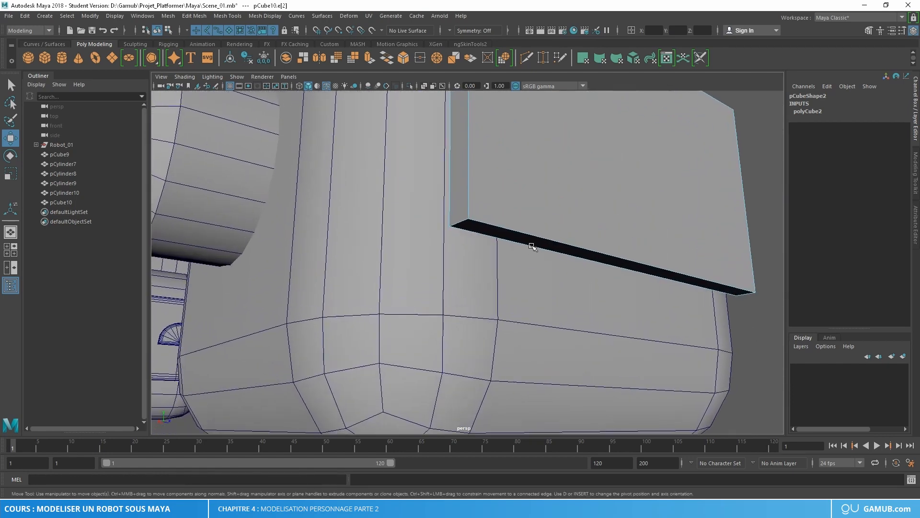
pyautogui.click(462, 226)
pyautogui.keyDown('alt'); pyautogui.moveTo(630, 243); pyautogui.dragTo(392, 195); pyautogui.keyUp('alt')
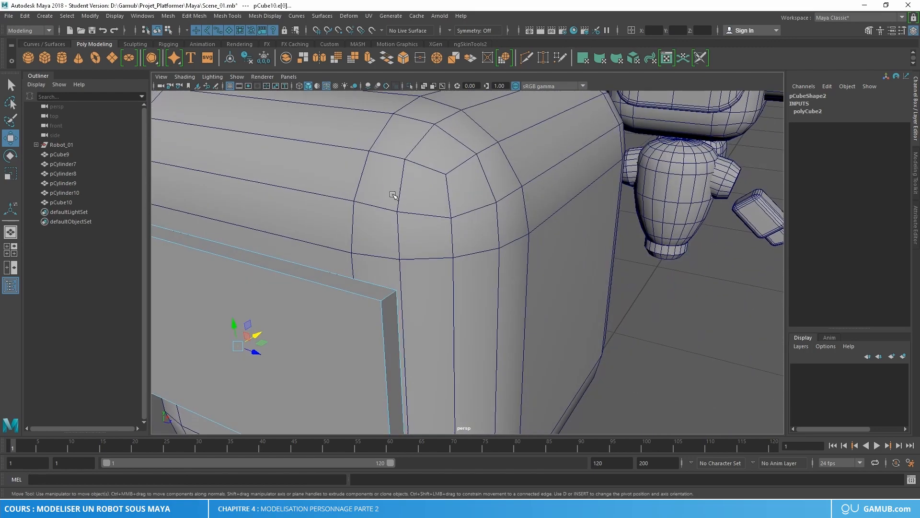
pyautogui.doubleClick(387, 294)
pyautogui.keyDown('alt'); pyautogui.moveTo(387, 294); pyautogui.dragTo(558, 263); pyautogui.keyUp('alt')
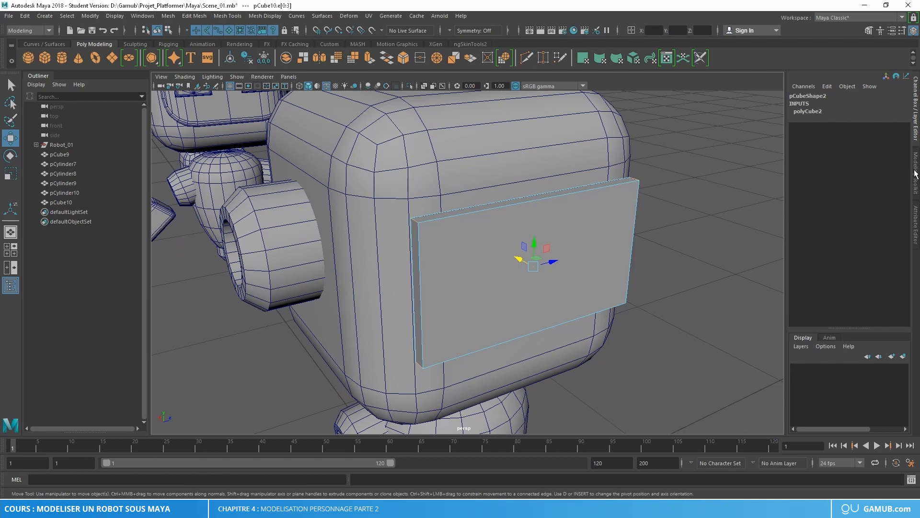
# Step: Bevel the four selected corner edges of the plate with 3 segments and a fraction of 0.7
pyautogui.click(916, 174)
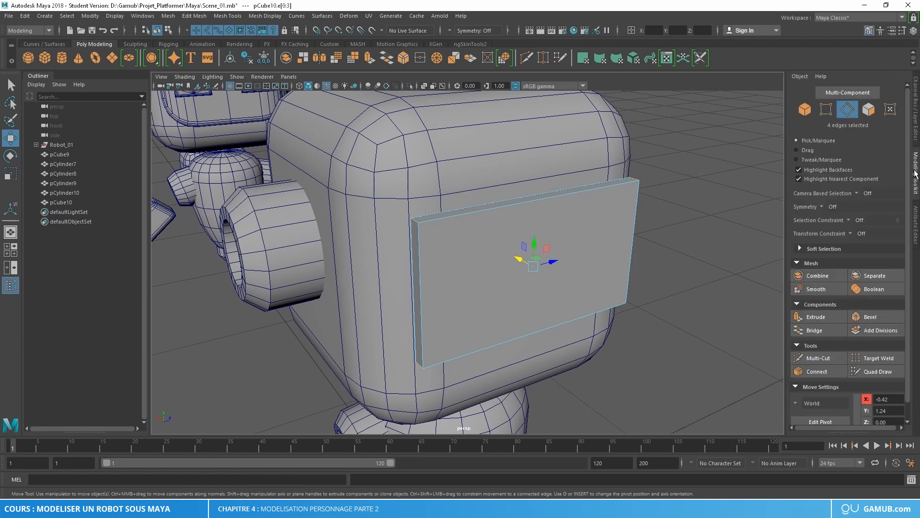
pyautogui.click(870, 317)
pyautogui.keyDown('alt'); pyautogui.moveTo(596, 249); pyautogui.dragTo(559, 237); pyautogui.keyUp('alt')
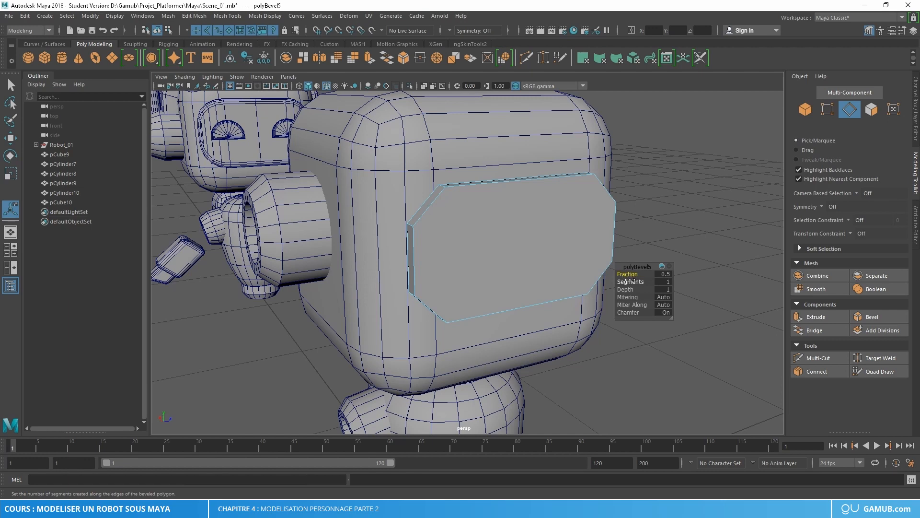
pyautogui.click(626, 283)
pyautogui.moveTo(627, 283); pyautogui.dragTo(643, 282, button='middle')
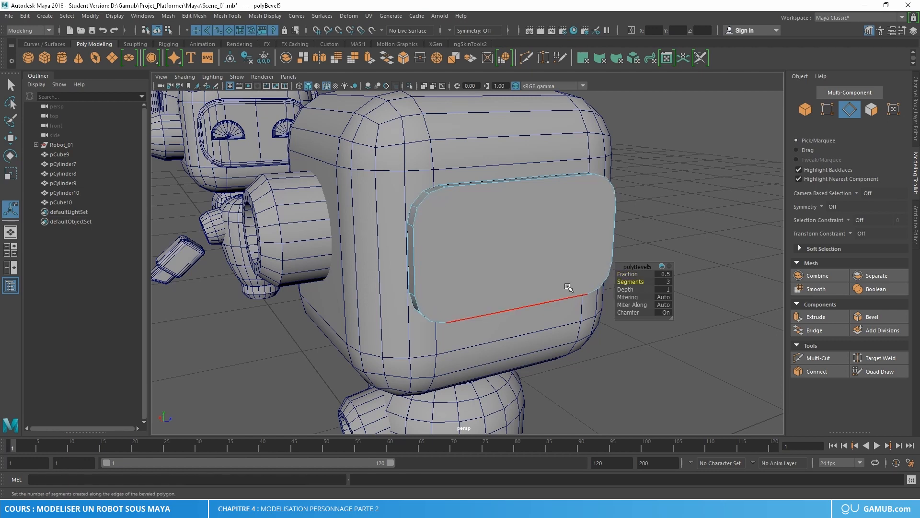
pyautogui.keyDown('alt'); pyautogui.moveTo(567, 288); pyautogui.dragTo(540, 251); pyautogui.keyUp('alt')
pyautogui.moveTo(540, 250)
pyautogui.keyDown('alt'); pyautogui.mouseDown(button='right')
pyautogui.moveTo(521, 249)
pyautogui.moveTo(550, 253)
pyautogui.mouseUp(button='right'); pyautogui.keyUp('alt')
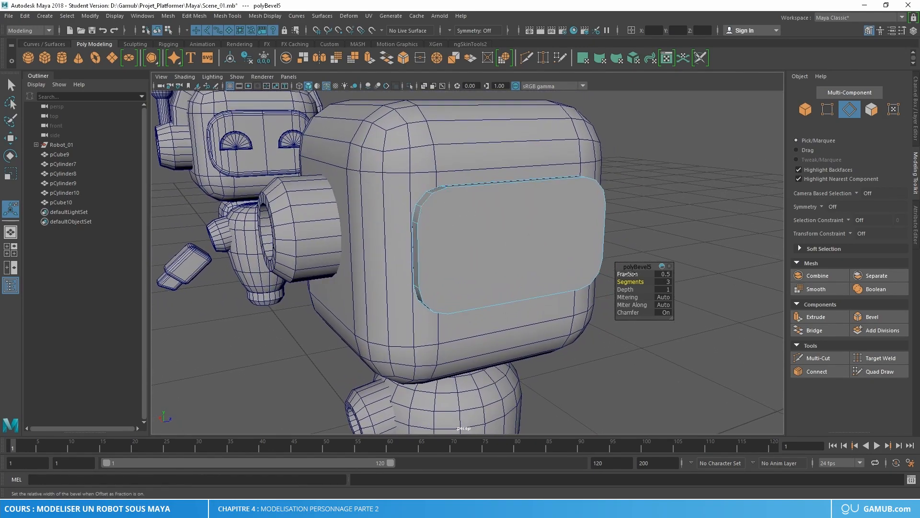
pyautogui.moveTo(629, 274); pyautogui.dragTo(641, 274)
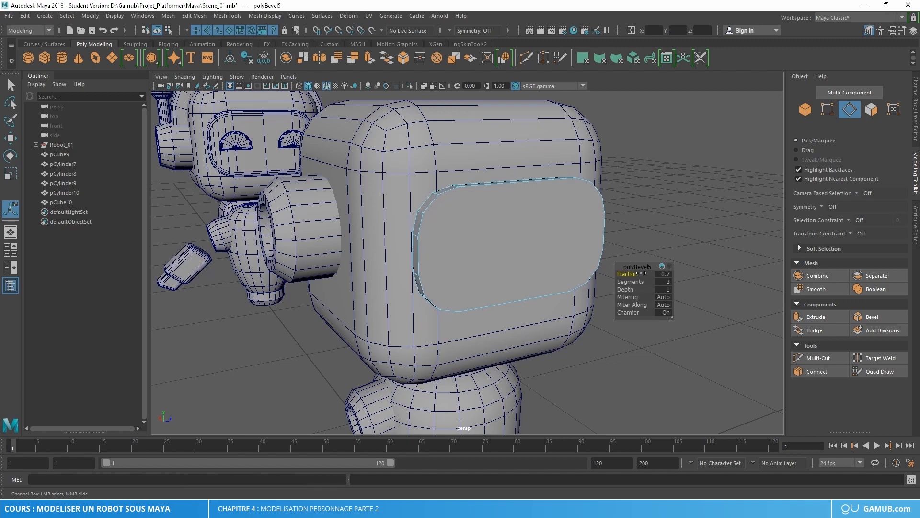
pyautogui.keyDown('alt'); pyautogui.moveTo(575, 285); pyautogui.dragTo(543, 241); pyautogui.keyUp('alt')
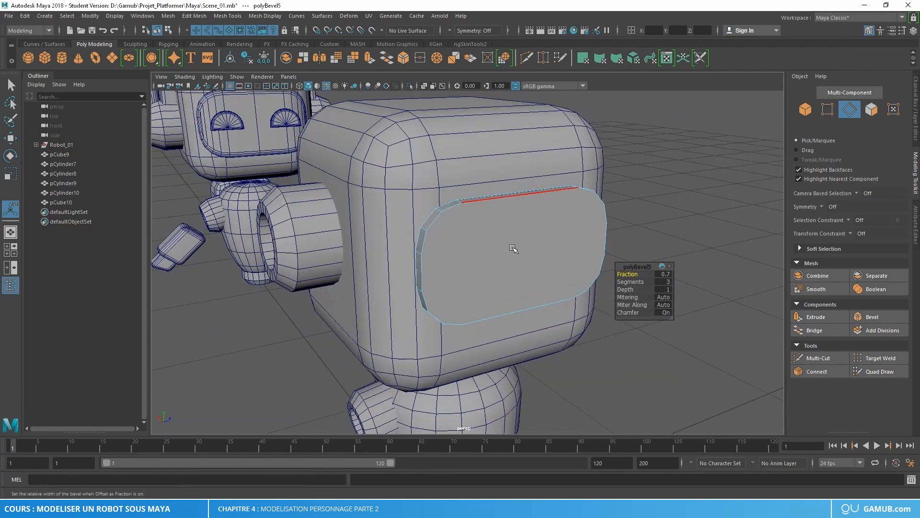
pyautogui.press('w')
# Step: Examine the rounded plate's front face and the beveled faces around its rim in face selection mode
pyautogui.keyDown('alt'); pyautogui.moveTo(502, 262); pyautogui.dragTo(519, 258, button='middle'); pyautogui.keyUp('alt')
pyautogui.keyDown('alt'); pyautogui.moveTo(486, 239); pyautogui.dragTo(533, 242, button='right'); pyautogui.keyUp('alt')
pyautogui.keyDown('alt'); pyautogui.moveTo(514, 242); pyautogui.dragTo(497, 256); pyautogui.keyUp('alt')
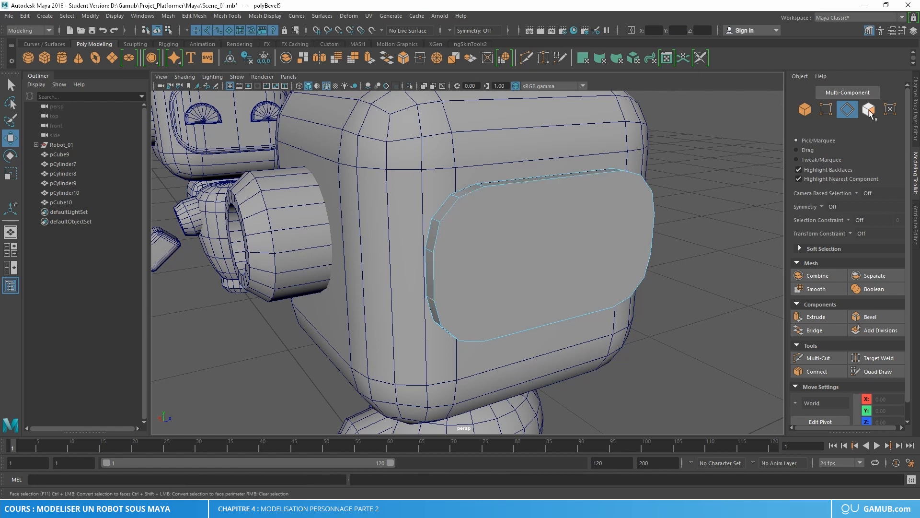
pyautogui.press('F11')
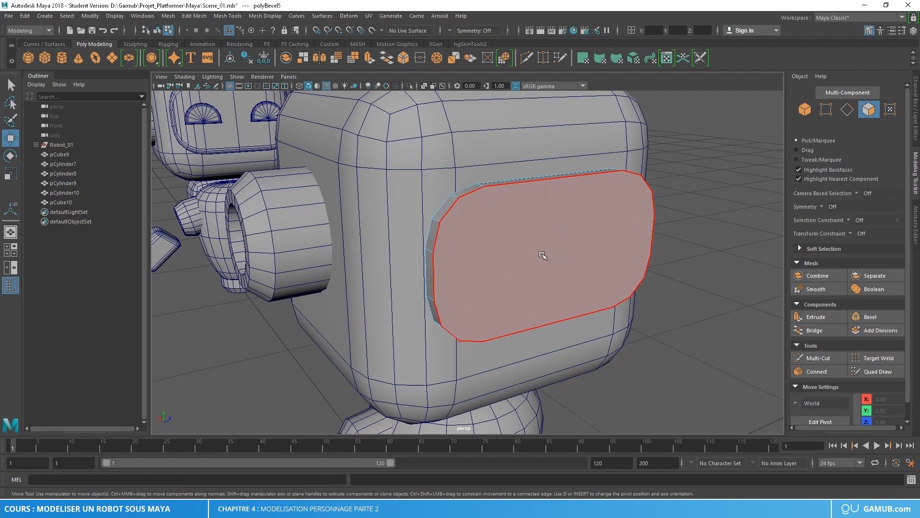
pyautogui.click(543, 254)
pyautogui.moveTo(542, 255)
pyautogui.keyDown('alt'); pyautogui.mouseDown()
pyautogui.moveTo(548, 206)
pyautogui.moveTo(547, 223)
pyautogui.moveTo(511, 209)
pyautogui.moveTo(531, 204)
pyautogui.moveTo(522, 184)
pyautogui.moveTo(461, 179)
pyautogui.moveTo(469, 230)
pyautogui.moveTo(530, 243)
pyautogui.mouseUp(); pyautogui.keyUp('alt')
pyautogui.click(453, 197)
pyautogui.keyDown('alt'); pyautogui.moveTo(452, 197); pyautogui.dragTo(548, 269); pyautogui.keyUp('alt')
pyautogui.keyDown('alt'); pyautogui.moveTo(548, 270); pyautogui.dragTo(587, 292, button='right'); pyautogui.keyUp('alt')
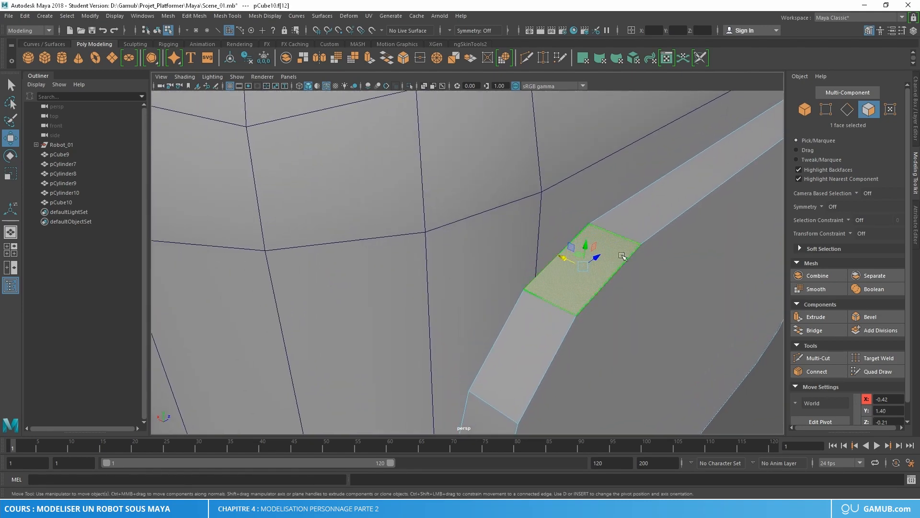
pyautogui.keyDown('alt'); pyautogui.moveTo(606, 310); pyautogui.dragTo(556, 284, button='right'); pyautogui.keyUp('alt')
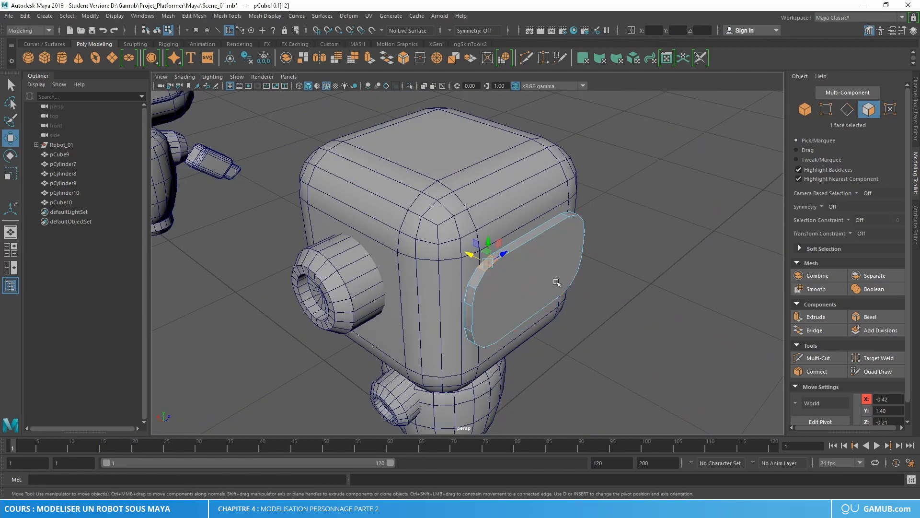
pyautogui.keyDown('alt'); pyautogui.moveTo(556, 283); pyautogui.dragTo(538, 288); pyautogui.keyUp('alt')
pyautogui.keyDown('alt'); pyautogui.moveTo(485, 242); pyautogui.dragTo(497, 249, button='right'); pyautogui.keyUp('alt')
pyautogui.keyDown('alt'); pyautogui.moveTo(497, 248); pyautogui.dragTo(520, 260); pyautogui.keyUp('alt')
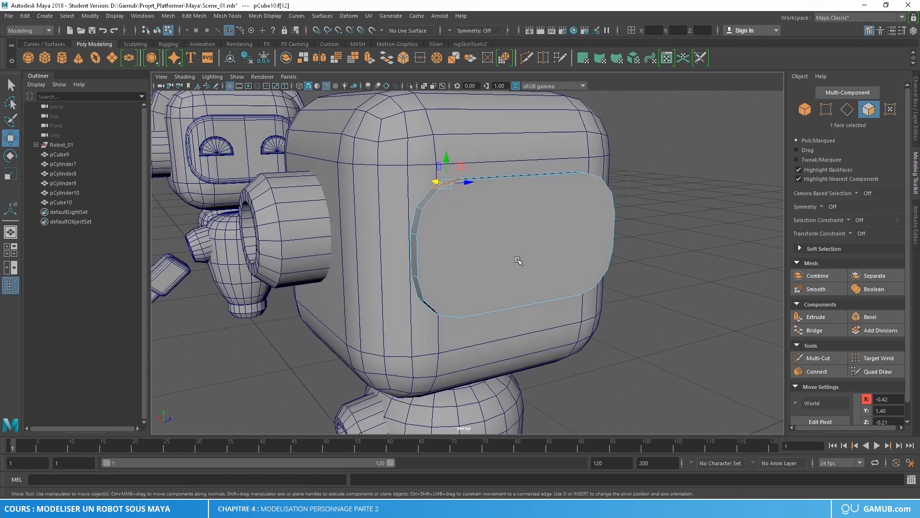
pyautogui.keyDown('alt'); pyautogui.moveTo(519, 261); pyautogui.dragTo(535, 268, button='right'); pyautogui.keyUp('alt')
pyautogui.keyDown('alt'); pyautogui.moveTo(534, 269); pyautogui.dragTo(495, 242); pyautogui.keyUp('alt')
pyautogui.keyDown('alt'); pyautogui.moveTo(494, 242); pyautogui.dragTo(520, 245, button='right'); pyautogui.keyUp('alt')
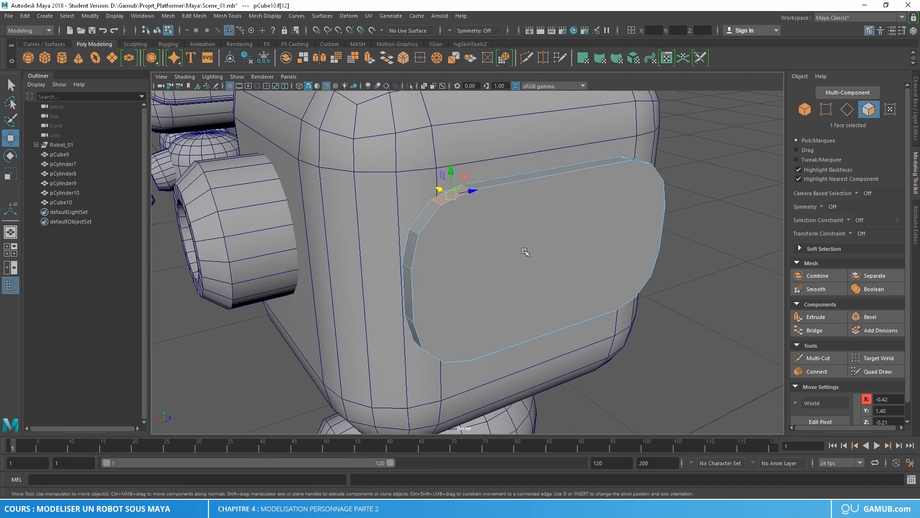
pyautogui.keyDown('alt'); pyautogui.moveTo(527, 252); pyautogui.dragTo(525, 252); pyautogui.keyUp('alt')
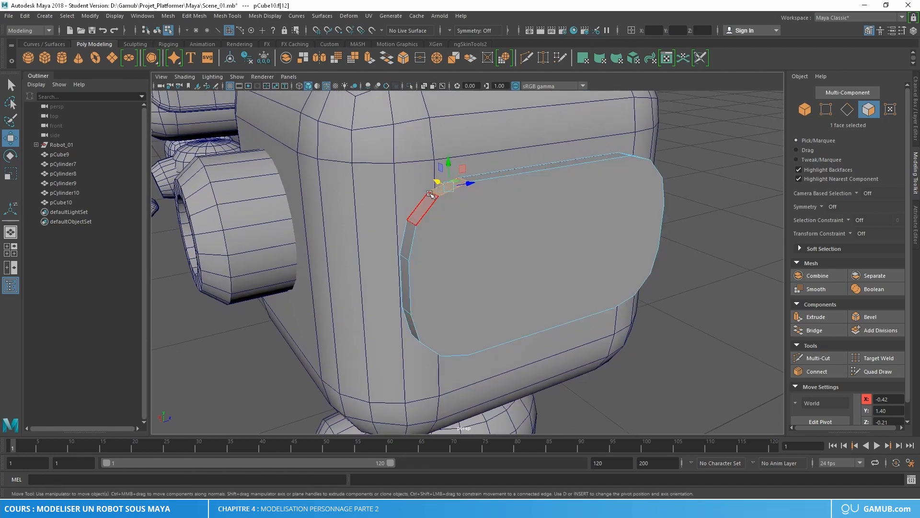
pyautogui.keyDown('alt'); pyautogui.moveTo(459, 180); pyautogui.dragTo(514, 232); pyautogui.keyUp('alt')
pyautogui.click(524, 200)
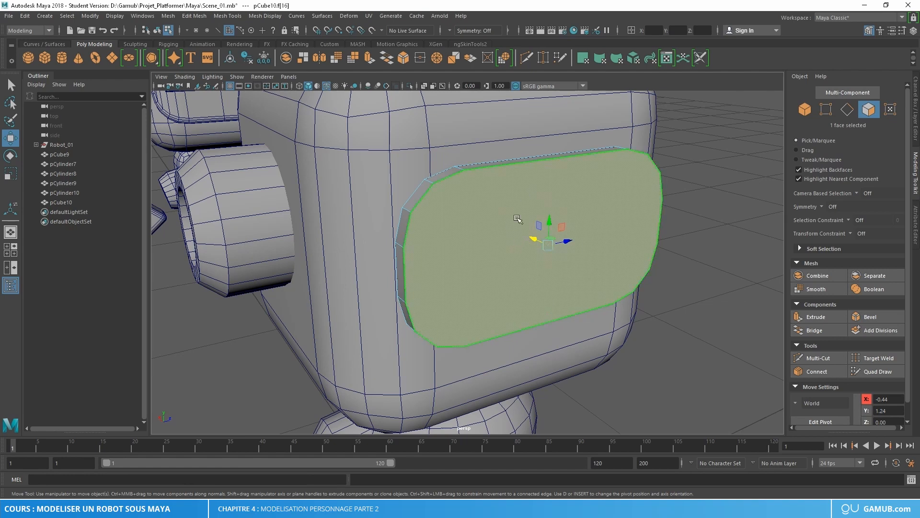
pyautogui.keyDown('alt'); pyautogui.moveTo(495, 214); pyautogui.dragTo(503, 219); pyautogui.keyUp('alt')
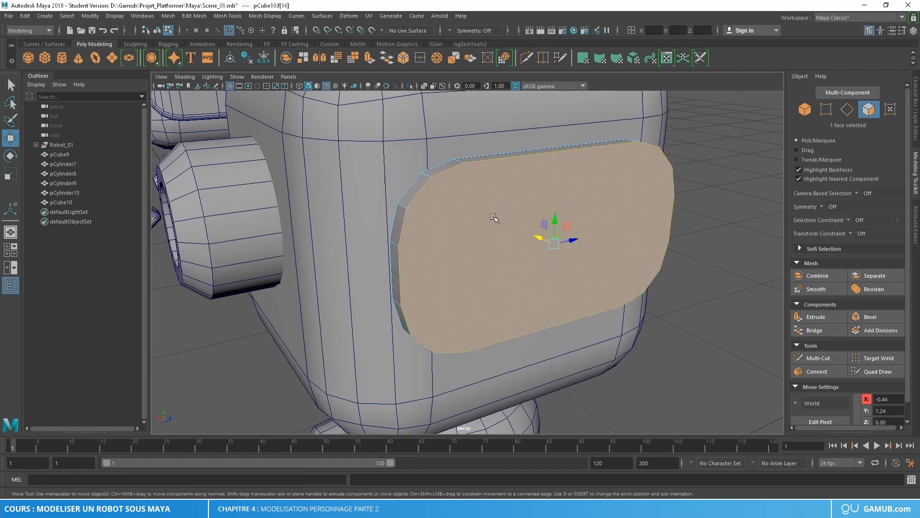
# Step: Connect the upper and lower vertices at Z -0.19, where the plate's long edges meet the rounded corners, with a vertical edge
pyautogui.click(827, 110)
pyautogui.keyDown('alt'); pyautogui.moveTo(454, 174); pyautogui.dragTo(505, 195, button='right'); pyautogui.keyUp('alt')
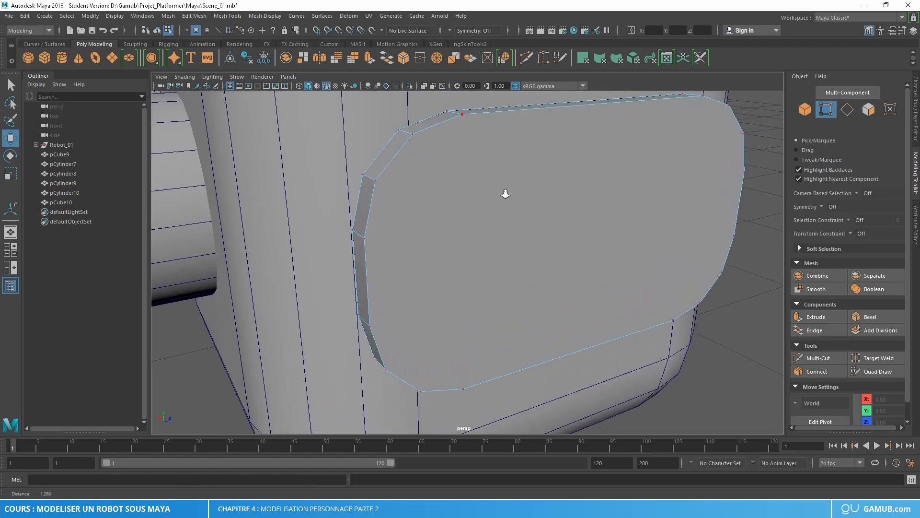
pyautogui.keyDown('alt'); pyautogui.moveTo(501, 158); pyautogui.dragTo(499, 173); pyautogui.keyUp('alt')
pyautogui.click(461, 172)
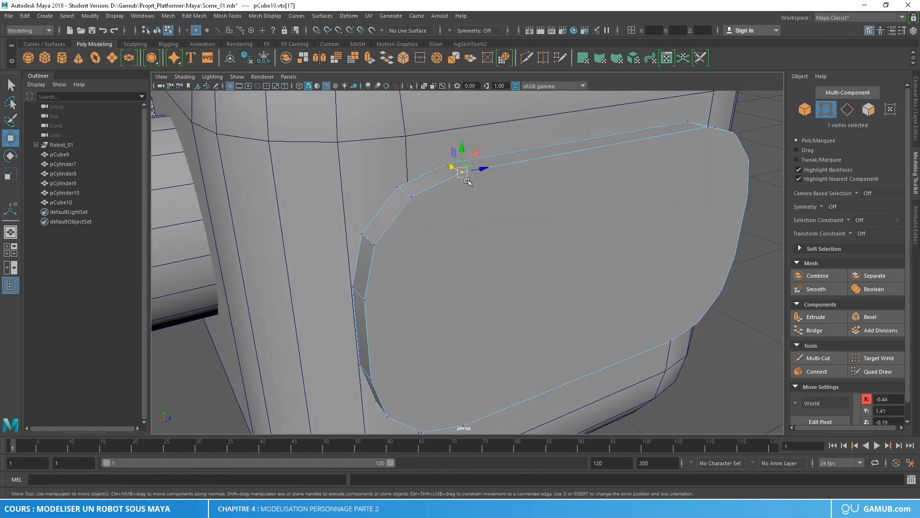
pyautogui.keyDown('alt'); pyautogui.moveTo(484, 192); pyautogui.dragTo(506, 238); pyautogui.keyUp('alt')
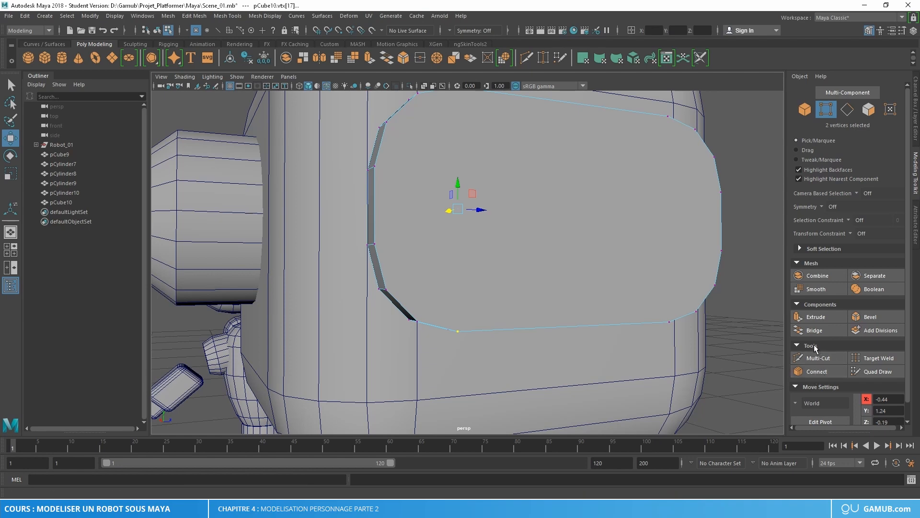
pyautogui.click(796, 373)
pyautogui.moveTo(540, 243)
pyautogui.keyDown('alt'); pyautogui.mouseDown()
pyautogui.moveTo(533, 236)
pyautogui.moveTo(530, 267)
pyautogui.moveTo(536, 222)
pyautogui.moveTo(535, 233)
pyautogui.mouseUp(); pyautogui.keyUp('alt')
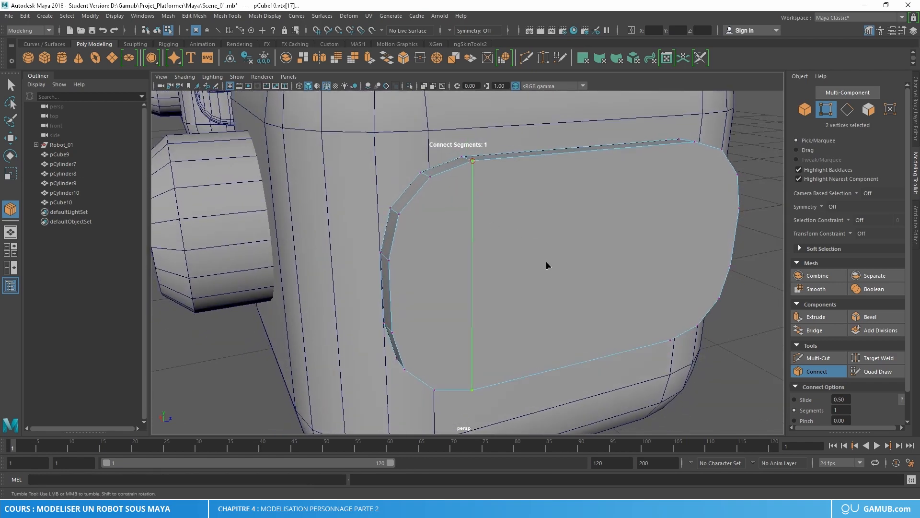
pyautogui.press('w')
pyautogui.keyDown('alt'); pyautogui.moveTo(518, 263); pyautogui.dragTo(510, 261); pyautogui.keyUp('alt')
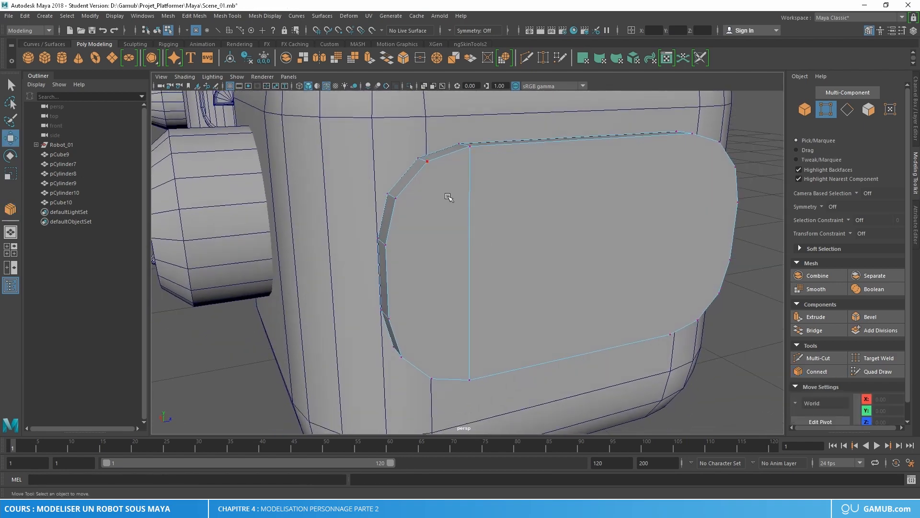
# Step: Connect the next pair of upper and lower corner vertices, at Z -0.24 on the plate's front face
pyautogui.click(427, 162)
pyautogui.keyDown('alt'); pyautogui.moveTo(448, 203); pyautogui.dragTo(456, 223); pyautogui.keyUp('alt')
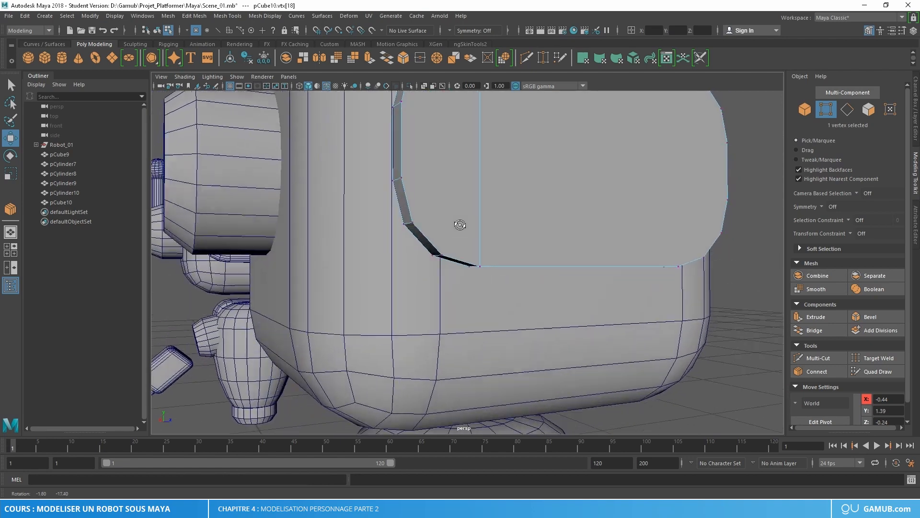
pyautogui.keyDown('shift'); pyautogui.click(480, 265); pyautogui.keyUp('shift')
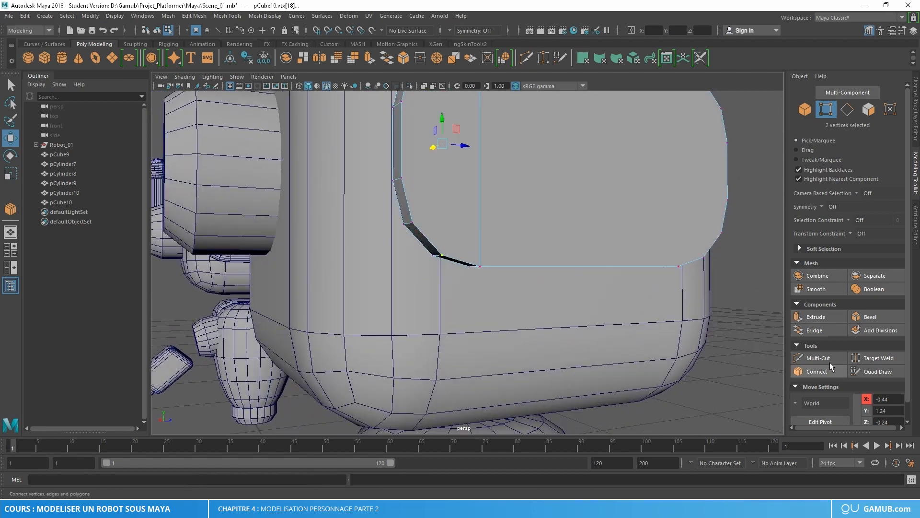
pyautogui.click(818, 371)
pyautogui.keyDown('alt'); pyautogui.moveTo(491, 157); pyautogui.dragTo(486, 173); pyautogui.keyUp('alt')
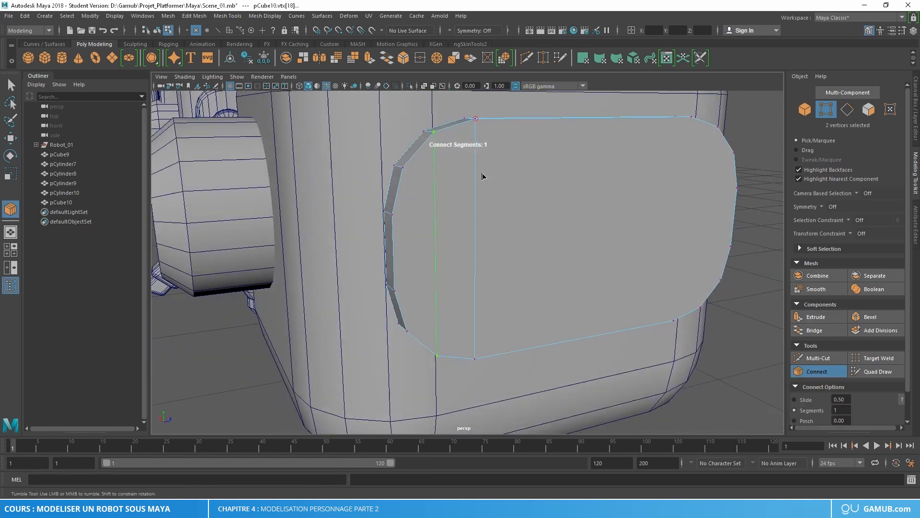
pyautogui.press('w')
# Step: Connect the third pair of upper and lower corner vertices, at Z -0.29 on the plate's front face
pyautogui.click(404, 168)
pyautogui.keyDown('alt'); pyautogui.moveTo(436, 237); pyautogui.dragTo(427, 229); pyautogui.keyUp('alt')
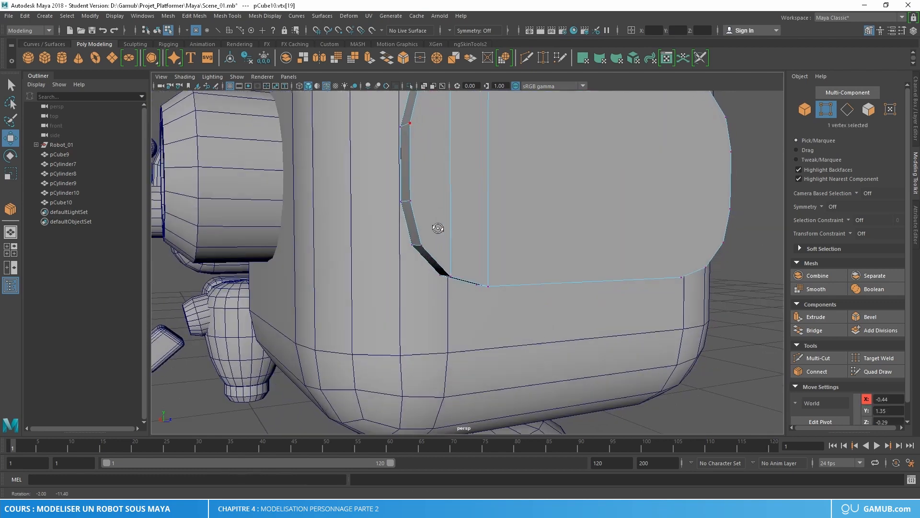
pyautogui.keyDown('shift'); pyautogui.click(422, 245); pyautogui.keyUp('shift')
pyautogui.click(818, 371)
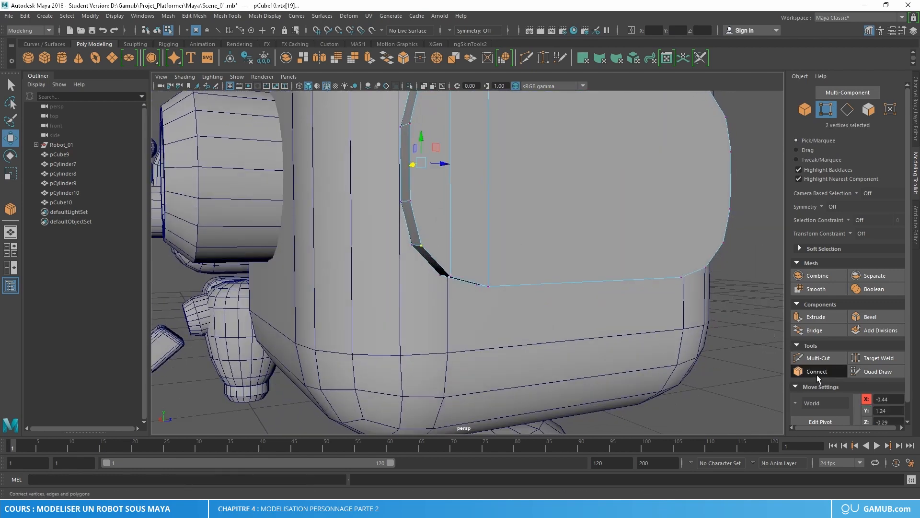
pyautogui.press('w')
# Step: Connect the upper and lower vertices at Z 0.19, at the opposite end of the plate's long edges
pyautogui.keyDown('alt'); pyautogui.moveTo(530, 213); pyautogui.dragTo(511, 232); pyautogui.keyUp('alt')
pyautogui.click(502, 171)
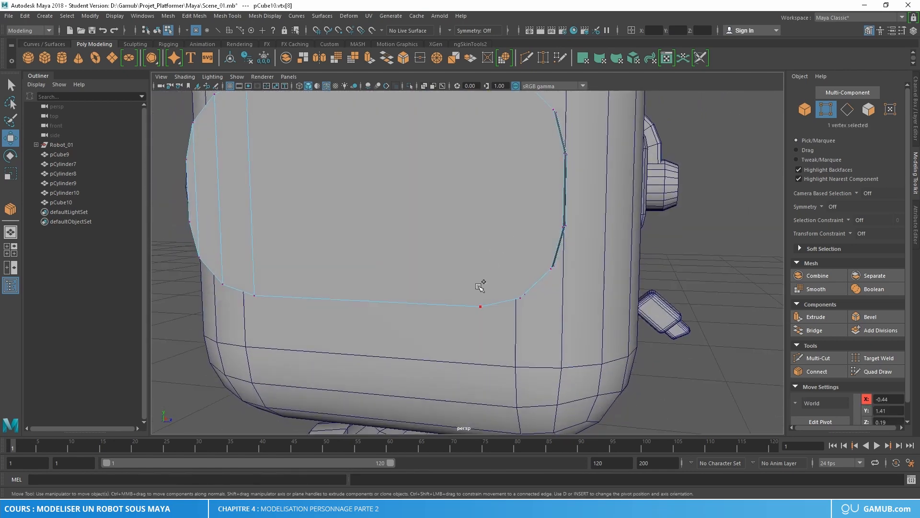
pyautogui.keyDown('shift'); pyautogui.click(479, 286); pyautogui.keyUp('shift')
pyautogui.click(816, 371)
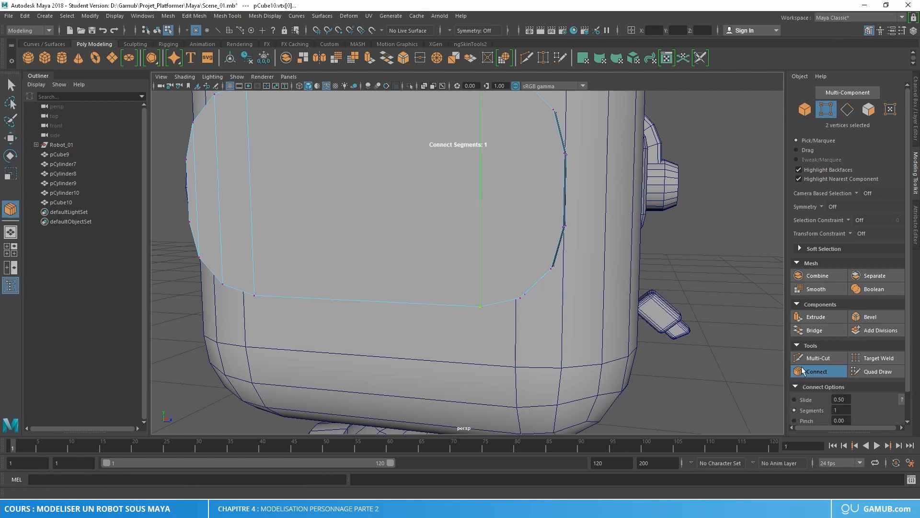
pyautogui.moveTo(511, 167)
pyautogui.keyDown('alt'); pyautogui.mouseDown()
pyautogui.moveTo(508, 185)
pyautogui.moveTo(502, 179)
pyautogui.mouseUp(); pyautogui.keyUp('alt')
# Step: Connect the two remaining pairs of facing corner vertices, at Z 0.24 and Z 0.29, with vertical edges
pyautogui.click(492, 140)
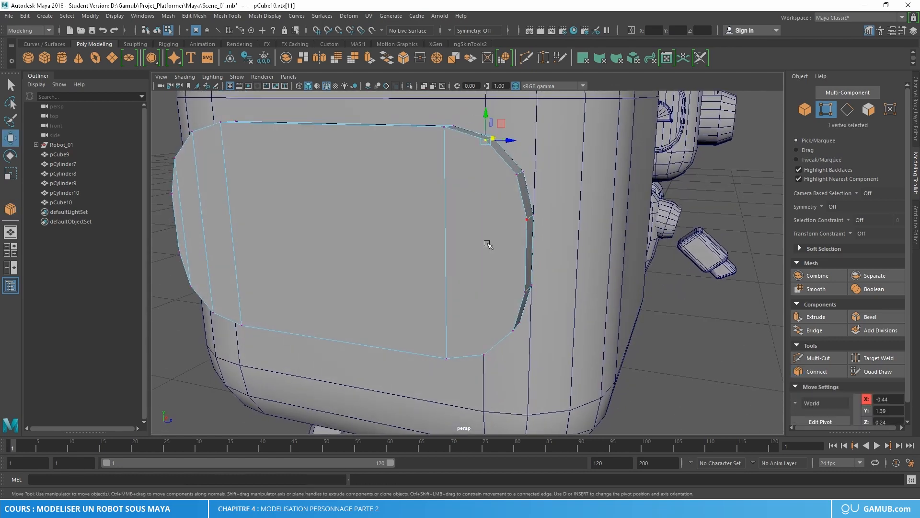
pyautogui.keyDown('shift'); pyautogui.click(483, 343); pyautogui.keyUp('shift')
pyautogui.click(817, 372)
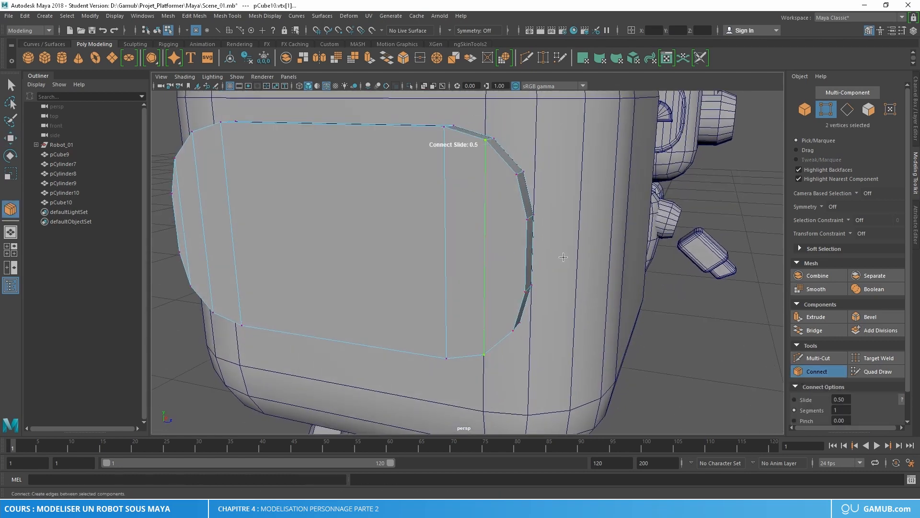
pyautogui.press('w')
pyautogui.click(516, 185)
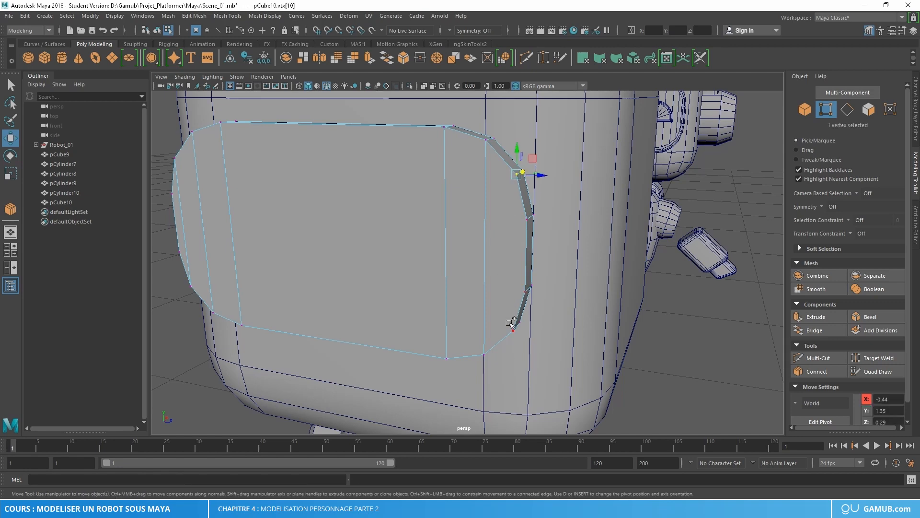
pyautogui.keyDown('shift'); pyautogui.click(512, 325); pyautogui.keyUp('shift')
pyautogui.press('w')
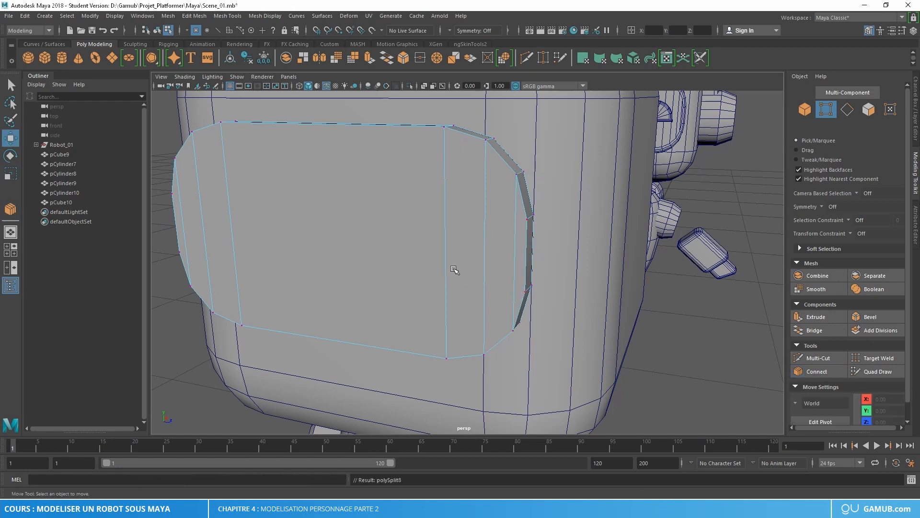
# Step: Inspect the central face and the narrow side strips of the divided plate in face selection mode
pyautogui.keyDown('alt'); pyautogui.moveTo(410, 261); pyautogui.dragTo(473, 254); pyautogui.keyUp('alt')
pyautogui.moveTo(505, 193); pyautogui.dragTo(501, 218, button='right')
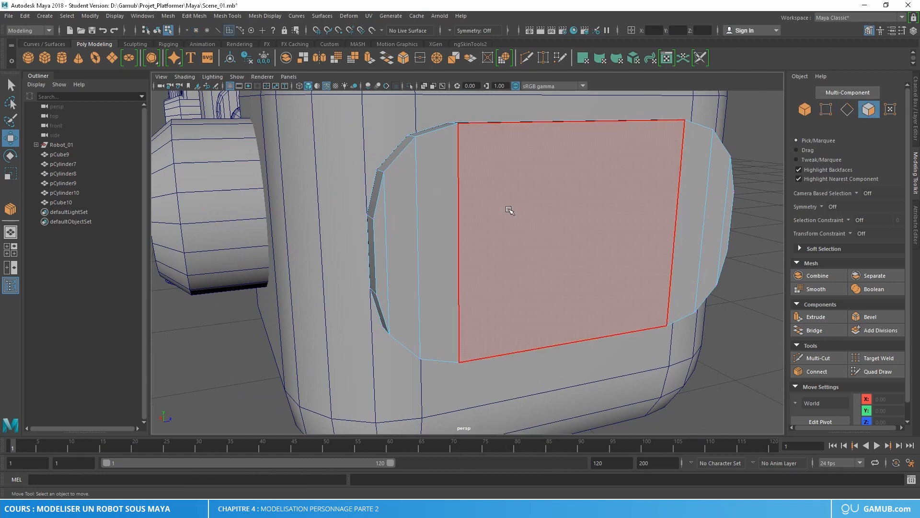
pyautogui.click(531, 195)
pyautogui.keyDown('alt'); pyautogui.moveTo(543, 160); pyautogui.dragTo(599, 151); pyautogui.keyUp('alt')
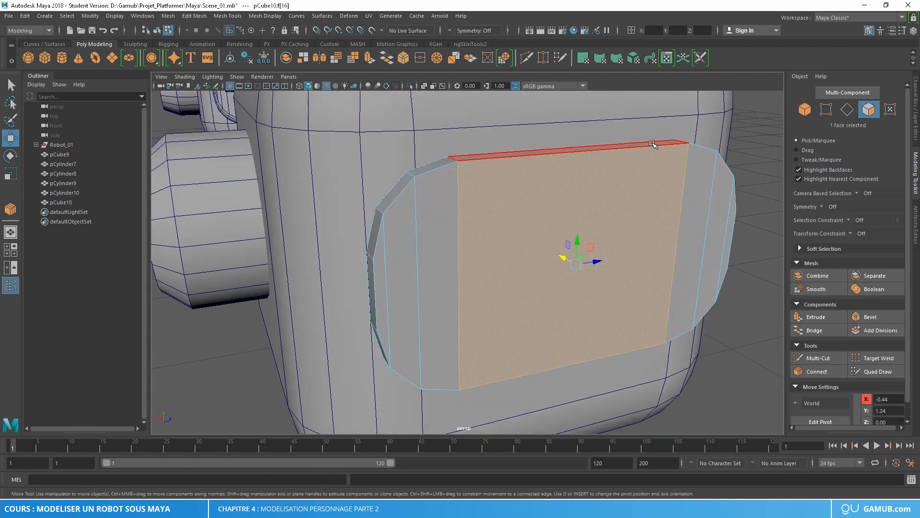
pyautogui.click(437, 250)
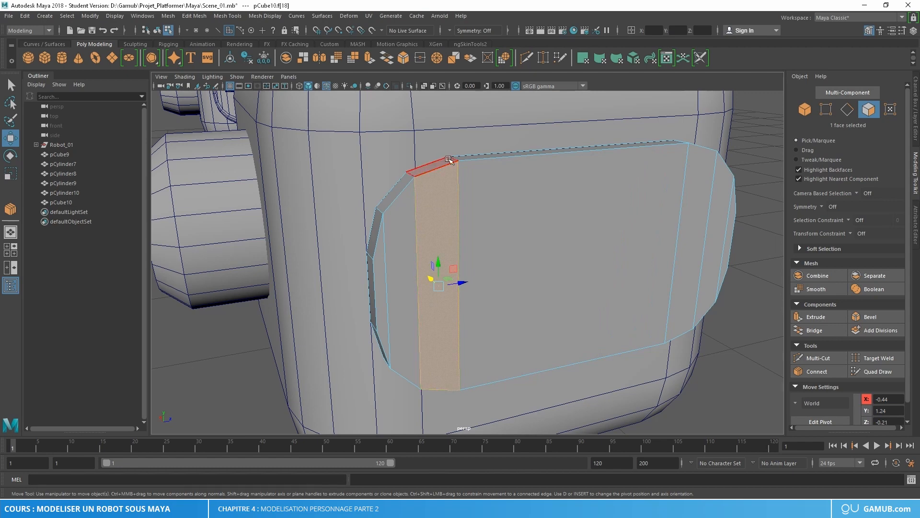
pyautogui.click(403, 287)
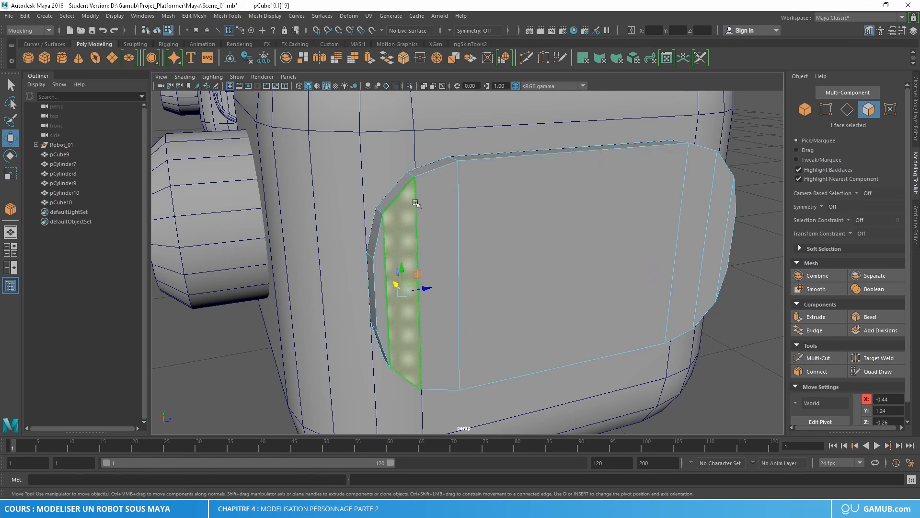
pyautogui.click(380, 288)
pyautogui.keyDown('alt'); pyautogui.moveTo(548, 322); pyautogui.dragTo(557, 244); pyautogui.keyUp('alt')
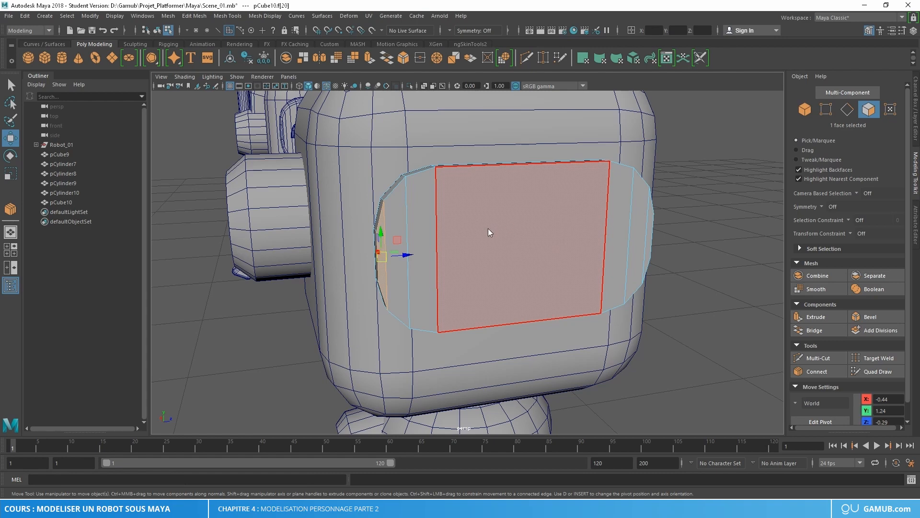
# Step: Return to object mode, deselect the plate and compare the new head with the finished robot's face and eyes
pyautogui.moveTo(489, 232); pyautogui.dragTo(531, 216, button='right')
pyautogui.click(713, 320)
pyautogui.keyDown('alt'); pyautogui.moveTo(713, 321); pyautogui.dragTo(554, 251); pyautogui.keyUp('alt')
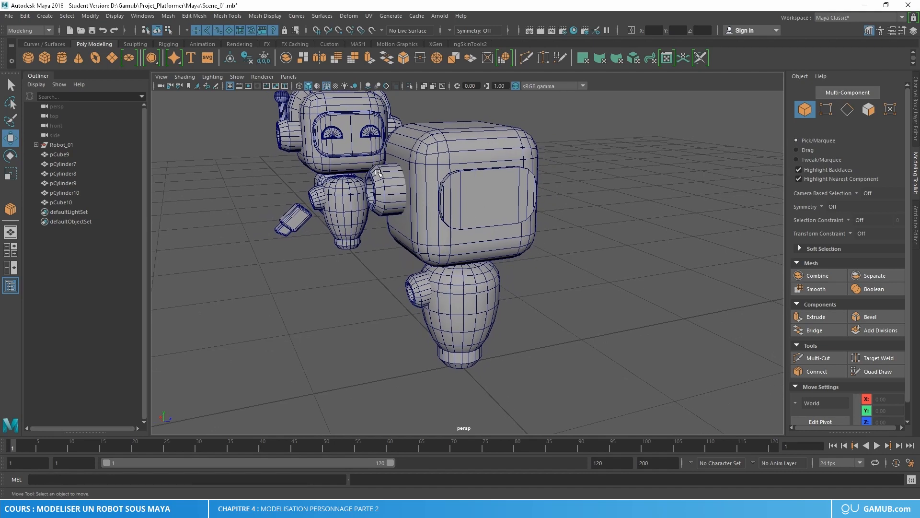
pyautogui.scroll(3, 328, 127)
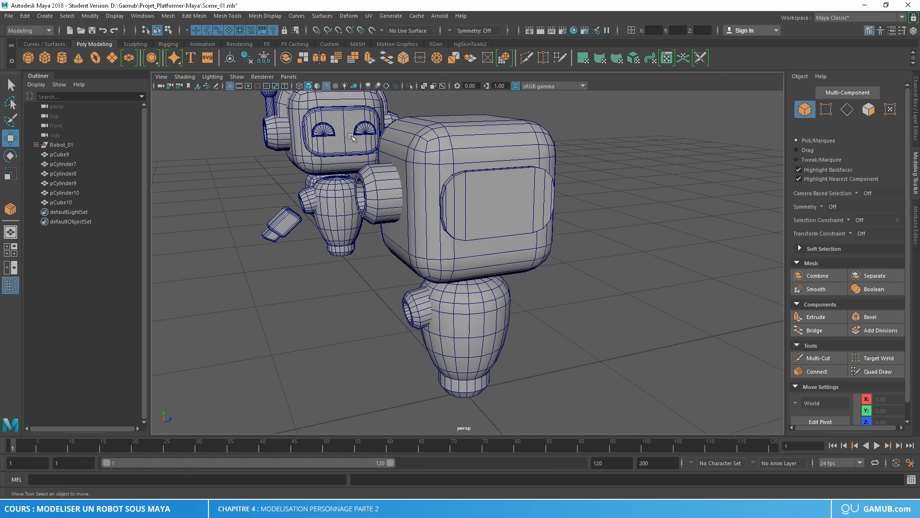
pyautogui.keyDown('alt'); pyautogui.moveTo(653, 335); pyautogui.dragTo(560, 265); pyautogui.keyUp('alt')
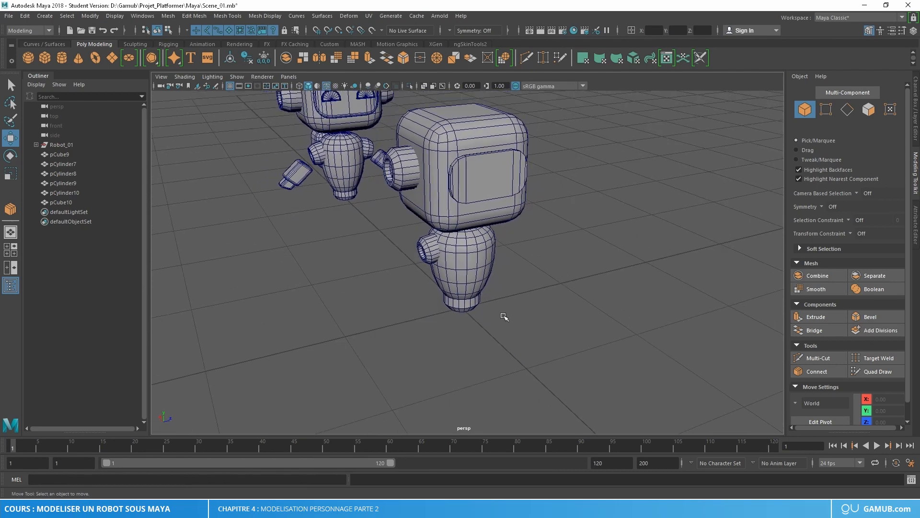
# Step: Create a polygon cylinder and scale it down uniformly to about 0.242
pyautogui.keyDown('shift'); pyautogui.moveTo(504, 317); pyautogui.dragTo(535, 317, button='right'); pyautogui.keyUp('shift')
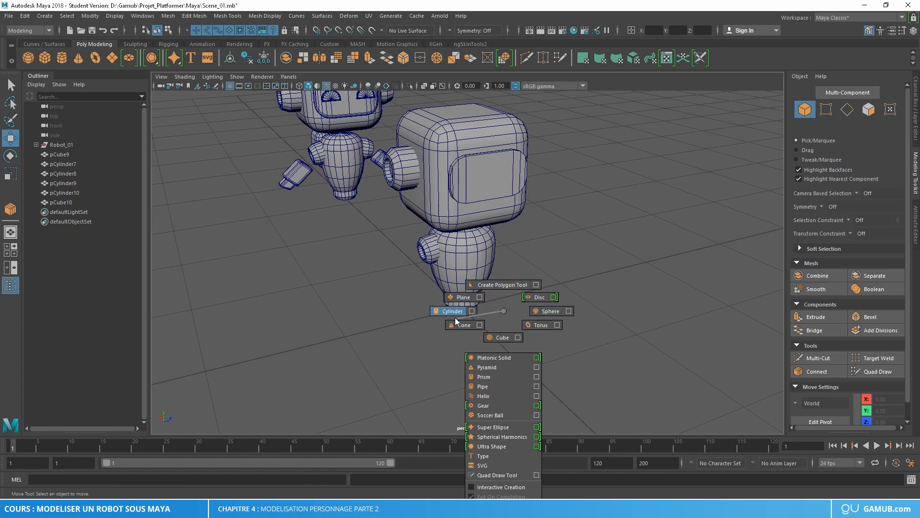
pyautogui.keyDown('shift'); pyautogui.moveTo(456, 321); pyautogui.dragTo(450, 312, button='right'); pyautogui.keyUp('shift')
pyautogui.keyDown('alt'); pyautogui.moveTo(487, 344); pyautogui.dragTo(516, 344); pyautogui.keyUp('alt')
pyautogui.press('r')
pyautogui.moveTo(456, 310); pyautogui.dragTo(300, 351)
# Step: Move the cylinder in front of the face plate at about X -0.50, Y 1.13, Z -0.14
pyautogui.press('w')
pyautogui.moveTo(440, 314); pyautogui.dragTo(509, 169)
pyautogui.keyDown('alt'); pyautogui.moveTo(571, 213); pyautogui.dragTo(517, 239); pyautogui.keyUp('alt')
pyautogui.keyDown('alt'); pyautogui.moveTo(517, 239); pyautogui.dragTo(520, 300, button='middle'); pyautogui.keyUp('alt')
pyautogui.keyDown('alt'); pyautogui.moveTo(520, 301); pyautogui.dragTo(606, 312, button='right'); pyautogui.keyUp('alt')
pyautogui.keyDown('alt'); pyautogui.moveTo(606, 312); pyautogui.dragTo(577, 298); pyautogui.keyUp('alt')
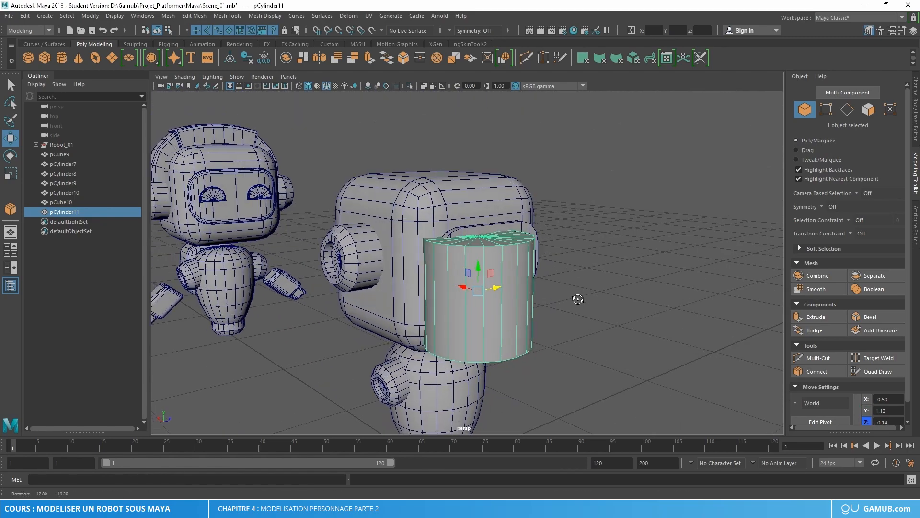
# Step: Rotate the cylinder to exactly 90 degrees in Z so its flat cap faces forward
pyautogui.keyDown('alt'); pyautogui.moveTo(577, 298); pyautogui.dragTo(576, 265, button='middle'); pyautogui.keyUp('alt')
pyautogui.keyDown('alt'); pyautogui.moveTo(577, 249); pyautogui.dragTo(583, 264); pyautogui.keyUp('alt')
pyautogui.press('e')
pyautogui.moveTo(509, 267); pyautogui.dragTo(496, 287)
pyautogui.click(916, 116)
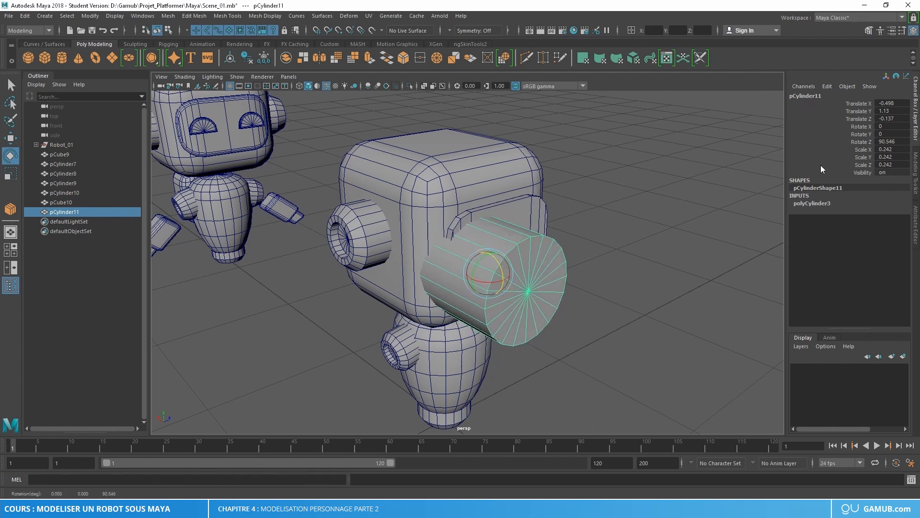
pyautogui.click(891, 142)
pyautogui.write('90')
pyautogui.press('Return')
pyautogui.keyDown('alt'); pyautogui.moveTo(550, 303); pyautogui.dragTo(537, 297); pyautogui.keyUp('alt')
pyautogui.press('w')
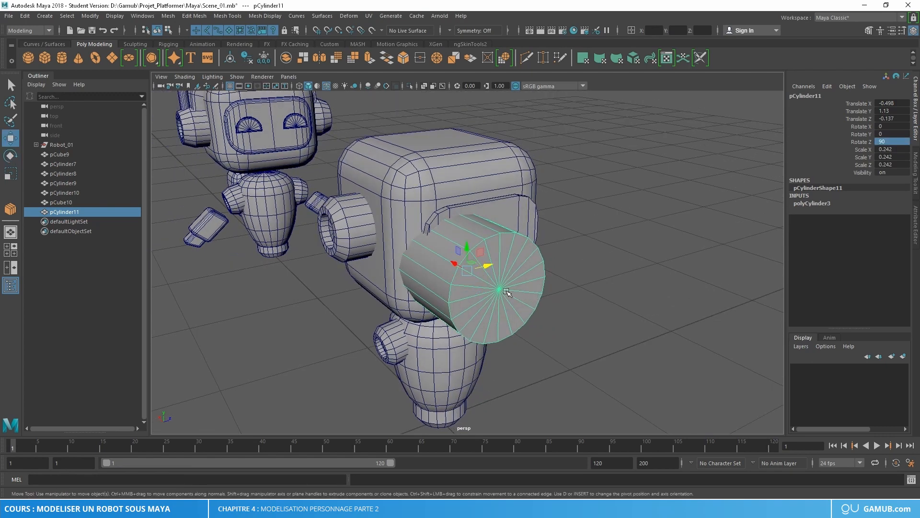
# Step: Scale the cylinder down to a small eye disc of about 0.077 in X and Z and 0.019 in Y
pyautogui.press('r')
pyautogui.moveTo(467, 270); pyautogui.dragTo(433, 279)
pyautogui.keyDown('alt'); pyautogui.moveTo(342, 228); pyautogui.dragTo(294, 197); pyautogui.keyUp('alt')
pyautogui.keyDown('alt'); pyautogui.moveTo(522, 263); pyautogui.dragTo(409, 249, button='middle'); pyautogui.keyUp('alt')
pyautogui.keyDown('alt'); pyautogui.moveTo(409, 249); pyautogui.dragTo(602, 261, button='right'); pyautogui.keyUp('alt')
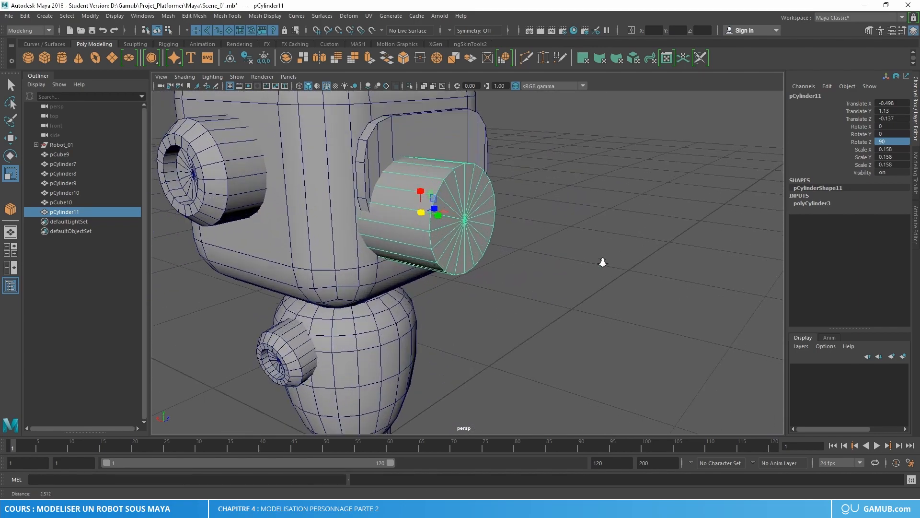
pyautogui.keyDown('alt'); pyautogui.moveTo(480, 243); pyautogui.dragTo(342, 245); pyautogui.keyUp('alt')
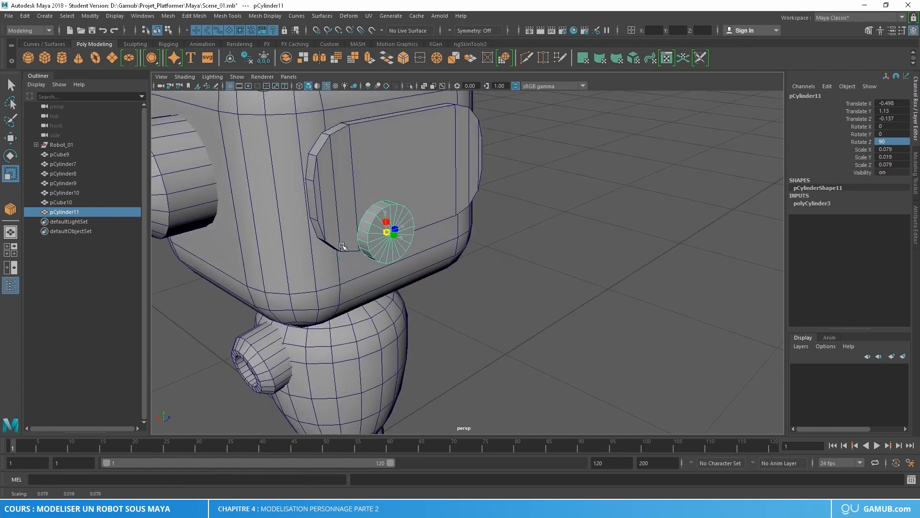
pyautogui.keyDown('alt'); pyautogui.moveTo(367, 247); pyautogui.dragTo(489, 274, button='middle'); pyautogui.keyUp('alt')
pyautogui.keyDown('alt'); pyautogui.moveTo(489, 274); pyautogui.dragTo(442, 262); pyautogui.keyUp('alt')
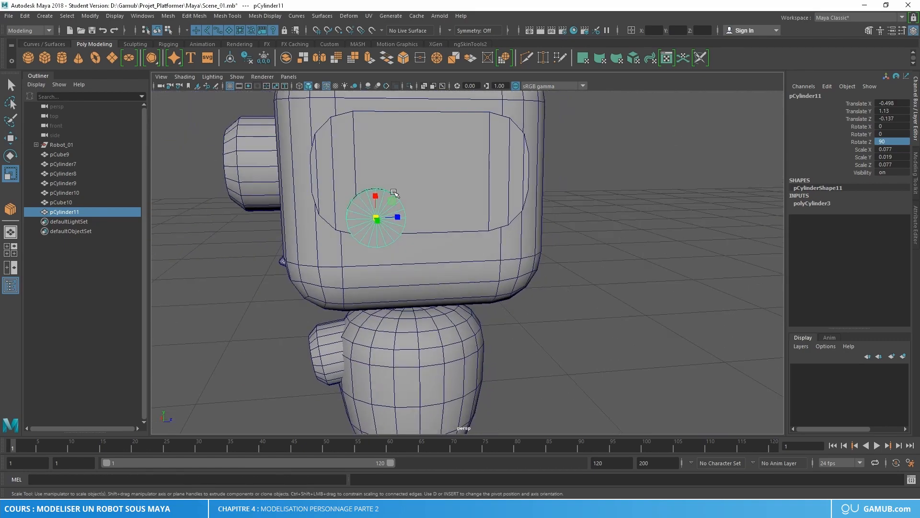
# Step: Move the disc on the face plate to about Y 1.257, Z -0.175 and flatten its Y scale to about 0.008
pyautogui.press('w')
pyautogui.moveTo(375, 195); pyautogui.dragTo(470, 242)
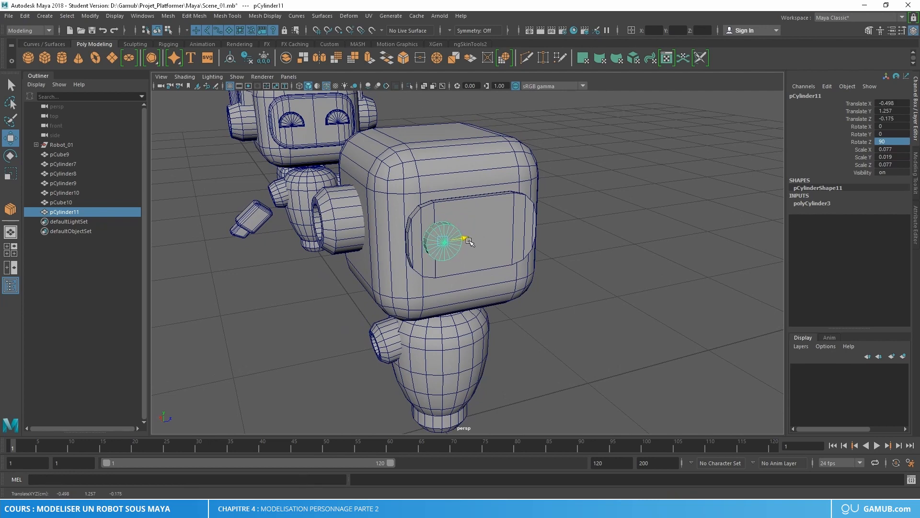
pyautogui.keyDown('alt'); pyautogui.moveTo(469, 242); pyautogui.dragTo(577, 251, button='right'); pyautogui.keyUp('alt')
pyautogui.keyDown('alt'); pyautogui.moveTo(577, 250); pyautogui.dragTo(456, 232); pyautogui.keyUp('alt')
pyautogui.press('r')
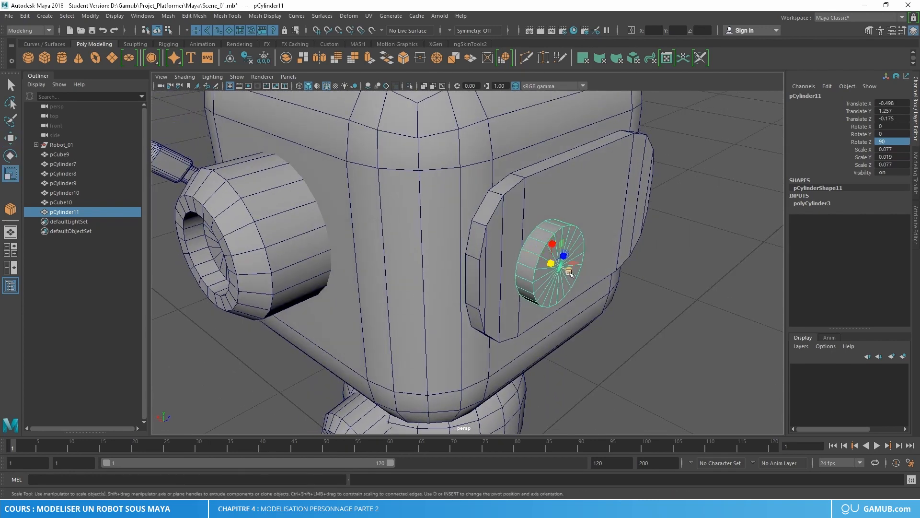
pyautogui.moveTo(569, 272); pyautogui.dragTo(522, 267)
pyautogui.press('w')
pyautogui.keyDown('alt'); pyautogui.moveTo(522, 267); pyautogui.dragTo(438, 233, button='right'); pyautogui.keyUp('alt')
pyautogui.keyDown('alt'); pyautogui.moveTo(438, 233); pyautogui.dragTo(486, 254, button='middle'); pyautogui.keyUp('alt')
pyautogui.keyDown('alt'); pyautogui.moveTo(487, 254); pyautogui.dragTo(506, 239); pyautogui.keyUp('alt')
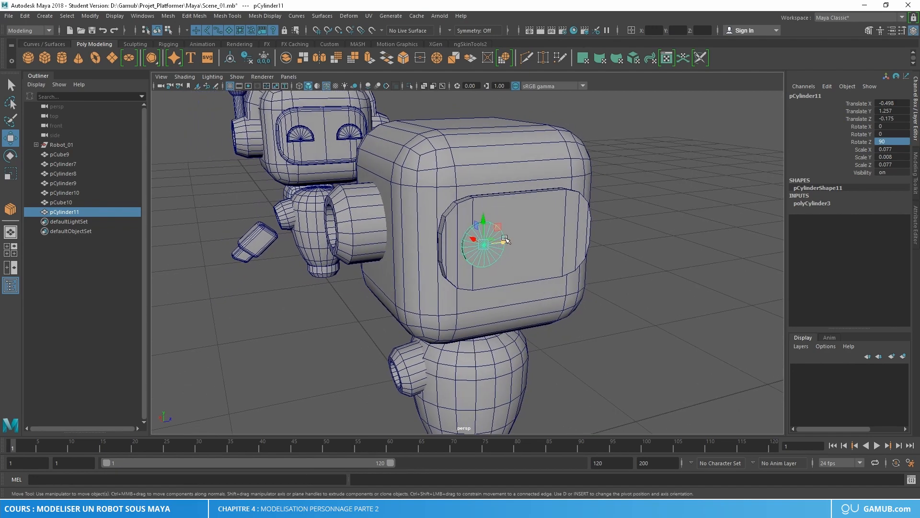
pyautogui.keyDown('alt'); pyautogui.moveTo(419, 216); pyautogui.dragTo(449, 248); pyautogui.keyUp('alt')
pyautogui.keyDown('alt'); pyautogui.moveTo(489, 238); pyautogui.dragTo(505, 236, button='right'); pyautogui.keyUp('alt')
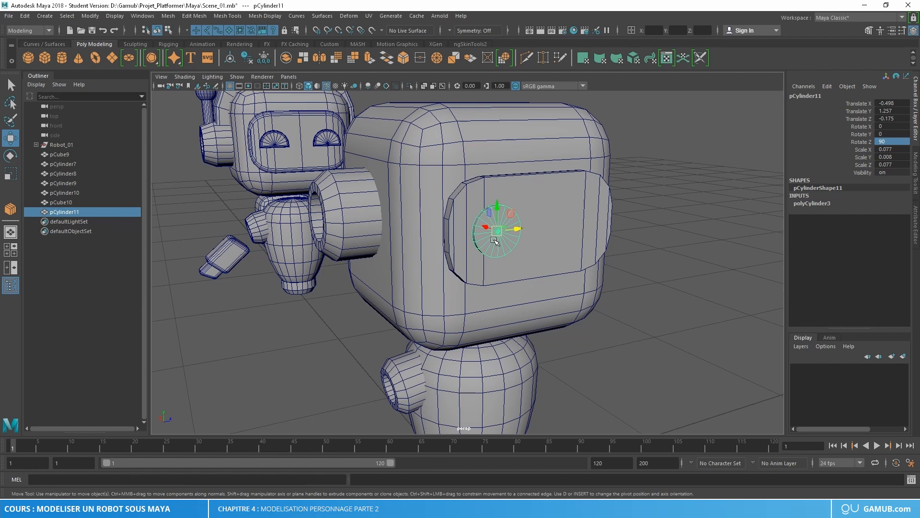
# Step: Isolate the eye disc from the rest of the robot and frame its round cap front-on
pyautogui.hotkey('ctrl', '1')
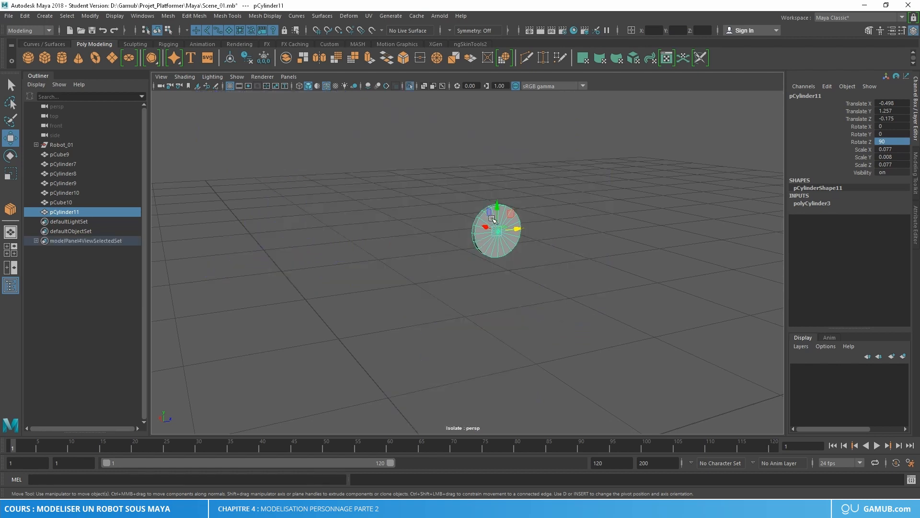
pyautogui.keyDown('alt'); pyautogui.moveTo(492, 219); pyautogui.dragTo(661, 233, button='right'); pyautogui.keyUp('alt')
pyautogui.keyDown('alt'); pyautogui.moveTo(564, 183); pyautogui.dragTo(557, 219, button='middle'); pyautogui.keyUp('alt')
pyautogui.keyDown('alt'); pyautogui.moveTo(557, 219); pyautogui.dragTo(503, 217); pyautogui.keyUp('alt')
pyautogui.keyDown('alt'); pyautogui.moveTo(401, 220); pyautogui.dragTo(392, 213); pyautogui.keyUp('alt')
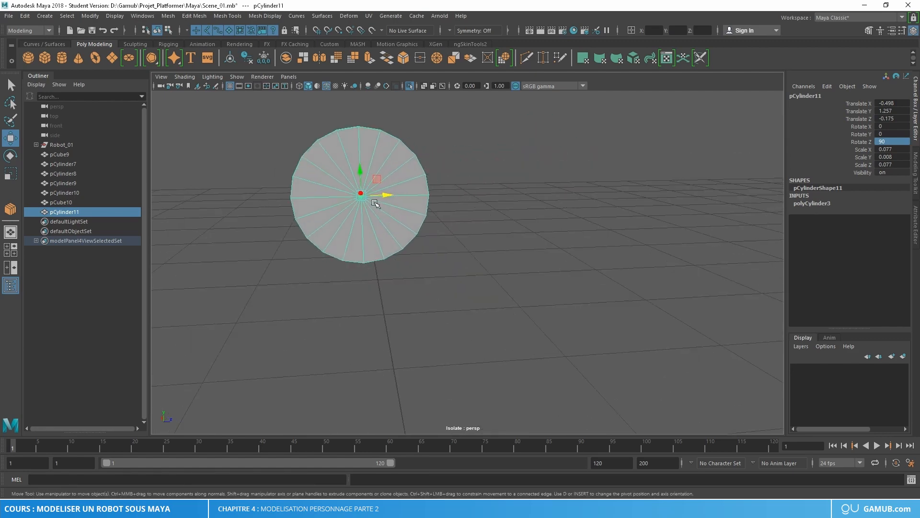
pyautogui.keyDown('alt'); pyautogui.moveTo(376, 202); pyautogui.dragTo(435, 210, button='middle'); pyautogui.keyUp('alt')
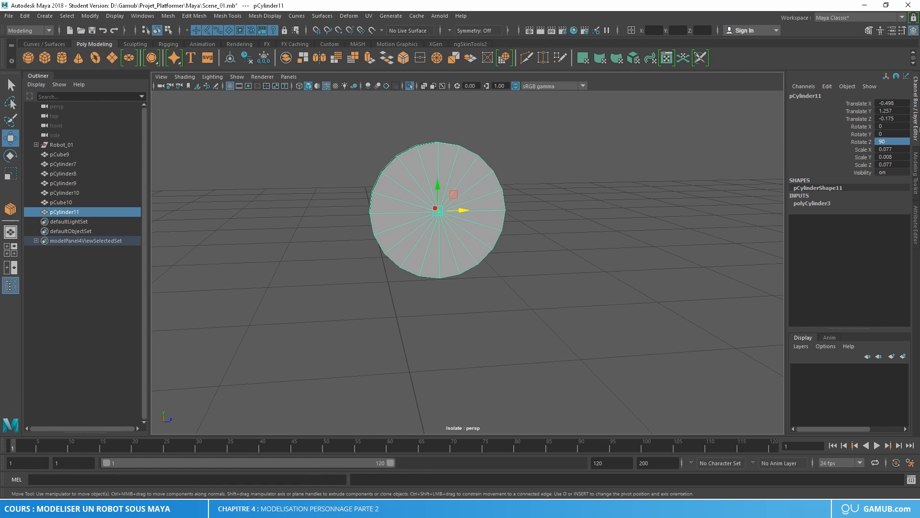
# Step: Delete all faces in the lower half of the eye disc, including the back cap and rim faces
pyautogui.click(917, 172)
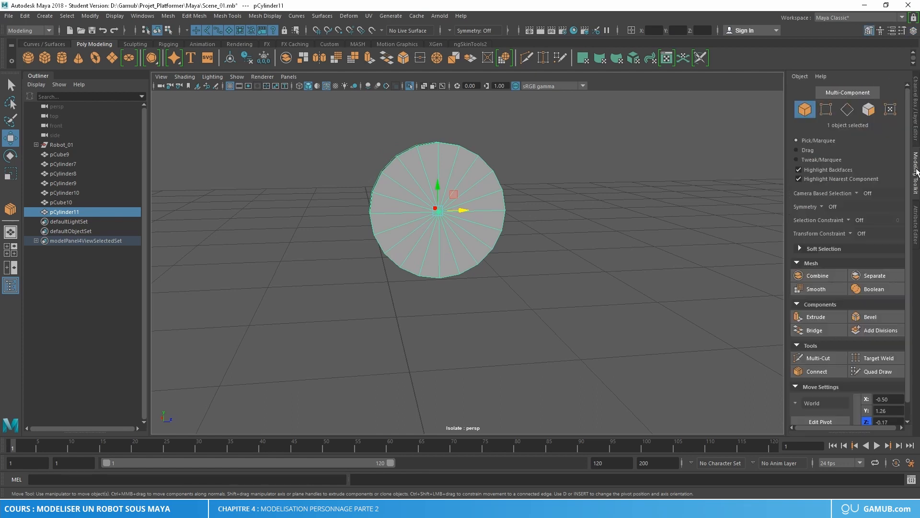
pyautogui.click(868, 110)
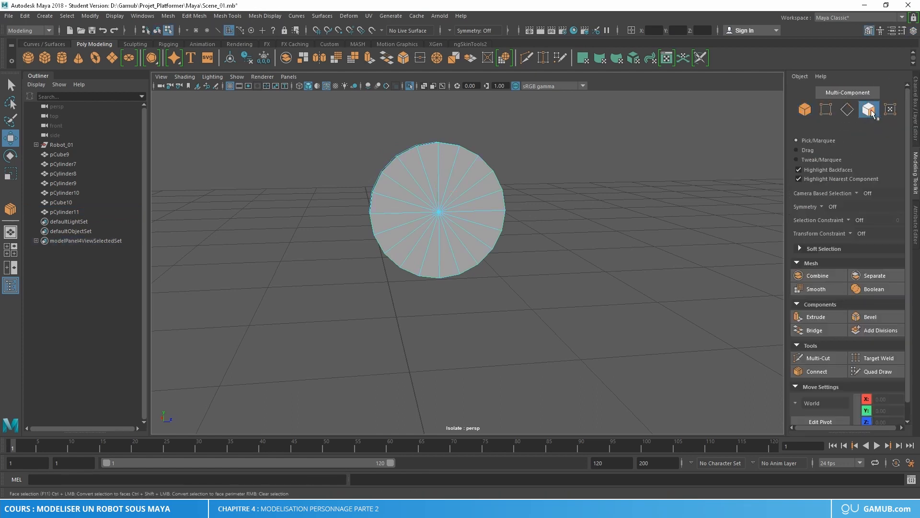
pyautogui.click(806, 110)
pyautogui.moveTo(433, 171); pyautogui.dragTo(433, 203, button='right')
pyautogui.keyDown('alt'); pyautogui.moveTo(433, 203); pyautogui.dragTo(487, 208); pyautogui.keyUp('alt')
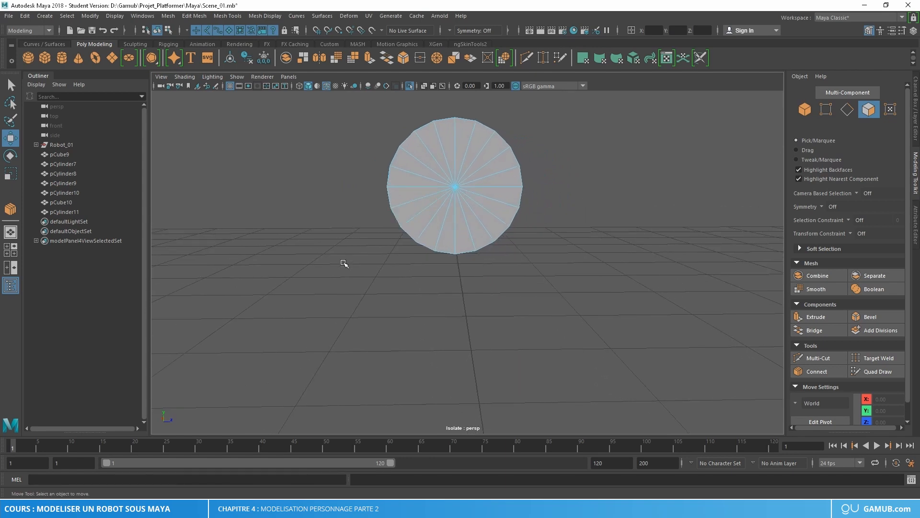
pyautogui.moveTo(364, 258); pyautogui.dragTo(553, 193)
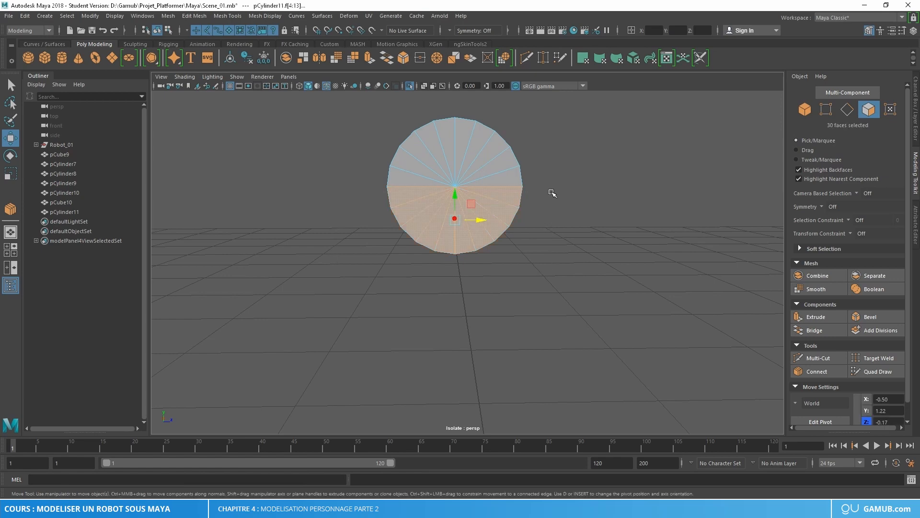
pyautogui.keyDown('alt'); pyautogui.moveTo(456, 243); pyautogui.dragTo(491, 233); pyautogui.keyUp('alt')
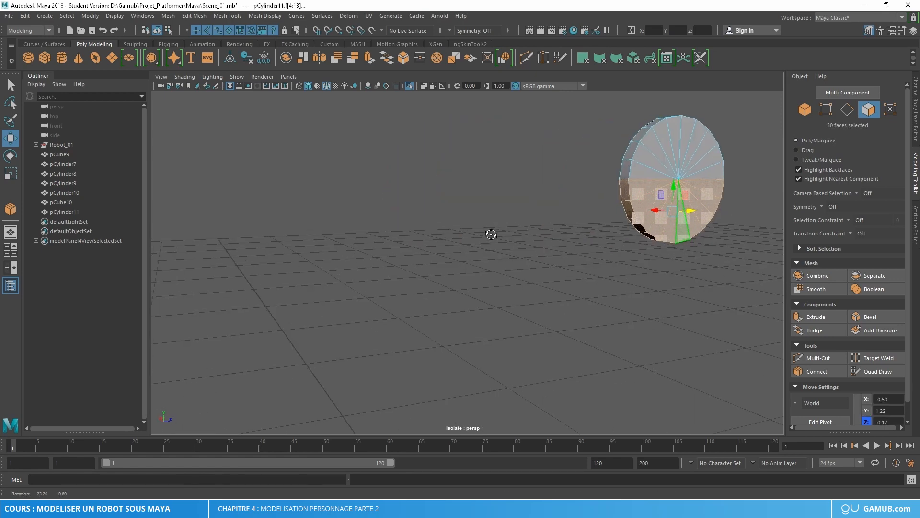
pyautogui.keyDown('alt'); pyautogui.moveTo(658, 213); pyautogui.dragTo(574, 221, button='middle'); pyautogui.keyUp('alt')
pyautogui.keyDown('alt'); pyautogui.moveTo(574, 221); pyautogui.dragTo(489, 239); pyautogui.keyUp('alt')
pyautogui.keyDown('alt'); pyautogui.moveTo(396, 215); pyautogui.dragTo(527, 245, button='right'); pyautogui.keyUp('alt')
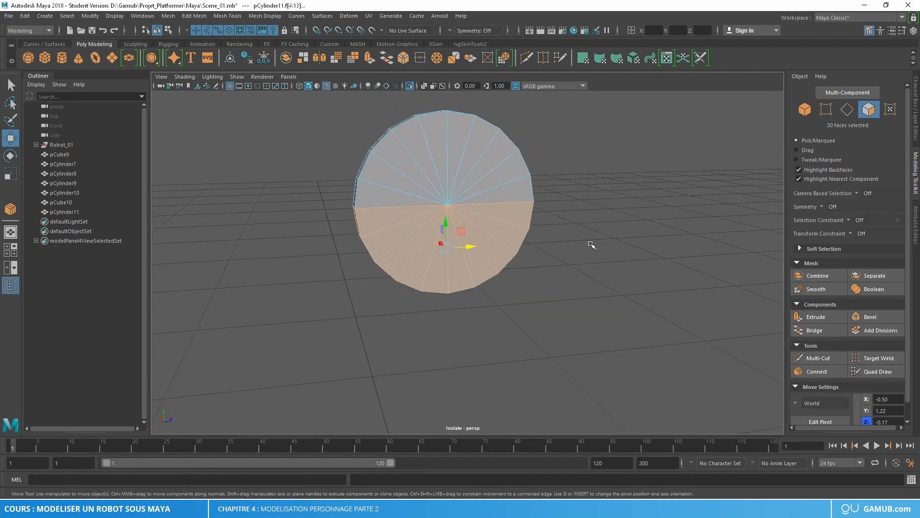
pyautogui.press('Delete')
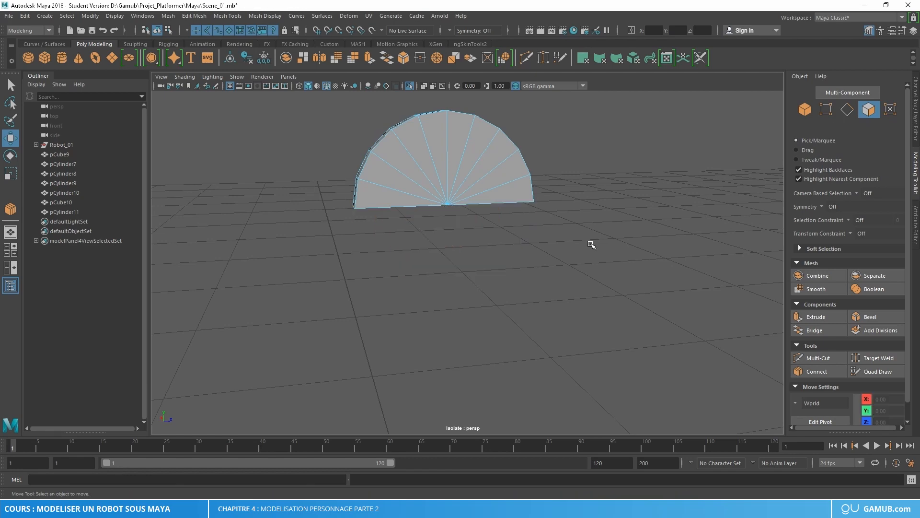
# Step: Examine the open underside of the half disc where the lower faces were deleted
pyautogui.keyDown('alt'); pyautogui.moveTo(553, 249); pyautogui.dragTo(492, 179); pyautogui.keyUp('alt')
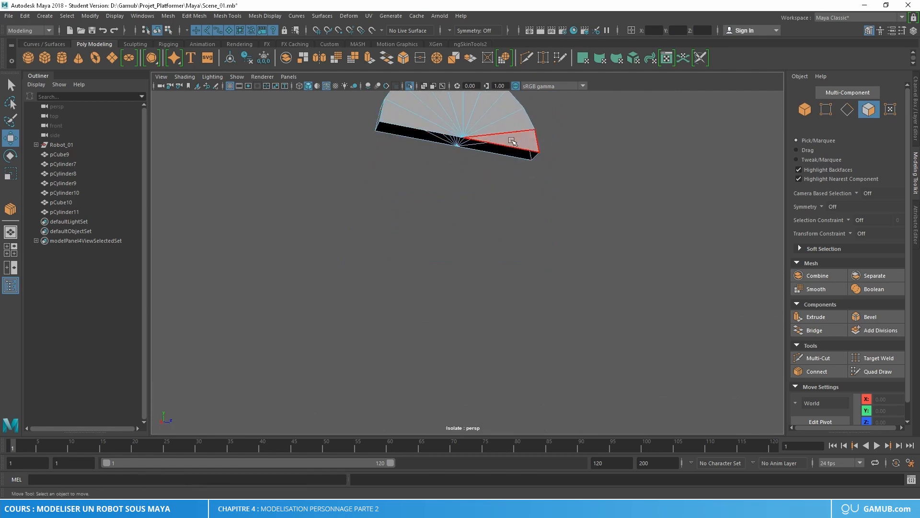
pyautogui.keyDown('alt'); pyautogui.moveTo(424, 121); pyautogui.dragTo(472, 160, button='middle'); pyautogui.keyUp('alt')
pyautogui.keyDown('alt'); pyautogui.moveTo(473, 160); pyautogui.dragTo(540, 169, button='right'); pyautogui.keyUp('alt')
pyautogui.keyDown('alt'); pyautogui.moveTo(540, 169); pyautogui.dragTo(516, 199, button='middle'); pyautogui.keyUp('alt')
pyautogui.click(454, 208)
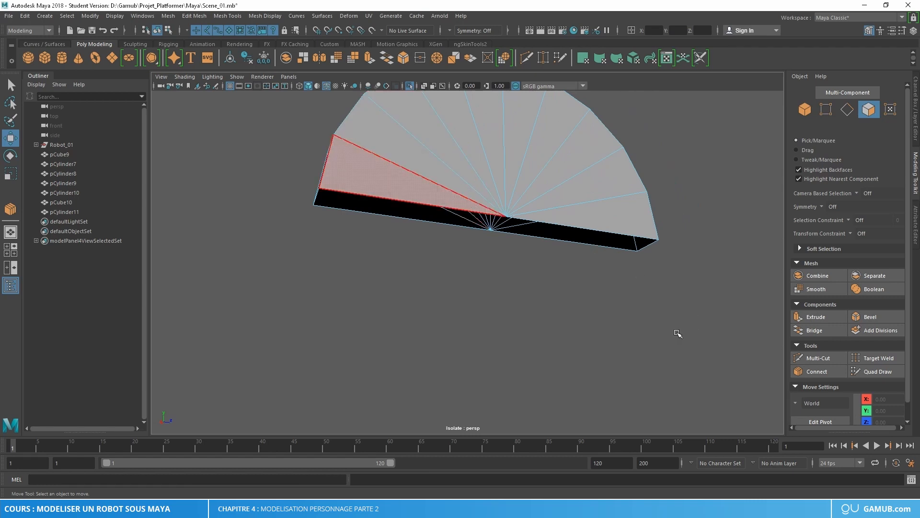
pyautogui.keyDown('alt'); pyautogui.moveTo(677, 334); pyautogui.dragTo(695, 331); pyautogui.keyUp('alt')
pyautogui.keyDown('alt'); pyautogui.moveTo(625, 307); pyautogui.dragTo(592, 283, button='middle'); pyautogui.keyUp('alt')
pyautogui.click(695, 229)
pyautogui.click(532, 227)
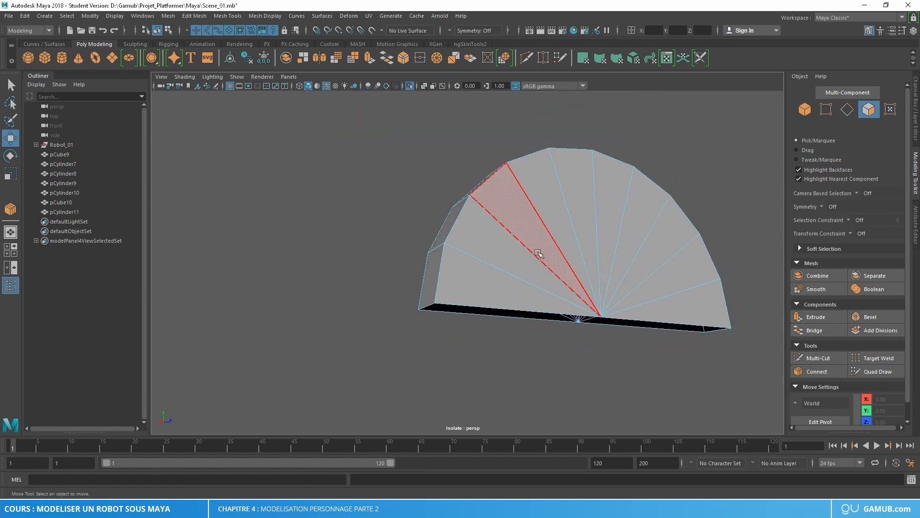
# Step: Bridge the front and back border edges along the left half of the half disc's open underside
pyautogui.moveTo(539, 230); pyautogui.dragTo(538, 209, button='right')
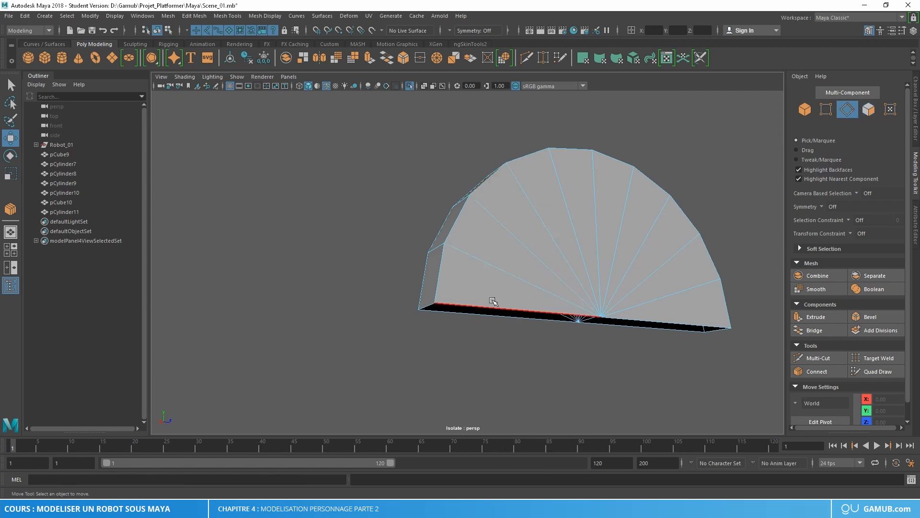
pyautogui.click(492, 303)
pyautogui.keyDown('alt'); pyautogui.moveTo(548, 308); pyautogui.dragTo(426, 192); pyautogui.keyUp('alt')
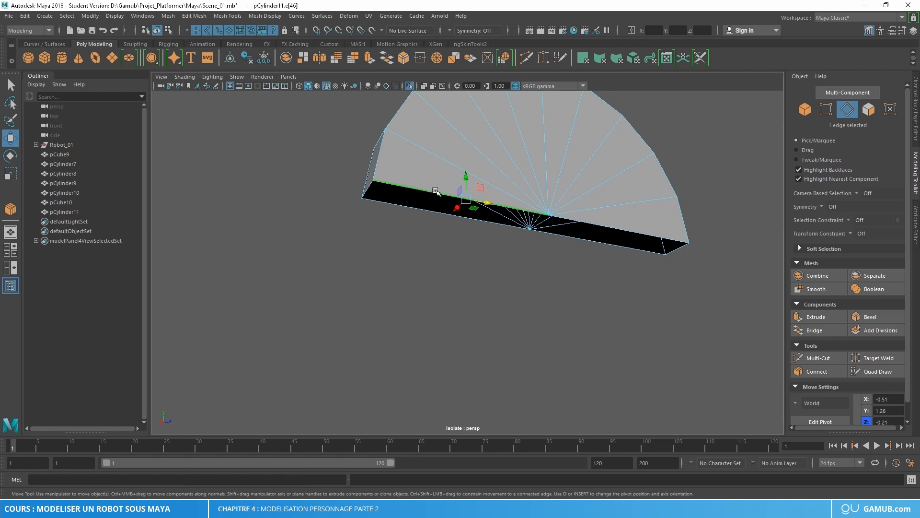
pyautogui.keyDown('shift'); pyautogui.click(420, 207); pyautogui.keyUp('shift')
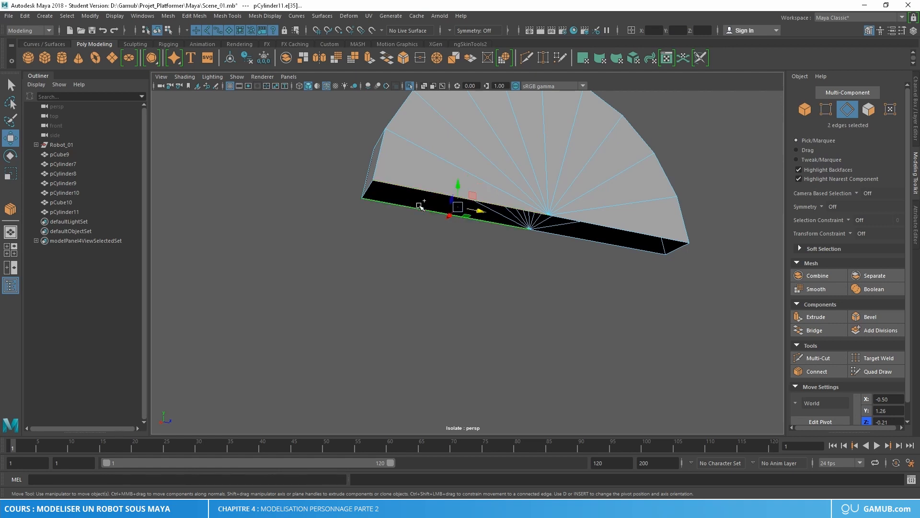
pyautogui.click(808, 328)
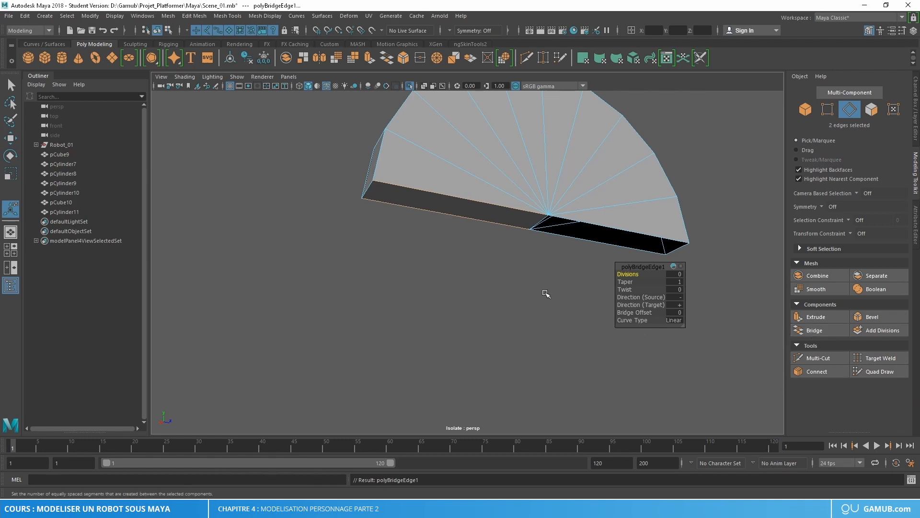
pyautogui.press('w')
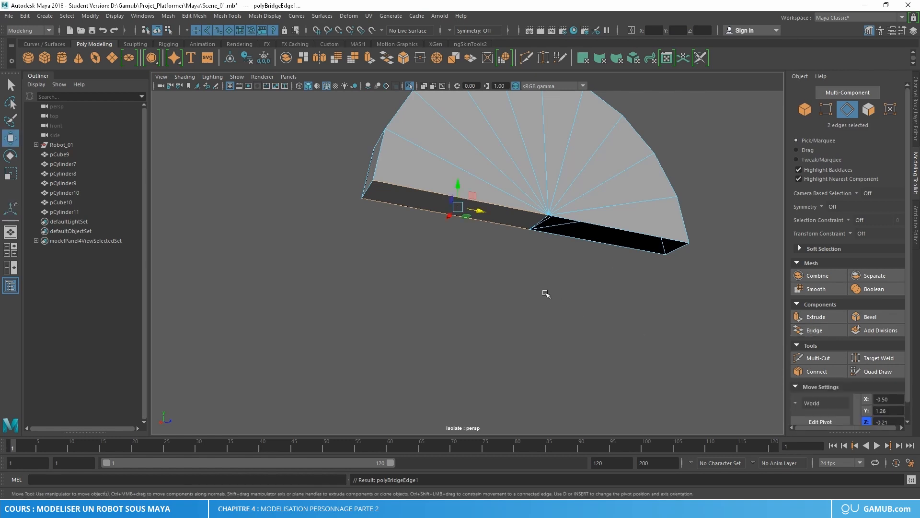
# Step: Bridge the front and back border edges along the remaining right half of the open underside
pyautogui.click(625, 228)
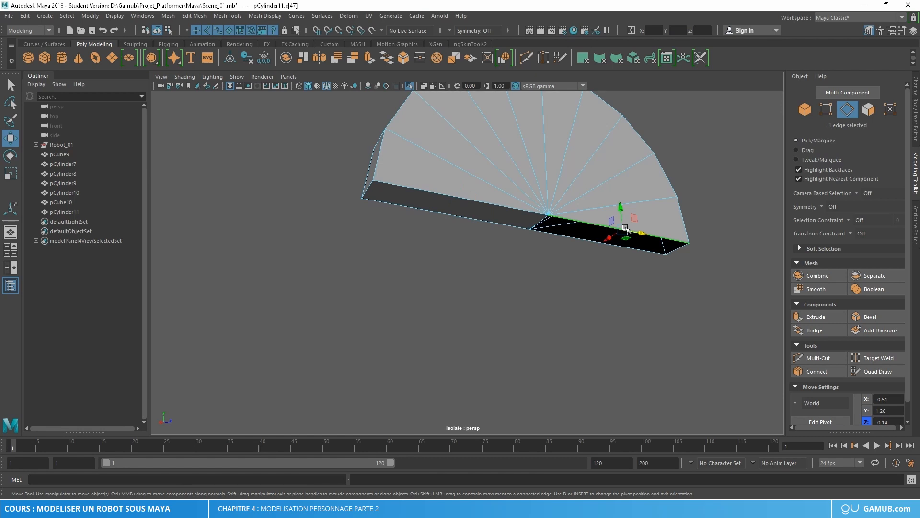
pyautogui.keyDown('shift'); pyautogui.click(589, 240); pyautogui.keyUp('shift')
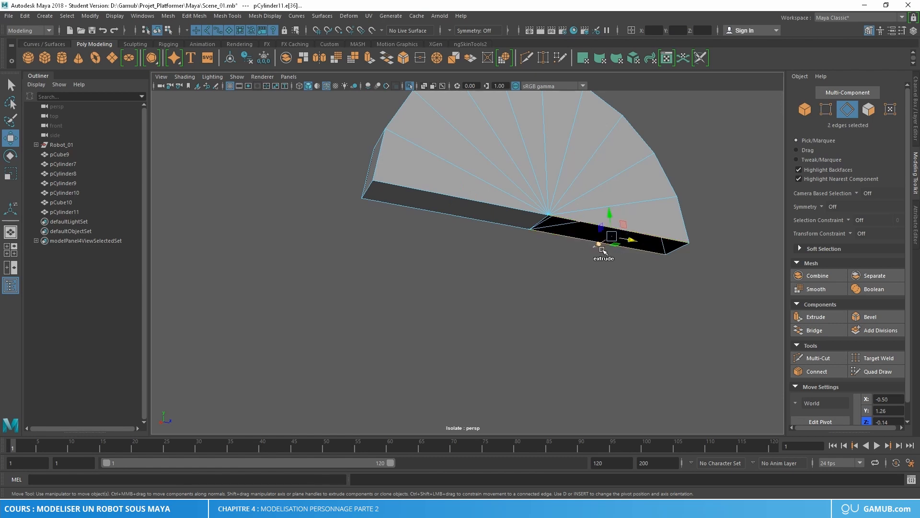
pyautogui.click(809, 331)
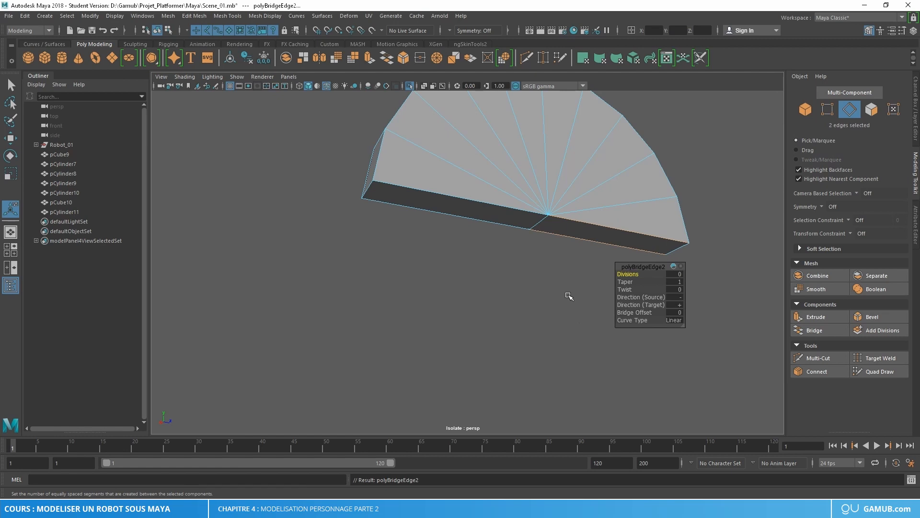
pyautogui.press('w')
pyautogui.keyDown('alt'); pyautogui.moveTo(630, 310); pyautogui.dragTo(617, 309, button='right'); pyautogui.keyUp('alt')
pyautogui.keyDown('alt'); pyautogui.moveTo(605, 288); pyautogui.dragTo(592, 307); pyautogui.keyUp('alt')
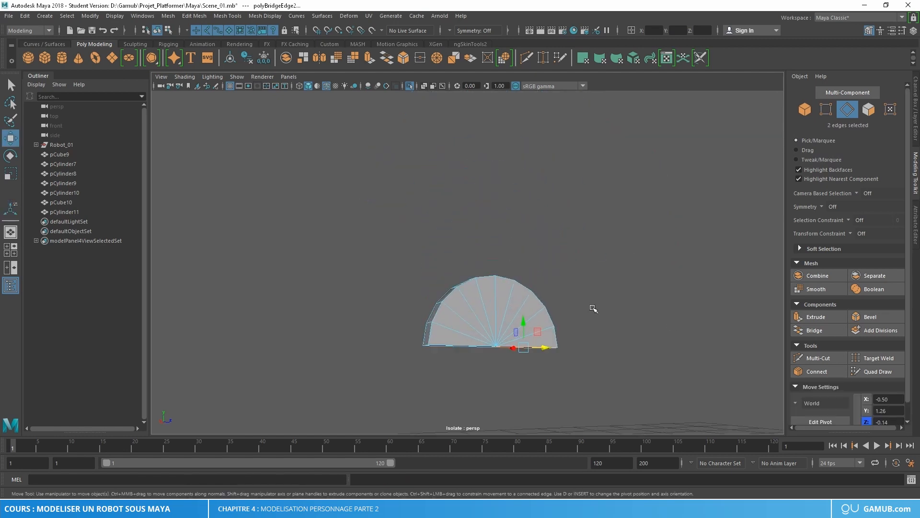
# Step: Select the whole half disc as an object and end the isolation to show the full robot
pyautogui.moveTo(503, 231); pyautogui.dragTo(543, 218, button='right')
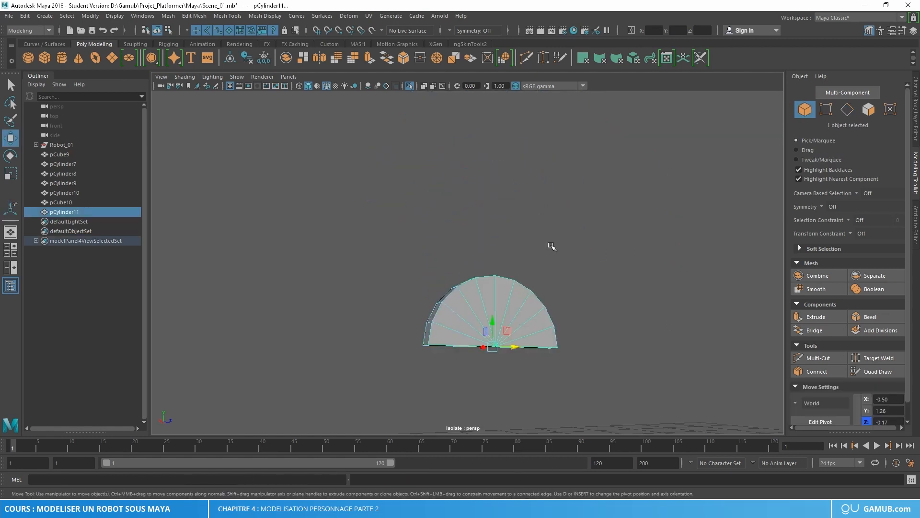
pyautogui.keyDown('alt'); pyautogui.moveTo(625, 375); pyautogui.dragTo(623, 275); pyautogui.keyUp('alt')
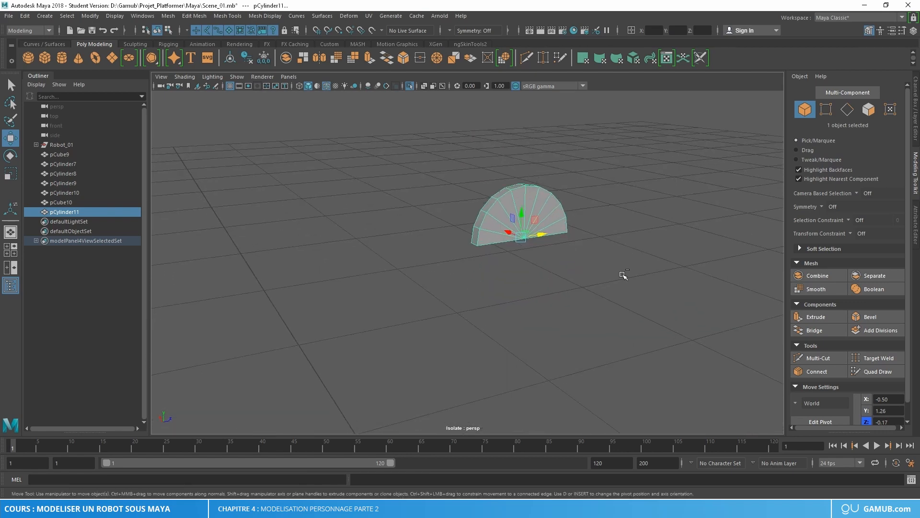
pyautogui.hotkey('ctrl', '1')
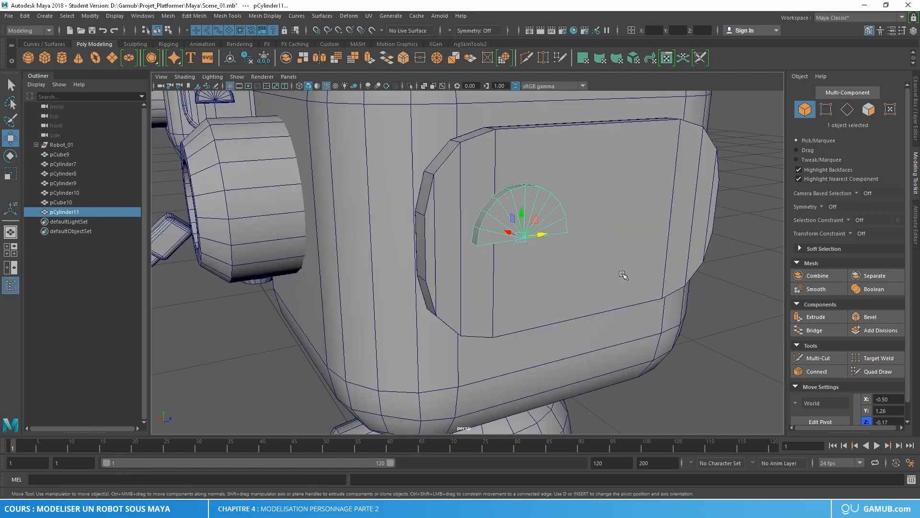
# Step: Lower the half-disc eye on the face plate to about Y 1.24
pyautogui.scroll(-5, 623, 275)
pyautogui.moveTo(540, 257)
pyautogui.keyDown('alt'); pyautogui.mouseDown()
pyautogui.moveTo(525, 268)
pyautogui.moveTo(541, 273)
pyautogui.mouseUp(); pyautogui.keyUp('alt')
pyautogui.moveTo(472, 217); pyautogui.dragTo(474, 220)
pyautogui.scroll(1, 493, 252)
pyautogui.keyDown('alt'); pyautogui.moveTo(493, 253); pyautogui.dragTo(520, 262); pyautogui.keyUp('alt')
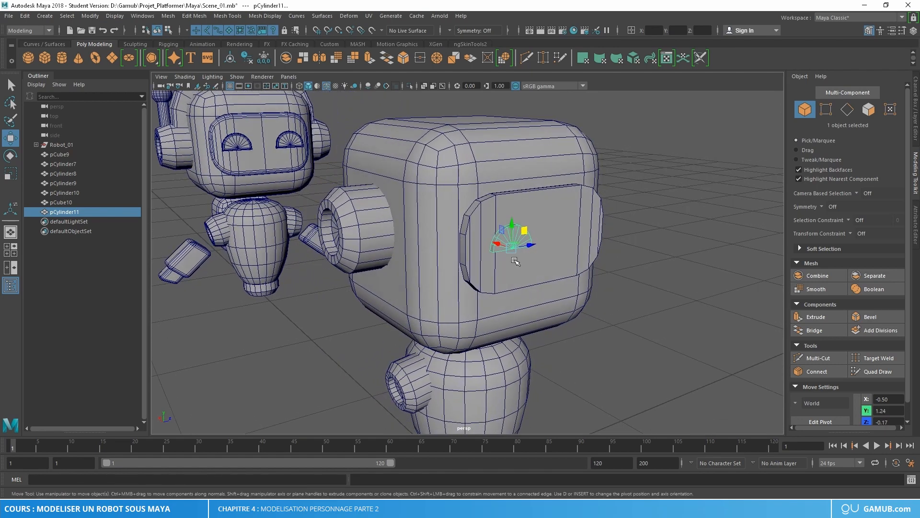
# Step: Select the curved front edge loop running around the arc of the half-disc eye
pyautogui.keyDown('alt'); pyautogui.moveTo(507, 246); pyautogui.dragTo(690, 276, button='right'); pyautogui.keyUp('alt')
pyautogui.keyDown('alt'); pyautogui.moveTo(632, 222); pyautogui.dragTo(549, 263, button='middle'); pyautogui.keyUp('alt')
pyautogui.keyDown('alt'); pyautogui.moveTo(477, 223); pyautogui.dragTo(594, 238, button='right'); pyautogui.keyUp('alt')
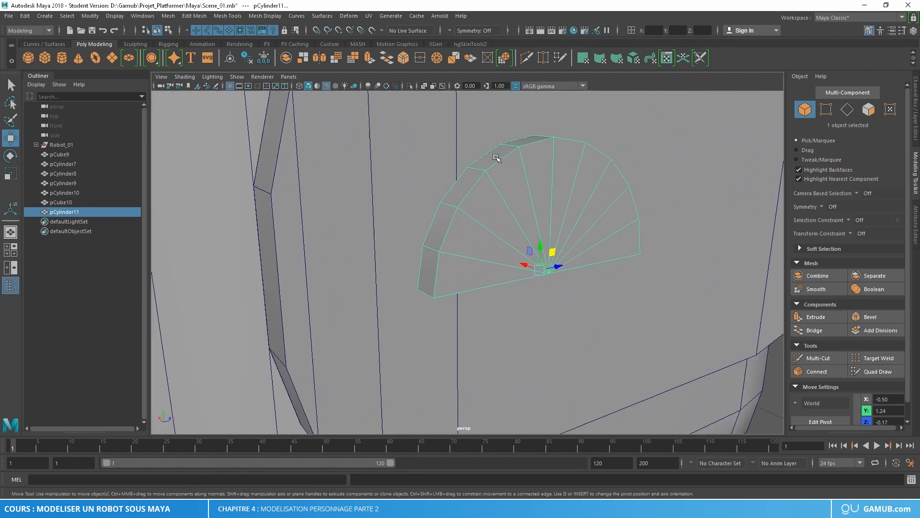
pyautogui.keyDown('alt'); pyautogui.moveTo(538, 207); pyautogui.dragTo(487, 237, button='middle'); pyautogui.keyUp('alt')
pyautogui.keyDown('alt'); pyautogui.moveTo(485, 217); pyautogui.dragTo(558, 223, button='right'); pyautogui.keyUp('alt')
pyautogui.keyDown('alt'); pyautogui.moveTo(501, 214); pyautogui.dragTo(595, 217, button='middle'); pyautogui.keyUp('alt')
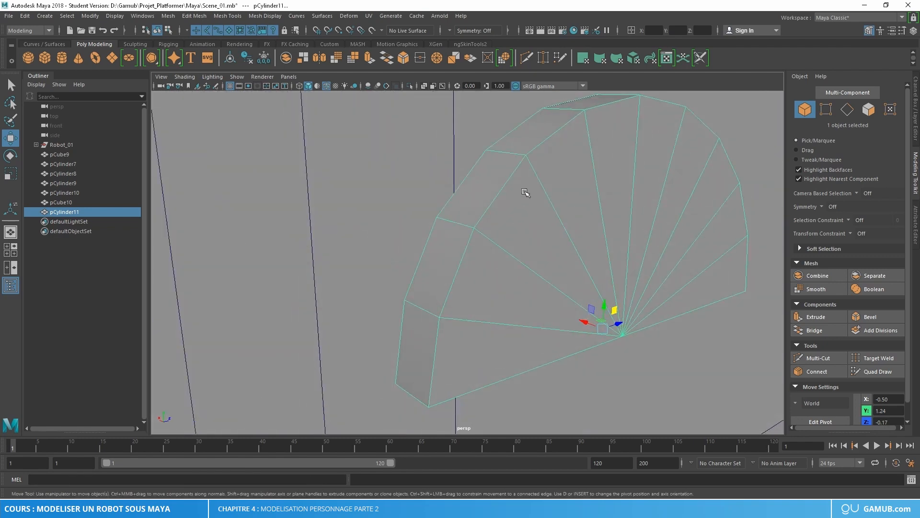
pyautogui.rightClick(544, 155)
pyautogui.click(542, 133)
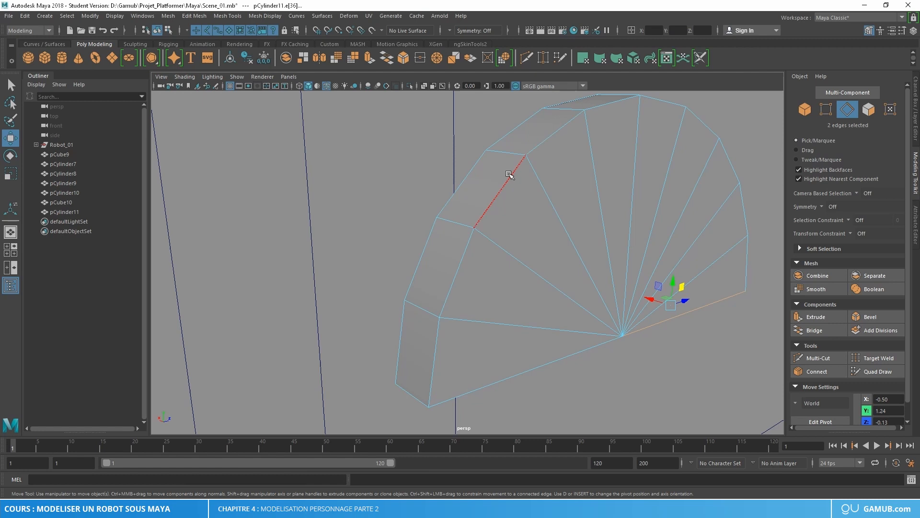
pyautogui.doubleClick(557, 131)
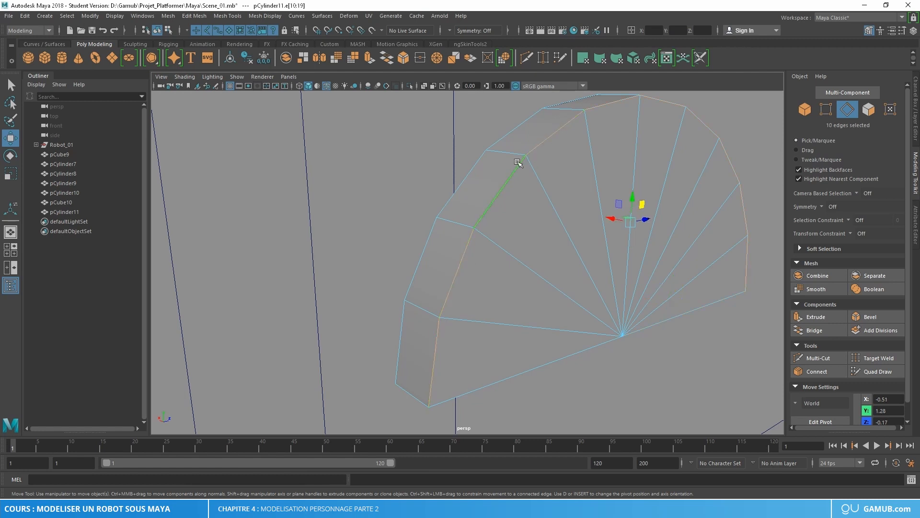
# Step: Add the two straight front bottom edges to the selection and bevel the eye's front outline with 2 segments
pyautogui.keyDown('alt'); pyautogui.moveTo(714, 308); pyautogui.dragTo(683, 263, button='middle'); pyautogui.keyUp('alt')
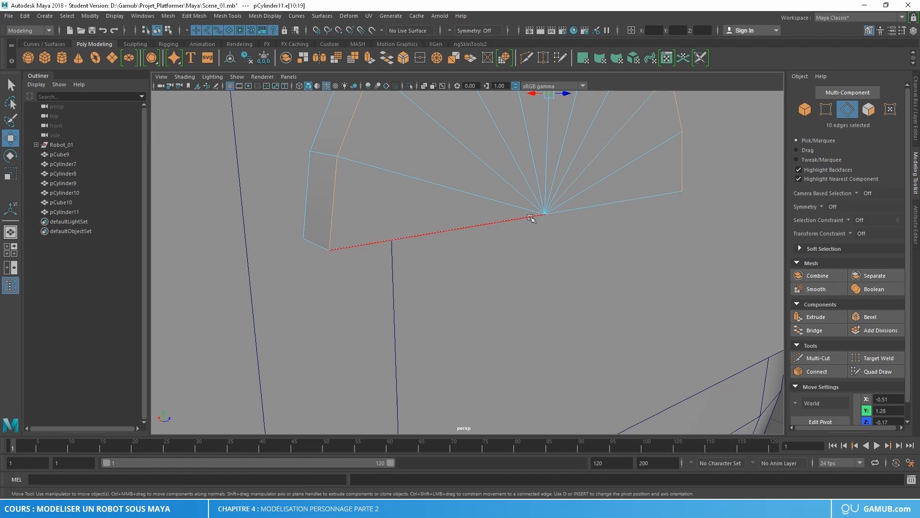
pyautogui.keyDown('shift'); pyautogui.click(415, 234); pyautogui.keyUp('shift')
pyautogui.keyDown('shift'); pyautogui.click(624, 198); pyautogui.keyUp('shift')
pyautogui.keyDown('alt'); pyautogui.moveTo(544, 251); pyautogui.dragTo(590, 248); pyautogui.keyUp('alt')
pyautogui.keyDown('alt'); pyautogui.moveTo(591, 248); pyautogui.dragTo(591, 326, button='middle'); pyautogui.keyUp('alt')
pyautogui.keyDown('alt'); pyautogui.moveTo(542, 268); pyautogui.dragTo(591, 239, button='right'); pyautogui.keyUp('alt')
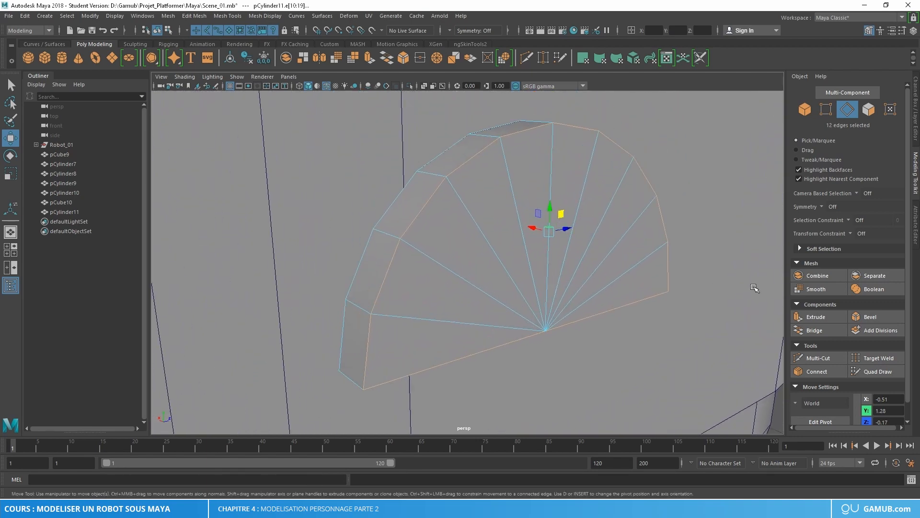
pyautogui.click(871, 314)
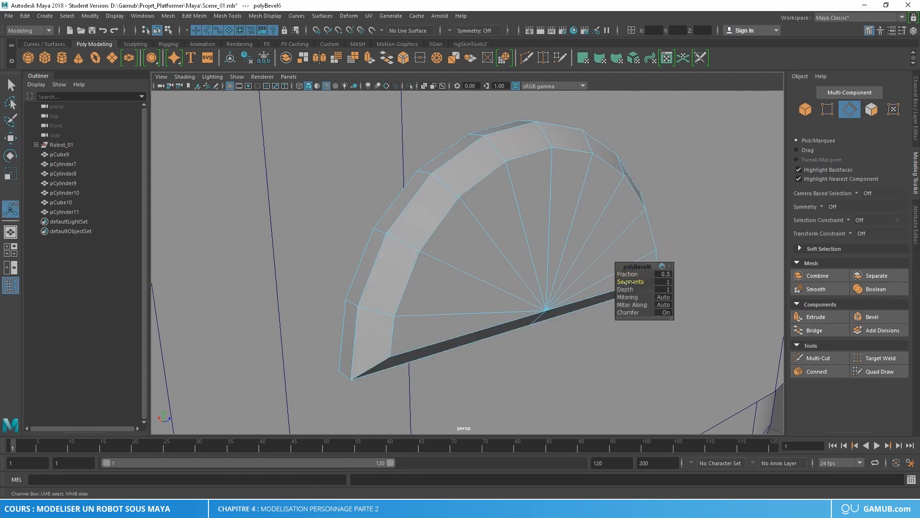
pyautogui.moveTo(630, 282)
pyautogui.mouseDown()
pyautogui.moveTo(640, 281)
pyautogui.moveTo(632, 282)
pyautogui.mouseUp()
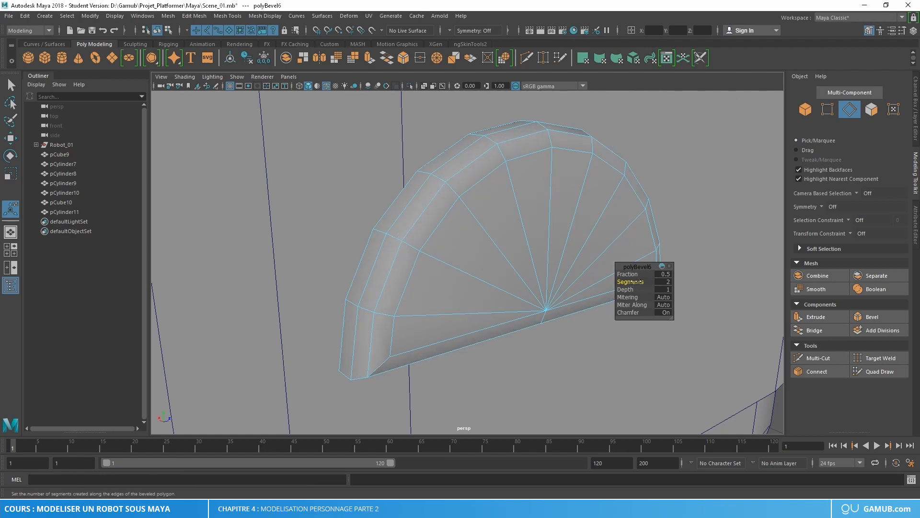
pyautogui.scroll(-5, 577, 253)
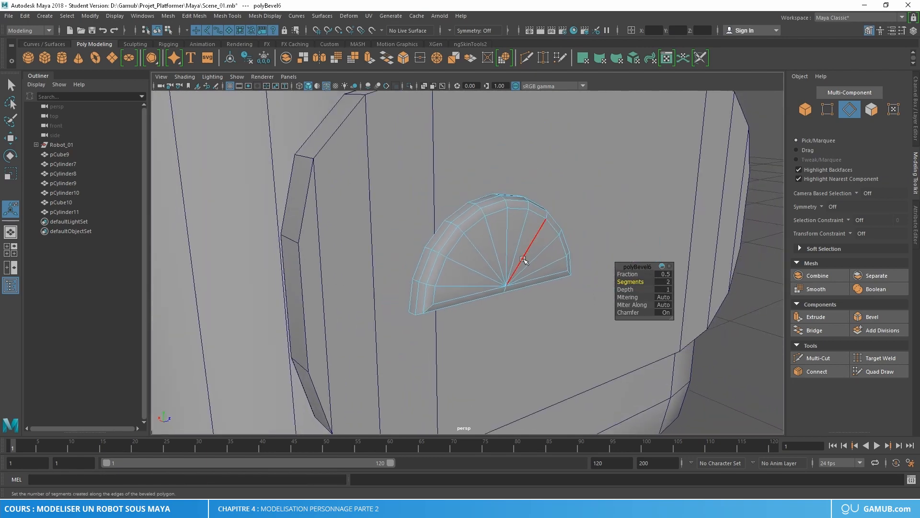
# Step: Return the bevelled half-disc eye to object mode and deselect it with the whole head in view
pyautogui.press('w')
pyautogui.keyDown('alt'); pyautogui.moveTo(529, 261); pyautogui.dragTo(508, 257); pyautogui.keyUp('alt')
pyautogui.scroll(-5, 409, 236)
pyautogui.keyDown('alt'); pyautogui.moveTo(409, 236); pyautogui.dragTo(450, 232); pyautogui.keyUp('alt')
pyautogui.rightClick(490, 212)
pyautogui.moveTo(490, 212); pyautogui.dragTo(513, 200, button='right')
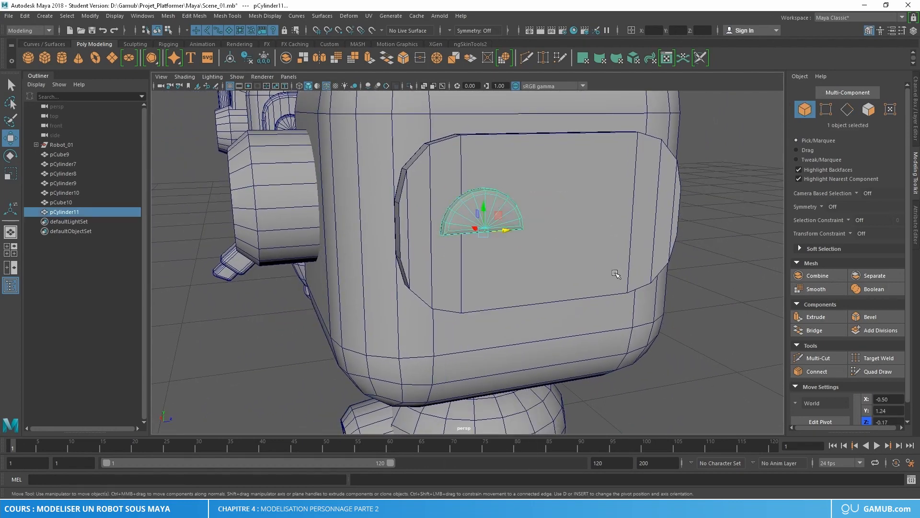
pyautogui.keyDown('alt'); pyautogui.moveTo(617, 274); pyautogui.dragTo(548, 240, button='right'); pyautogui.keyUp('alt')
pyautogui.keyDown('alt'); pyautogui.moveTo(640, 289); pyautogui.dragTo(622, 279, button='right'); pyautogui.keyUp('alt')
pyautogui.click(641, 306)
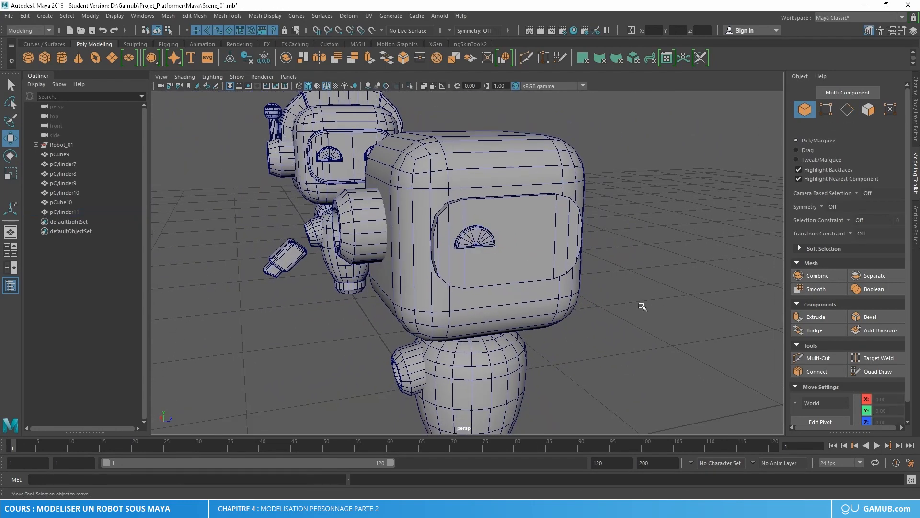
# Step: Select the face plate object and switch it to vertex editing
pyautogui.keyDown('alt'); pyautogui.moveTo(658, 306); pyautogui.dragTo(608, 292, button='right'); pyautogui.keyUp('alt')
pyautogui.keyDown('alt'); pyautogui.moveTo(656, 336); pyautogui.dragTo(650, 307, button='middle'); pyautogui.keyUp('alt')
pyautogui.keyDown('alt'); pyautogui.moveTo(627, 291); pyautogui.dragTo(686, 281); pyautogui.keyUp('alt')
pyautogui.click(530, 226)
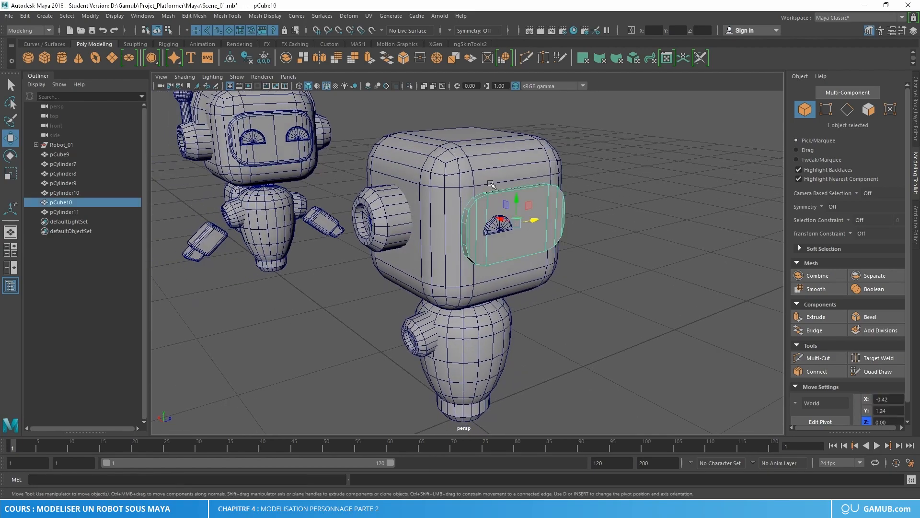
pyautogui.moveTo(530, 226)
pyautogui.keyDown('alt'); pyautogui.mouseDown()
pyautogui.moveTo(448, 238)
pyautogui.moveTo(511, 237)
pyautogui.moveTo(619, 287)
pyautogui.moveTo(549, 272)
pyautogui.moveTo(545, 293)
pyautogui.moveTo(528, 278)
pyautogui.moveTo(550, 264)
pyautogui.moveTo(528, 230)
pyautogui.mouseUp(); pyautogui.keyUp('alt')
pyautogui.scroll(3, 528, 231)
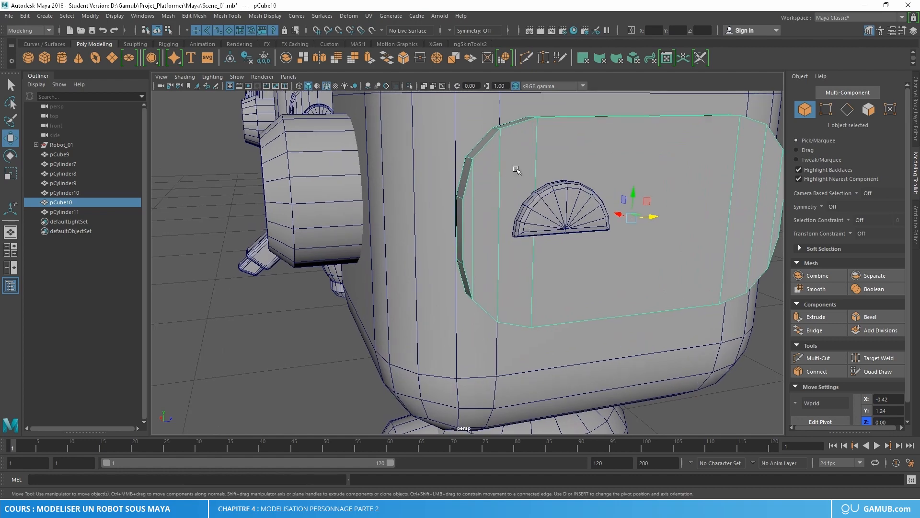
pyautogui.rightClick(511, 171)
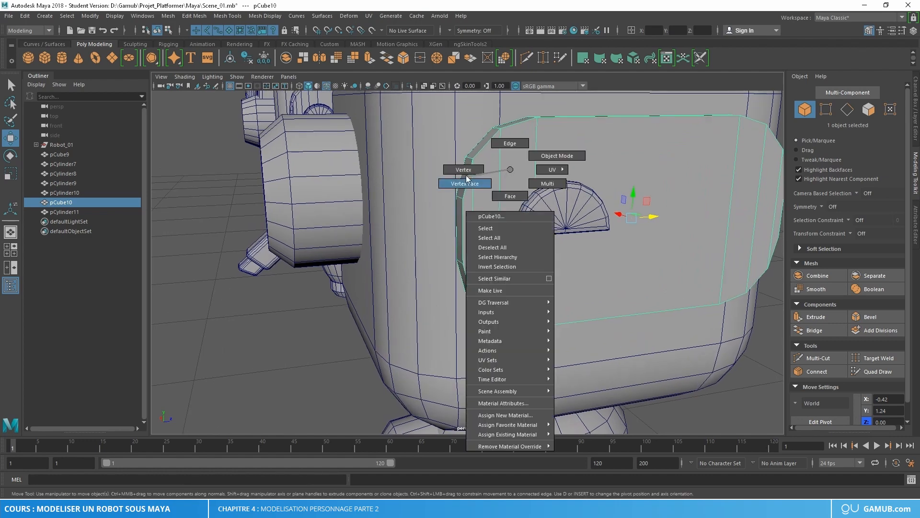
pyautogui.moveTo(480, 181); pyautogui.dragTo(469, 171, button='right')
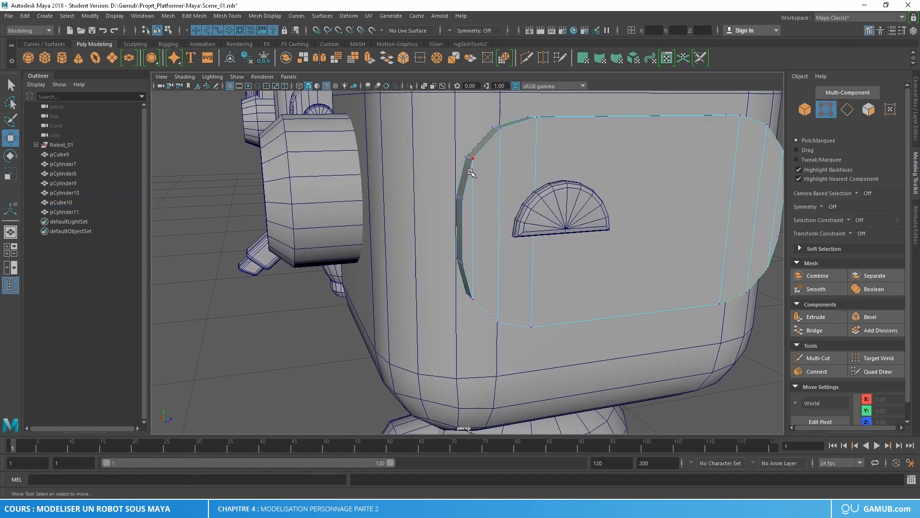
# Step: Select the four outermost vertices at the face plate's end nearest the eye and move them back to X -0.40
pyautogui.keyDown('alt'); pyautogui.moveTo(478, 203); pyautogui.dragTo(578, 224, button='middle'); pyautogui.keyUp('alt')
pyautogui.keyDown('alt'); pyautogui.moveTo(581, 228); pyautogui.dragTo(554, 223); pyautogui.keyUp('alt')
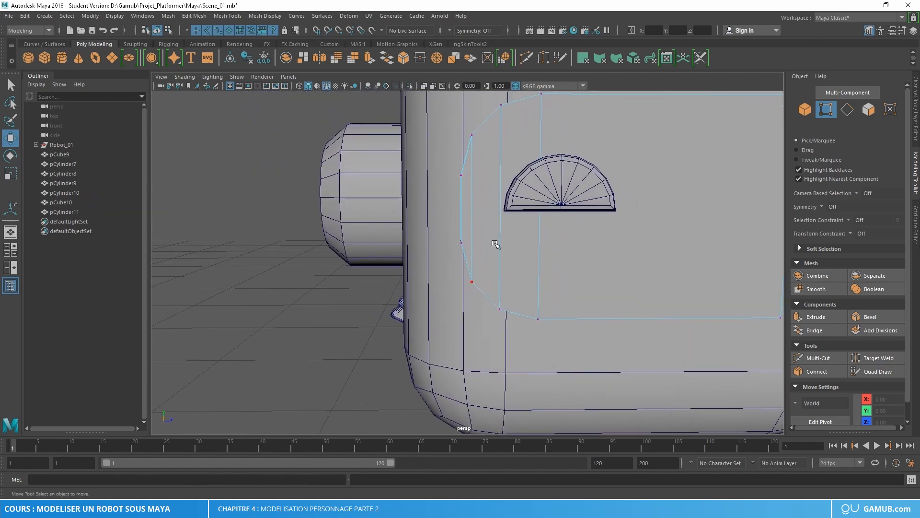
pyautogui.moveTo(415, 149); pyautogui.dragTo(467, 272)
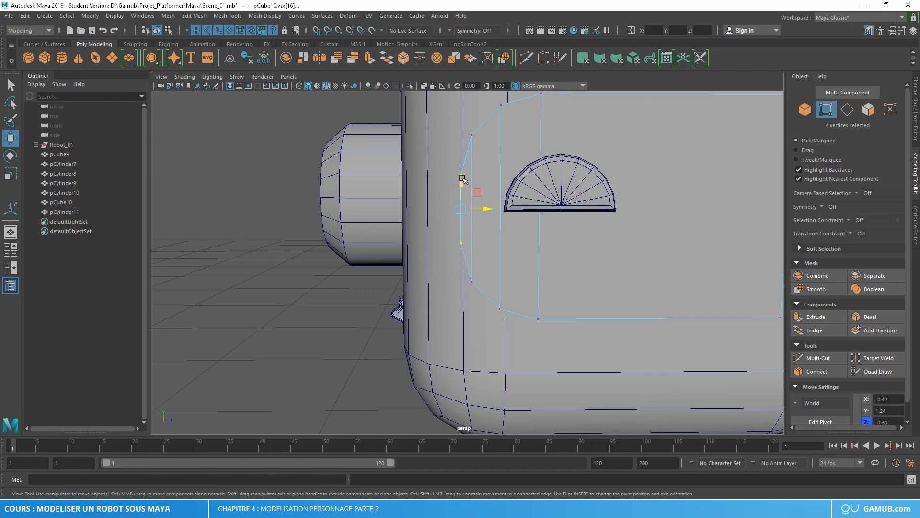
pyautogui.keyDown('alt'); pyautogui.moveTo(464, 206); pyautogui.dragTo(496, 235); pyautogui.keyUp('alt')
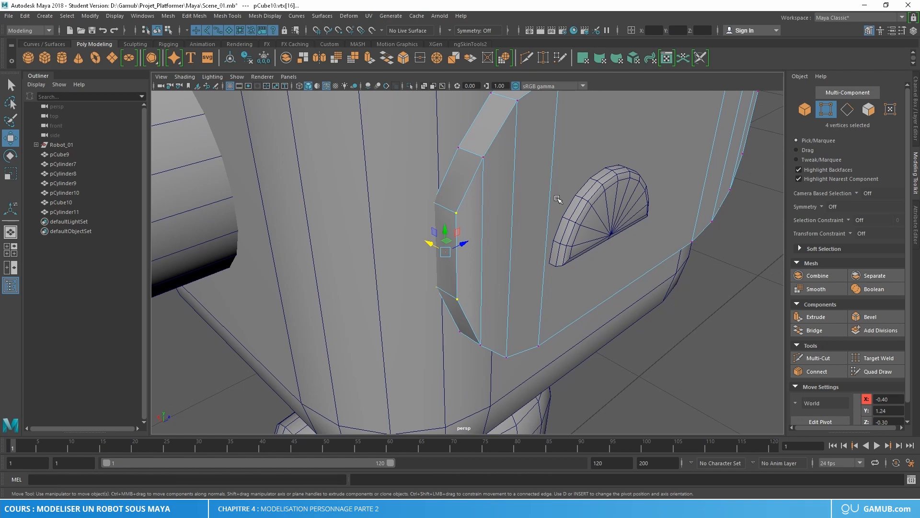
pyautogui.keyDown('alt'); pyautogui.moveTo(504, 199); pyautogui.dragTo(497, 232); pyautogui.keyUp('alt')
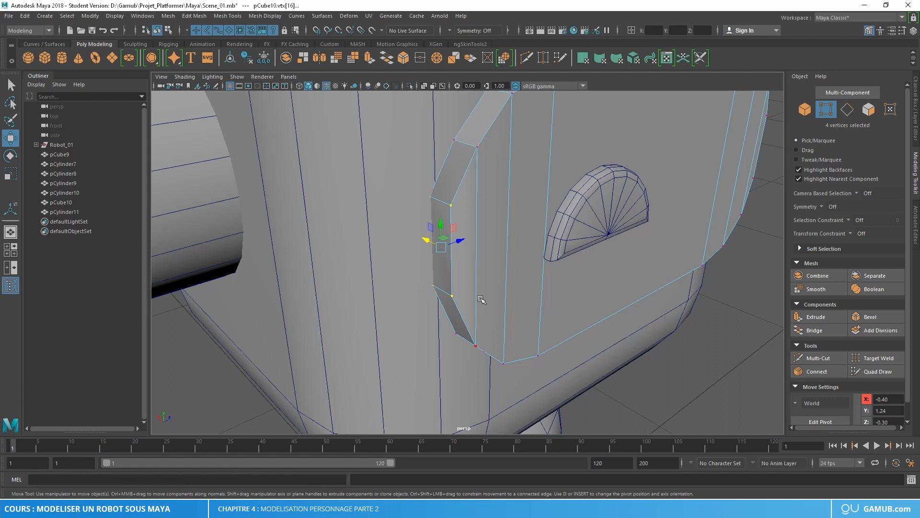
# Step: Select the outermost vertical edge loop on the eye side of the face plate and nudge its depth along X
pyautogui.rightClick(491, 204)
pyautogui.click(490, 178)
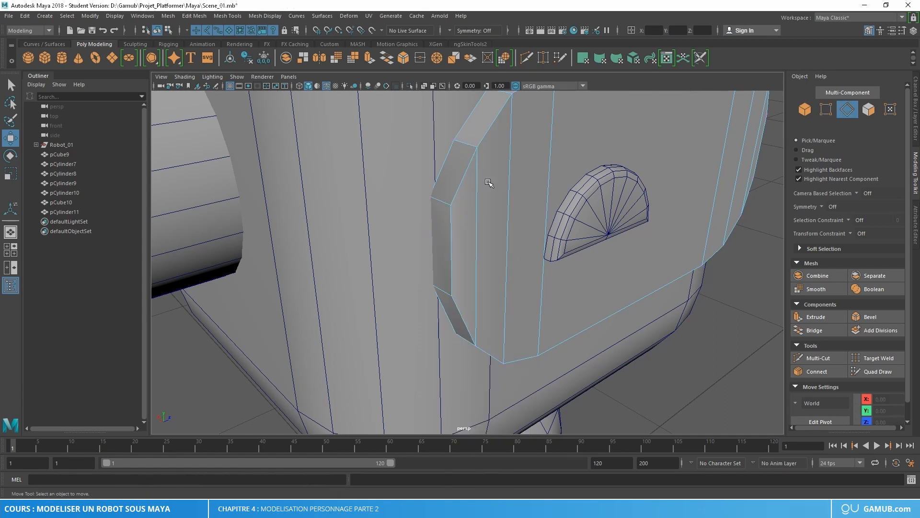
pyautogui.click(480, 204)
pyautogui.doubleClick(480, 205)
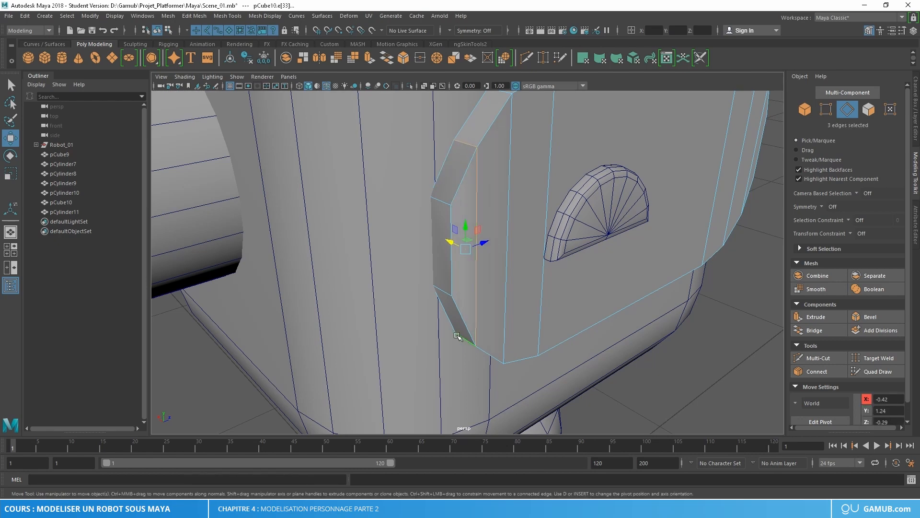
pyautogui.keyDown('alt'); pyautogui.moveTo(471, 213); pyautogui.dragTo(516, 275); pyautogui.keyUp('alt')
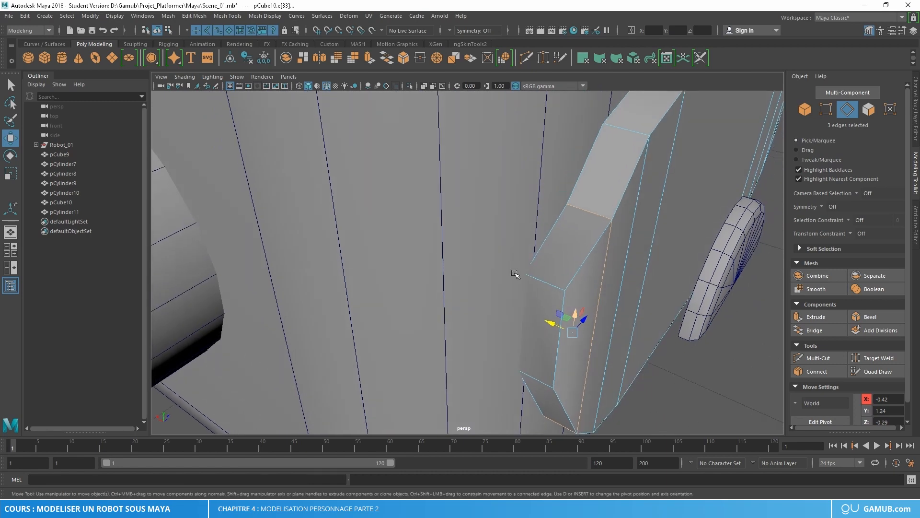
pyautogui.moveTo(554, 325); pyautogui.dragTo(550, 267)
# Step: Adjust the depth of the next vertical edge loop inward on the plate, and return the plate to object mode
pyautogui.doubleClick(498, 268)
pyautogui.click(590, 318)
pyautogui.moveTo(589, 318); pyautogui.dragTo(576, 269)
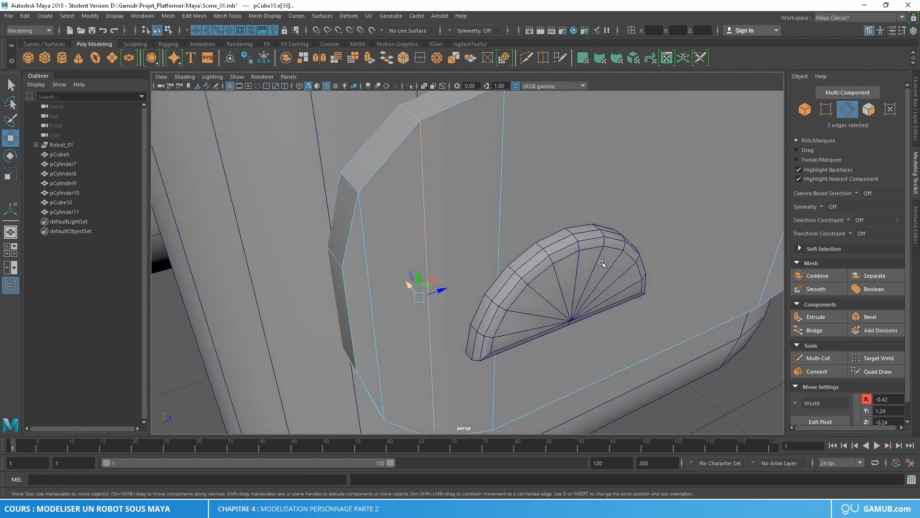
pyautogui.scroll(-6, 551, 254)
pyautogui.keyDown('alt'); pyautogui.moveTo(499, 227); pyautogui.dragTo(485, 196); pyautogui.keyUp('alt')
pyautogui.rightClick(485, 196)
pyautogui.moveTo(485, 196); pyautogui.dragTo(513, 180, button='right')
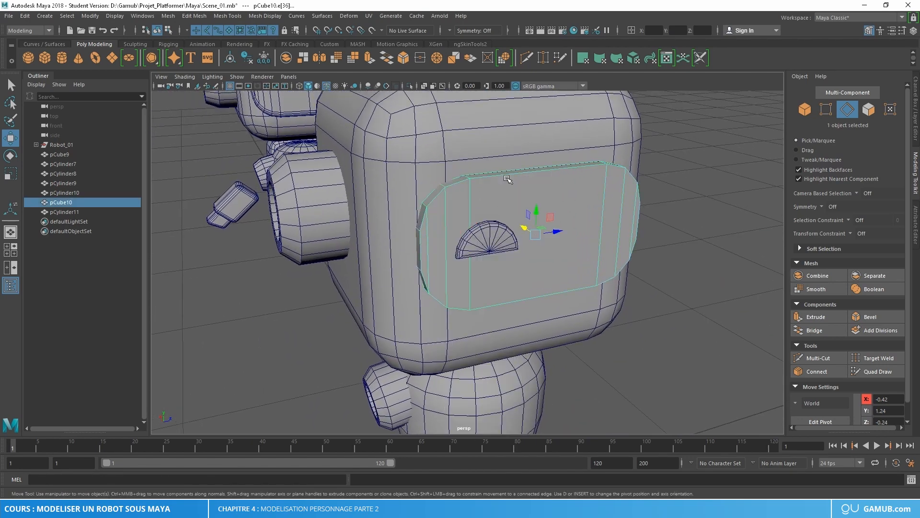
# Step: Examine the curved face plate from the front and sides, and compare the new robot with the finished reference robot
pyautogui.keyDown('alt'); pyautogui.moveTo(493, 195); pyautogui.dragTo(467, 196); pyautogui.keyUp('alt')
pyautogui.keyDown('alt'); pyautogui.moveTo(522, 194); pyautogui.dragTo(495, 193); pyautogui.keyUp('alt')
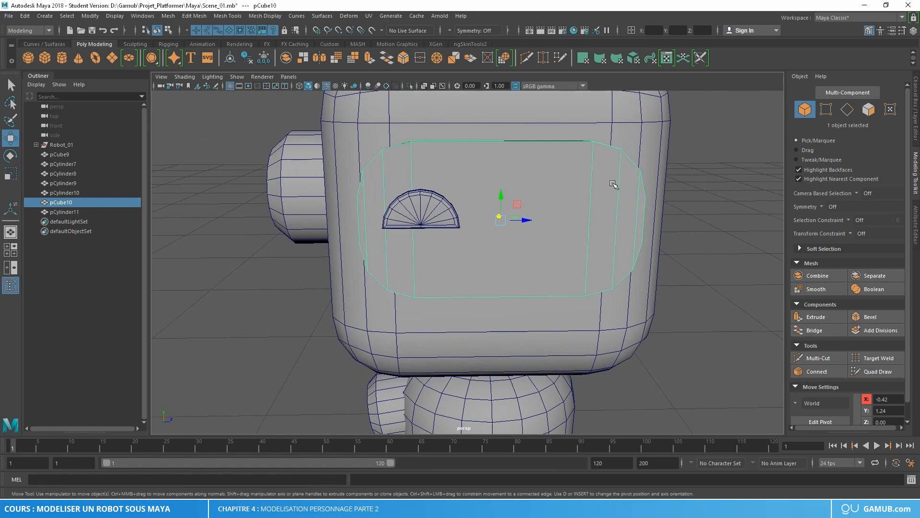
pyautogui.keyDown('alt'); pyautogui.moveTo(628, 211); pyautogui.dragTo(650, 238); pyautogui.keyUp('alt')
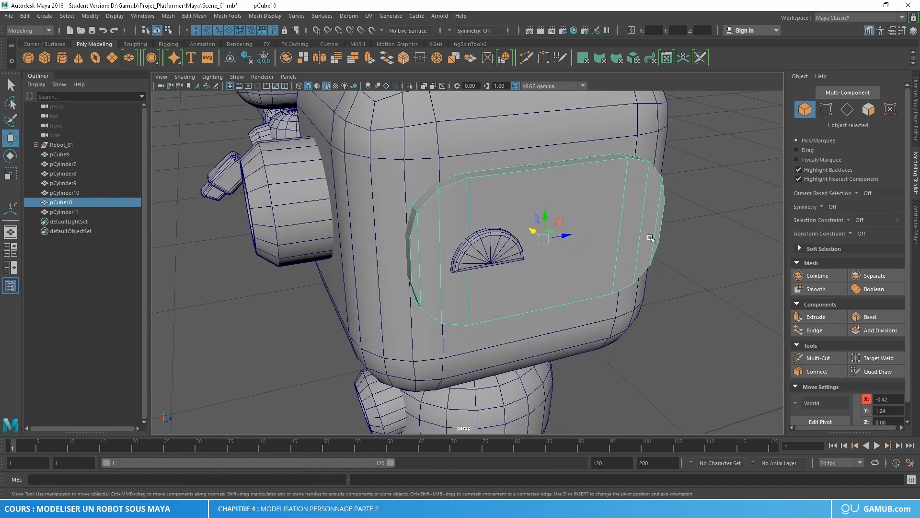
pyautogui.keyDown('alt'); pyautogui.moveTo(580, 230); pyautogui.dragTo(507, 207); pyautogui.keyUp('alt')
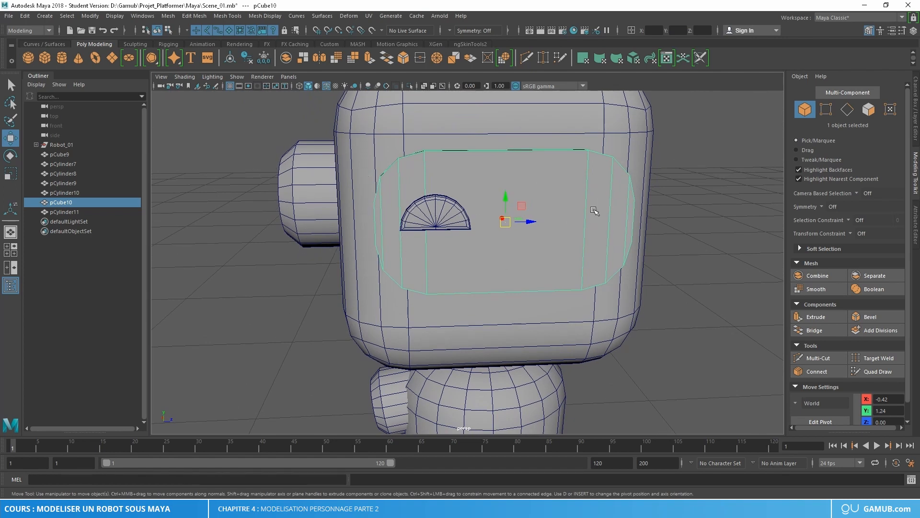
pyautogui.keyDown('alt'); pyautogui.moveTo(639, 241); pyautogui.dragTo(569, 212, button='right'); pyautogui.keyUp('alt')
pyautogui.keyDown('alt'); pyautogui.moveTo(569, 212); pyautogui.dragTo(618, 249); pyautogui.keyUp('alt')
pyautogui.keyDown('alt'); pyautogui.moveTo(618, 249); pyautogui.dragTo(636, 211, button='middle'); pyautogui.keyUp('alt')
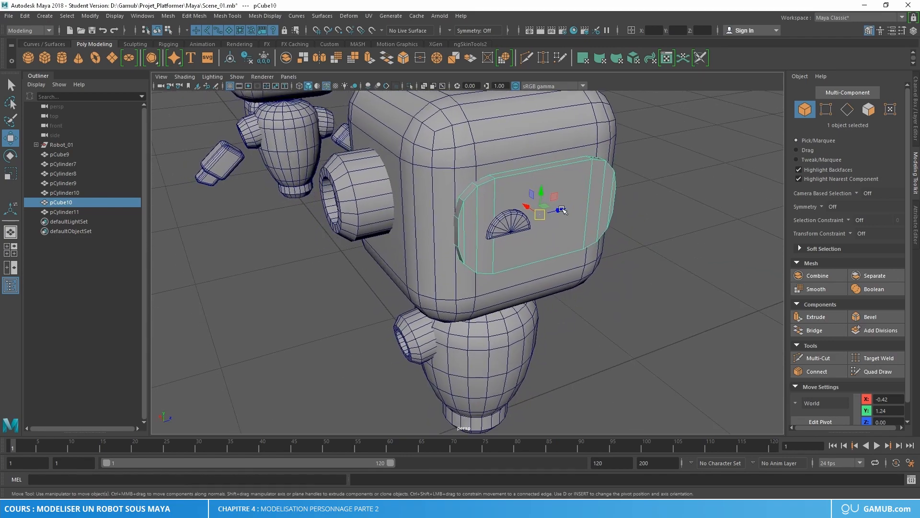
pyautogui.keyDown('alt'); pyautogui.moveTo(604, 211); pyautogui.dragTo(534, 229, button='right'); pyautogui.keyUp('alt')
pyautogui.keyDown('alt'); pyautogui.moveTo(534, 229); pyautogui.dragTo(451, 218); pyautogui.keyUp('alt')
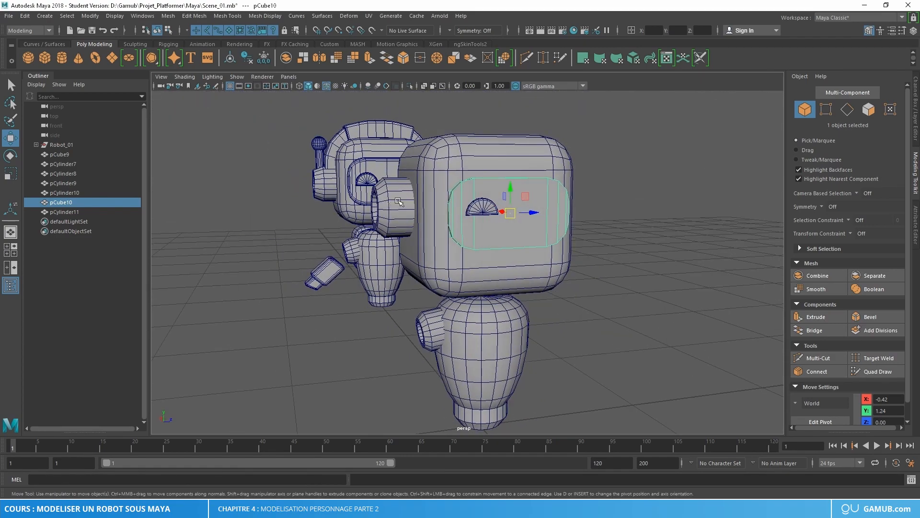
pyautogui.keyDown('alt'); pyautogui.moveTo(398, 202); pyautogui.dragTo(454, 182); pyautogui.keyUp('alt')
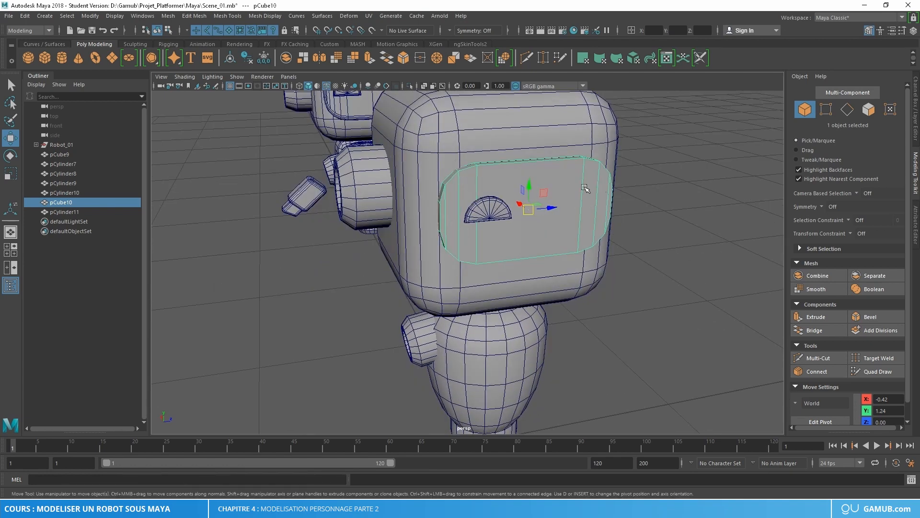
pyautogui.keyDown('alt'); pyautogui.moveTo(585, 199); pyautogui.dragTo(541, 225, button='right'); pyautogui.keyUp('alt')
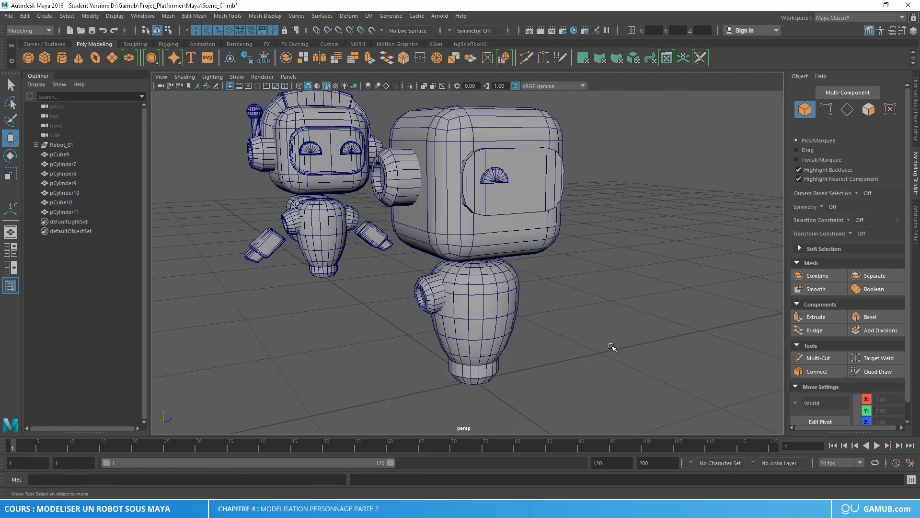
pyautogui.keyDown('alt'); pyautogui.moveTo(610, 346); pyautogui.dragTo(551, 335, button='right'); pyautogui.keyUp('alt')
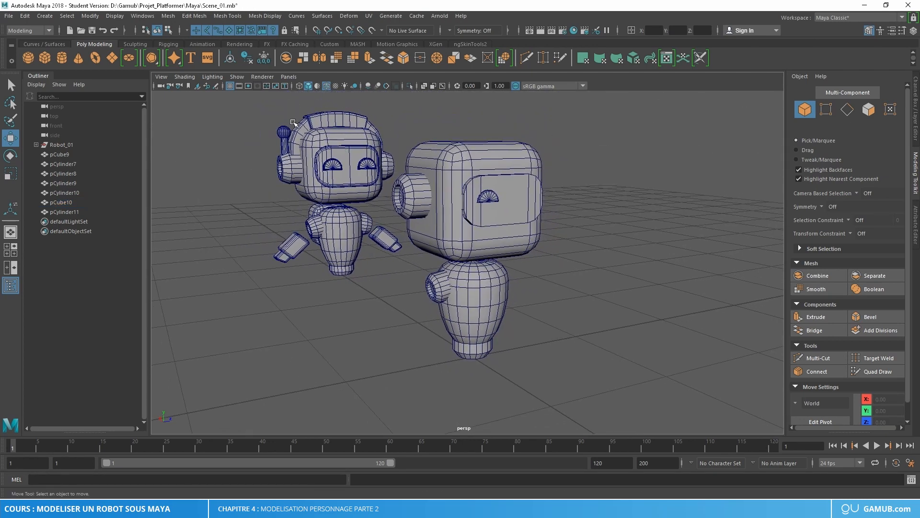
pyautogui.keyDown('alt'); pyautogui.moveTo(603, 352); pyautogui.dragTo(577, 311); pyautogui.keyUp('alt')
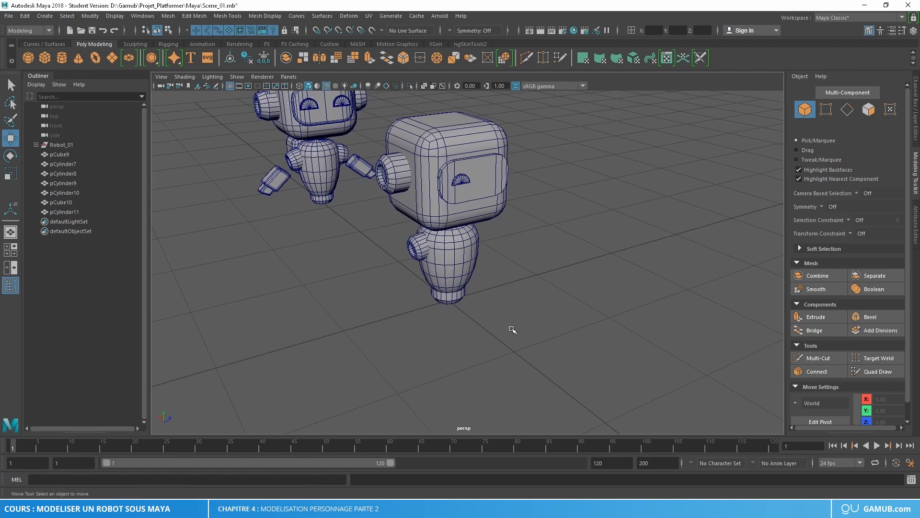
# Step: Create a polygon cube at the origin and scale it down uniformly to about the width of the body's base
pyautogui.keyDown('shift'); pyautogui.moveTo(512, 329); pyautogui.dragTo(512, 340, button='right'); pyautogui.keyUp('shift')
pyautogui.moveTo(495, 332)
pyautogui.keyDown('alt'); pyautogui.mouseDown()
pyautogui.moveTo(487, 324)
pyautogui.moveTo(509, 342)
pyautogui.mouseUp(); pyautogui.keyUp('alt')
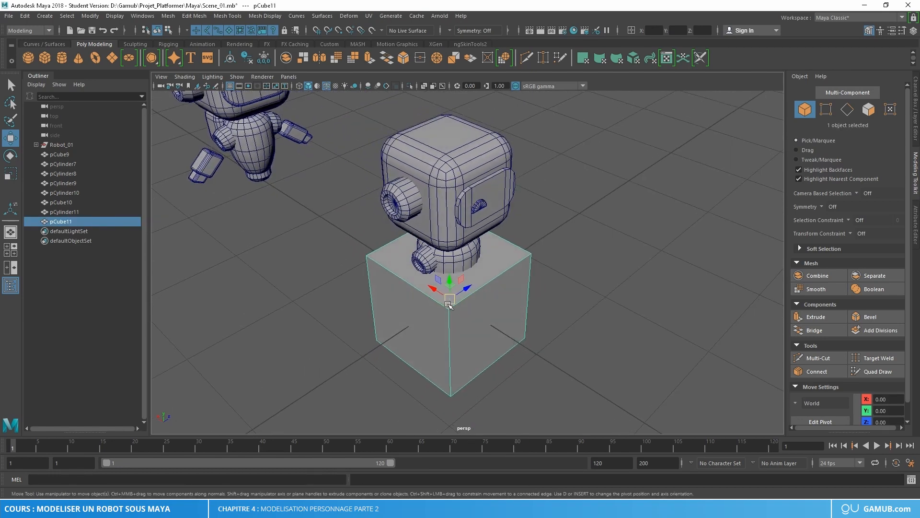
pyautogui.press('r')
pyautogui.moveTo(449, 300); pyautogui.dragTo(417, 229)
pyautogui.press('w')
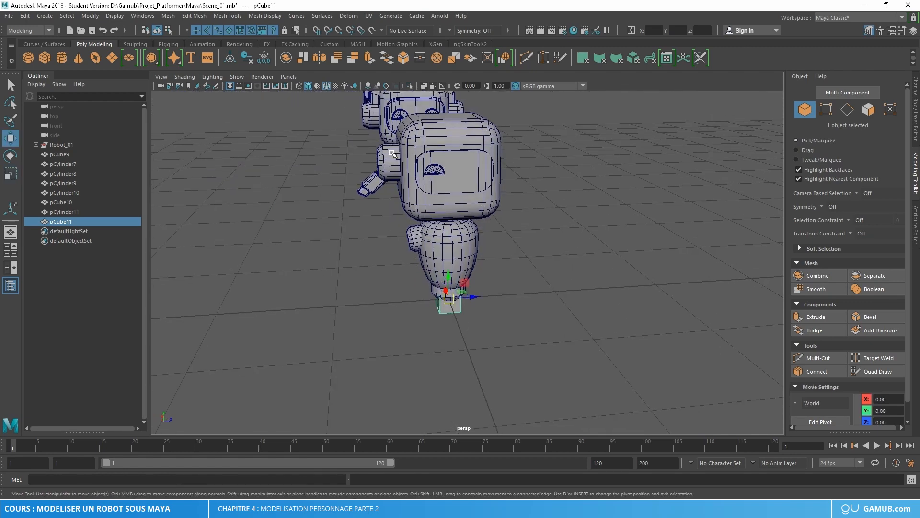
# Step: Move the small cube up beside the head, above the ear cylinder, to about Y 1.42 and Z -0.50
pyautogui.keyDown('alt'); pyautogui.moveTo(393, 153); pyautogui.dragTo(464, 251); pyautogui.keyUp('alt')
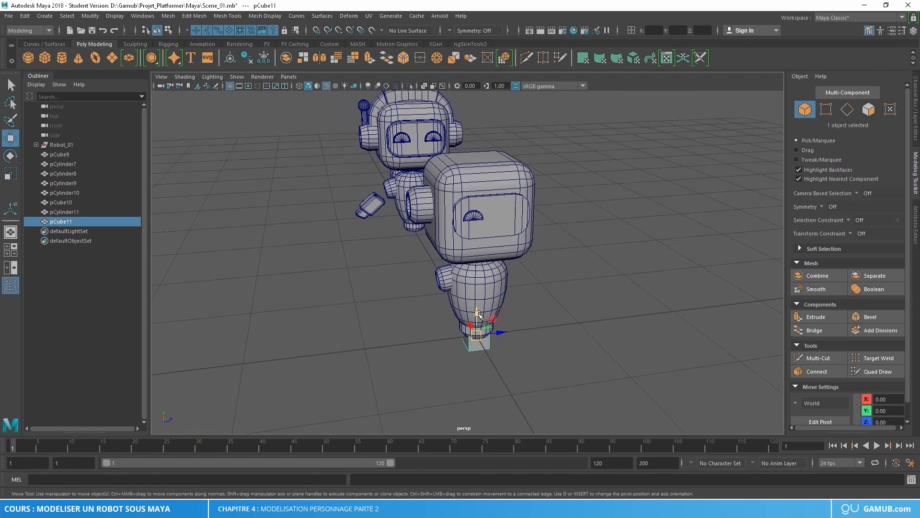
pyautogui.moveTo(500, 324); pyautogui.dragTo(527, 239)
pyautogui.keyDown('alt'); pyautogui.moveTo(528, 239); pyautogui.dragTo(537, 236, button='right'); pyautogui.keyUp('alt')
pyautogui.keyDown('alt'); pyautogui.moveTo(538, 236); pyautogui.dragTo(582, 309, button='middle'); pyautogui.keyUp('alt')
pyautogui.keyDown('alt'); pyautogui.moveTo(582, 309); pyautogui.dragTo(594, 304, button='right'); pyautogui.keyUp('alt')
pyautogui.keyDown('alt'); pyautogui.moveTo(594, 304); pyautogui.dragTo(532, 287); pyautogui.keyUp('alt')
pyautogui.moveTo(423, 250); pyautogui.dragTo(433, 214)
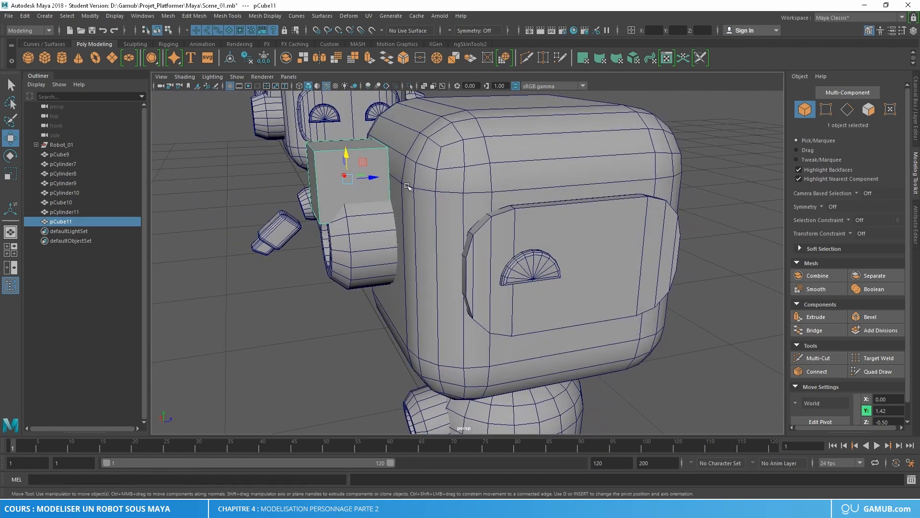
# Step: Narrow the cube along Z and settle it onto the ear cylinder at about Y 1.40 and Z -0.46
pyautogui.press('r')
pyautogui.moveTo(369, 179); pyautogui.dragTo(413, 211)
pyautogui.press('w')
pyautogui.keyDown('alt'); pyautogui.moveTo(413, 211); pyautogui.dragTo(450, 245, button='middle'); pyautogui.keyUp('alt')
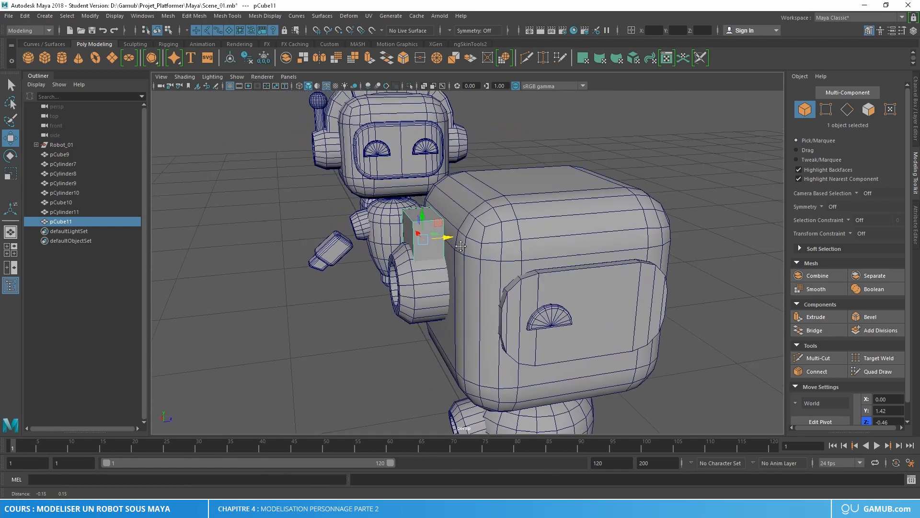
pyautogui.keyDown('alt'); pyautogui.moveTo(451, 246); pyautogui.dragTo(466, 231); pyautogui.keyUp('alt')
pyautogui.keyDown('alt'); pyautogui.moveTo(466, 231); pyautogui.dragTo(488, 249, button='right'); pyautogui.keyUp('alt')
pyautogui.moveTo(408, 191); pyautogui.dragTo(407, 197)
pyautogui.keyDown('alt'); pyautogui.moveTo(498, 232); pyautogui.dragTo(505, 249); pyautogui.keyUp('alt')
pyautogui.keyDown('alt'); pyautogui.moveTo(505, 249); pyautogui.dragTo(507, 189, button='middle'); pyautogui.keyUp('alt')
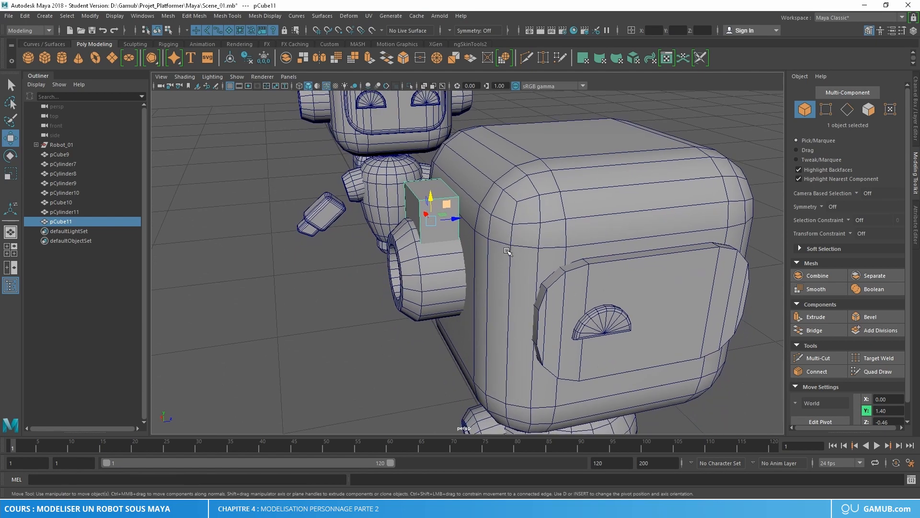
# Step: Delete the top face of the small cube on the ear cylinder
pyautogui.keyDown('alt'); pyautogui.moveTo(446, 218); pyautogui.dragTo(370, 215, button='right'); pyautogui.keyUp('alt')
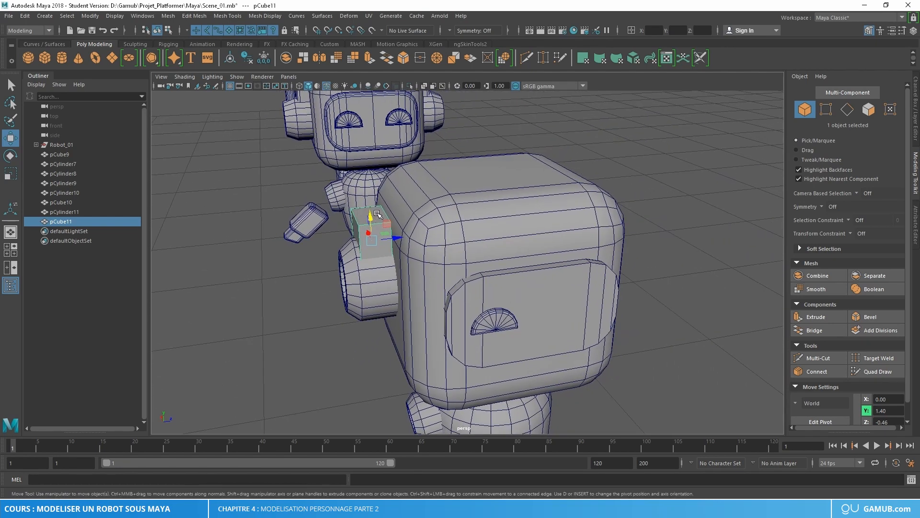
pyautogui.keyDown('alt'); pyautogui.moveTo(377, 217); pyautogui.dragTo(350, 235); pyautogui.keyUp('alt')
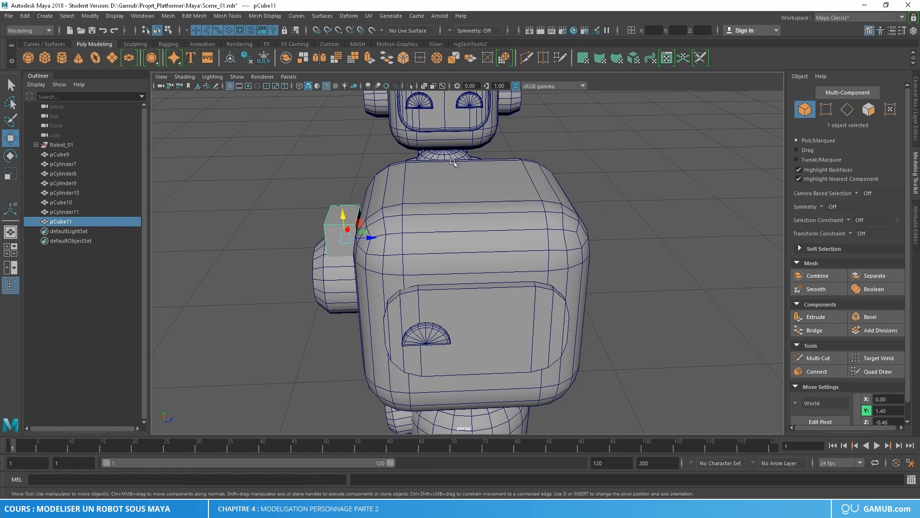
pyautogui.keyDown('alt'); pyautogui.moveTo(372, 238); pyautogui.dragTo(415, 238); pyautogui.keyUp('alt')
pyautogui.scroll(5, 413, 238)
pyautogui.moveTo(350, 195); pyautogui.dragTo(352, 219, button='right')
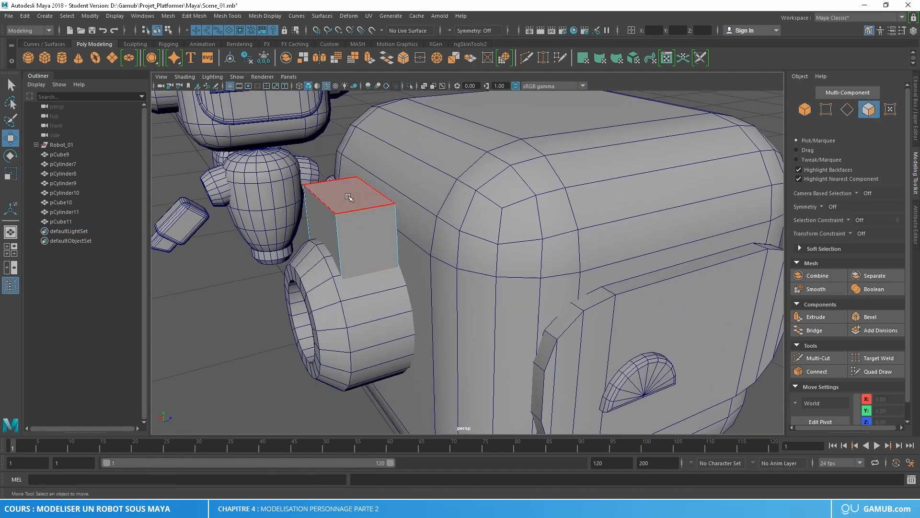
pyautogui.click(348, 197)
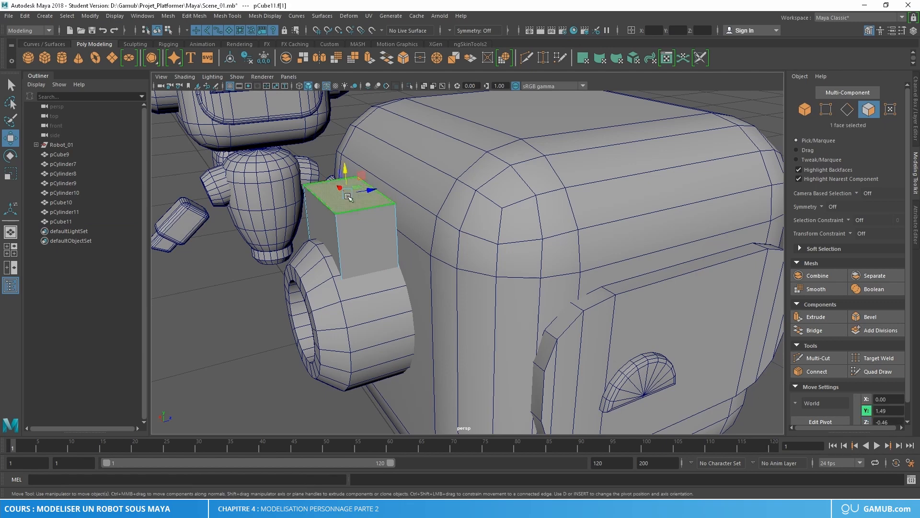
pyautogui.press('Delete')
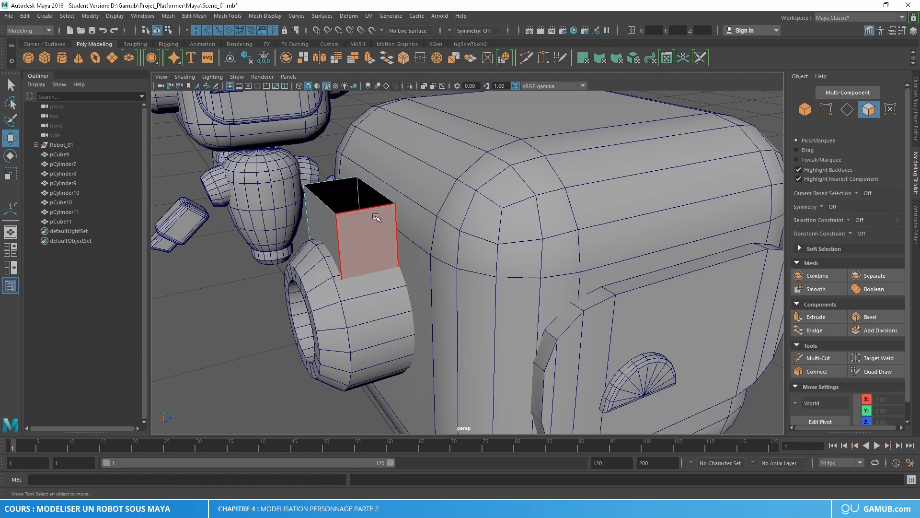
# Step: Return the open-topped cube on the ear cylinder to object mode and select it as a whole object
pyautogui.scroll(-3, 378, 226)
pyautogui.moveTo(378, 241)
pyautogui.keyDown('alt'); pyautogui.mouseDown()
pyautogui.moveTo(358, 257)
pyautogui.moveTo(377, 229)
pyautogui.mouseUp(); pyautogui.keyUp('alt')
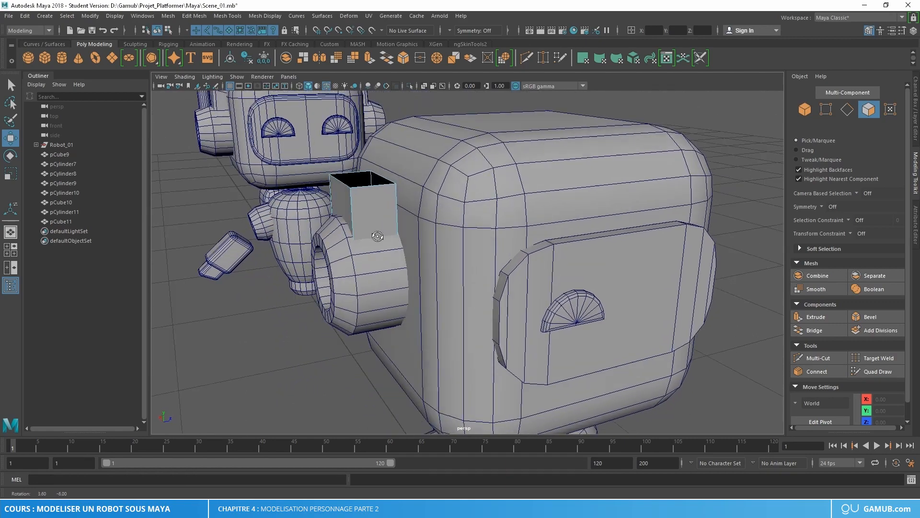
pyautogui.moveTo(353, 183); pyautogui.dragTo(403, 170, button='right')
pyautogui.scroll(-5, 527, 268)
pyautogui.keyDown('alt'); pyautogui.moveTo(527, 267); pyautogui.dragTo(533, 254, button='middle'); pyautogui.keyUp('alt')
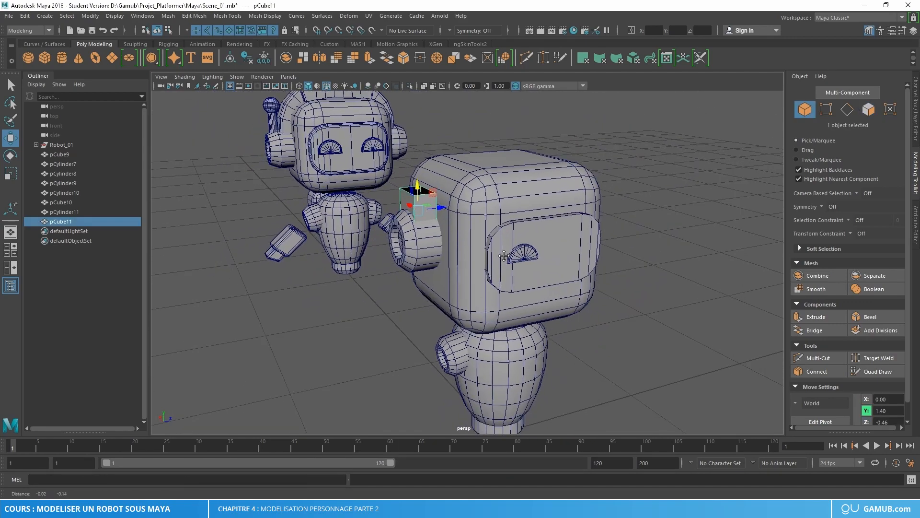
# Step: Examine the cube's placement on the ear cylinder relative to the head and body
pyautogui.keyDown('alt'); pyautogui.moveTo(533, 261); pyautogui.dragTo(506, 237); pyautogui.keyUp('alt')
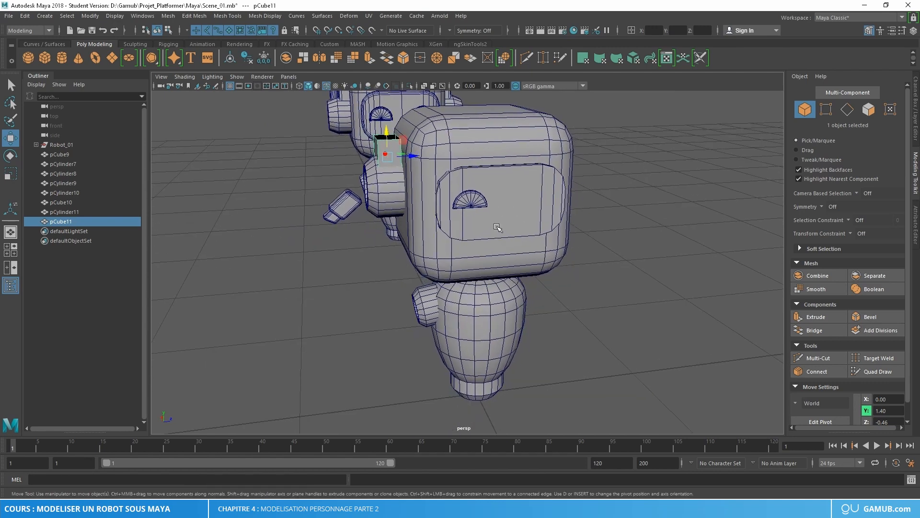
pyautogui.scroll(2, 496, 232)
pyautogui.keyDown('alt'); pyautogui.moveTo(475, 207); pyautogui.dragTo(473, 215); pyautogui.keyUp('alt')
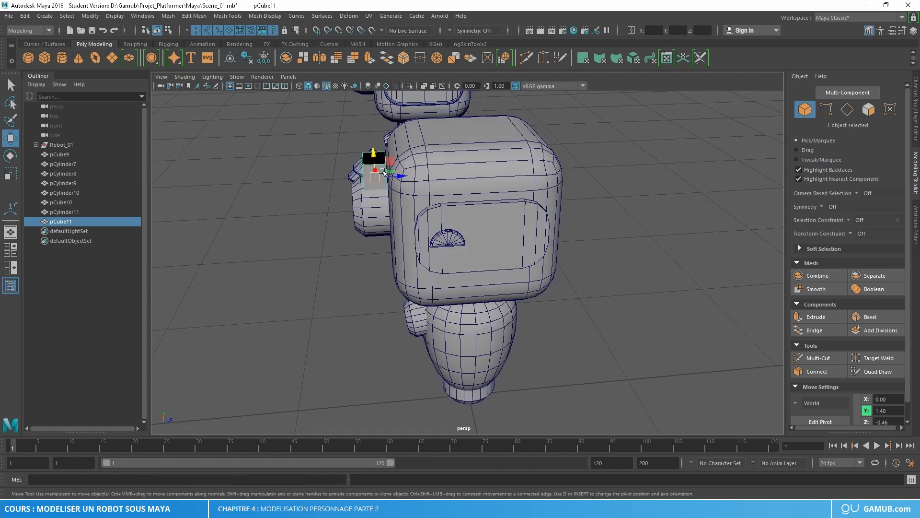
pyautogui.moveTo(427, 172)
pyautogui.keyDown('alt'); pyautogui.mouseDown()
pyautogui.moveTo(417, 174)
pyautogui.moveTo(429, 171)
pyautogui.mouseUp(); pyautogui.keyUp('alt')
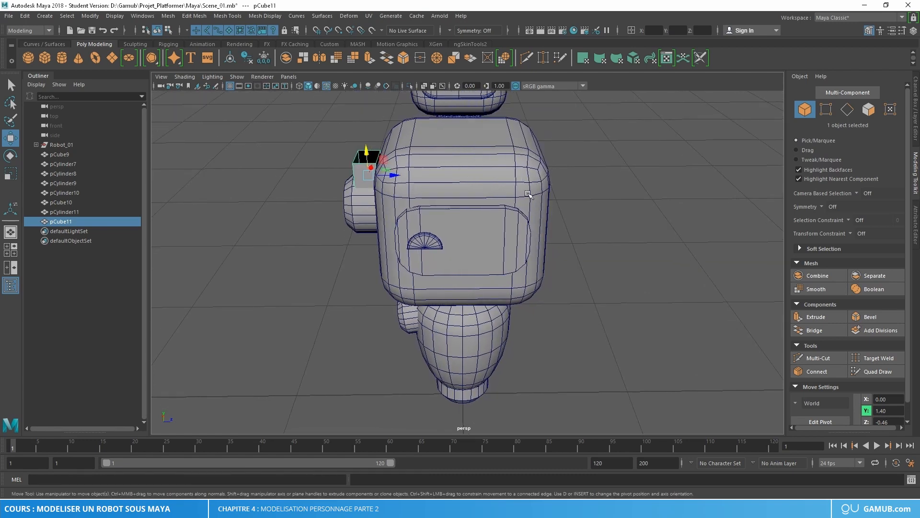
pyautogui.keyDown('alt'); pyautogui.moveTo(473, 221); pyautogui.dragTo(447, 194); pyautogui.keyUp('alt')
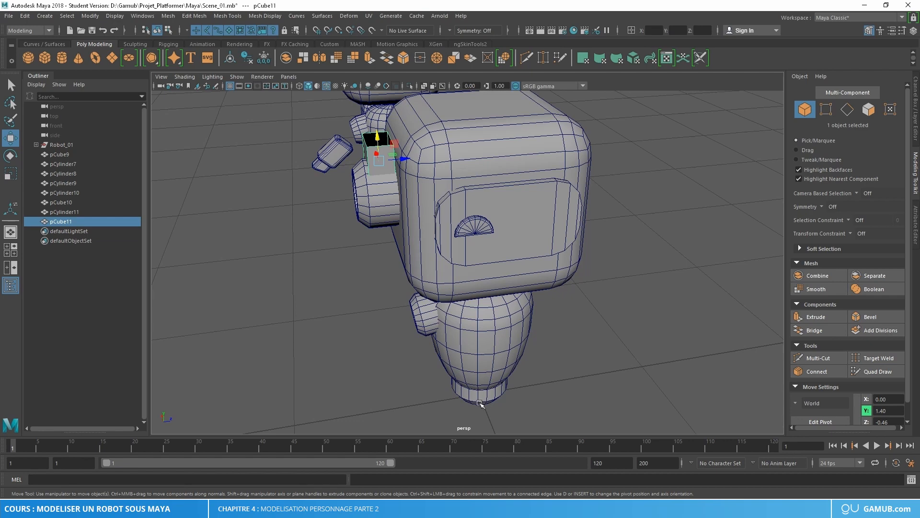
pyautogui.keyDown('alt'); pyautogui.moveTo(384, 216); pyautogui.dragTo(427, 242, button='middle'); pyautogui.keyUp('alt')
pyautogui.keyDown('alt'); pyautogui.moveTo(434, 178); pyautogui.dragTo(527, 213, button='right'); pyautogui.keyUp('alt')
pyautogui.keyDown('alt'); pyautogui.moveTo(447, 194); pyautogui.dragTo(530, 254, button='middle'); pyautogui.keyUp('alt')
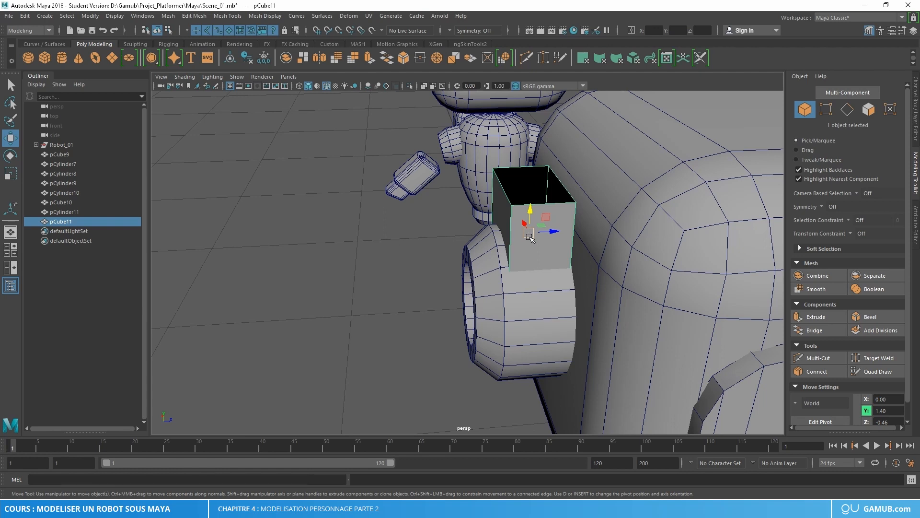
# Step: Try rotating the cube about -20 degrees in X around its own centre pivot
pyautogui.press('e')
pyautogui.moveTo(528, 224); pyautogui.dragTo(553, 244)
pyautogui.hotkey('ctrl', 'z')
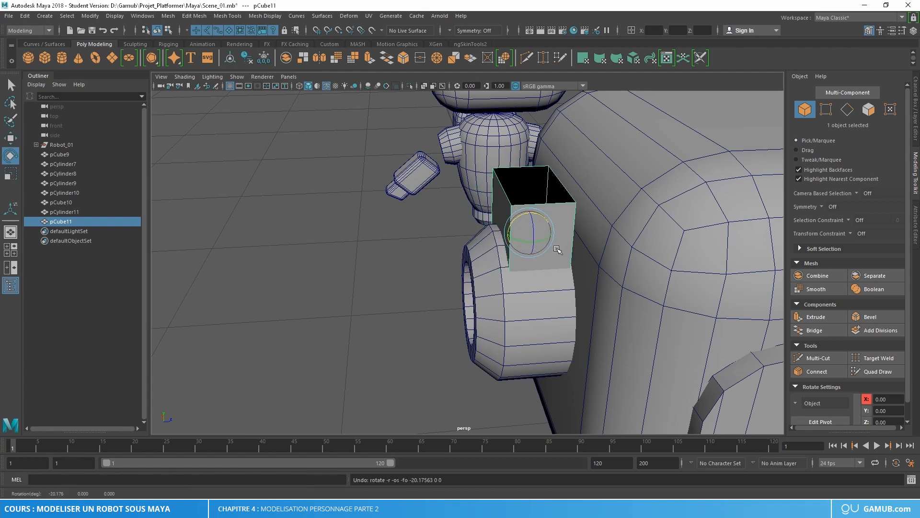
# Step: Try offsetting the cube's pivot outward to about Z -0.78 and rotating the cube about -34 degrees in X around it
pyautogui.press('w')
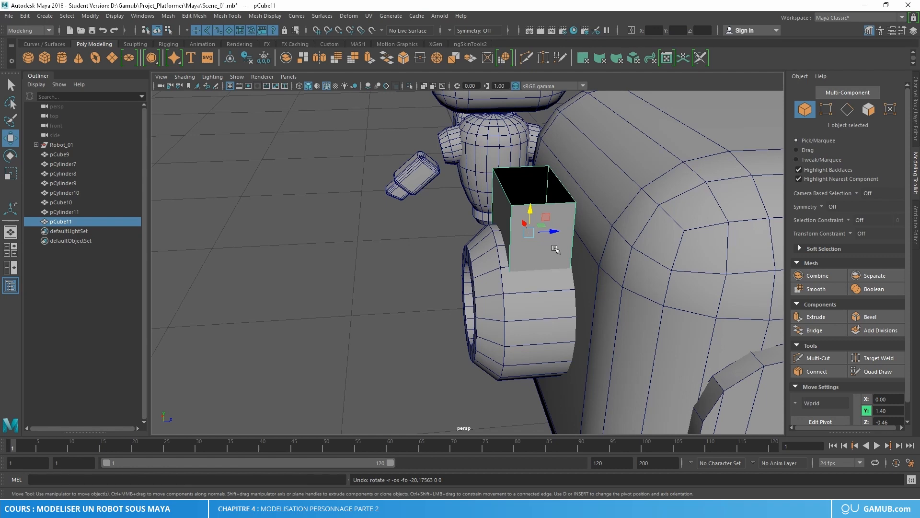
pyautogui.press('d')
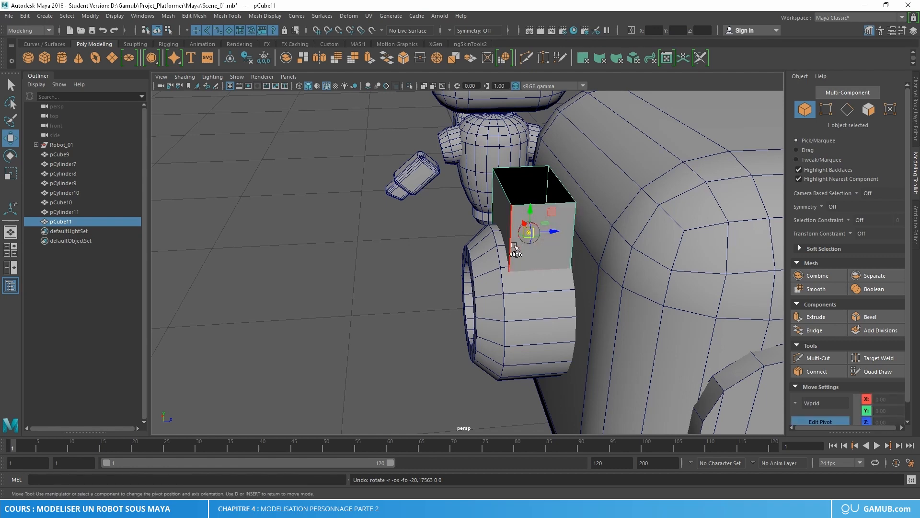
pyautogui.moveTo(556, 233); pyautogui.dragTo(386, 240)
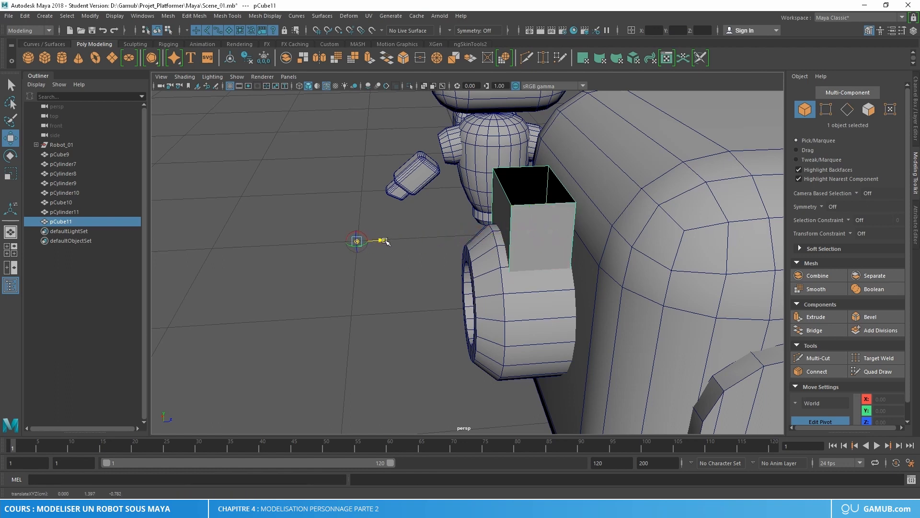
pyautogui.press('d')
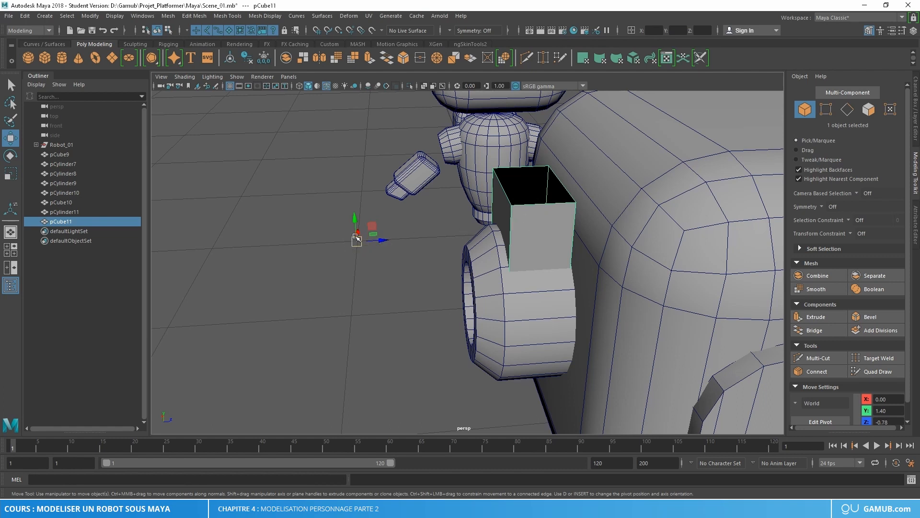
pyautogui.press('e')
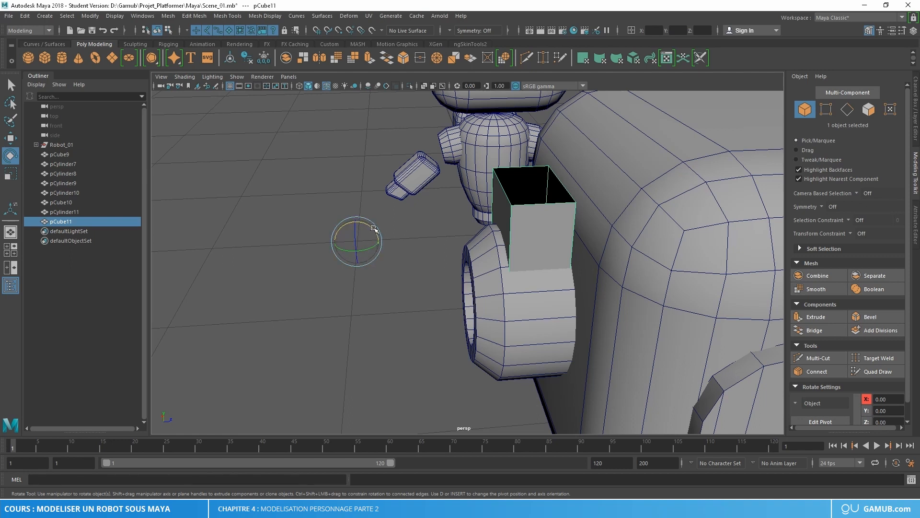
pyautogui.moveTo(373, 228)
pyautogui.mouseDown()
pyautogui.moveTo(368, 222)
pyautogui.moveTo(390, 240)
pyautogui.moveTo(361, 230)
pyautogui.mouseUp()
pyautogui.hotkey('ctrl', 'z')
pyautogui.hotkey('ctrl', 'z')
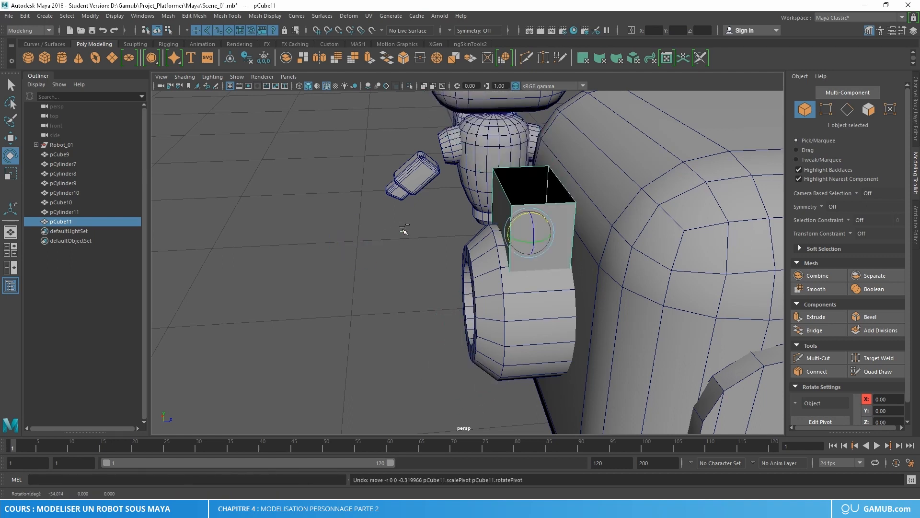
# Step: Examine how the cube, head and body line up with the grid's centre line from above, below and the front
pyautogui.press('w')
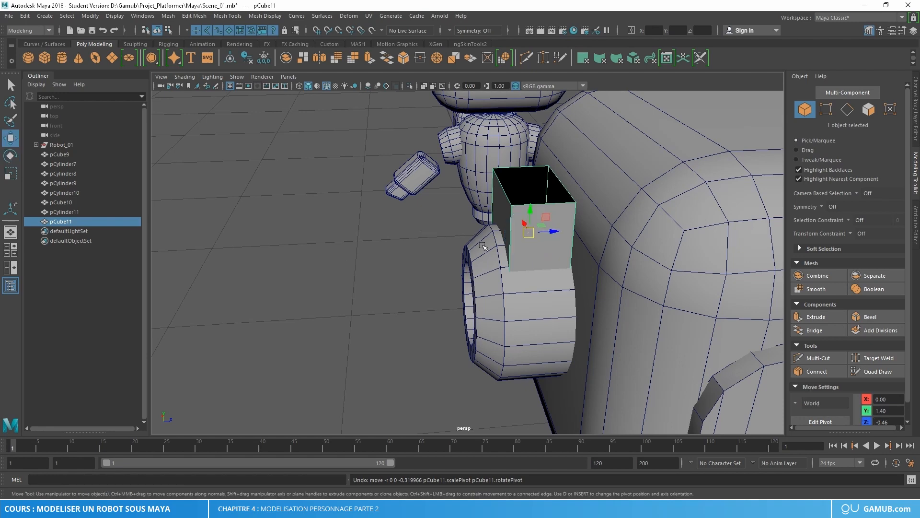
pyautogui.keyDown('alt'); pyautogui.moveTo(483, 246); pyautogui.dragTo(421, 223, button='middle'); pyautogui.keyUp('alt')
pyautogui.keyDown('alt'); pyautogui.moveTo(552, 267); pyautogui.dragTo(426, 229, button='right'); pyautogui.keyUp('alt')
pyautogui.keyDown('alt'); pyautogui.moveTo(501, 295); pyautogui.dragTo(439, 167, button='middle'); pyautogui.keyUp('alt')
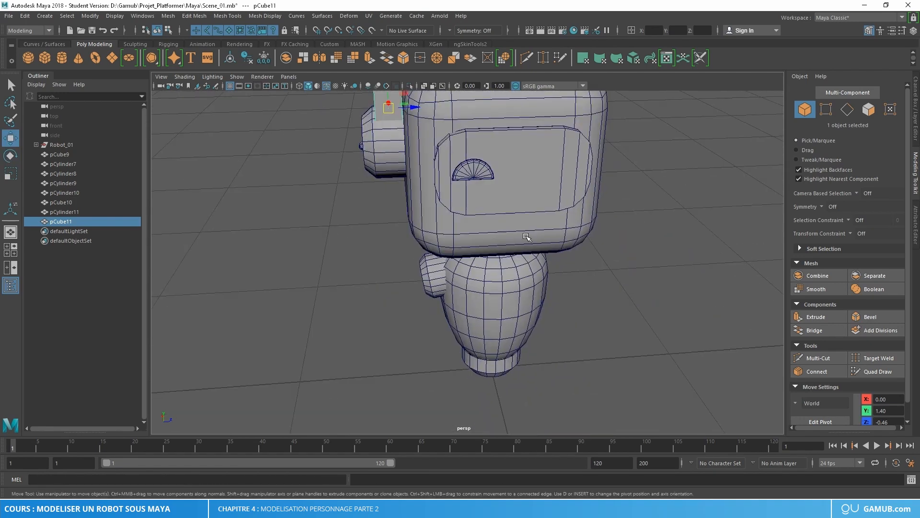
pyautogui.keyDown('alt'); pyautogui.moveTo(529, 237); pyautogui.dragTo(463, 209, button='right'); pyautogui.keyUp('alt')
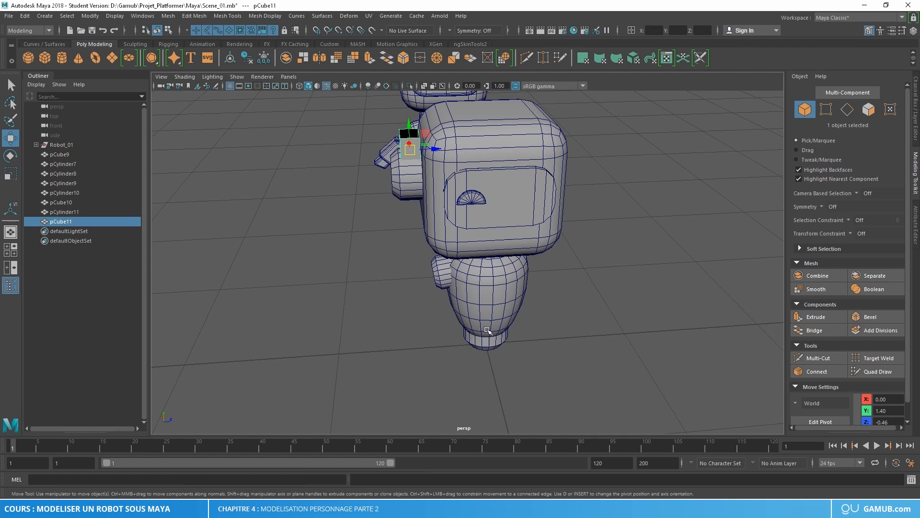
pyautogui.keyDown('alt'); pyautogui.moveTo(486, 193); pyautogui.dragTo(475, 275, button='middle'); pyautogui.keyUp('alt')
pyautogui.keyDown('alt'); pyautogui.moveTo(475, 275); pyautogui.dragTo(518, 235, button='right'); pyautogui.keyUp('alt')
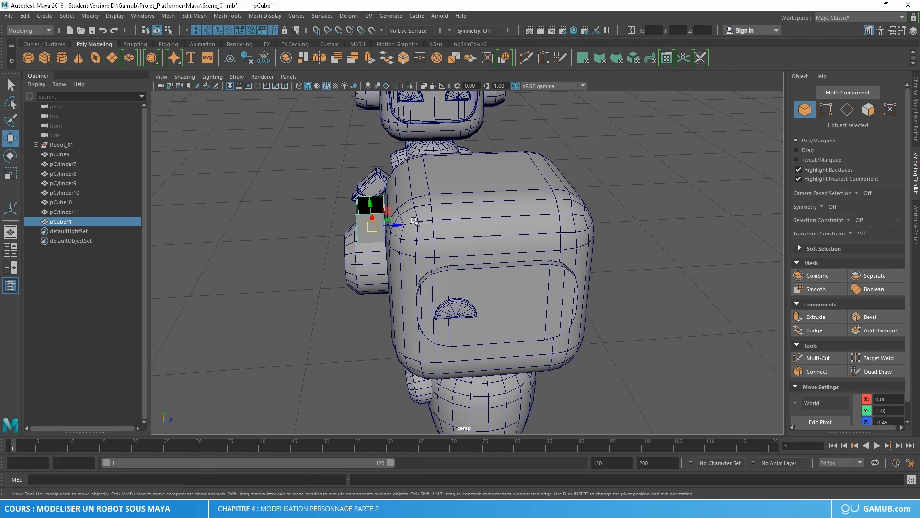
pyautogui.keyDown('alt'); pyautogui.moveTo(415, 222); pyautogui.dragTo(460, 226, button='right'); pyautogui.keyUp('alt')
pyautogui.keyDown('alt'); pyautogui.moveTo(460, 225); pyautogui.dragTo(483, 206, button='middle'); pyautogui.keyUp('alt')
pyautogui.keyDown('alt'); pyautogui.moveTo(484, 206); pyautogui.dragTo(439, 203, button='right'); pyautogui.keyUp('alt')
pyautogui.keyDown('alt'); pyautogui.moveTo(439, 204); pyautogui.dragTo(483, 307); pyautogui.keyUp('alt')
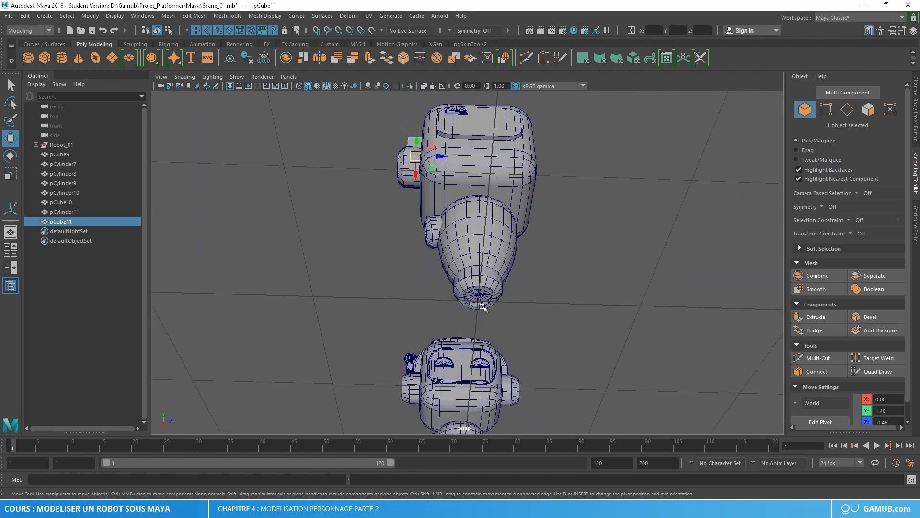
pyautogui.keyDown('alt'); pyautogui.moveTo(517, 277); pyautogui.dragTo(483, 374); pyautogui.keyUp('alt')
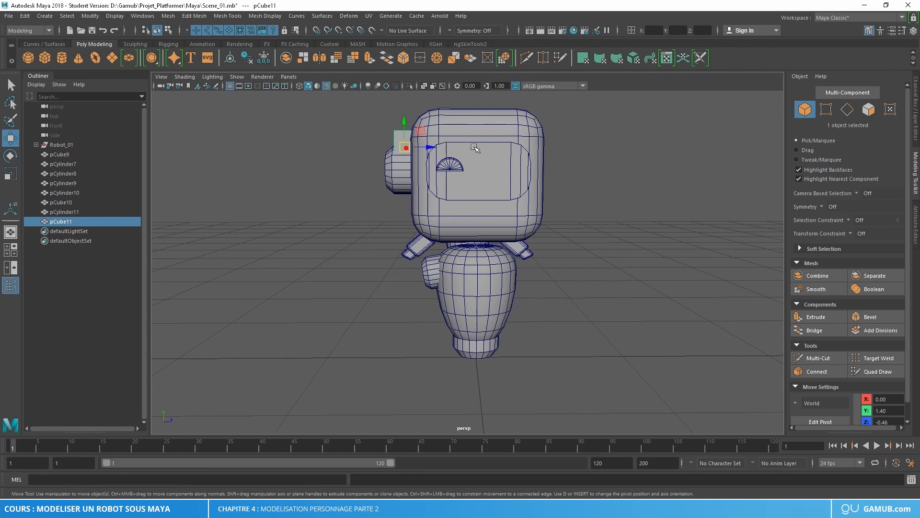
# Step: Try moving the cube along Z into the head, to about Z -0.05
pyautogui.moveTo(433, 147); pyautogui.dragTo(495, 161)
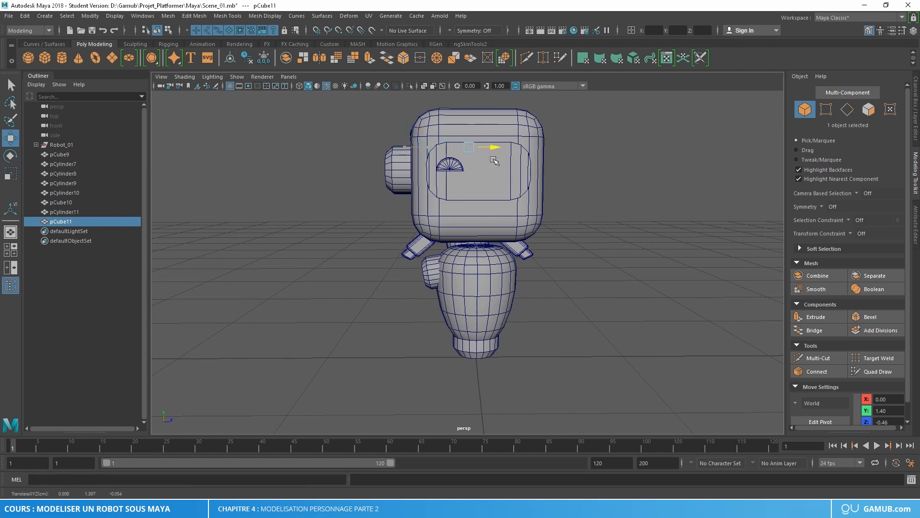
pyautogui.hotkey('ctrl', 'z')
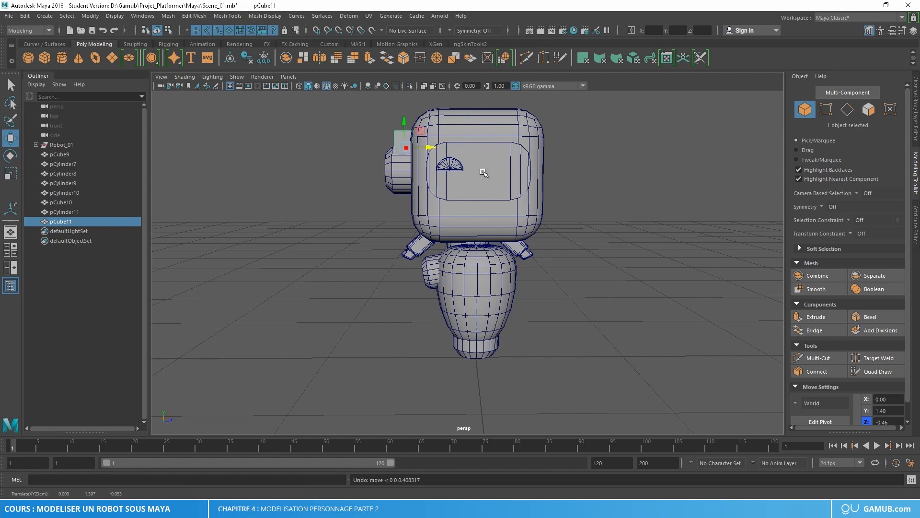
# Step: Try moving only the cube's pivot outward to about Z -0.72 and grid-snapping it to Z 0
pyautogui.scroll(2, 479, 172)
pyautogui.scroll(1, 472, 173)
pyautogui.press('d')
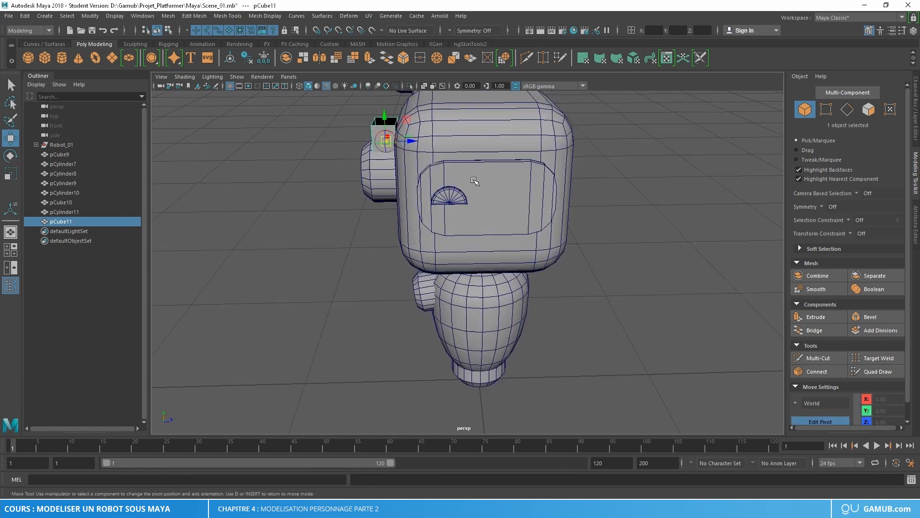
pyautogui.moveTo(410, 140); pyautogui.dragTo(360, 144)
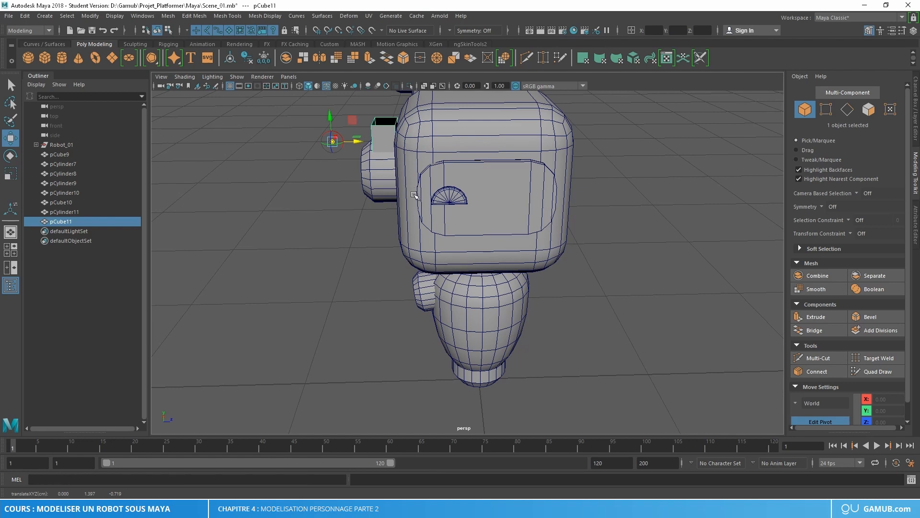
pyautogui.press('x')
pyautogui.moveTo(357, 141); pyautogui.dragTo(379, 153)
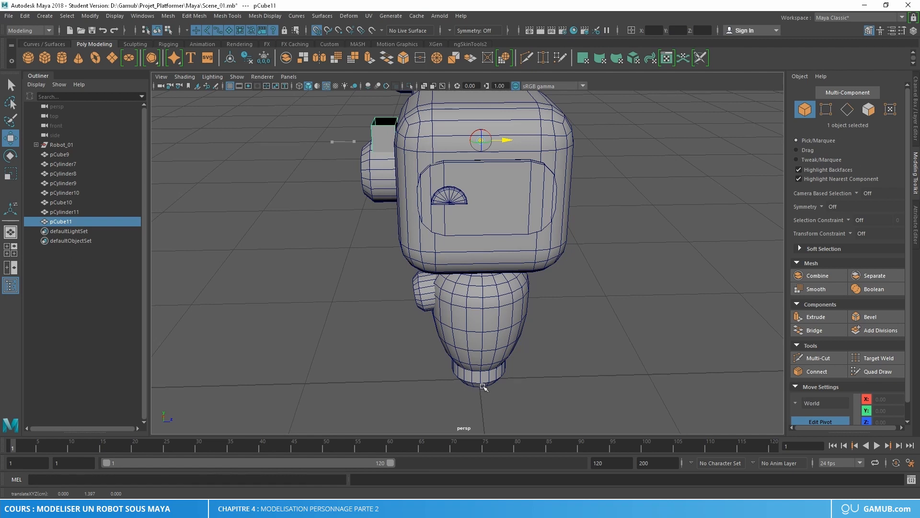
pyautogui.moveTo(438, 380); pyautogui.dragTo(308, 379)
pyautogui.moveTo(322, 382); pyautogui.dragTo(515, 380, button='middle')
pyautogui.press('d')
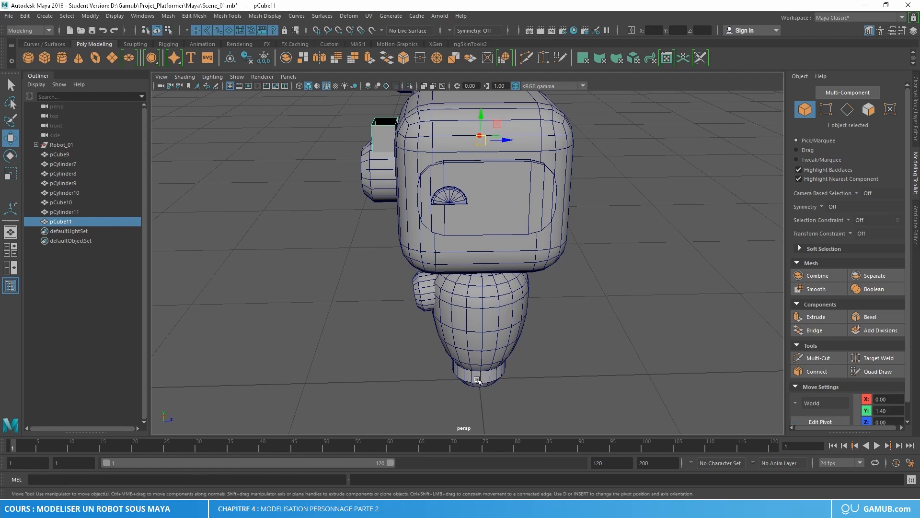
pyautogui.hotkey('ctrl', 'z')
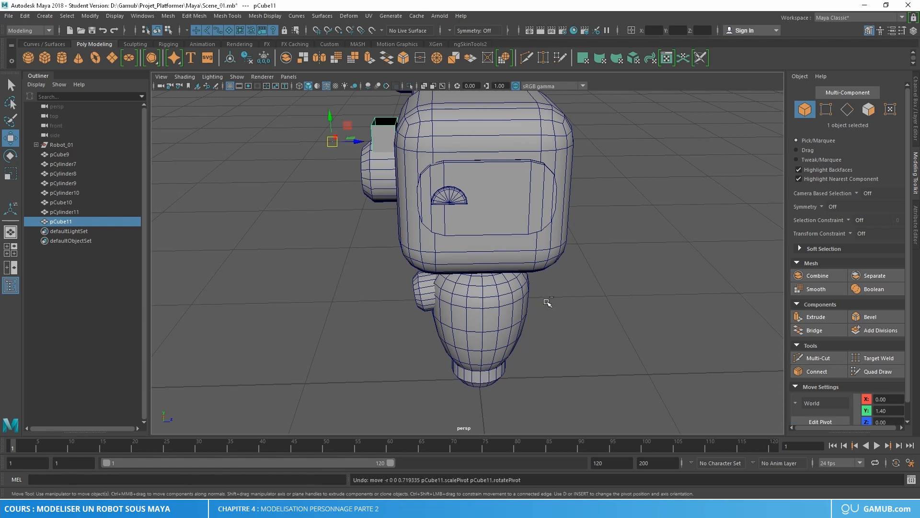
pyautogui.hotkey('ctrl', 'z')
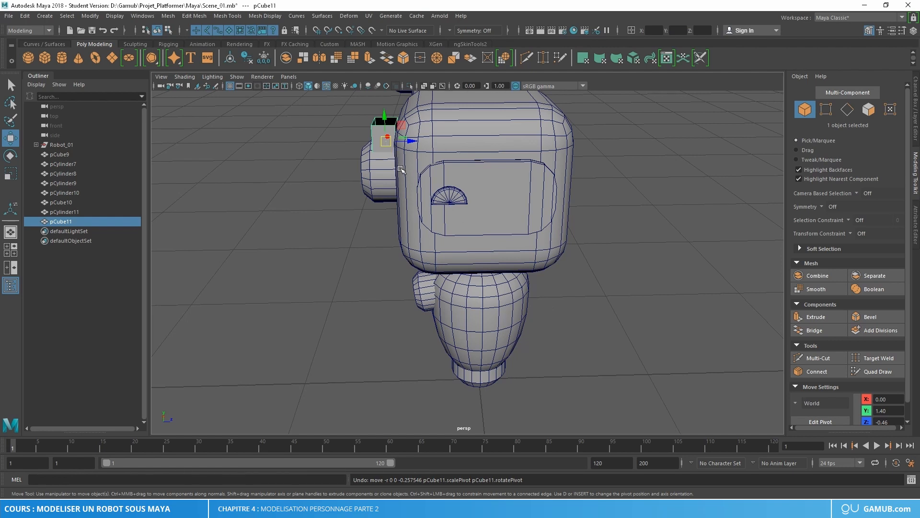
# Step: Grid-snap the cube's pivot along Z out to Z -1.00 and try nudging the cube along Z to about -0.97
pyautogui.press('d')
pyautogui.press('x')
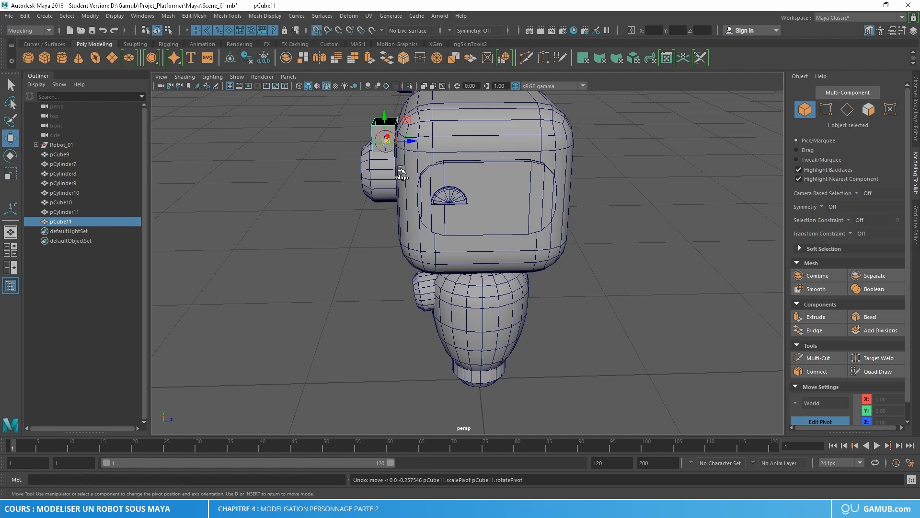
pyautogui.click(412, 141)
pyautogui.moveTo(411, 141); pyautogui.dragTo(442, 148)
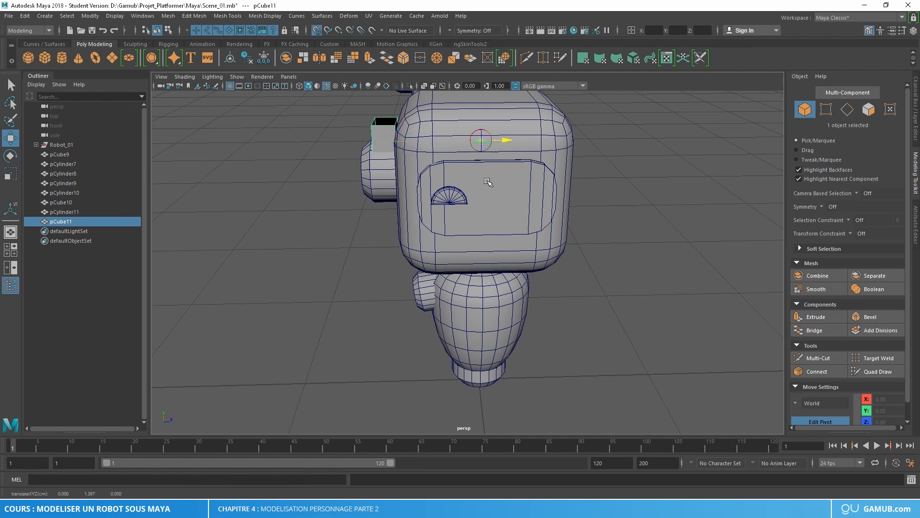
pyautogui.moveTo(480, 379); pyautogui.dragTo(603, 308, button='middle')
pyautogui.moveTo(656, 381); pyautogui.dragTo(327, 363, button='middle')
pyautogui.press('Insert')
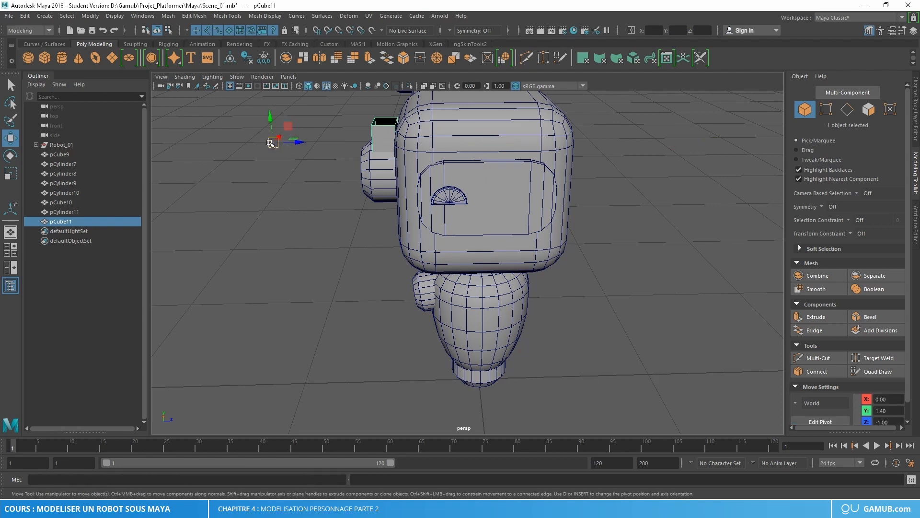
pyautogui.moveTo(300, 142)
pyautogui.mouseDown()
pyautogui.moveTo(338, 145)
pyautogui.moveTo(297, 146)
pyautogui.moveTo(304, 146)
pyautogui.mouseUp()
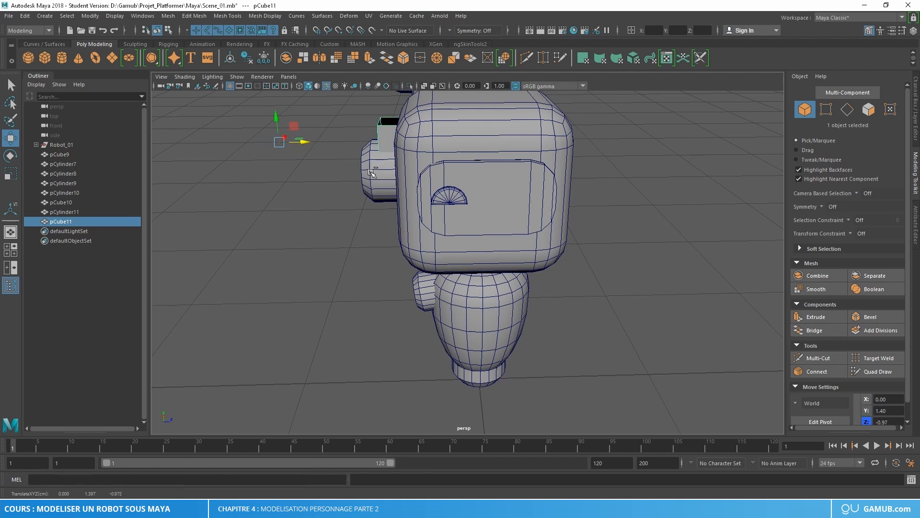
pyautogui.hotkey('ctrl', 'z')
# Step: Grid-snap the cube's pivot along Z to the scene's centre line at Z 0, leaving pivot editing when done
pyautogui.press('Insert')
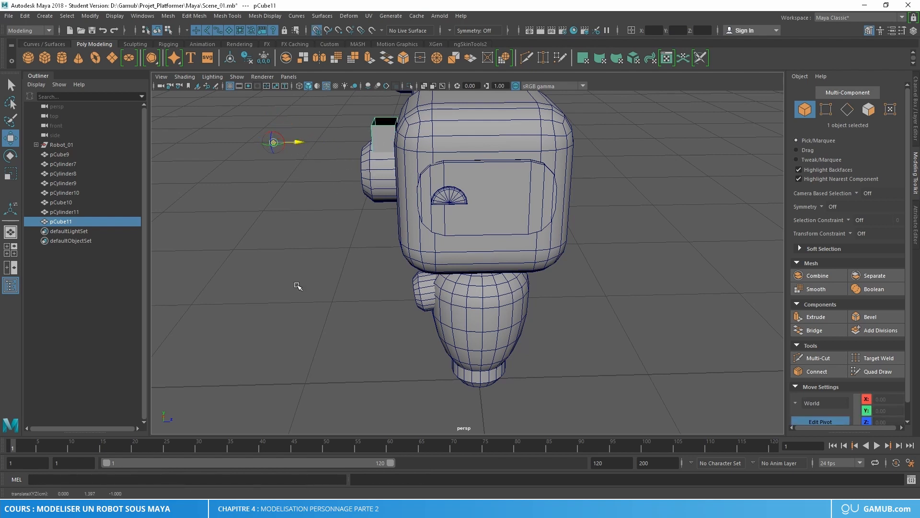
pyautogui.moveTo(311, 385); pyautogui.dragTo(477, 384, button='middle')
pyautogui.press('Insert')
pyautogui.keyDown('alt'); pyautogui.moveTo(484, 273); pyautogui.dragTo(448, 247); pyautogui.keyUp('alt')
pyautogui.scroll(5, 520, 218)
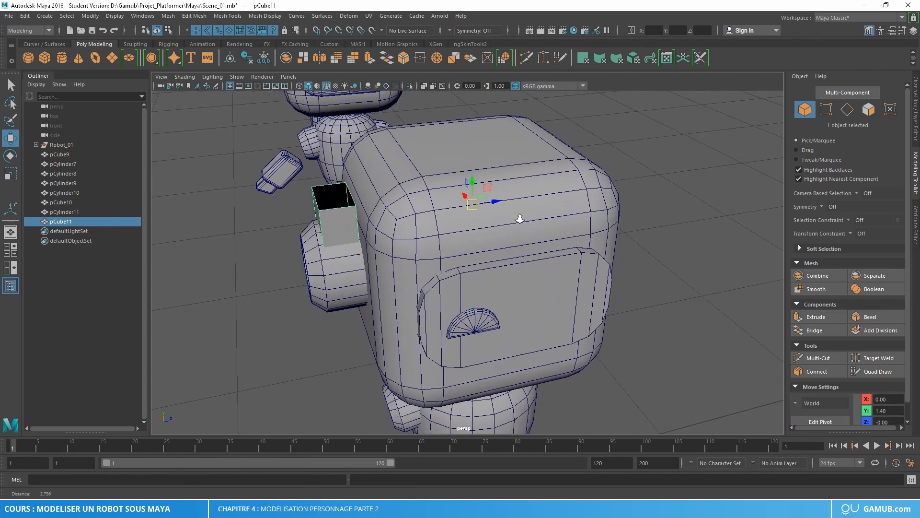
pyautogui.keyDown('alt'); pyautogui.moveTo(522, 216); pyautogui.dragTo(481, 240, button='middle'); pyautogui.keyUp('alt')
pyautogui.keyDown('alt'); pyautogui.moveTo(511, 238); pyautogui.dragTo(466, 244); pyautogui.keyUp('alt')
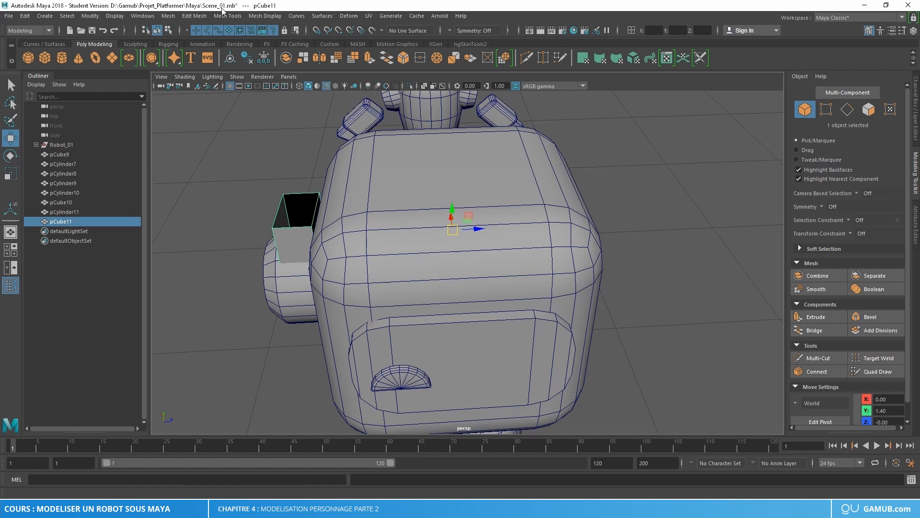
# Step: Mirror the headband cube with the mirror axis set to Z in world space
pyautogui.click(168, 16)
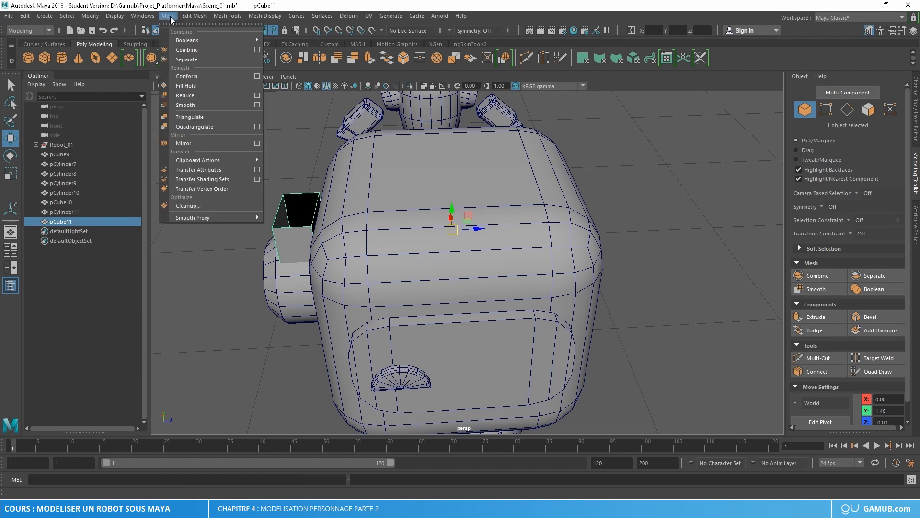
pyautogui.click(190, 145)
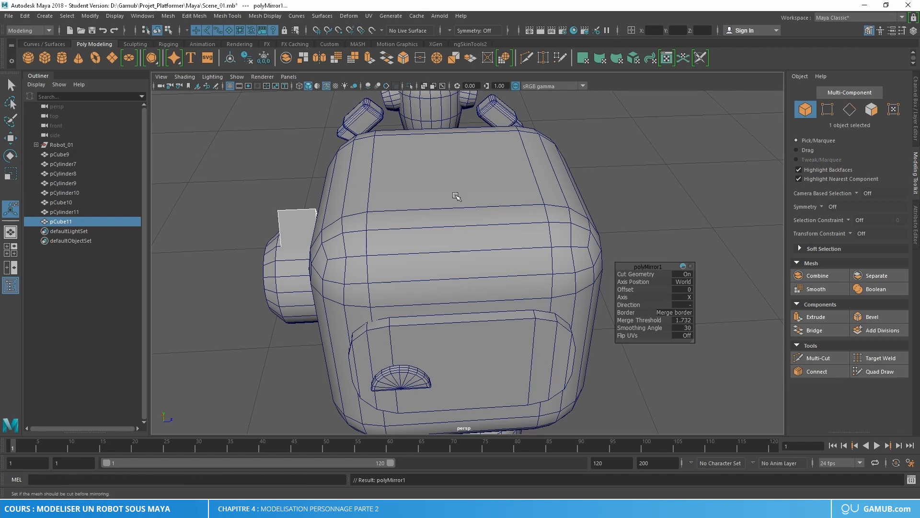
pyautogui.keyDown('alt'); pyautogui.moveTo(465, 191); pyautogui.dragTo(483, 229); pyautogui.keyUp('alt')
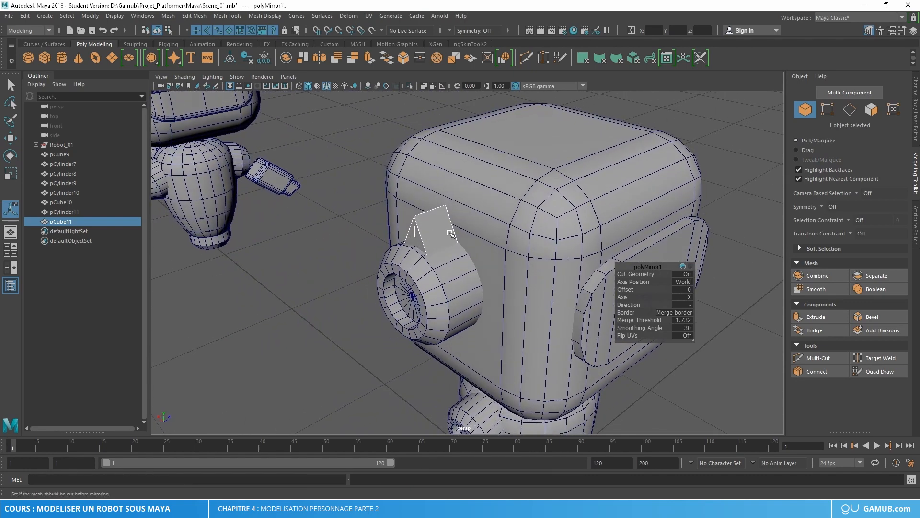
pyautogui.scroll(-2, 490, 252)
pyautogui.keyDown('alt'); pyautogui.moveTo(537, 266); pyautogui.dragTo(488, 276); pyautogui.keyUp('alt')
pyautogui.keyDown('alt'); pyautogui.moveTo(494, 315); pyautogui.dragTo(464, 192, button='middle'); pyautogui.keyUp('alt')
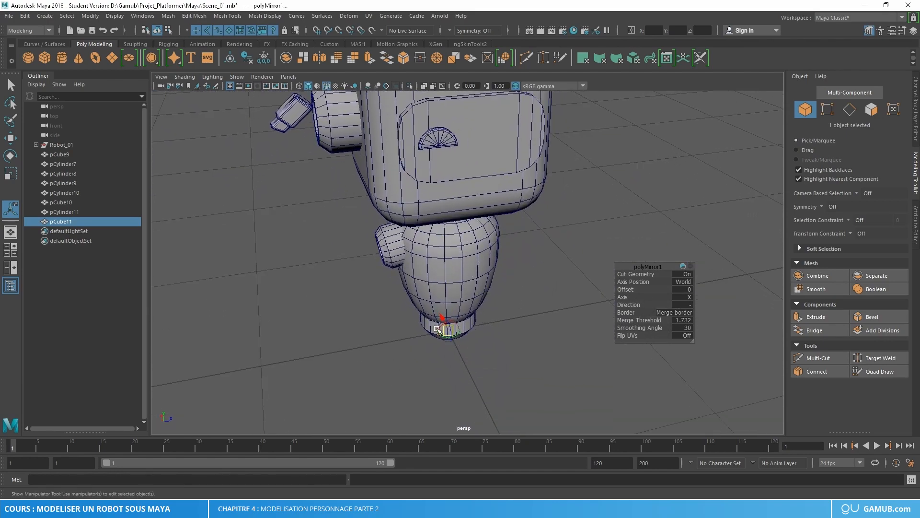
pyautogui.keyDown('alt'); pyautogui.moveTo(438, 330); pyautogui.dragTo(512, 317, button='right'); pyautogui.keyUp('alt')
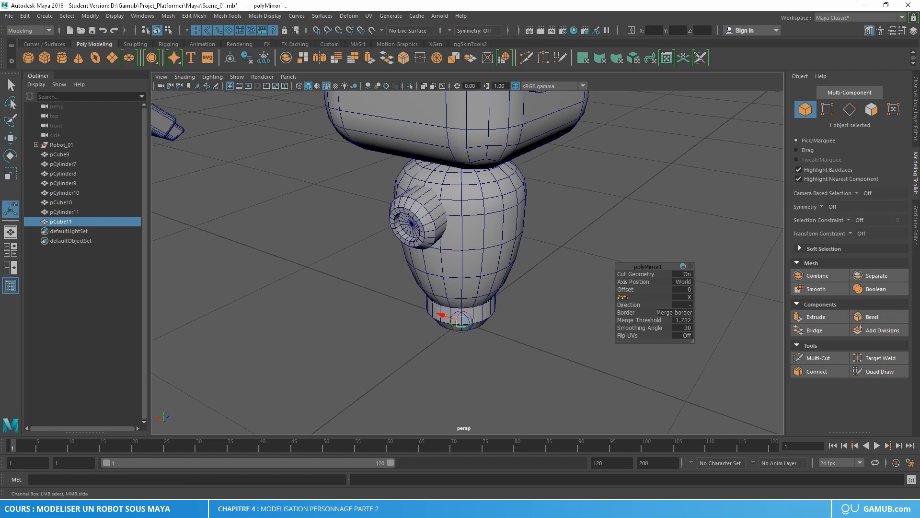
pyautogui.moveTo(614, 297)
pyautogui.mouseDown(button='middle')
pyautogui.moveTo(649, 297)
pyautogui.moveTo(632, 298)
pyautogui.mouseUp(button='middle')
pyautogui.moveTo(643, 299); pyautogui.dragTo(704, 302, button='middle')
pyautogui.keyDown('alt'); pyautogui.moveTo(534, 308); pyautogui.dragTo(519, 257); pyautogui.keyUp('alt')
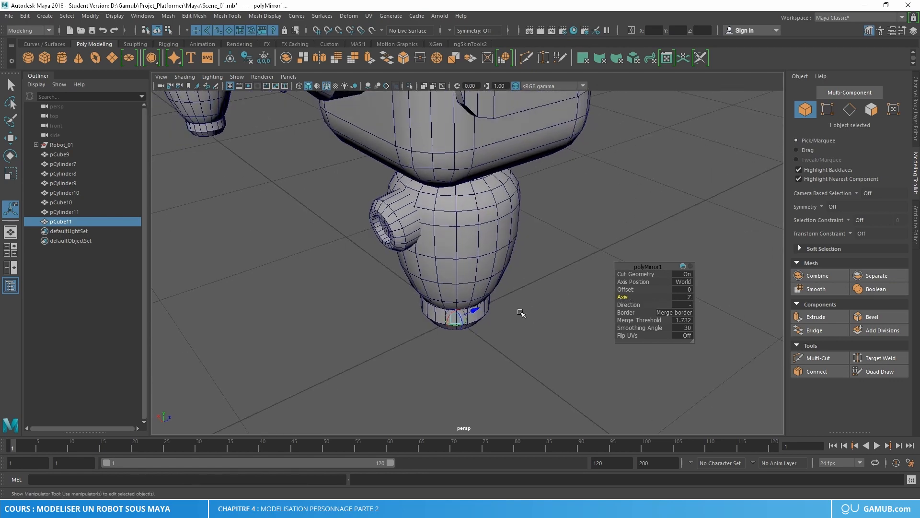
# Step: Set the mirror's direction to positive so the copy goes to the opposite side of the head
pyautogui.keyDown('alt'); pyautogui.moveTo(514, 295); pyautogui.dragTo(547, 311); pyautogui.keyUp('alt')
pyautogui.keyDown('alt'); pyautogui.moveTo(485, 235); pyautogui.dragTo(513, 246, button='right'); pyautogui.keyUp('alt')
pyautogui.keyDown('alt'); pyautogui.moveTo(512, 243); pyautogui.dragTo(534, 272, button='middle'); pyautogui.keyUp('alt')
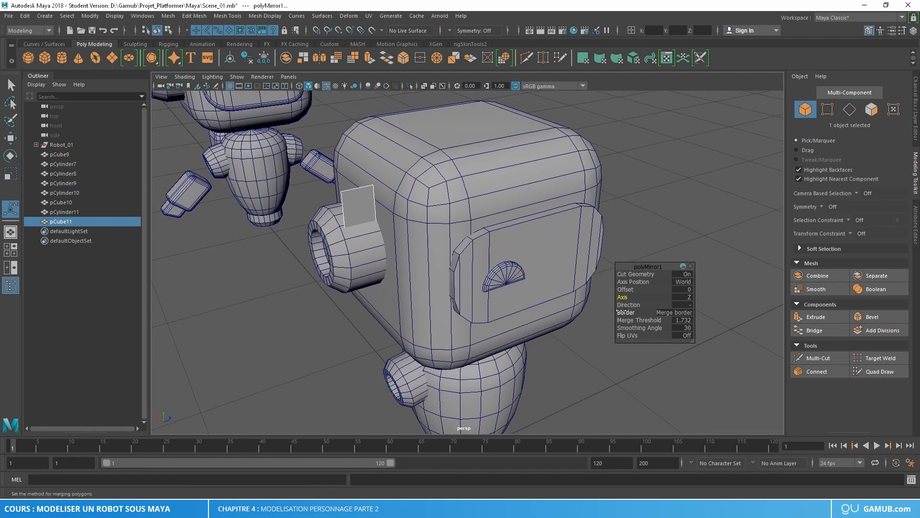
pyautogui.click(632, 305)
pyautogui.moveTo(613, 306); pyautogui.dragTo(579, 306, button='middle')
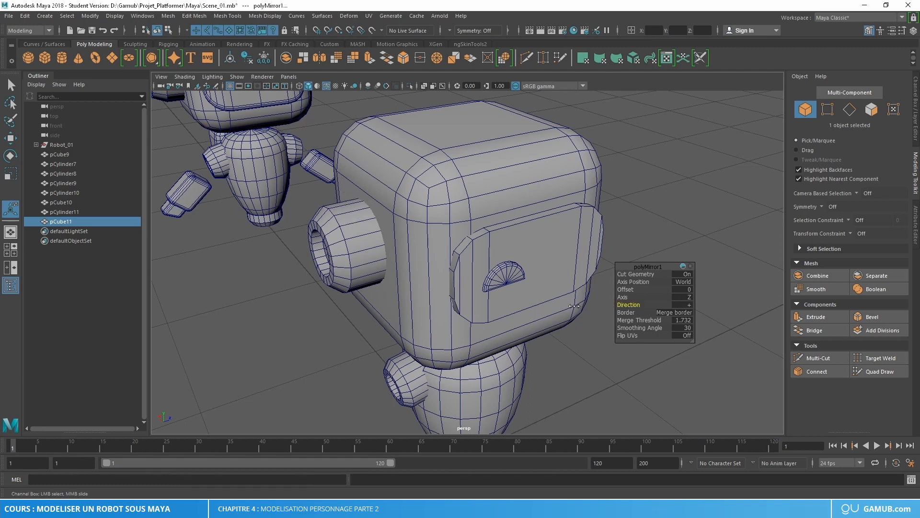
pyautogui.keyDown('alt'); pyautogui.moveTo(503, 305); pyautogui.dragTo(499, 302); pyautogui.keyUp('alt')
pyautogui.keyDown('alt'); pyautogui.moveTo(555, 306); pyautogui.dragTo(538, 303); pyautogui.keyUp('alt')
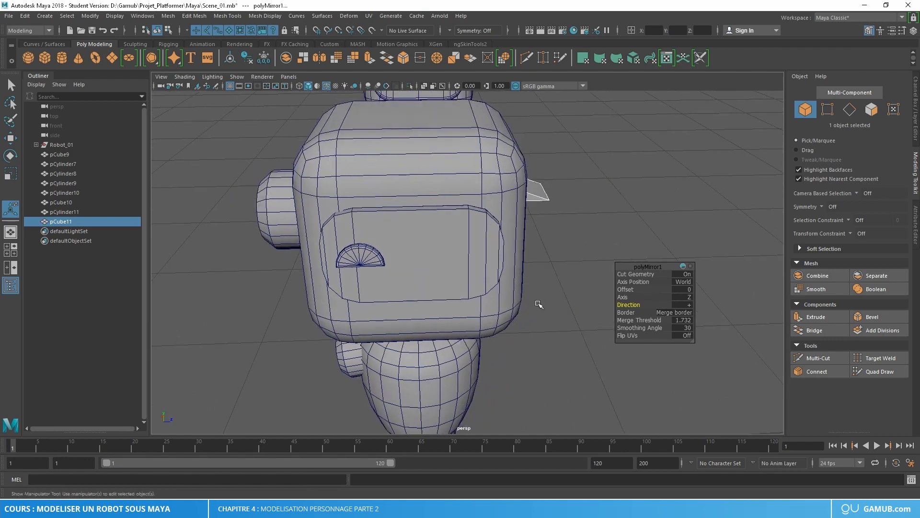
# Step: Try lowering the mirror's merge threshold to 0.232 to separate the two cube pieces
pyautogui.moveTo(639, 321); pyautogui.dragTo(637, 321)
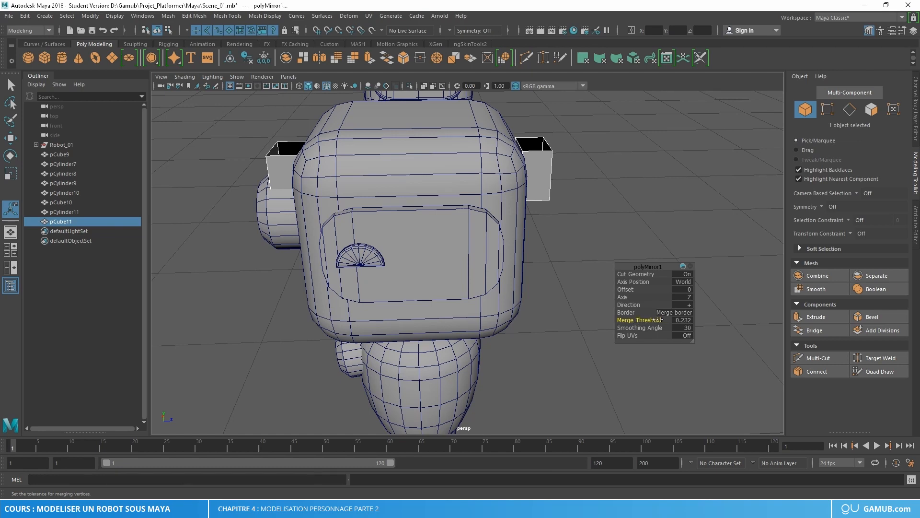
pyautogui.keyDown('alt'); pyautogui.moveTo(552, 287); pyautogui.dragTo(299, 215); pyautogui.keyUp('alt')
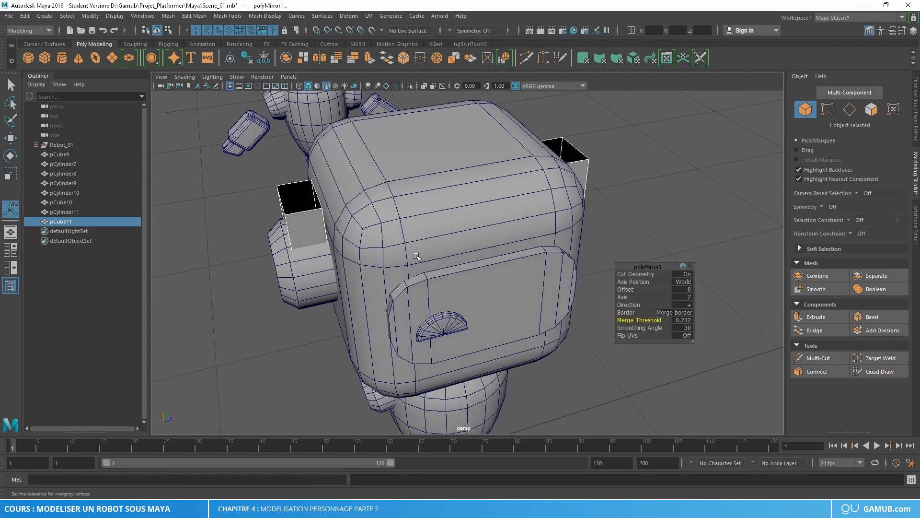
pyautogui.keyDown('alt'); pyautogui.moveTo(457, 283); pyautogui.dragTo(425, 253); pyautogui.keyUp('alt')
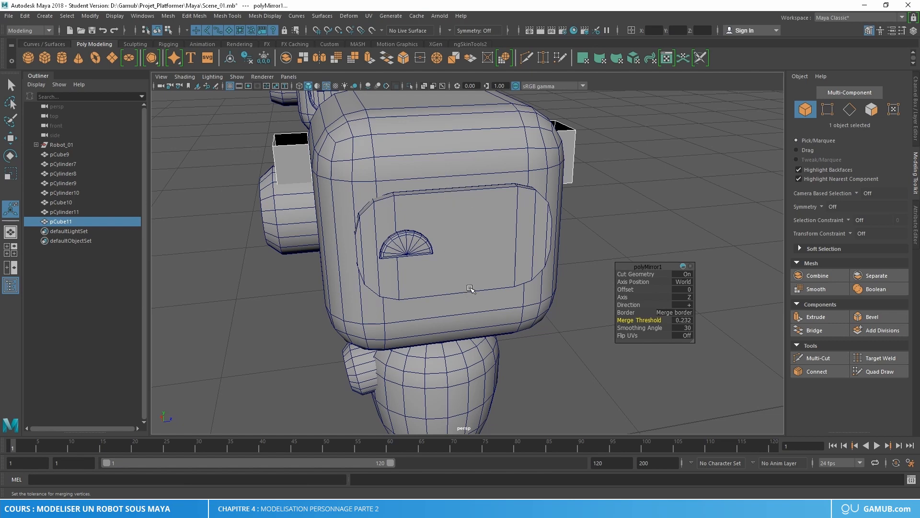
pyautogui.keyDown('alt'); pyautogui.moveTo(470, 288); pyautogui.dragTo(472, 263); pyautogui.keyUp('alt')
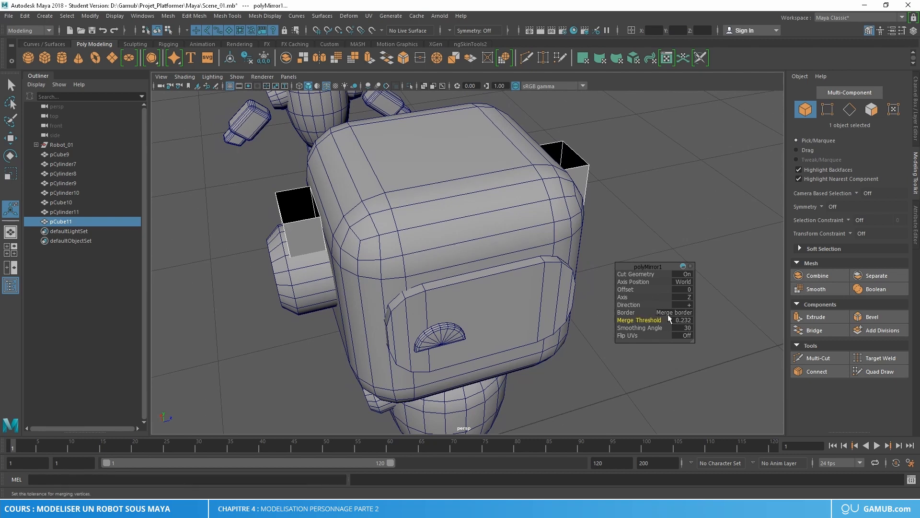
# Step: Set the mirror's merge threshold to 0.01 and reselect the mirrored piece with the Move tool
pyautogui.click(685, 320)
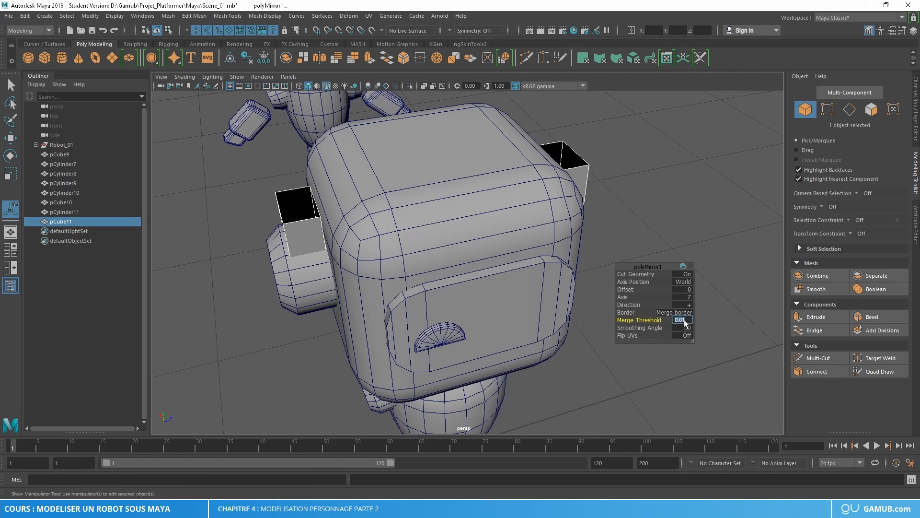
pyautogui.press('Return')
pyautogui.keyDown('alt'); pyautogui.moveTo(551, 240); pyautogui.dragTo(485, 200); pyautogui.keyUp('alt')
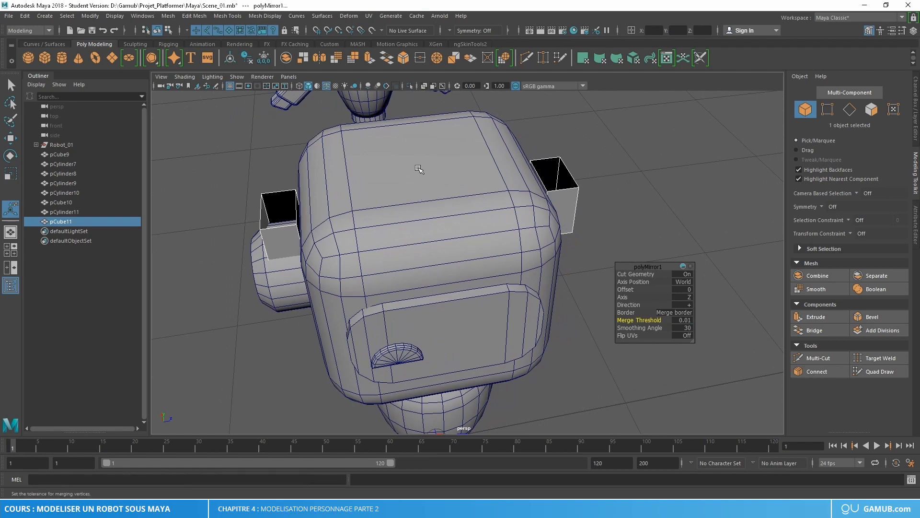
pyautogui.keyDown('alt'); pyautogui.moveTo(423, 181); pyautogui.dragTo(465, 189); pyautogui.keyUp('alt')
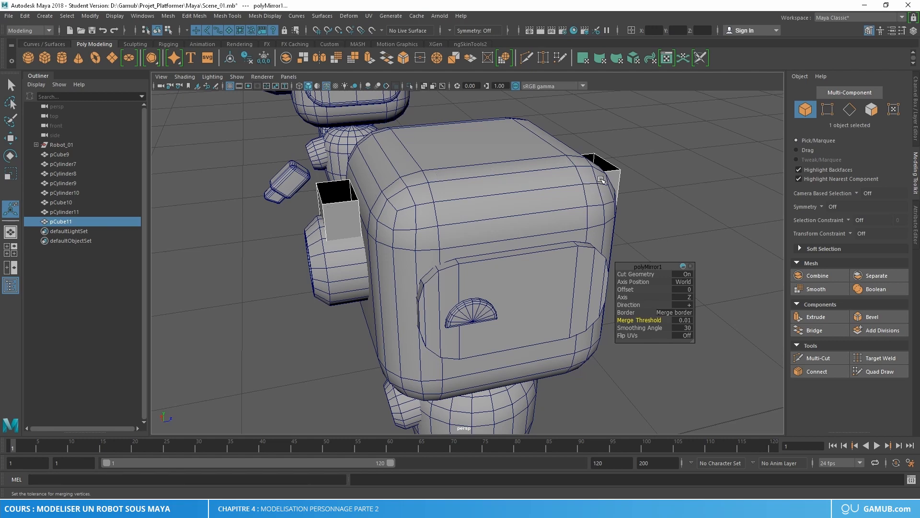
pyautogui.press('w')
pyautogui.keyDown('alt'); pyautogui.moveTo(560, 215); pyautogui.dragTo(552, 221); pyautogui.keyUp('alt')
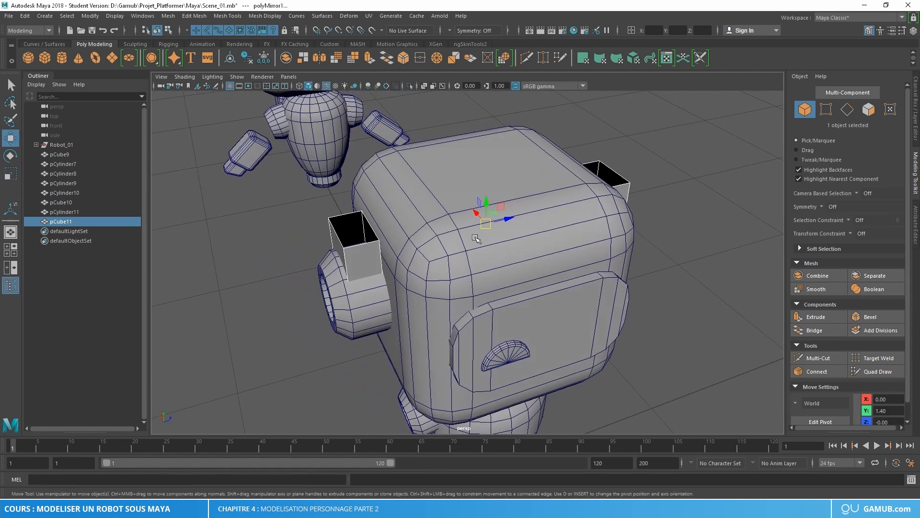
pyautogui.click(338, 231)
pyautogui.keyDown('alt'); pyautogui.moveTo(338, 231); pyautogui.dragTo(371, 238); pyautogui.keyUp('alt')
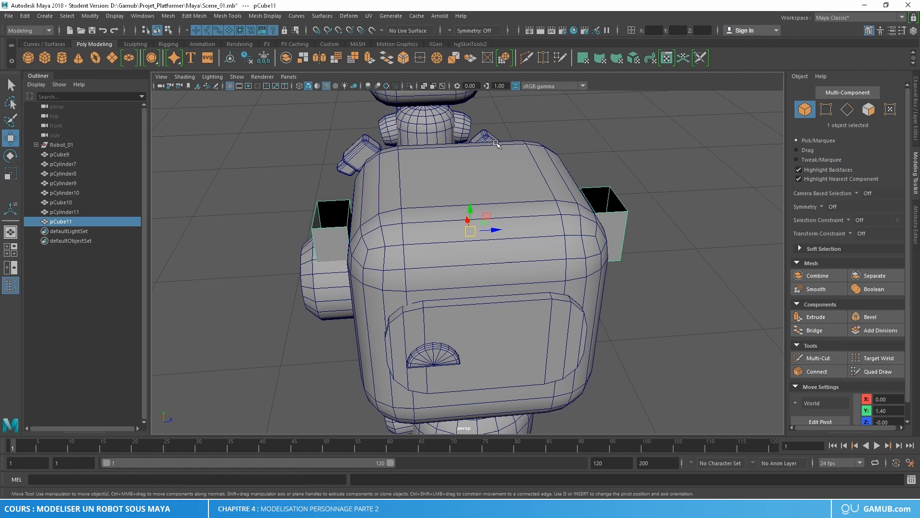
# Step: Bridge the open top border edges of the two mirrored pieces across the head
pyautogui.scroll(3, 350, 200)
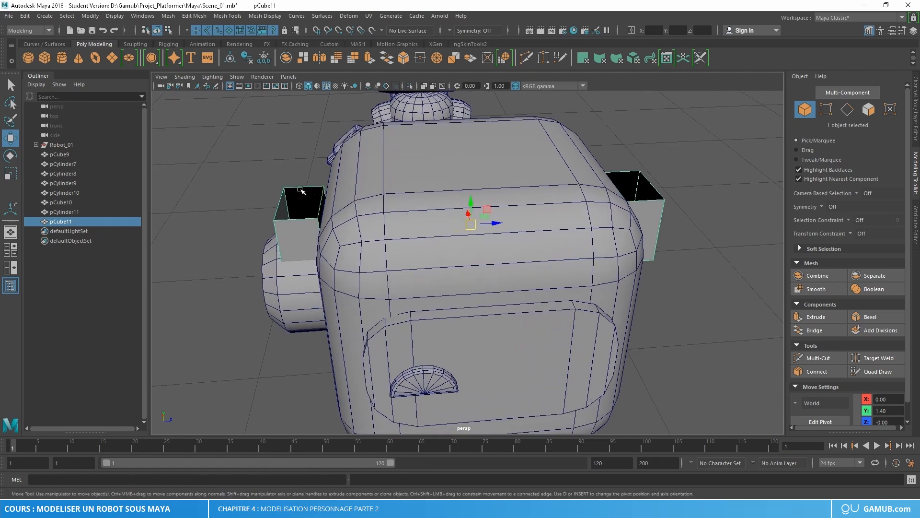
pyautogui.rightClick(300, 193)
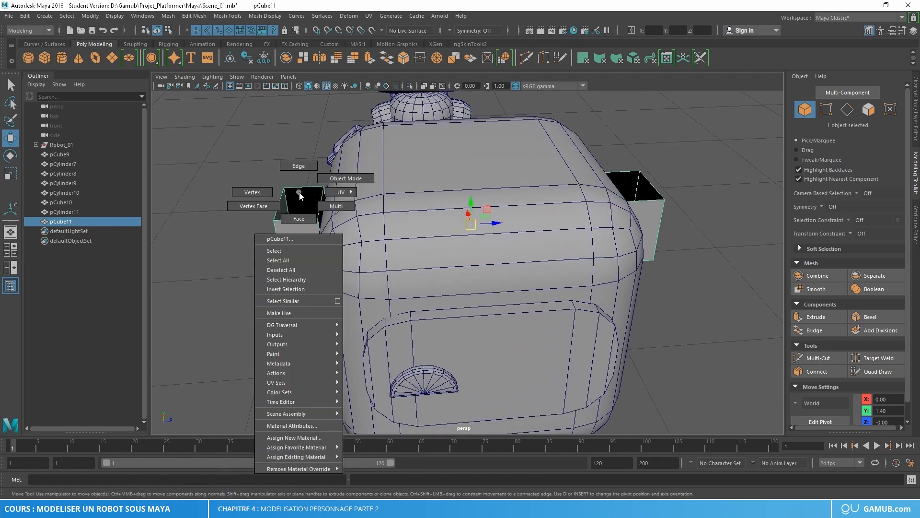
pyautogui.click(306, 166)
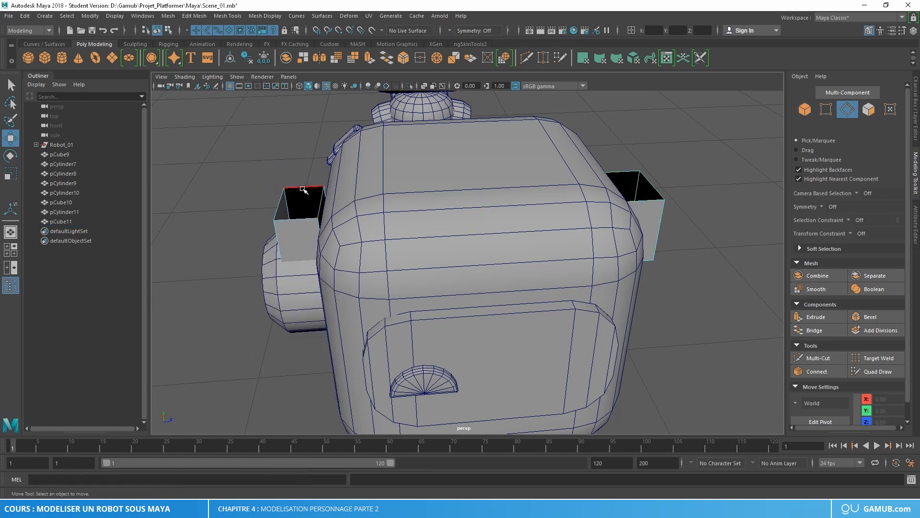
pyautogui.doubleClick(308, 188)
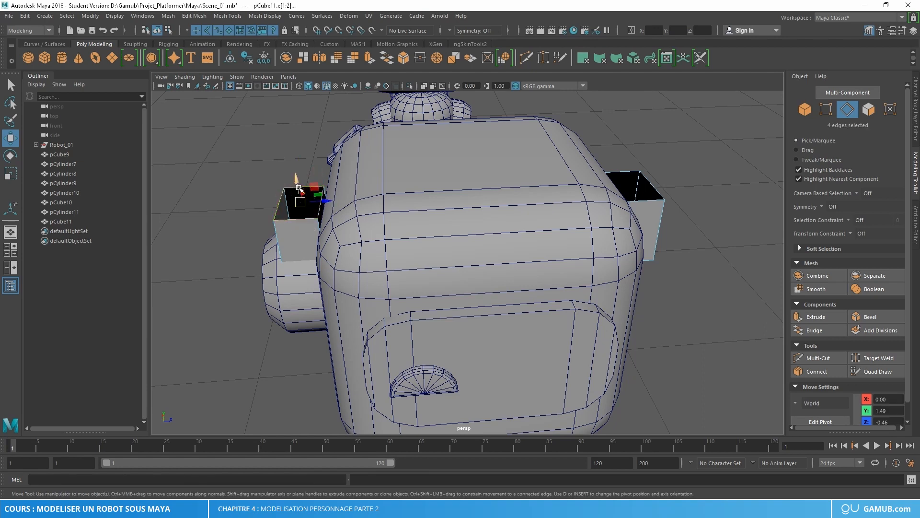
pyautogui.keyDown('shift'); pyautogui.doubleClick(626, 171); pyautogui.keyUp('shift')
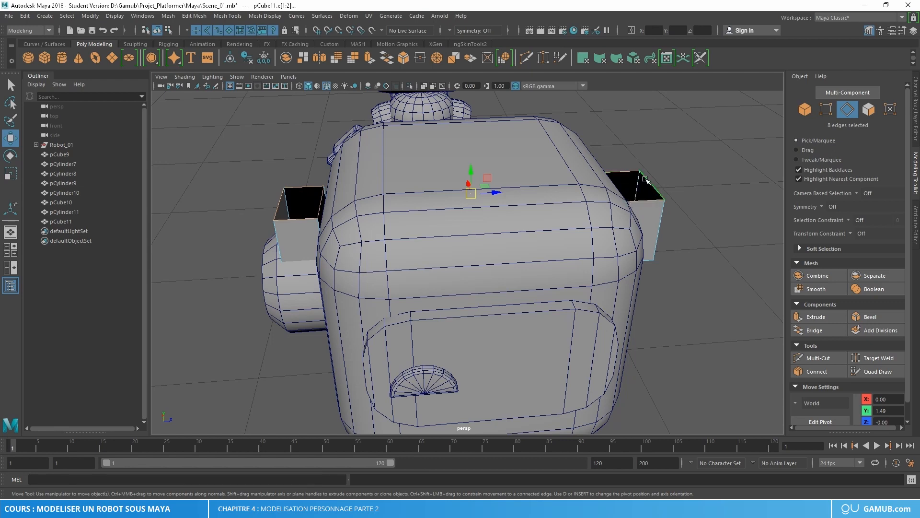
pyautogui.moveTo(655, 204)
pyautogui.keyDown('alt'); pyautogui.mouseDown()
pyautogui.moveTo(609, 204)
pyautogui.moveTo(644, 209)
pyautogui.mouseUp(); pyautogui.keyUp('alt')
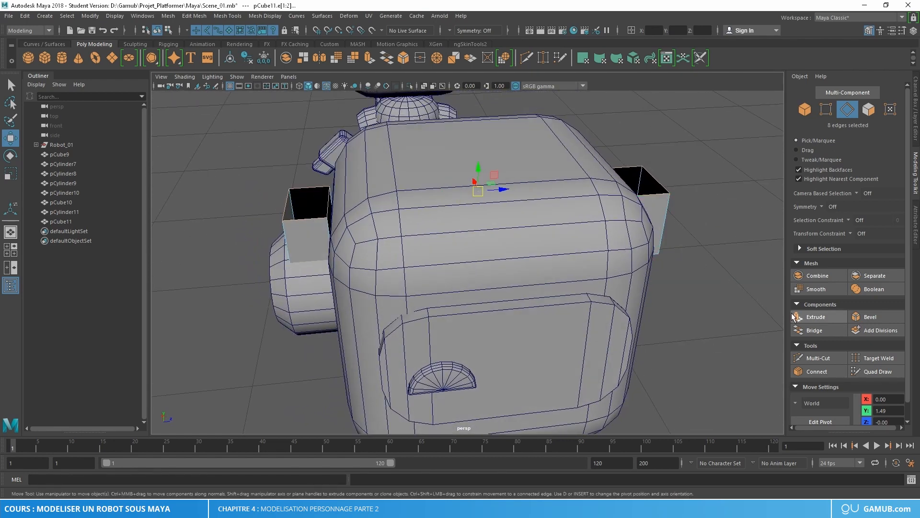
pyautogui.click(821, 330)
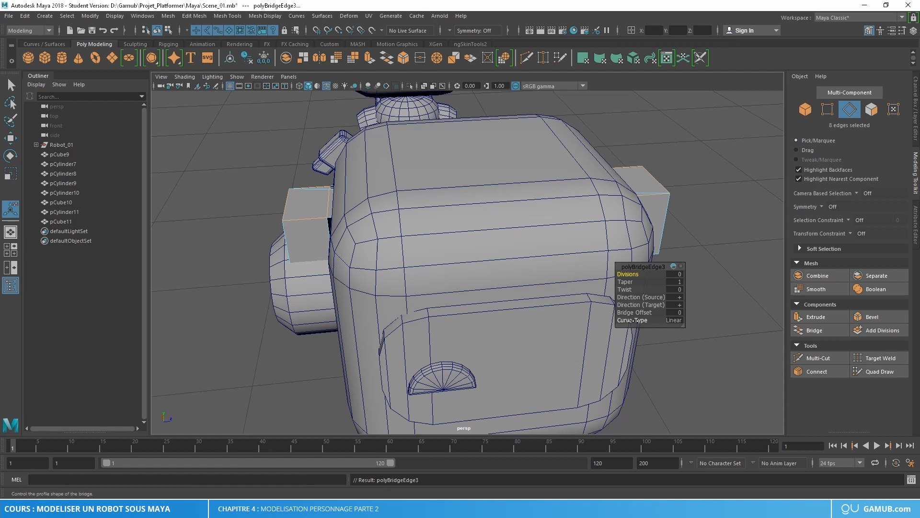
# Step: Set the bridge's curve type to Blend and its divisions to 1
pyautogui.click(633, 321)
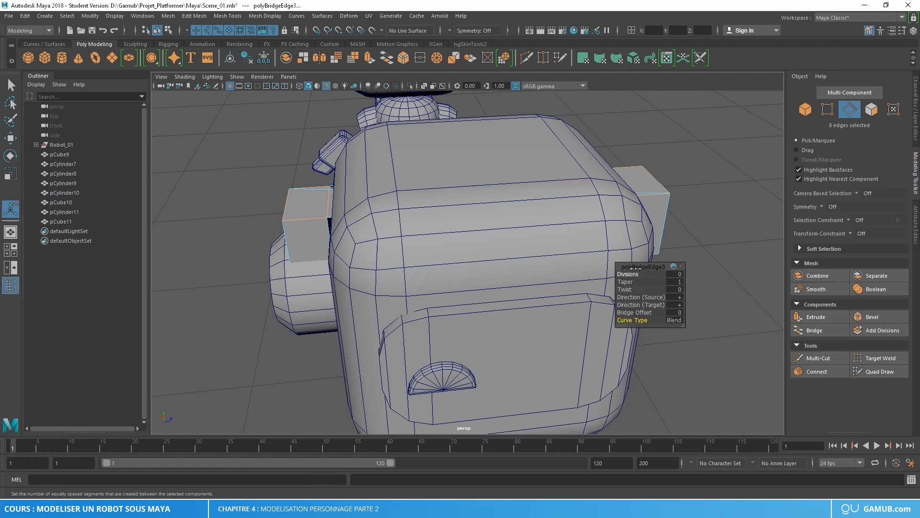
pyautogui.moveTo(629, 274); pyautogui.dragTo(634, 274)
pyautogui.scroll(-1, 620, 196)
pyautogui.keyDown('alt'); pyautogui.moveTo(620, 195); pyautogui.dragTo(626, 283, button='middle'); pyautogui.keyUp('alt')
pyautogui.keyDown('alt'); pyautogui.moveTo(626, 284); pyautogui.dragTo(627, 270); pyautogui.keyUp('alt')
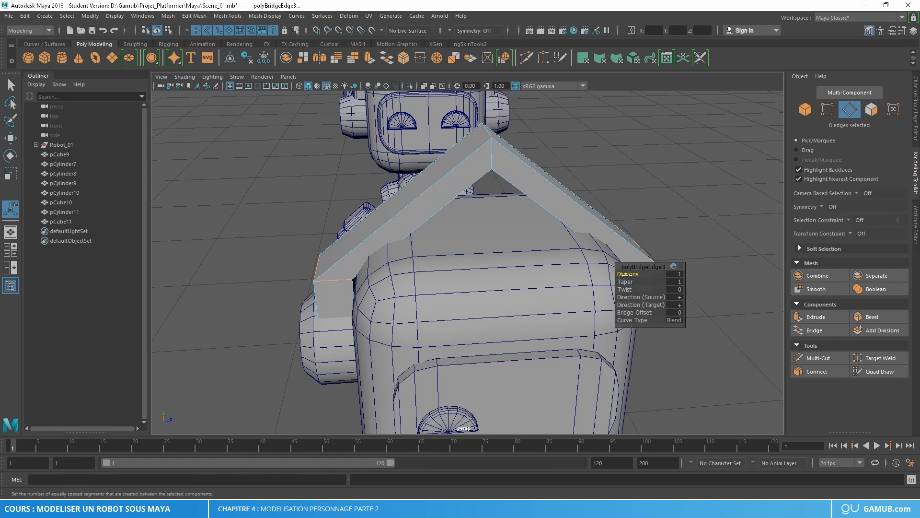
# Step: Raise the bridge's divisions to 6 to shape the headband into a rounded arch
pyautogui.moveTo(624, 273); pyautogui.dragTo(651, 273, button='middle')
pyautogui.keyDown('alt'); pyautogui.moveTo(570, 211); pyautogui.dragTo(534, 185); pyautogui.keyUp('alt')
pyautogui.keyDown('alt'); pyautogui.moveTo(504, 179); pyautogui.dragTo(528, 181, button='right'); pyautogui.keyUp('alt')
pyautogui.keyDown('alt'); pyautogui.moveTo(528, 181); pyautogui.dragTo(533, 183); pyautogui.keyUp('alt')
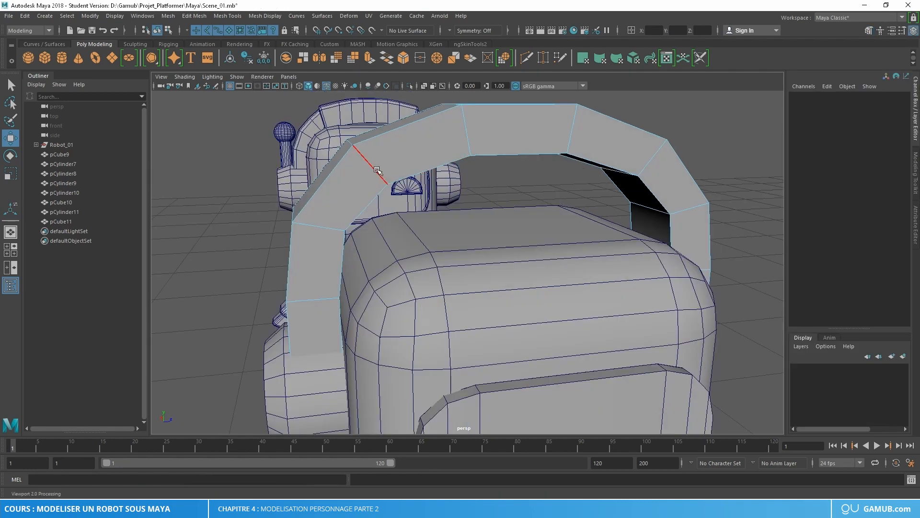
pyautogui.keyDown('alt'); pyautogui.moveTo(475, 195); pyautogui.dragTo(415, 187, button='right'); pyautogui.keyUp('alt')
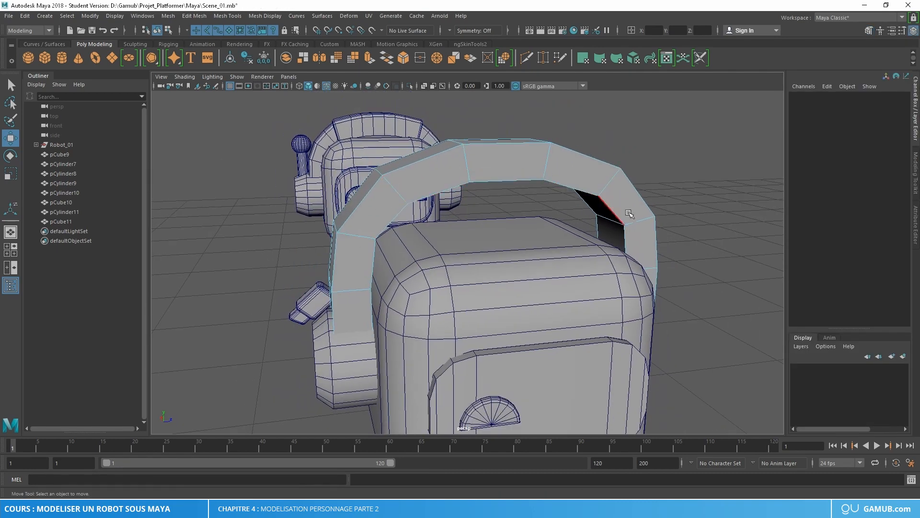
pyautogui.keyDown('alt'); pyautogui.moveTo(616, 213); pyautogui.dragTo(623, 229); pyautogui.keyUp('alt')
pyautogui.keyDown('alt'); pyautogui.moveTo(548, 257); pyautogui.dragTo(540, 251); pyautogui.keyUp('alt')
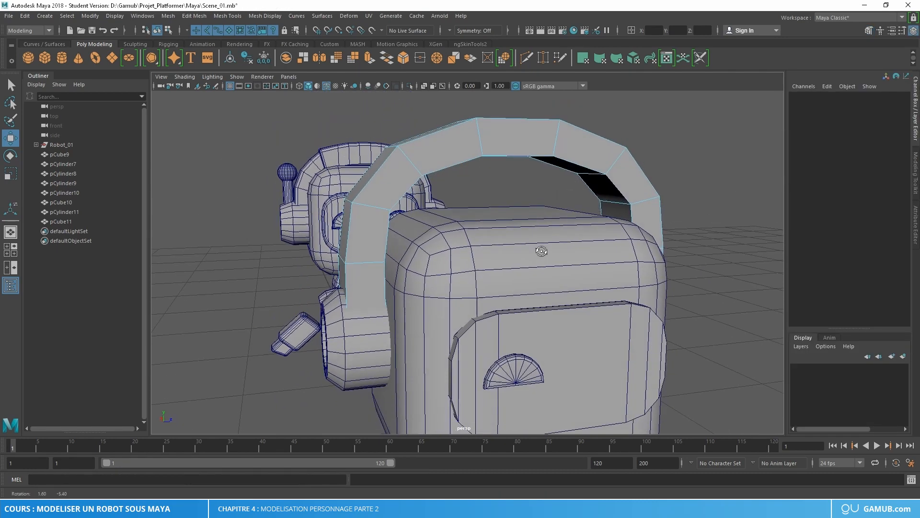
# Step: Select the cross-section edge loops at the lower bend on both sides of the headband and move them down
pyautogui.scroll(3, 372, 206)
pyautogui.moveTo(371, 156); pyautogui.dragTo(372, 136, button='right')
pyautogui.keyDown('alt'); pyautogui.moveTo(341, 185); pyautogui.dragTo(352, 241); pyautogui.keyUp('alt')
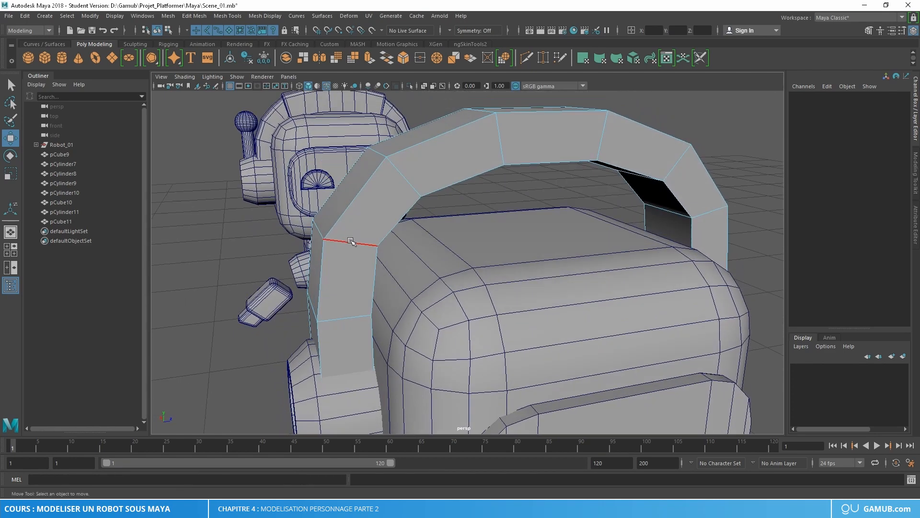
pyautogui.click(348, 243)
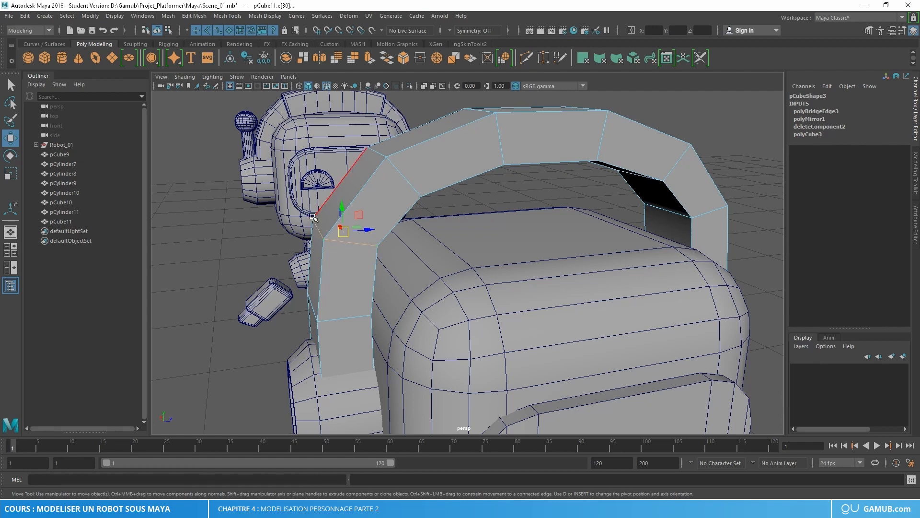
pyautogui.keyDown('alt'); pyautogui.moveTo(431, 259); pyautogui.dragTo(429, 258); pyautogui.keyUp('alt')
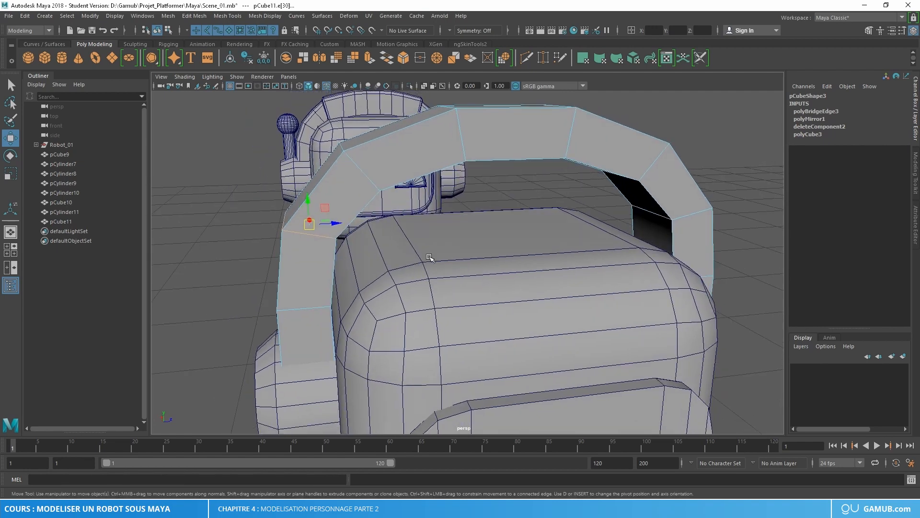
pyautogui.keyDown('shift'); pyautogui.click(694, 216); pyautogui.keyUp('shift')
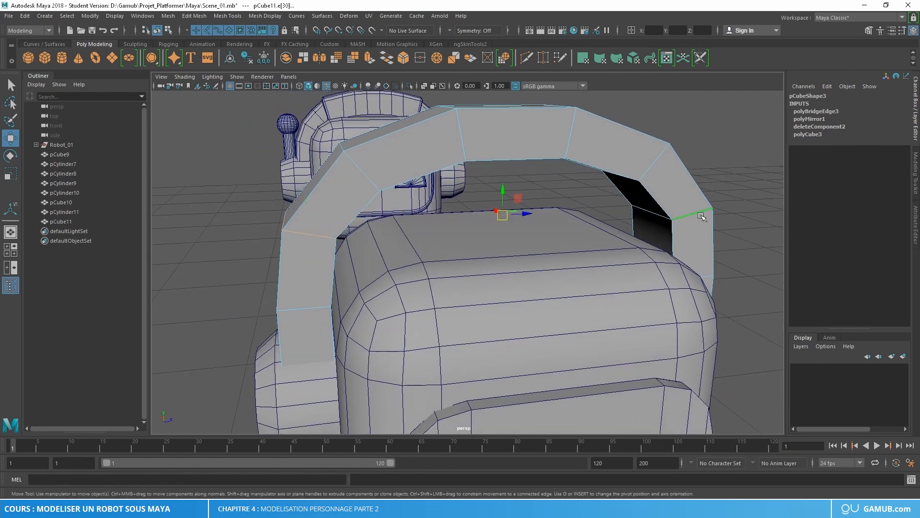
pyautogui.keyDown('alt'); pyautogui.moveTo(580, 228); pyautogui.dragTo(554, 209); pyautogui.keyUp('alt')
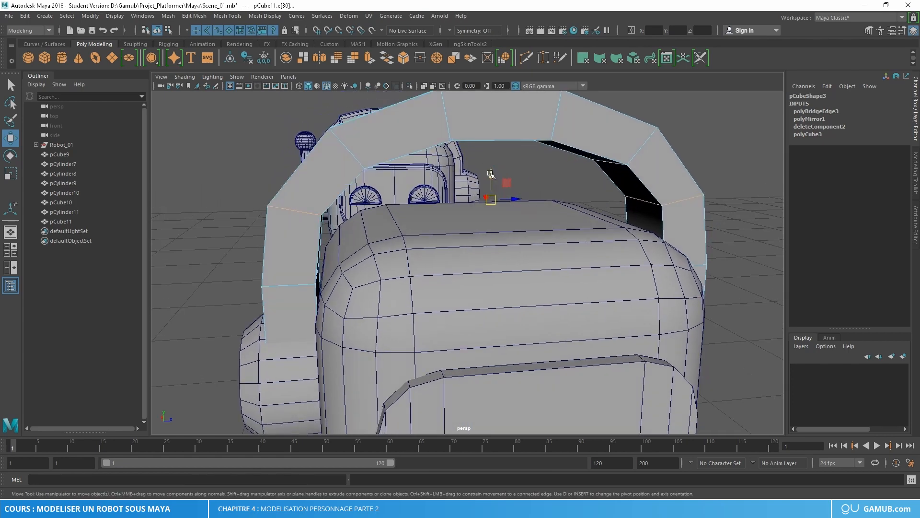
pyautogui.moveTo(492, 211); pyautogui.dragTo(491, 199)
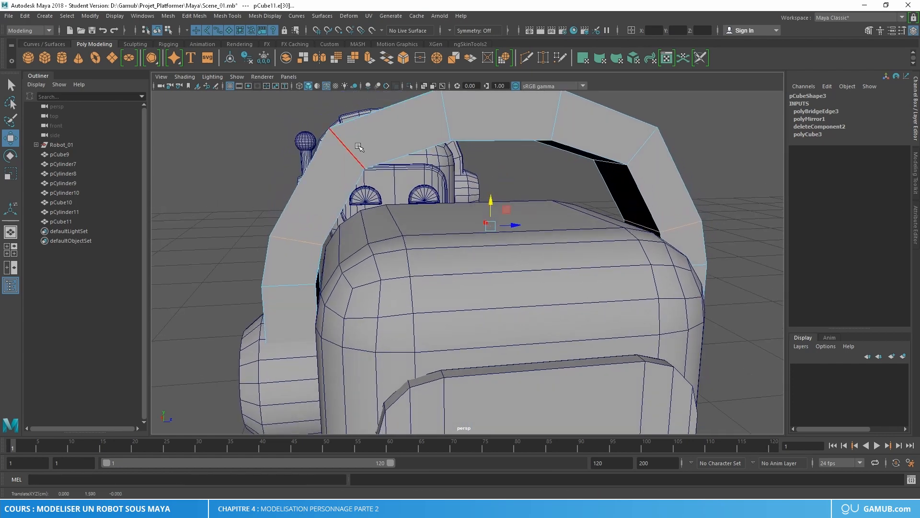
# Step: Select the pair of edge loops at the headband's upper bends and lower them toward the head
pyautogui.keyDown('alt'); pyautogui.moveTo(360, 147); pyautogui.dragTo(363, 187); pyautogui.keyUp('alt')
pyautogui.click(363, 187)
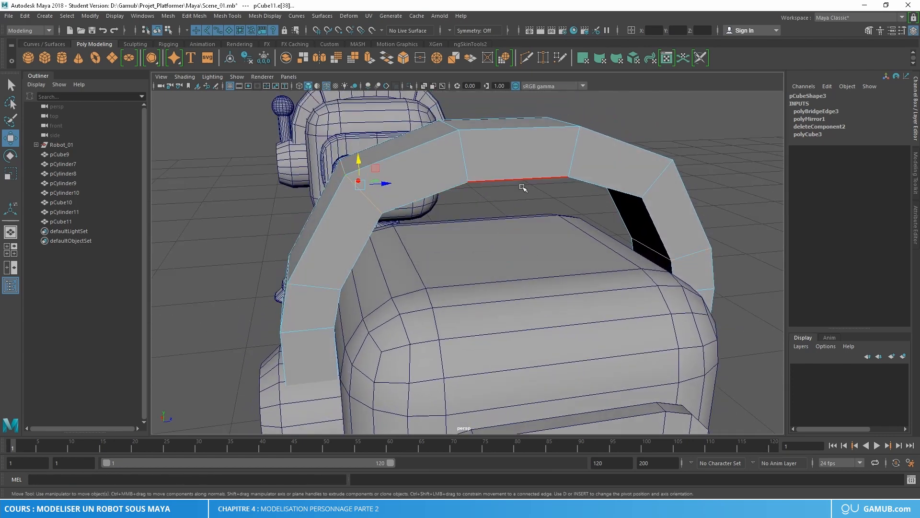
pyautogui.keyDown('shift'); pyautogui.click(660, 175); pyautogui.keyUp('shift')
pyautogui.keyDown('alt'); pyautogui.moveTo(565, 214); pyautogui.dragTo(486, 174); pyautogui.keyUp('alt')
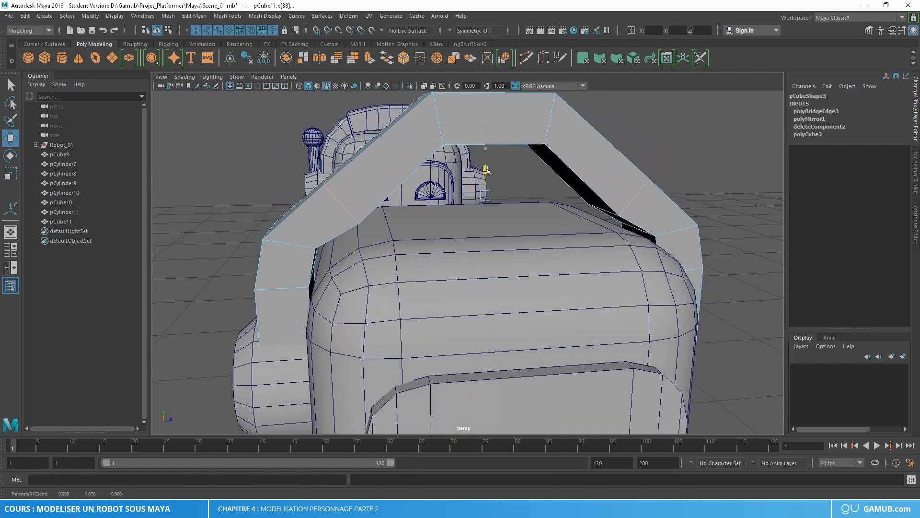
# Step: Lower the two topmost edge loops of the headband to bring its crown close to the head
pyautogui.click(437, 116)
pyautogui.keyDown('shift'); pyautogui.click(550, 118); pyautogui.keyUp('shift')
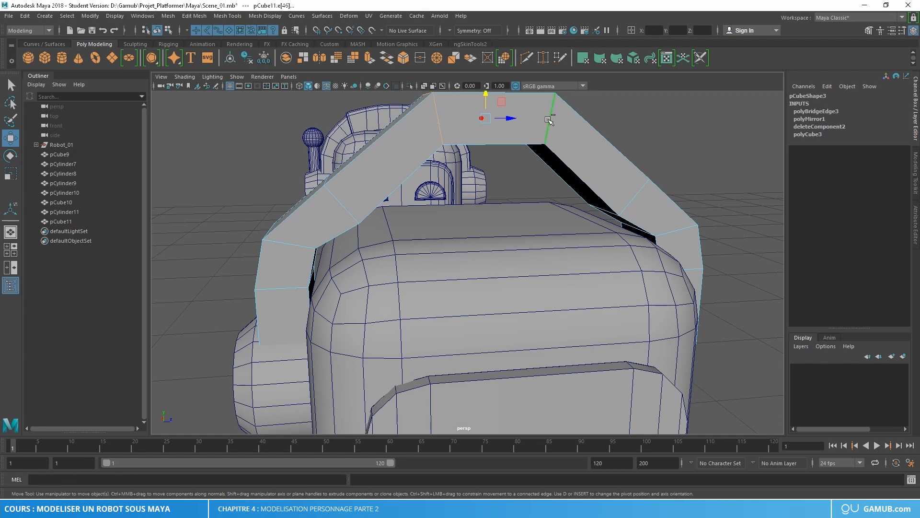
pyautogui.moveTo(486, 96); pyautogui.dragTo(484, 178)
# Step: Reselect the lower-bend edge loops on both sides and scale them closer together across the head's width
pyautogui.scroll(5, 425, 158)
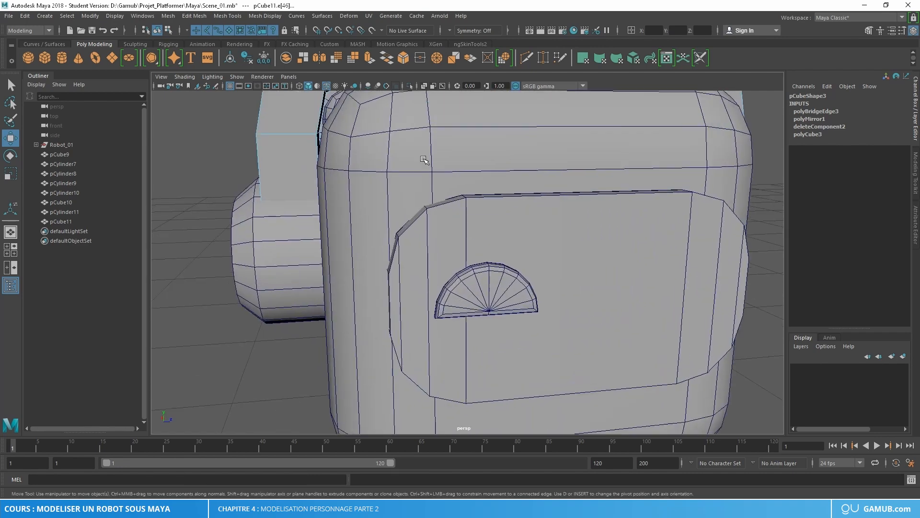
pyautogui.keyDown('alt'); pyautogui.moveTo(425, 158); pyautogui.dragTo(489, 211, button='middle'); pyautogui.keyUp('alt')
pyautogui.keyDown('alt'); pyautogui.moveTo(506, 194); pyautogui.dragTo(643, 185); pyautogui.keyUp('alt')
pyautogui.keyDown('shift'); pyautogui.click(644, 184); pyautogui.keyUp('shift')
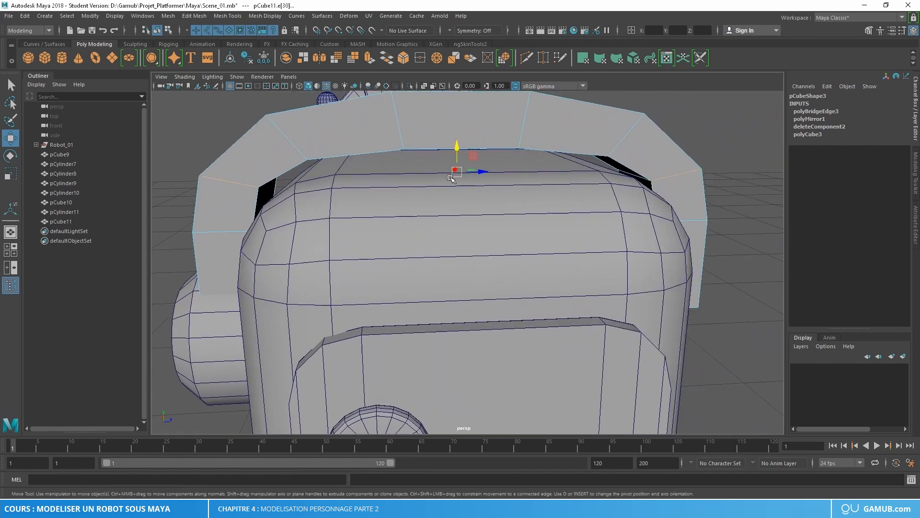
pyautogui.keyDown('alt'); pyautogui.moveTo(452, 179); pyautogui.dragTo(493, 192); pyautogui.keyUp('alt')
pyautogui.press('r')
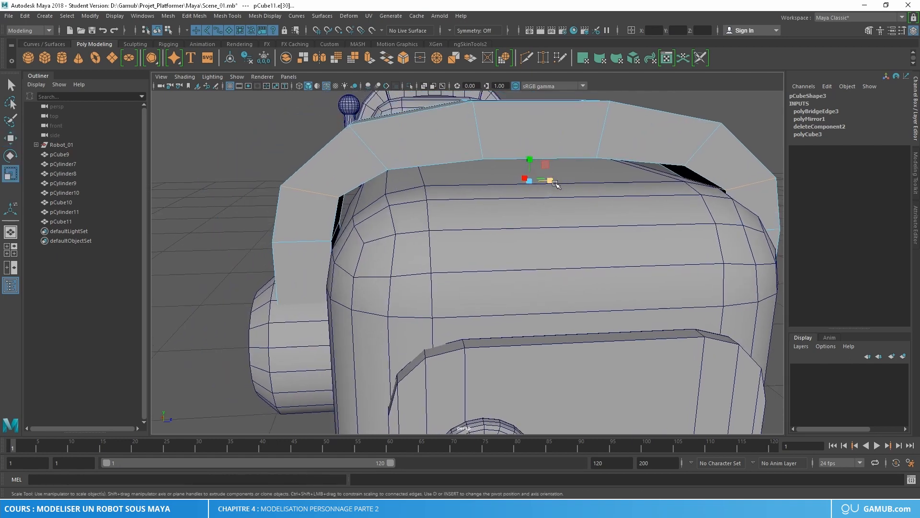
pyautogui.moveTo(551, 182); pyautogui.dragTo(553, 184)
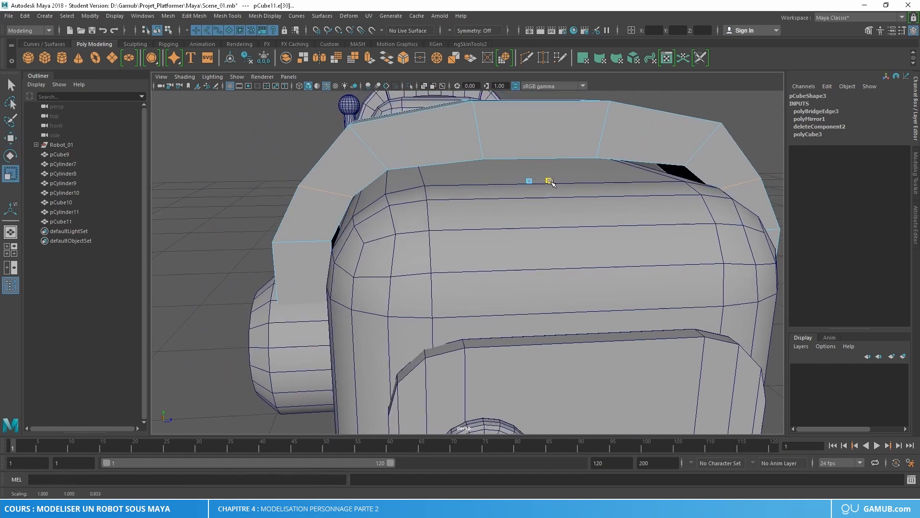
# Step: Select the upper-bend edge loops on both sides and adjust their spacing with the Scale tool to even the arch
pyautogui.press('w')
pyautogui.keyDown('alt'); pyautogui.moveTo(682, 218); pyautogui.dragTo(489, 207, button='right'); pyautogui.keyUp('alt')
pyautogui.keyDown('alt'); pyautogui.moveTo(489, 208); pyautogui.dragTo(449, 207, button='middle'); pyautogui.keyUp('alt')
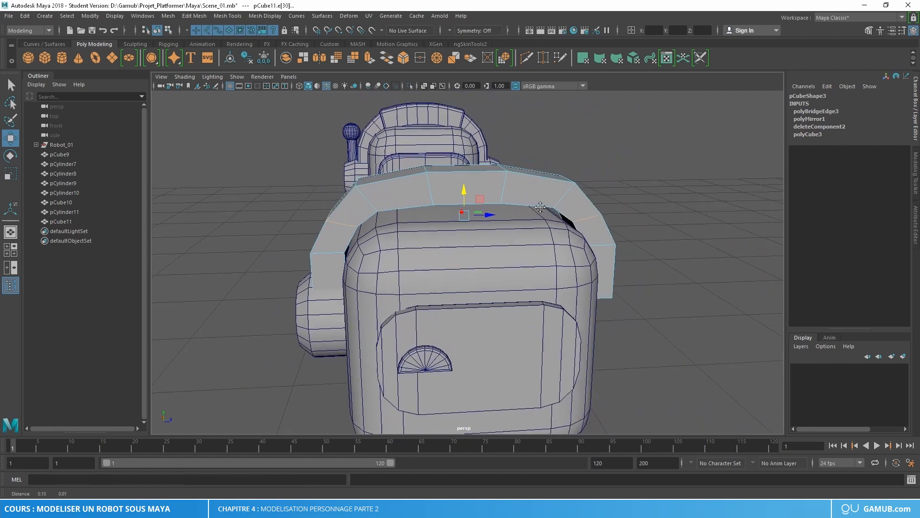
pyautogui.keyDown('alt'); pyautogui.moveTo(446, 207); pyautogui.dragTo(451, 197); pyautogui.keyUp('alt')
pyautogui.click(375, 182)
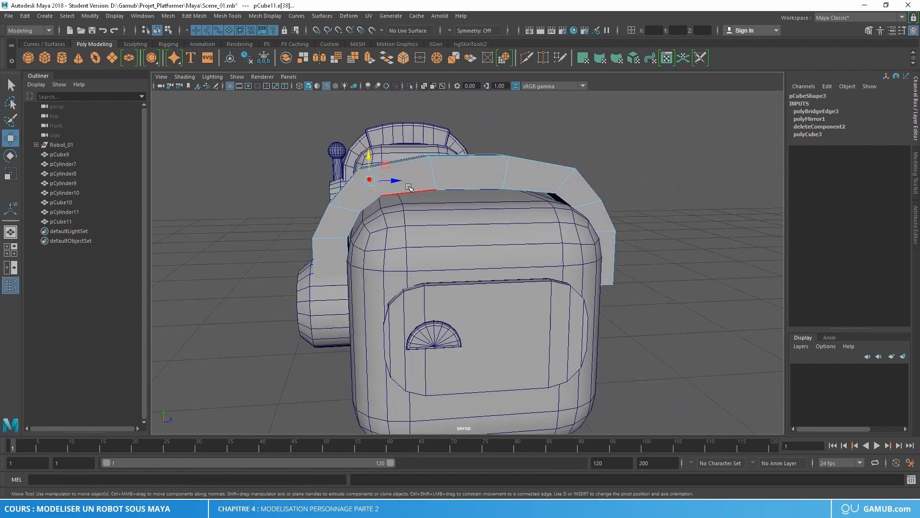
pyautogui.keyDown('shift'); pyautogui.click(554, 176); pyautogui.keyUp('shift')
pyautogui.scroll(4, 544, 190)
pyautogui.keyDown('alt'); pyautogui.moveTo(481, 158); pyautogui.dragTo(518, 203, button='middle'); pyautogui.keyUp('alt')
pyautogui.keyDown('alt'); pyautogui.moveTo(517, 203); pyautogui.dragTo(531, 218); pyautogui.keyUp('alt')
pyautogui.press('r')
pyautogui.keyDown('alt'); pyautogui.moveTo(606, 250); pyautogui.dragTo(503, 195); pyautogui.keyUp('alt')
pyautogui.press('w')
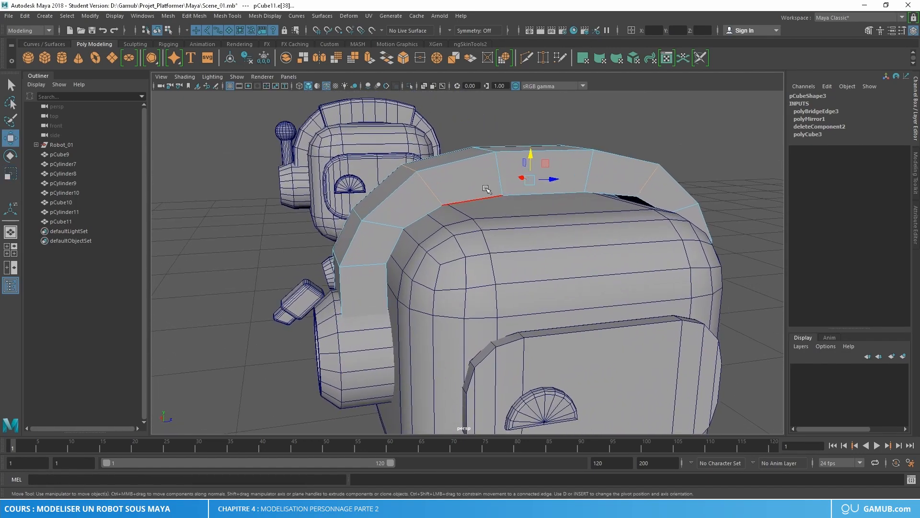
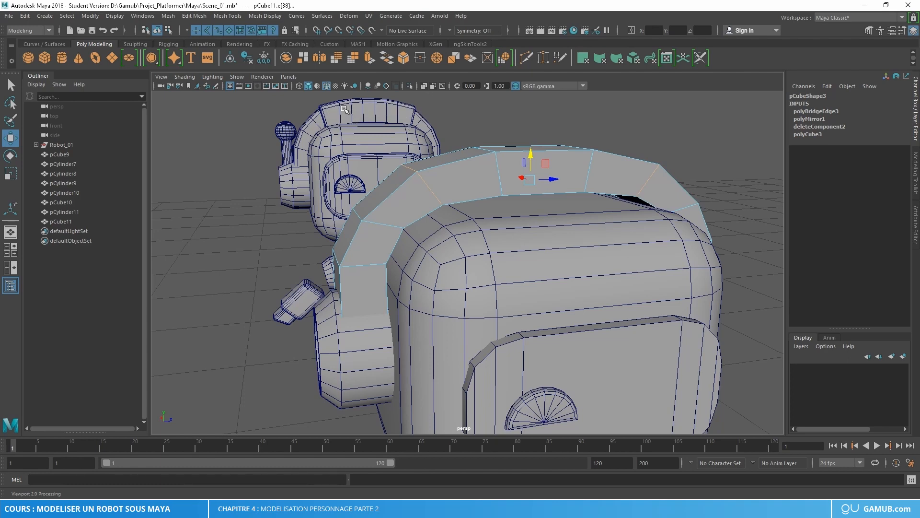
# Step: Select the faces all around the three middle segments at the top of the headband
pyautogui.keyDown('alt'); pyautogui.moveTo(492, 186); pyautogui.dragTo(472, 185); pyautogui.keyUp('alt')
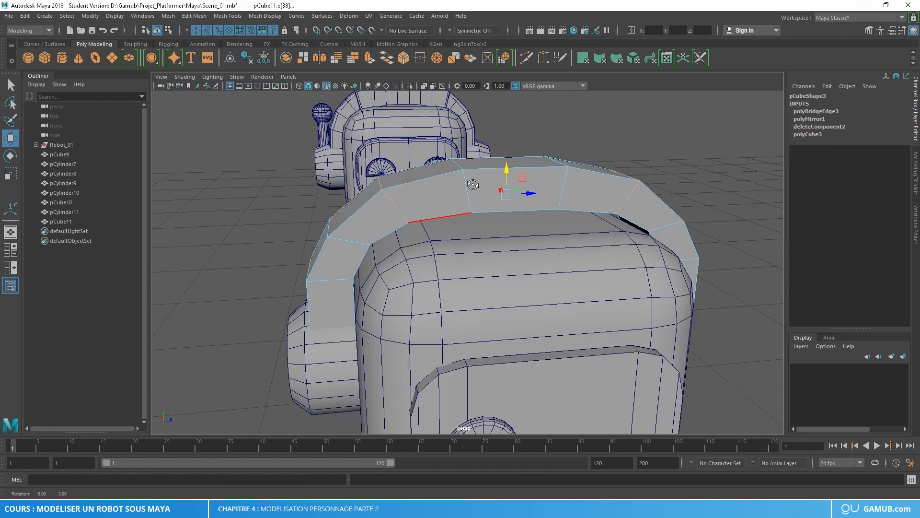
pyautogui.moveTo(439, 185); pyautogui.dragTo(437, 209, button='right')
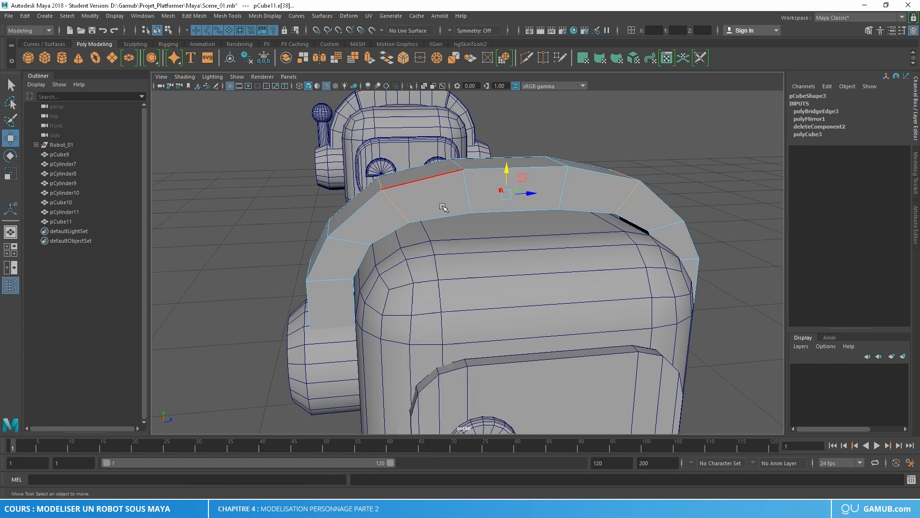
pyautogui.keyDown('alt'); pyautogui.moveTo(434, 196); pyautogui.dragTo(427, 191); pyautogui.keyUp('alt')
pyautogui.click(405, 119)
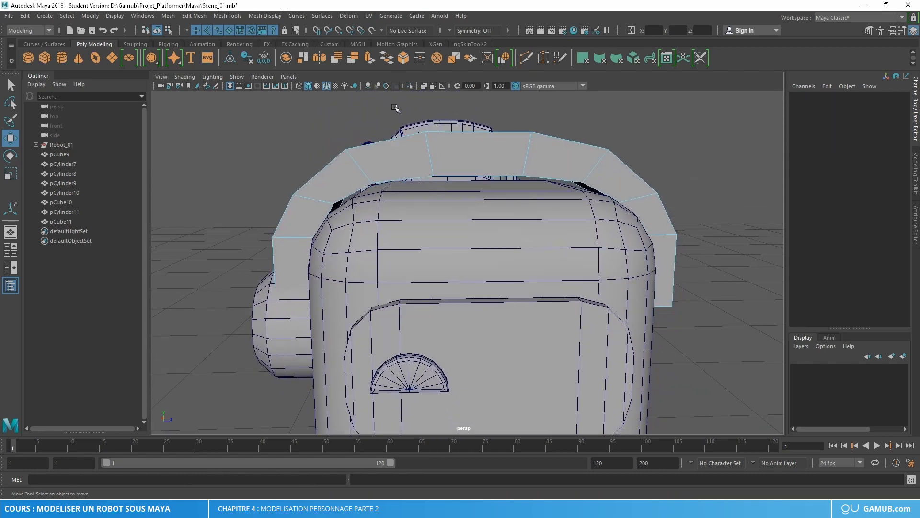
pyautogui.moveTo(396, 107); pyautogui.dragTo(537, 188)
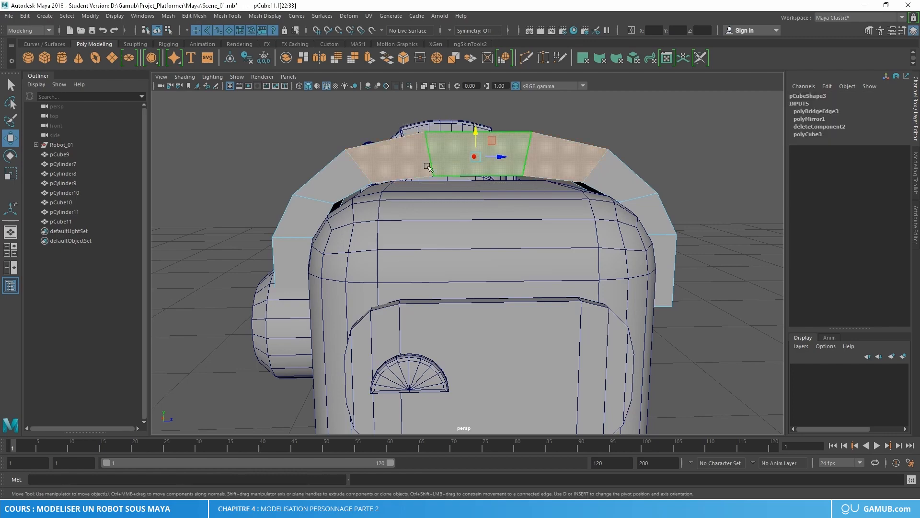
pyautogui.keyDown('alt'); pyautogui.moveTo(547, 155); pyautogui.dragTo(557, 166); pyautogui.keyUp('alt')
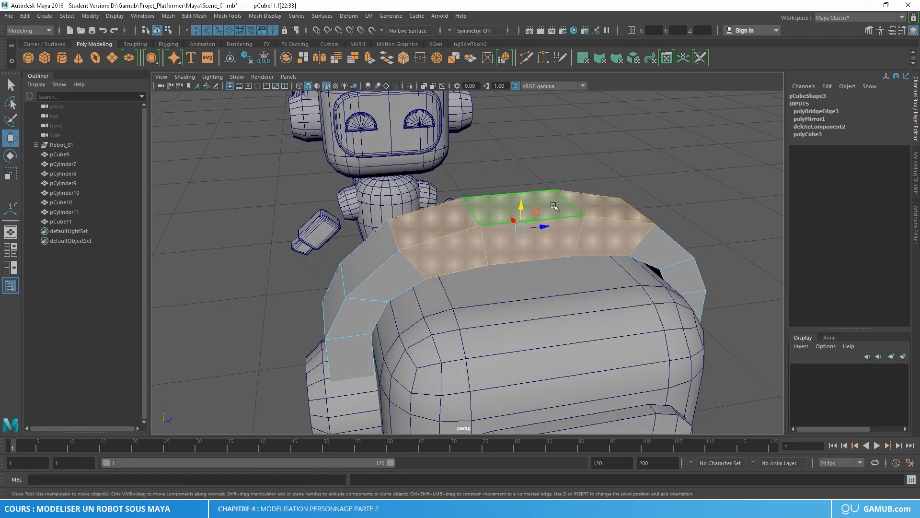
pyautogui.keyDown('alt'); pyautogui.moveTo(553, 206); pyautogui.dragTo(509, 233); pyautogui.keyUp('alt')
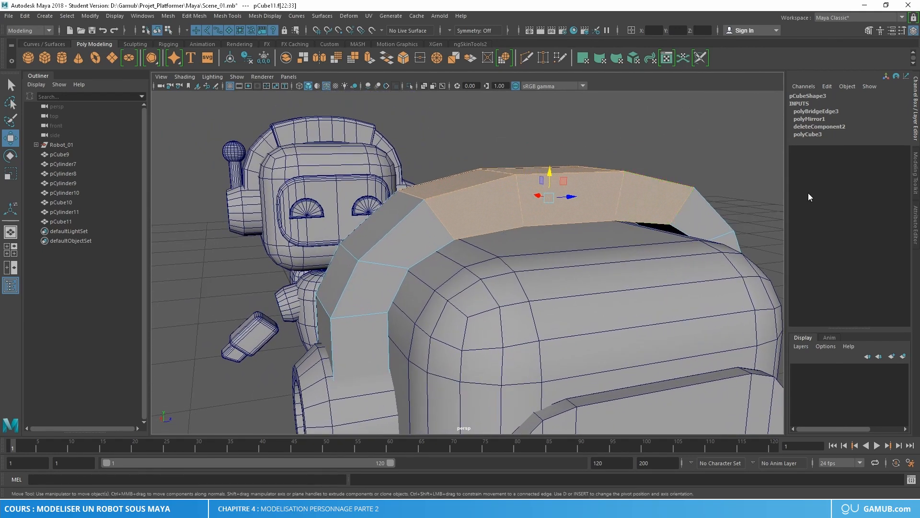
# Step: Extrude the selected top headband faces with a thickness of 0.02 and return to object mode
pyautogui.click(914, 169)
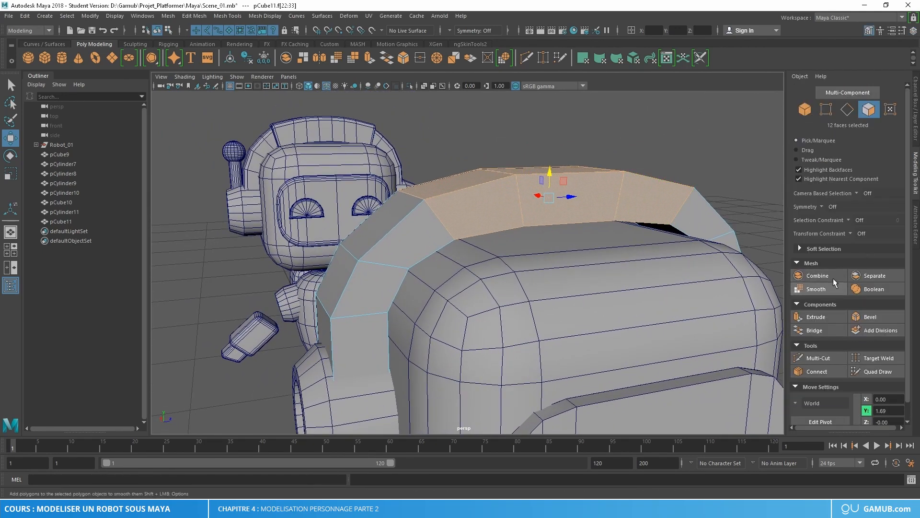
pyautogui.click(820, 318)
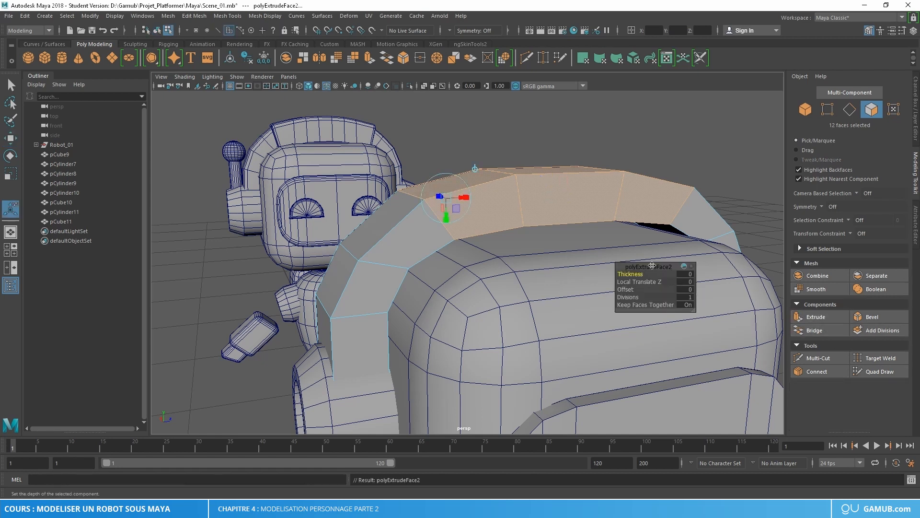
pyautogui.moveTo(629, 274); pyautogui.dragTo(629, 274, button='middle')
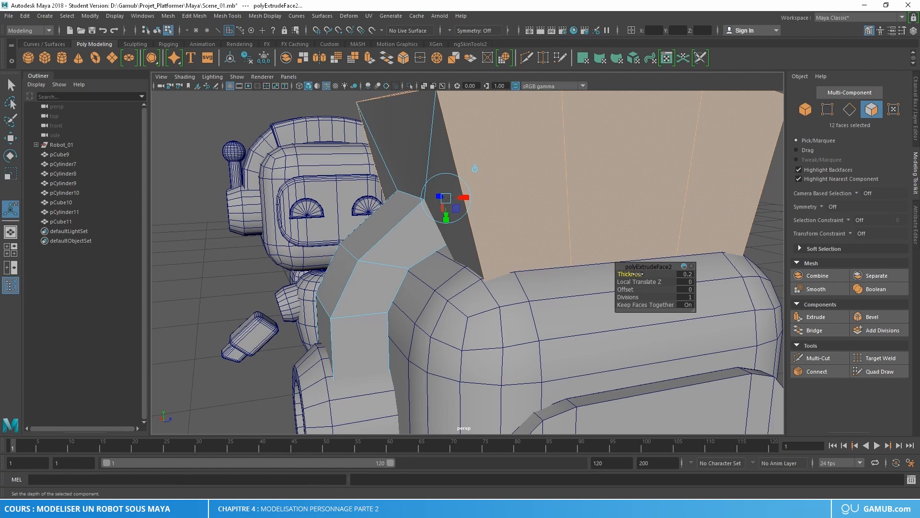
pyautogui.moveTo(639, 273); pyautogui.dragTo(632, 275, button='middle')
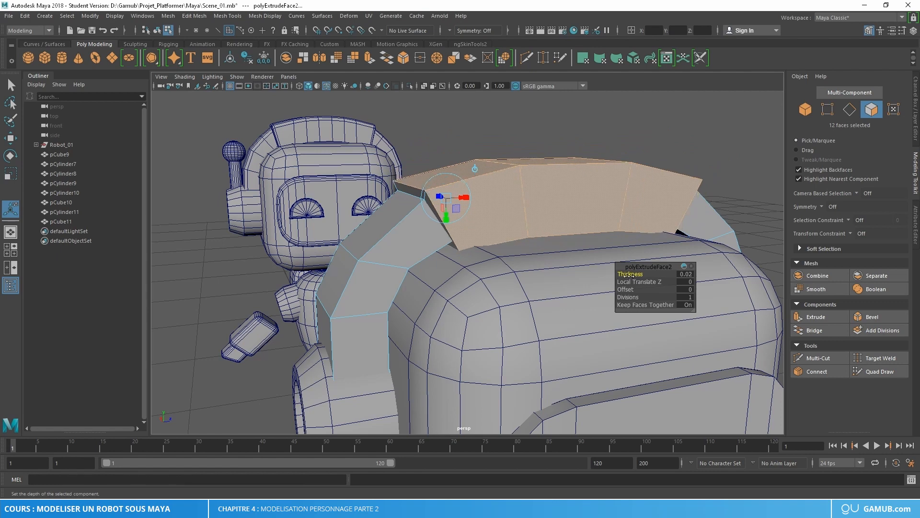
pyautogui.keyDown('alt'); pyautogui.moveTo(629, 275); pyautogui.dragTo(460, 185); pyautogui.keyUp('alt')
pyautogui.press('w')
pyautogui.moveTo(539, 150); pyautogui.dragTo(573, 139, button='right')
pyautogui.click(679, 268)
pyautogui.keyDown('alt'); pyautogui.moveTo(679, 267); pyautogui.dragTo(616, 253); pyautogui.keyUp('alt')
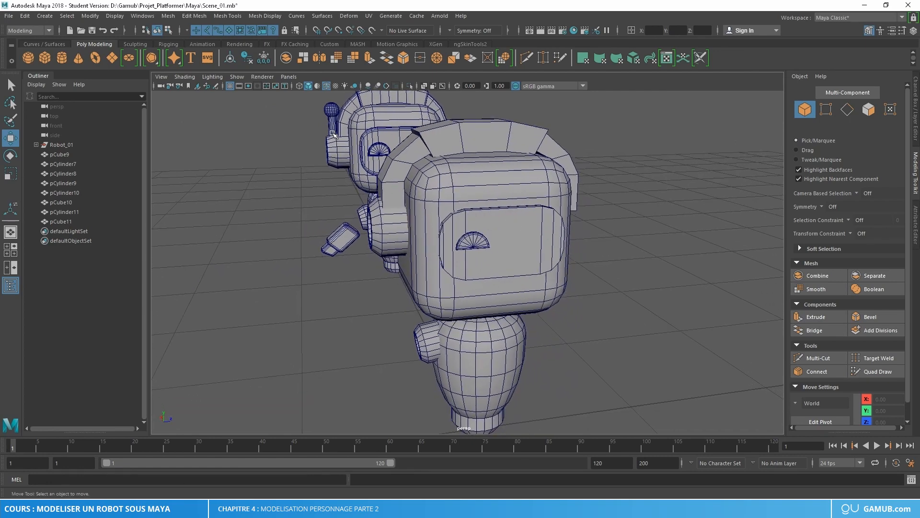
# Step: Create a polygon sphere at the robot's base and scale it down uniformly to 0.24
pyautogui.keyDown('alt'); pyautogui.moveTo(394, 227); pyautogui.dragTo(327, 182); pyautogui.keyUp('alt')
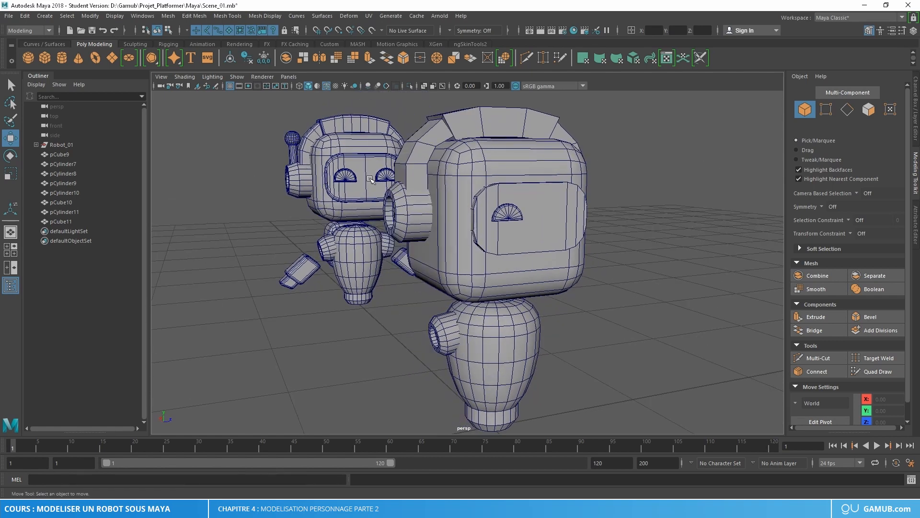
pyautogui.keyDown('alt'); pyautogui.moveTo(665, 320); pyautogui.dragTo(579, 327, button='right'); pyautogui.keyUp('alt')
pyautogui.keyDown('alt'); pyautogui.moveTo(579, 326); pyautogui.dragTo(559, 267, button='middle'); pyautogui.keyUp('alt')
pyautogui.keyDown('alt'); pyautogui.moveTo(559, 267); pyautogui.dragTo(560, 278); pyautogui.keyUp('alt')
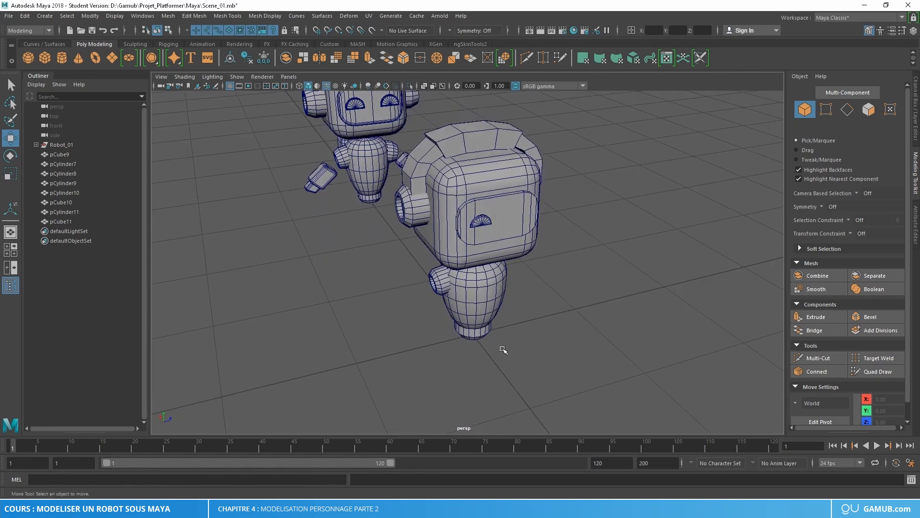
pyautogui.keyDown('shift'); pyautogui.rightClick(519, 355); pyautogui.keyUp('shift')
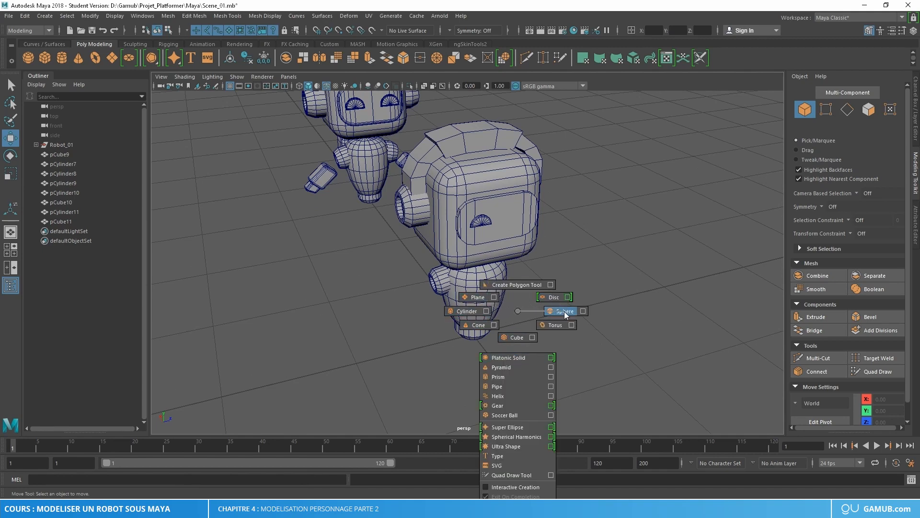
pyautogui.keyDown('shift'); pyautogui.moveTo(518, 312); pyautogui.dragTo(565, 312, button='right'); pyautogui.keyUp('shift')
pyautogui.keyDown('alt'); pyautogui.moveTo(579, 356); pyautogui.dragTo(544, 352, button='right'); pyautogui.keyUp('alt')
pyautogui.keyDown('alt'); pyautogui.moveTo(544, 352); pyautogui.dragTo(335, 345); pyautogui.keyUp('alt')
pyautogui.press('r')
pyautogui.keyDown('alt'); pyautogui.moveTo(407, 309); pyautogui.dragTo(509, 329, button='right'); pyautogui.keyUp('alt')
pyautogui.keyDown('alt'); pyautogui.moveTo(510, 328); pyautogui.dragTo(546, 299, button='middle'); pyautogui.keyUp('alt')
pyautogui.keyDown('alt'); pyautogui.moveTo(546, 299); pyautogui.dragTo(523, 317); pyautogui.keyUp('alt')
pyautogui.keyDown('alt'); pyautogui.moveTo(522, 316); pyautogui.dragTo(495, 304, button='right'); pyautogui.keyUp('alt')
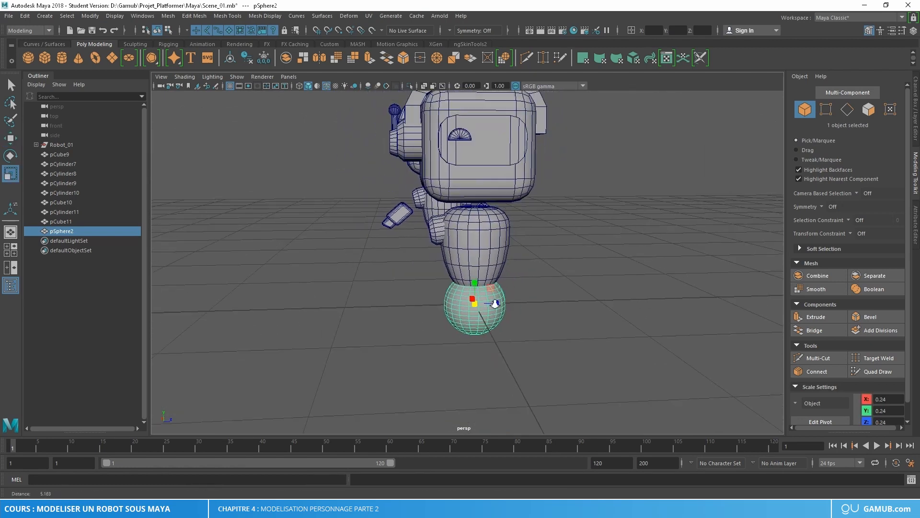
# Step: Move the sphere up and out to the side of the head, next to the ear piece
pyautogui.press('w')
pyautogui.moveTo(497, 304); pyautogui.dragTo(395, 162)
pyautogui.keyDown('alt'); pyautogui.moveTo(395, 166); pyautogui.dragTo(433, 215); pyautogui.keyUp('alt')
pyautogui.keyDown('alt'); pyautogui.moveTo(432, 215); pyautogui.dragTo(502, 277, button='right'); pyautogui.keyUp('alt')
# Step: Scale the sphere down further and place it above and outside the ear piece, at about Y 1.52 and Z -0.62
pyautogui.press('r')
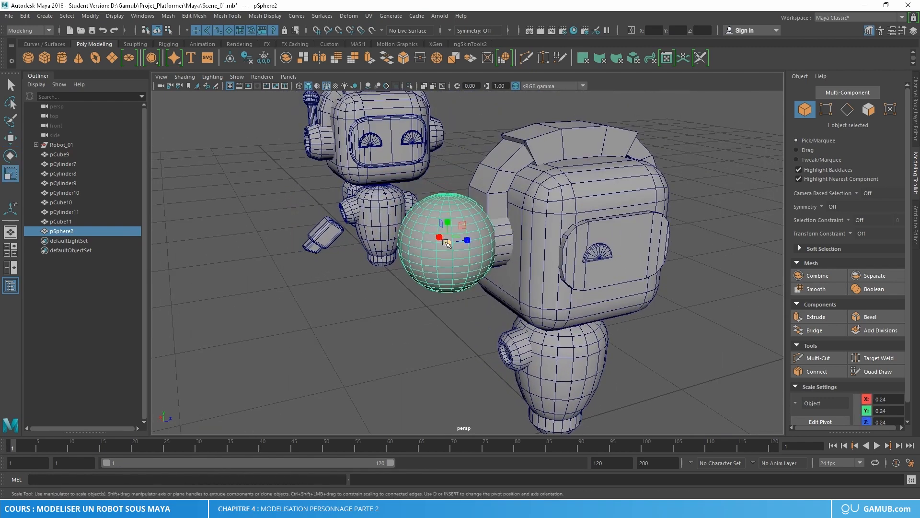
pyautogui.moveTo(446, 242); pyautogui.dragTo(586, 166)
pyautogui.press('w')
pyautogui.keyDown('alt'); pyautogui.moveTo(586, 165); pyautogui.dragTo(474, 187); pyautogui.keyUp('alt')
pyautogui.keyDown('alt'); pyautogui.moveTo(474, 188); pyautogui.dragTo(518, 156, button='right'); pyautogui.keyUp('alt')
pyautogui.keyDown('alt'); pyautogui.moveTo(517, 156); pyautogui.dragTo(516, 239, button='middle'); pyautogui.keyUp('alt')
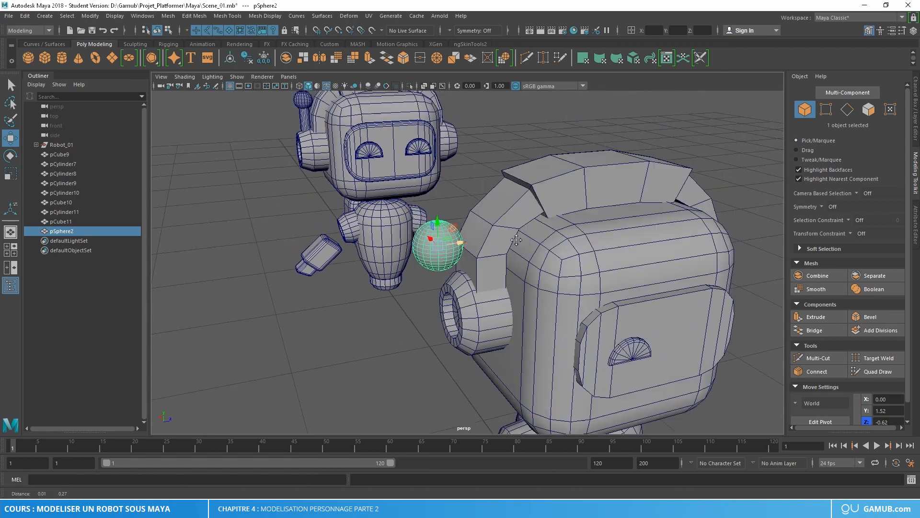
pyautogui.keyDown('alt'); pyautogui.moveTo(517, 240); pyautogui.dragTo(515, 261); pyautogui.keyUp('alt')
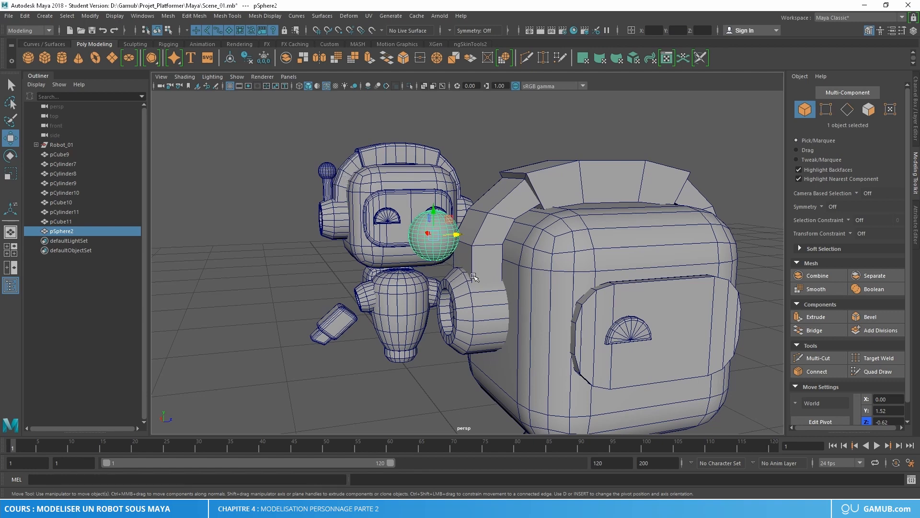
# Step: Adjust the arched headband's width slightly along Z to fit the sides of the head
pyautogui.keyDown('alt'); pyautogui.moveTo(473, 277); pyautogui.dragTo(450, 282); pyautogui.keyUp('alt')
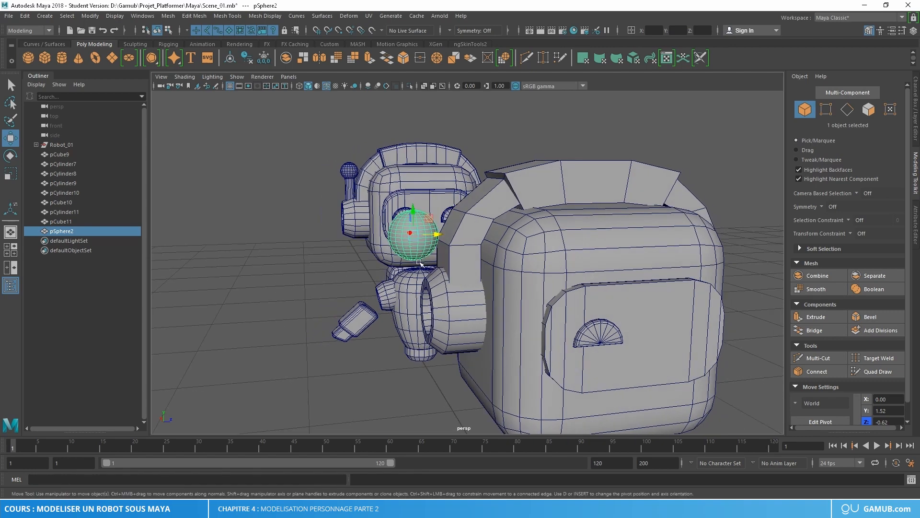
pyautogui.click(465, 232)
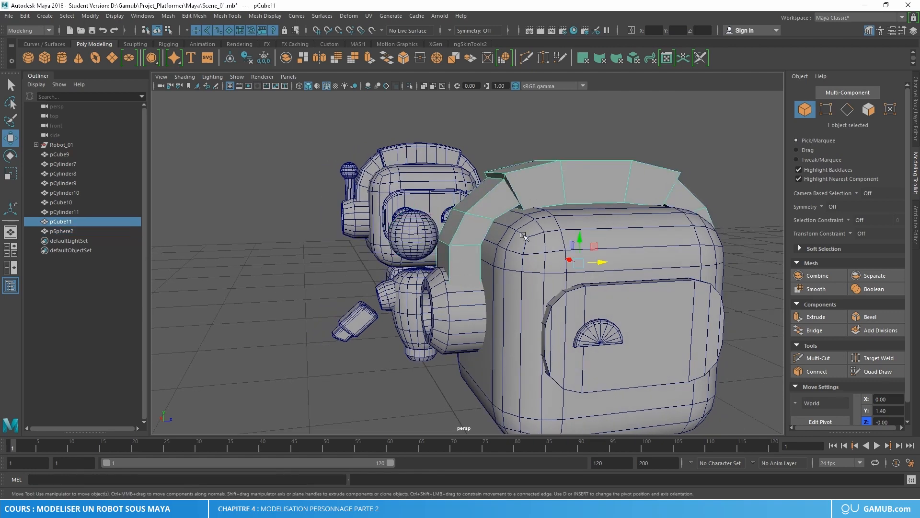
pyautogui.keyDown('alt'); pyautogui.moveTo(524, 235); pyautogui.dragTo(410, 184); pyautogui.keyUp('alt')
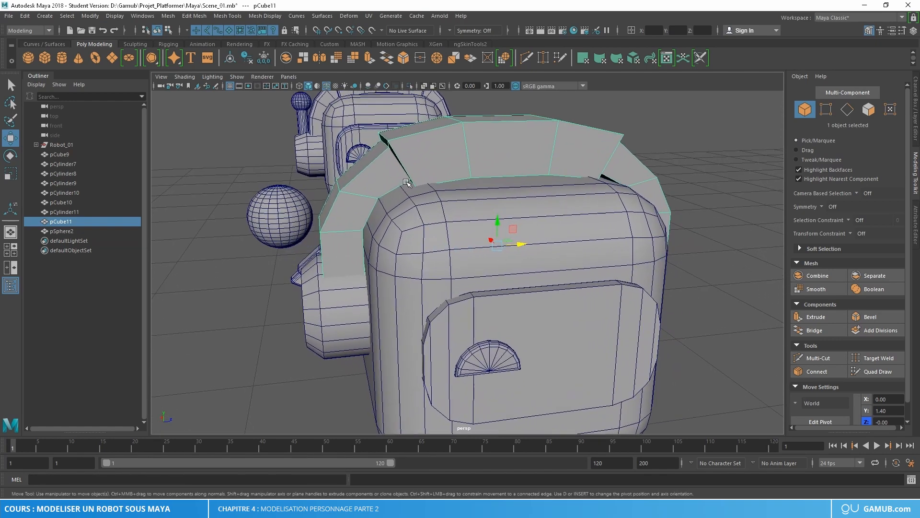
pyautogui.press('r')
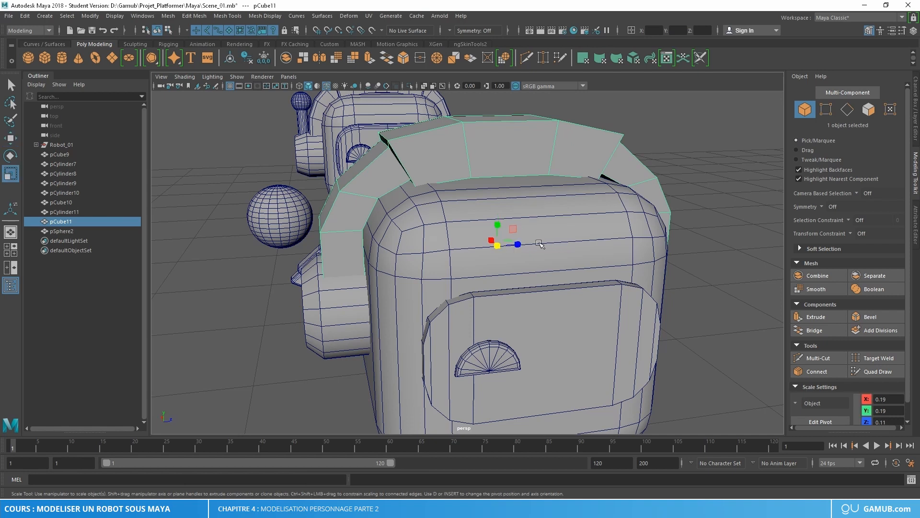
pyautogui.moveTo(520, 244); pyautogui.dragTo(519, 247)
pyautogui.press('w')
pyautogui.keyDown('alt'); pyautogui.moveTo(590, 231); pyautogui.dragTo(539, 201); pyautogui.keyUp('alt')
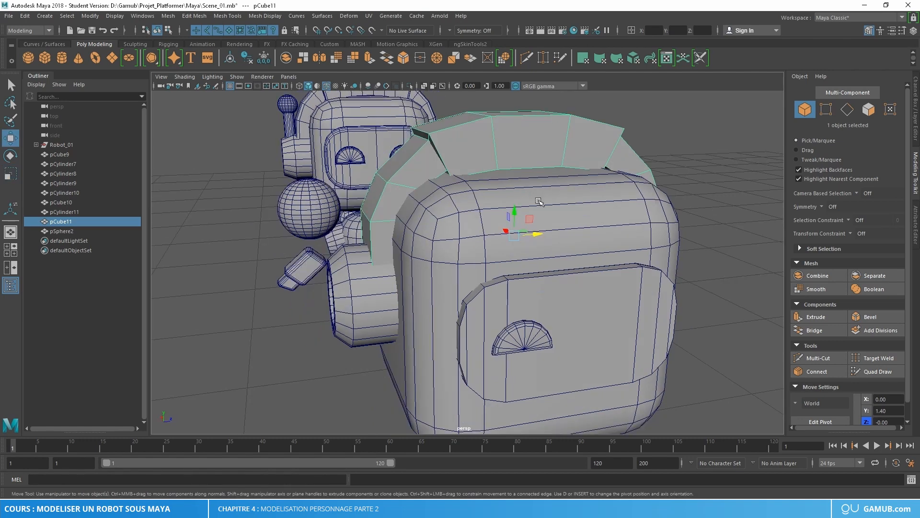
# Step: Create a polygon cylinder at the robot's base and scale it down uniformly to 0.23
pyautogui.keyDown('alt'); pyautogui.moveTo(594, 266); pyautogui.dragTo(538, 283, button='right'); pyautogui.keyUp('alt')
pyautogui.keyDown('alt'); pyautogui.moveTo(538, 284); pyautogui.dragTo(536, 168, button='middle'); pyautogui.keyUp('alt')
pyautogui.keyDown('alt'); pyautogui.moveTo(536, 191); pyautogui.dragTo(511, 228, button='right'); pyautogui.keyUp('alt')
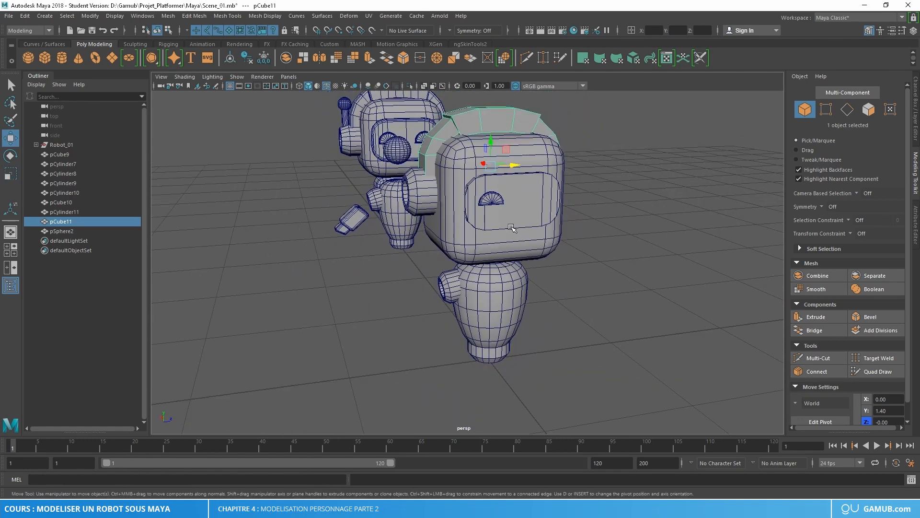
pyautogui.click(568, 372)
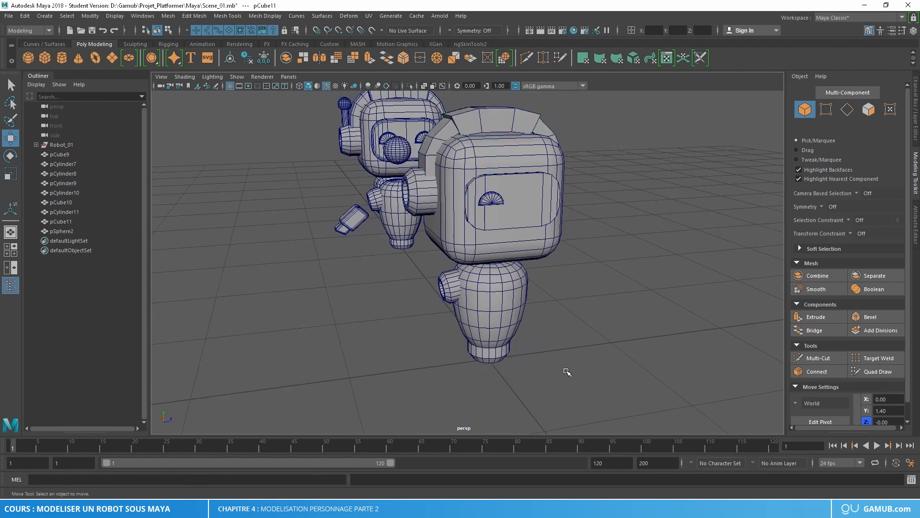
pyautogui.keyDown('alt'); pyautogui.moveTo(569, 372); pyautogui.dragTo(550, 378); pyautogui.keyUp('alt')
pyautogui.keyDown('shift'); pyautogui.moveTo(560, 363); pyautogui.dragTo(511, 312, button='right'); pyautogui.keyUp('shift')
pyautogui.press('r')
pyautogui.moveTo(490, 362); pyautogui.dragTo(312, 400)
pyautogui.keyDown('alt'); pyautogui.moveTo(430, 354); pyautogui.dragTo(423, 337); pyautogui.keyUp('alt')
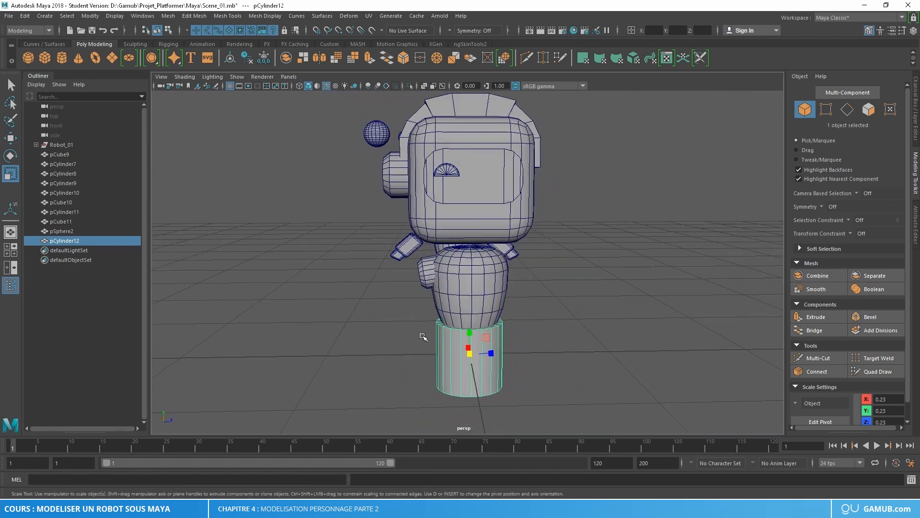
# Step: Move the cylinder up beside the head, next to the antenna sphere, and scale it down uniformly to 0.05
pyautogui.press('w')
pyautogui.moveTo(491, 353); pyautogui.dragTo(377, 103)
pyautogui.keyDown('alt'); pyautogui.moveTo(378, 103); pyautogui.dragTo(444, 166, button='right'); pyautogui.keyUp('alt')
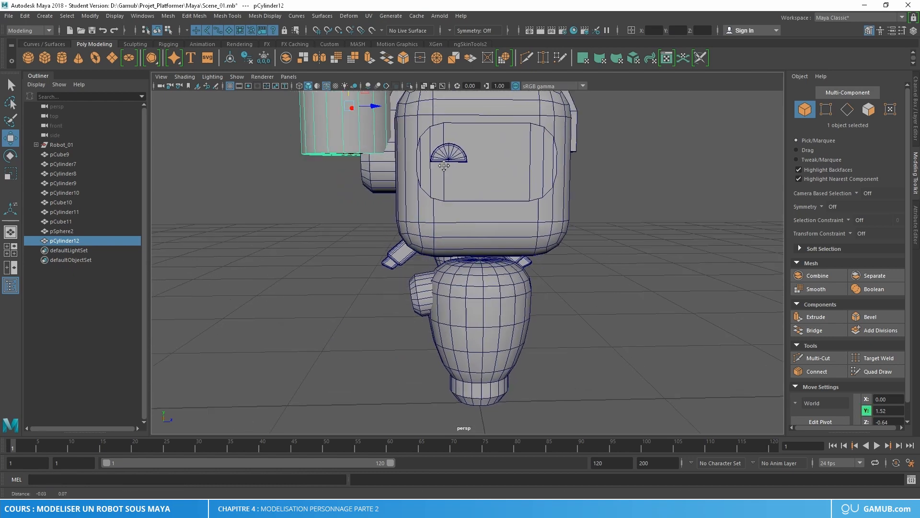
pyautogui.keyDown('alt'); pyautogui.moveTo(443, 166); pyautogui.dragTo(538, 291, button='middle'); pyautogui.keyUp('alt')
pyautogui.keyDown('alt'); pyautogui.moveTo(539, 291); pyautogui.dragTo(557, 260, button='right'); pyautogui.keyUp('alt')
pyautogui.moveTo(446, 205); pyautogui.dragTo(498, 275)
pyautogui.press('r')
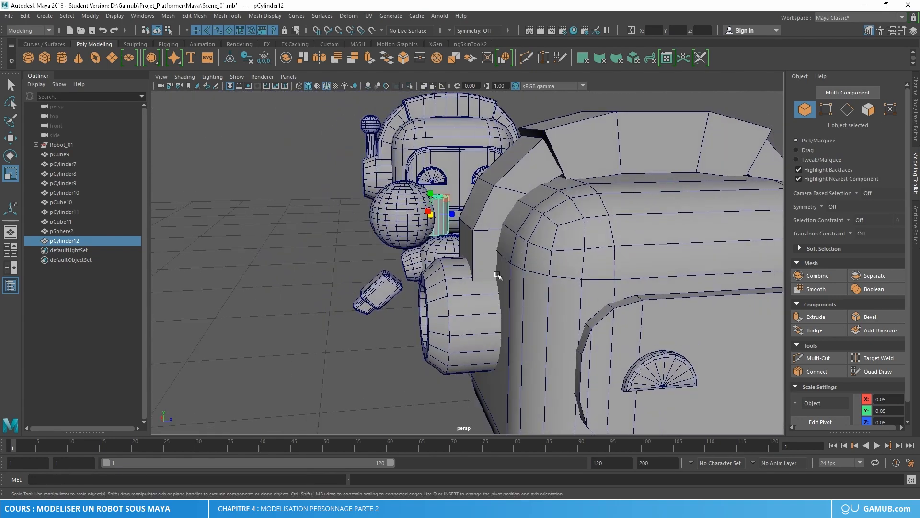
# Step: Stretch the cylinder's height scale to 0.12 and stand it on the ear piece at Y 1.48, Z -0.49
pyautogui.moveTo(430, 191); pyautogui.dragTo(432, 164)
pyautogui.press('w')
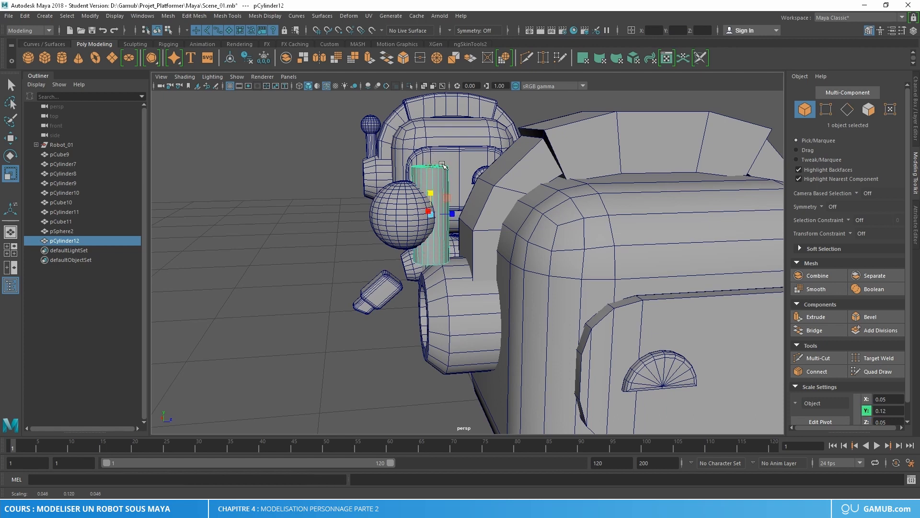
pyautogui.moveTo(464, 211); pyautogui.dragTo(481, 214)
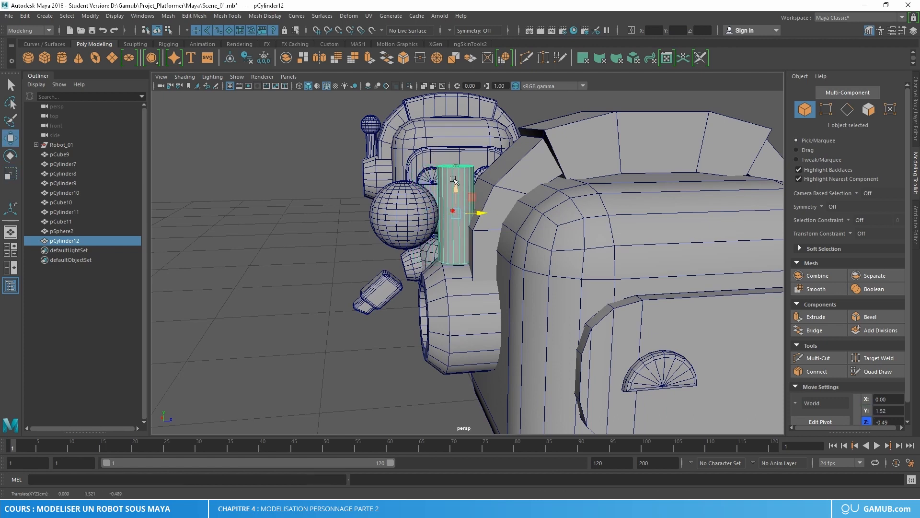
pyautogui.moveTo(454, 180); pyautogui.dragTo(458, 197)
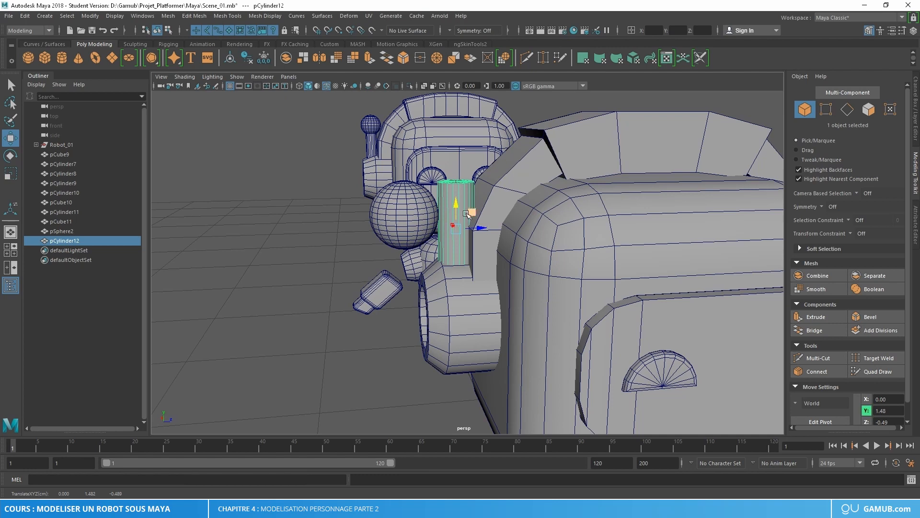
# Step: Thin the antenna cylinder to about 0.03, lengthen it upward, and place it on the ear piece at about Y 1.51, Z -0.53
pyautogui.press('r')
pyautogui.keyDown('alt'); pyautogui.moveTo(487, 226); pyautogui.dragTo(479, 268); pyautogui.keyUp('alt')
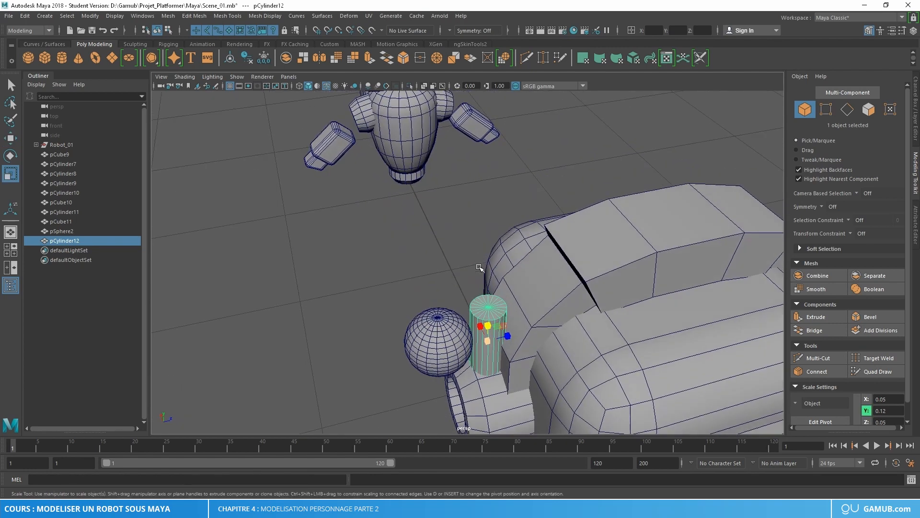
pyautogui.moveTo(489, 344)
pyautogui.mouseDown()
pyautogui.moveTo(480, 350)
pyautogui.moveTo(520, 339)
pyautogui.moveTo(498, 331)
pyautogui.mouseUp()
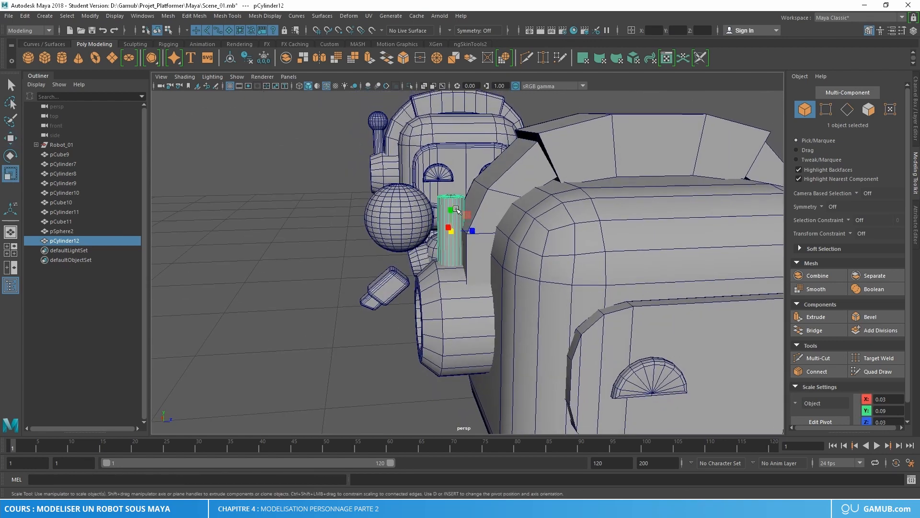
pyautogui.moveTo(452, 210)
pyautogui.mouseDown()
pyautogui.moveTo(465, 212)
pyautogui.moveTo(448, 194)
pyautogui.mouseUp()
pyautogui.press('w')
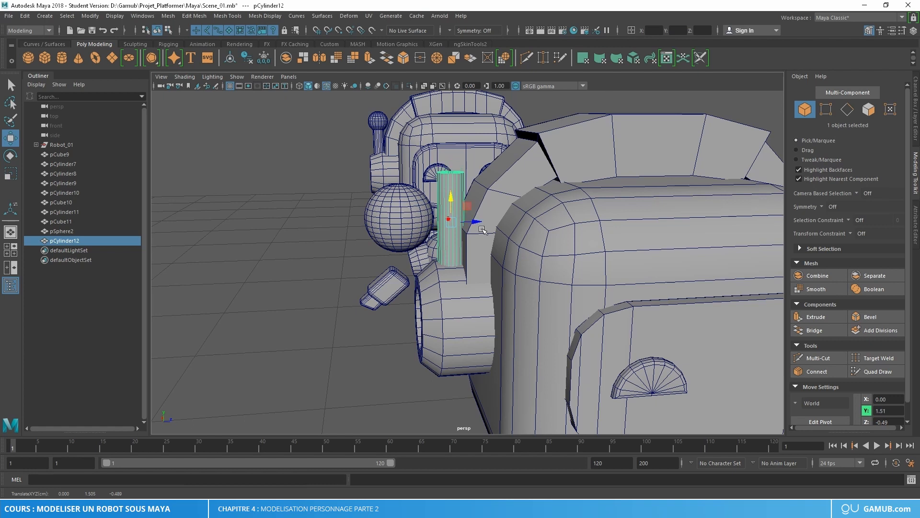
pyautogui.moveTo(478, 223); pyautogui.dragTo(463, 226)
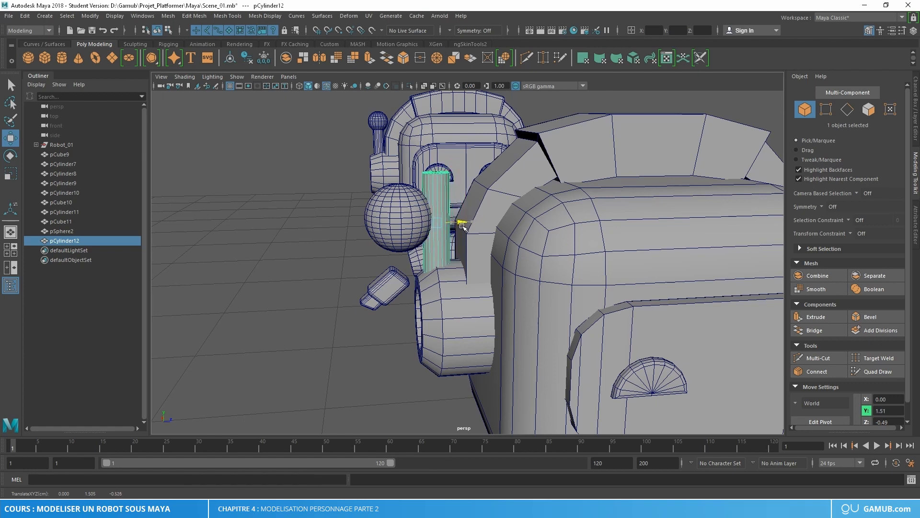
# Step: Move the sphere onto the top end of the antenna cylinder and scale it down to form the antenna's tip
pyautogui.click(397, 202)
pyautogui.keyDown('alt'); pyautogui.moveTo(397, 206); pyautogui.dragTo(473, 261); pyautogui.keyUp('alt')
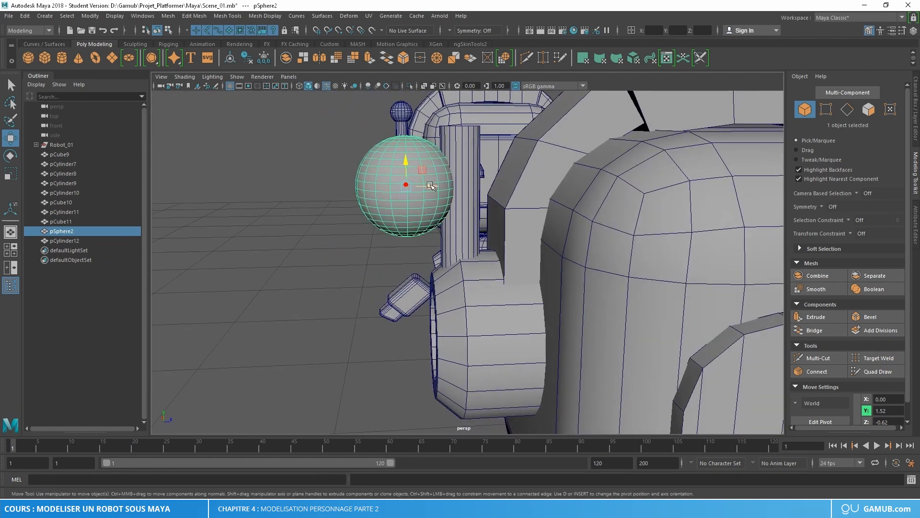
pyautogui.moveTo(431, 186); pyautogui.dragTo(484, 218)
pyautogui.press('r')
pyautogui.moveTo(595, 275); pyautogui.dragTo(567, 273)
pyautogui.press('w')
pyautogui.keyDown('alt'); pyautogui.moveTo(617, 280); pyautogui.dragTo(606, 293, button='right'); pyautogui.keyUp('alt')
pyautogui.keyDown('alt'); pyautogui.moveTo(607, 293); pyautogui.dragTo(575, 263, button='middle'); pyautogui.keyUp('alt')
pyautogui.keyDown('alt'); pyautogui.moveTo(576, 262); pyautogui.dragTo(533, 249, button='right'); pyautogui.keyUp('alt')
pyautogui.click(602, 304)
pyautogui.keyDown('alt'); pyautogui.moveTo(602, 303); pyautogui.dragTo(588, 278); pyautogui.keyUp('alt')
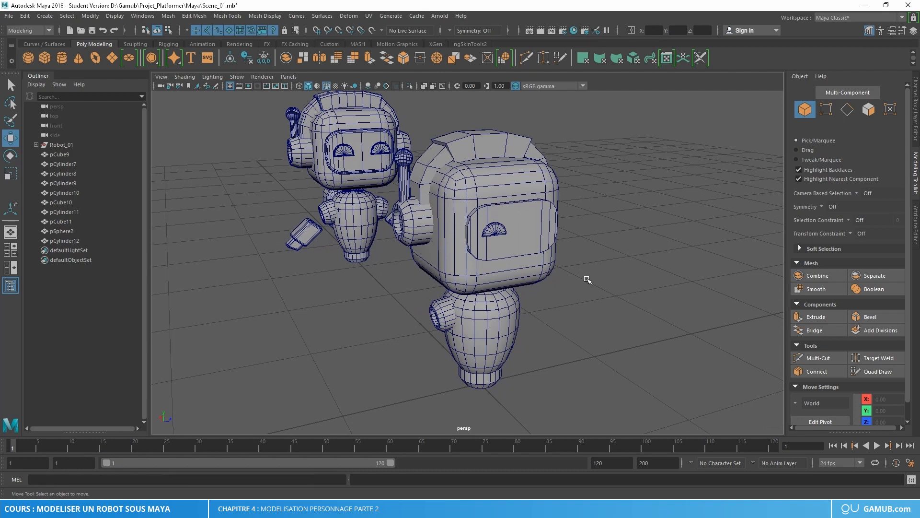
# Step: Mirror the half-disc eye on the face panel, using world axis position and the Z axis
pyautogui.keyDown('alt'); pyautogui.moveTo(501, 229); pyautogui.dragTo(563, 236, button='right'); pyautogui.keyUp('alt')
pyautogui.keyDown('alt'); pyautogui.moveTo(584, 251); pyautogui.dragTo(520, 263, button='middle'); pyautogui.keyUp('alt')
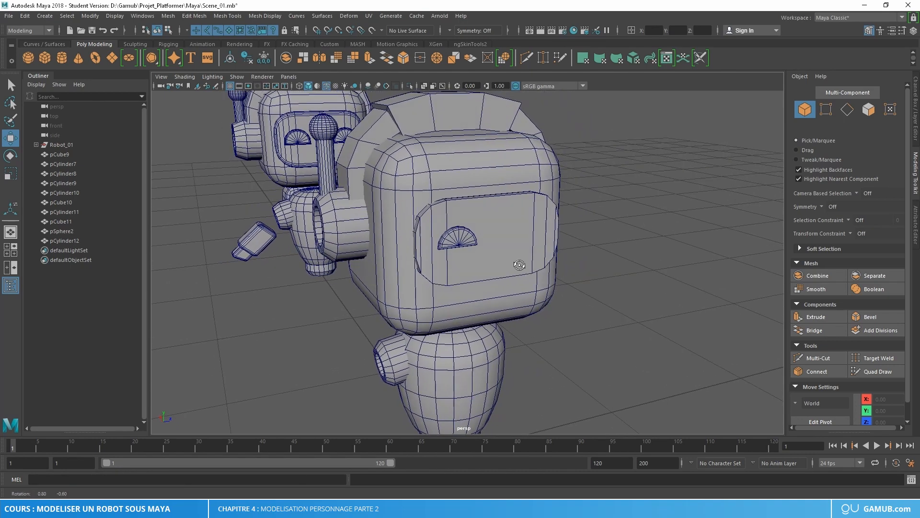
pyautogui.keyDown('alt'); pyautogui.moveTo(520, 263); pyautogui.dragTo(513, 265); pyautogui.keyUp('alt')
pyautogui.click(428, 230)
pyautogui.keyDown('alt'); pyautogui.moveTo(477, 253); pyautogui.dragTo(469, 185, button='middle'); pyautogui.keyUp('alt')
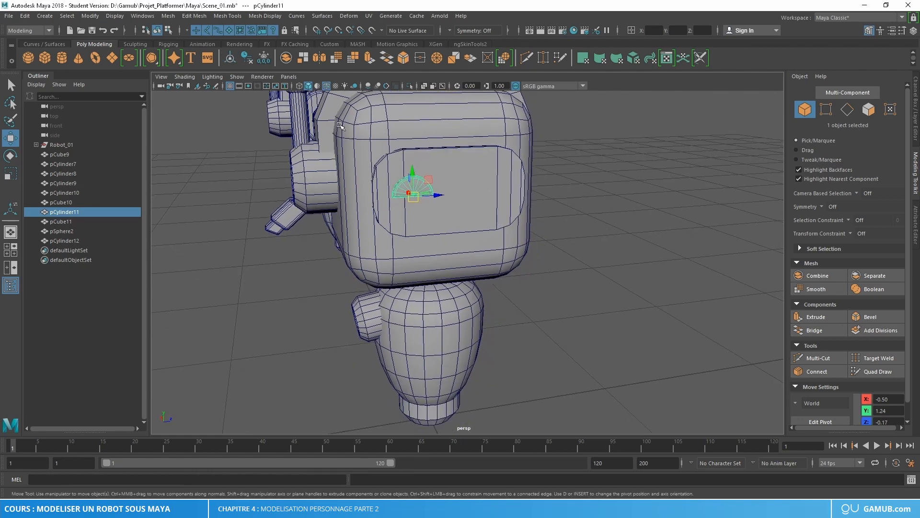
pyautogui.click(168, 16)
pyautogui.click(200, 143)
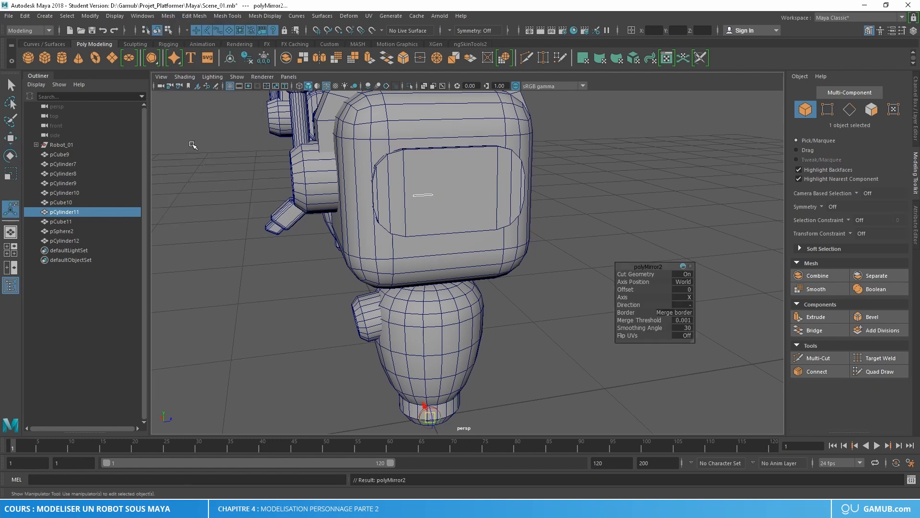
pyautogui.scroll(2, 497, 242)
pyautogui.keyDown('alt'); pyautogui.moveTo(509, 223); pyautogui.dragTo(512, 278, button='middle'); pyautogui.keyUp('alt')
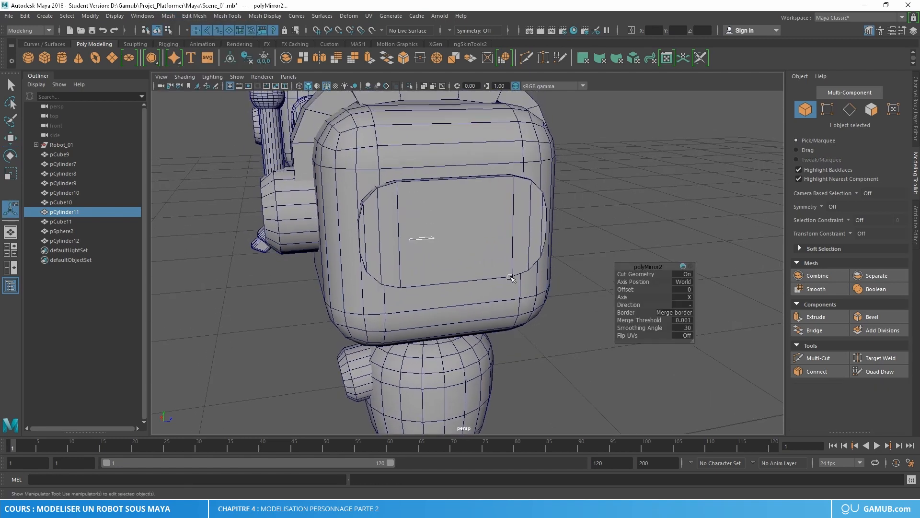
pyautogui.keyDown('alt'); pyautogui.moveTo(517, 374); pyautogui.dragTo(525, 232, button='middle'); pyautogui.keyUp('alt')
pyautogui.keyDown('alt'); pyautogui.moveTo(525, 232); pyautogui.dragTo(437, 283); pyautogui.keyUp('alt')
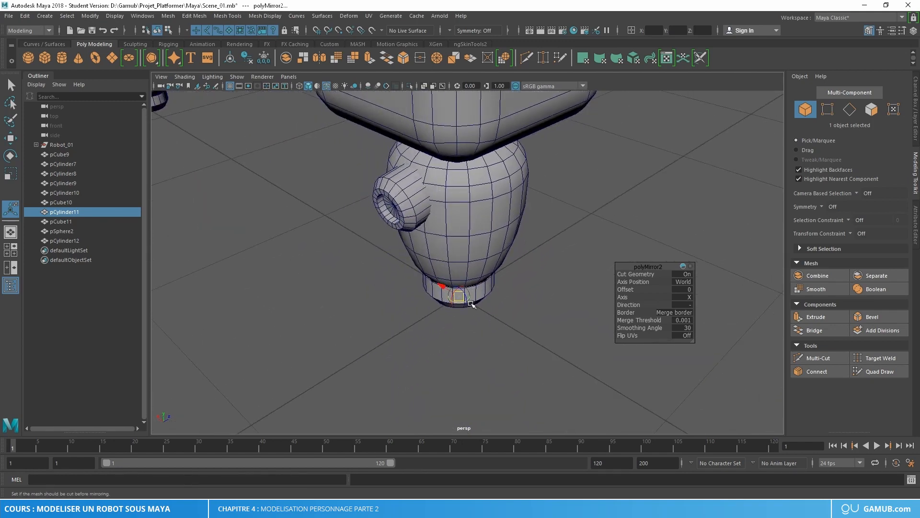
pyautogui.keyDown('alt'); pyautogui.moveTo(403, 266); pyautogui.dragTo(524, 302); pyautogui.keyUp('alt')
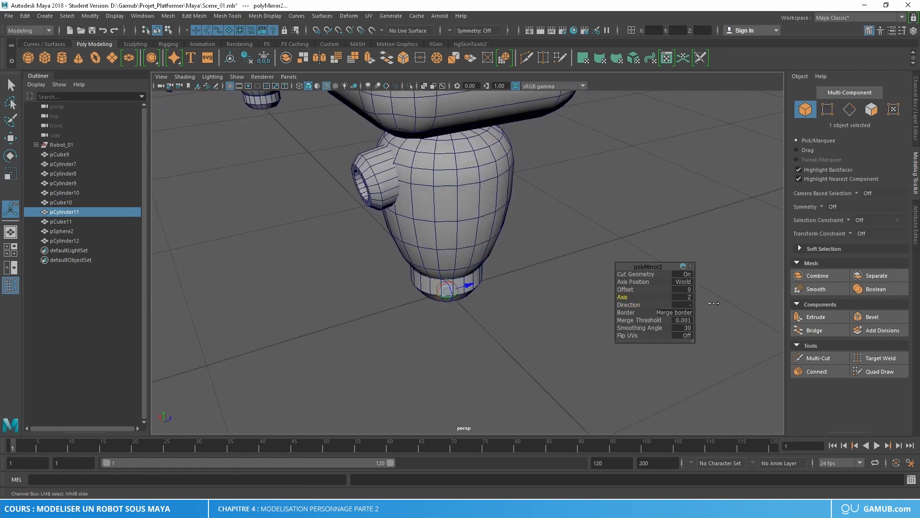
# Step: Set the eye's mirror direction to + and return to the Move tool
pyautogui.keyDown('alt'); pyautogui.moveTo(579, 277); pyautogui.dragTo(533, 261, button='right'); pyautogui.keyUp('alt')
pyautogui.keyDown('alt'); pyautogui.moveTo(533, 261); pyautogui.dragTo(539, 334, button='middle'); pyautogui.keyUp('alt')
pyautogui.keyDown('alt'); pyautogui.moveTo(545, 341); pyautogui.dragTo(533, 318, button='right'); pyautogui.keyUp('alt')
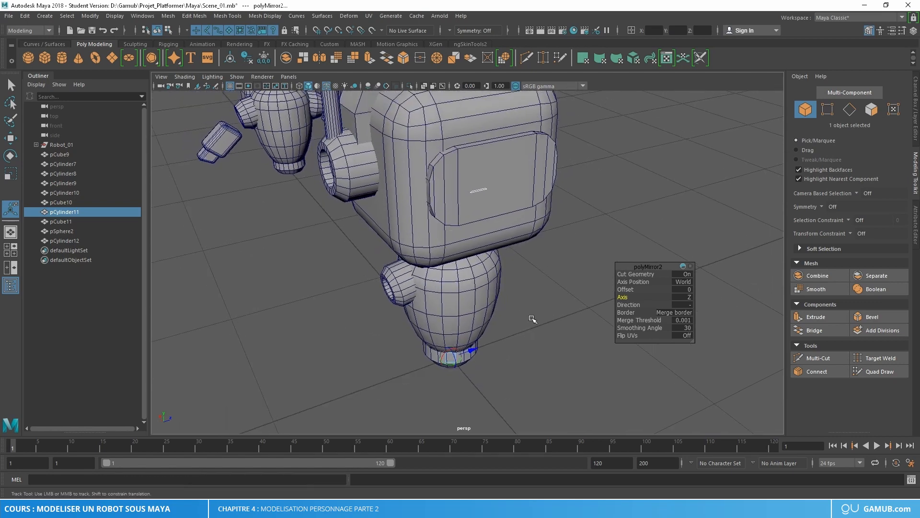
pyautogui.keyDown('alt'); pyautogui.moveTo(532, 318); pyautogui.dragTo(525, 341, button='middle'); pyautogui.keyUp('alt')
pyautogui.keyDown('alt'); pyautogui.moveTo(525, 341); pyautogui.dragTo(633, 306, button='right'); pyautogui.keyUp('alt')
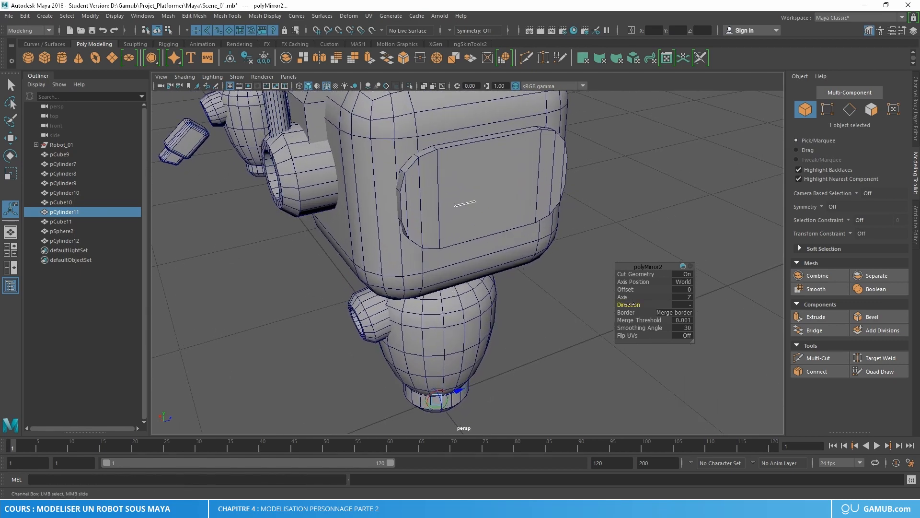
pyautogui.moveTo(632, 305); pyautogui.dragTo(548, 315)
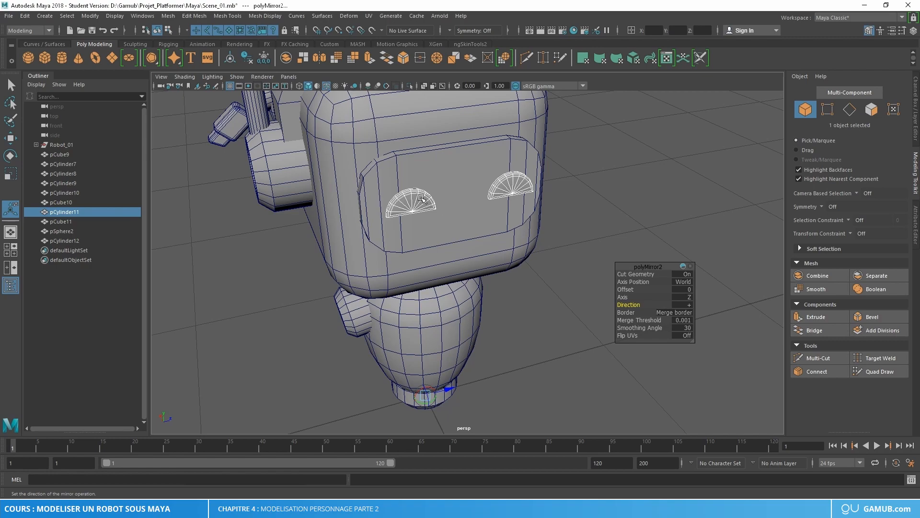
pyautogui.keyDown('alt'); pyautogui.moveTo(552, 290); pyautogui.dragTo(479, 226); pyautogui.keyUp('alt')
pyautogui.press('w')
pyautogui.keyDown('alt'); pyautogui.moveTo(479, 226); pyautogui.dragTo(518, 211, button='right'); pyautogui.keyUp('alt')
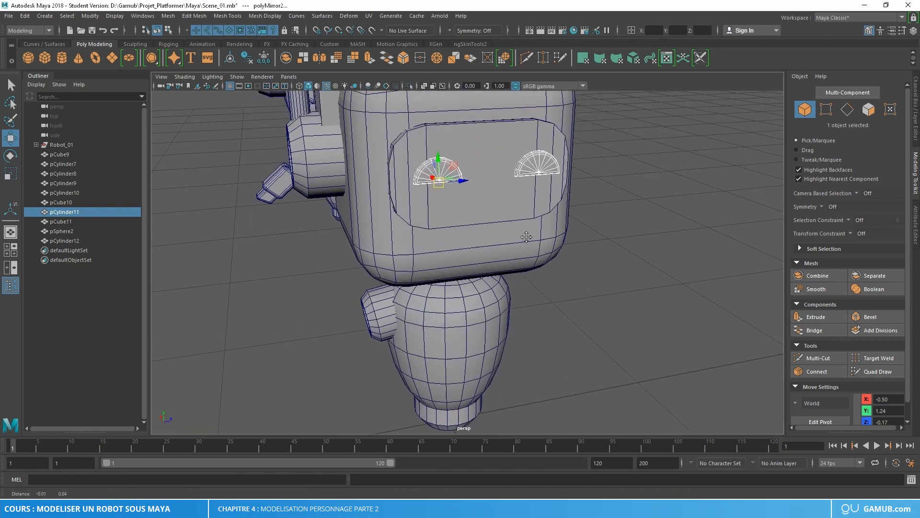
# Step: Select the face panel around the eyes and examine its rim and thickness from the front and side
pyautogui.keyDown('alt'); pyautogui.moveTo(518, 211); pyautogui.dragTo(528, 279, button='middle'); pyautogui.keyUp('alt')
pyautogui.click(512, 270)
pyautogui.keyDown('alt'); pyautogui.moveTo(512, 270); pyautogui.dragTo(555, 255, button='right'); pyautogui.keyUp('alt')
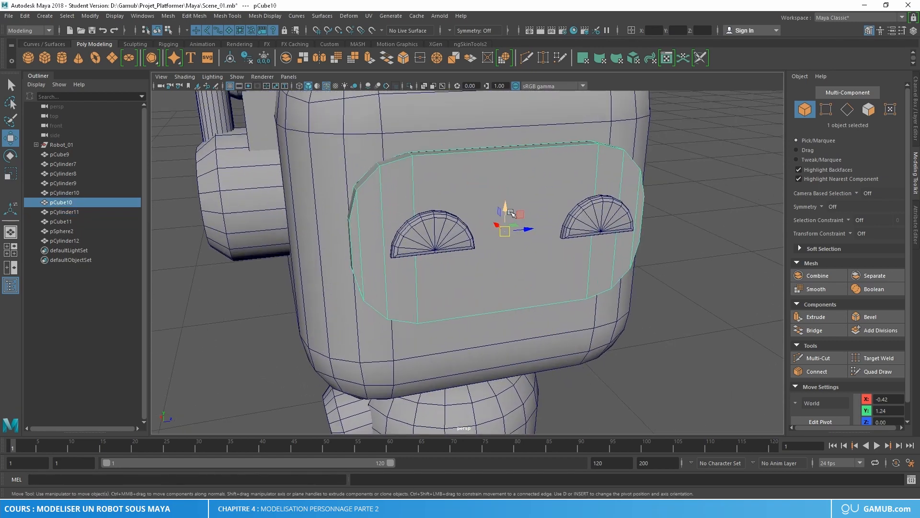
pyautogui.keyDown('alt'); pyautogui.moveTo(484, 245); pyautogui.dragTo(517, 250); pyautogui.keyUp('alt')
pyautogui.keyDown('alt'); pyautogui.moveTo(518, 249); pyautogui.dragTo(550, 252, button='right'); pyautogui.keyUp('alt')
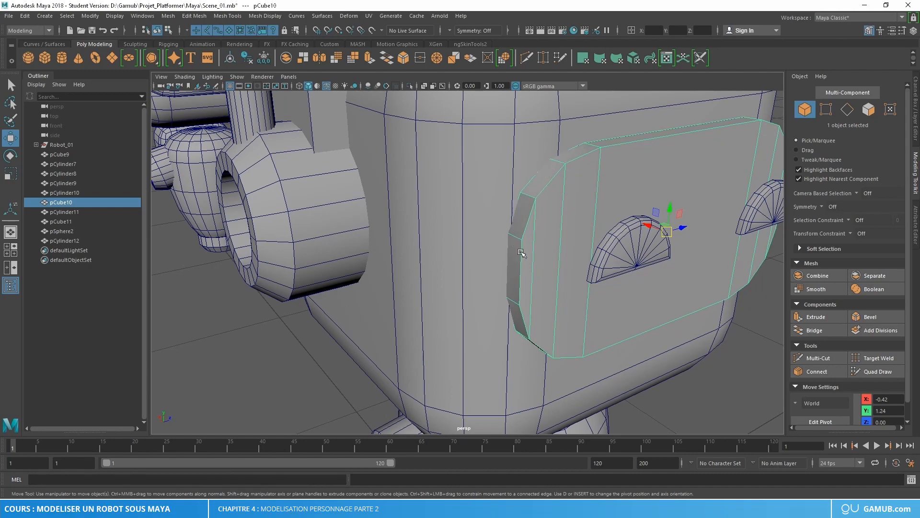
pyautogui.keyDown('alt'); pyautogui.moveTo(635, 317); pyautogui.dragTo(613, 304); pyautogui.keyUp('alt')
pyautogui.keyDown('alt'); pyautogui.moveTo(612, 304); pyautogui.dragTo(499, 298, button='right'); pyautogui.keyUp('alt')
pyautogui.keyDown('alt'); pyautogui.moveTo(499, 298); pyautogui.dragTo(648, 272); pyautogui.keyUp('alt')
pyautogui.keyDown('alt'); pyautogui.moveTo(649, 272); pyautogui.dragTo(500, 235, button='middle'); pyautogui.keyUp('alt')
pyautogui.keyDown('alt'); pyautogui.moveTo(548, 250); pyautogui.dragTo(474, 222, button='right'); pyautogui.keyUp('alt')
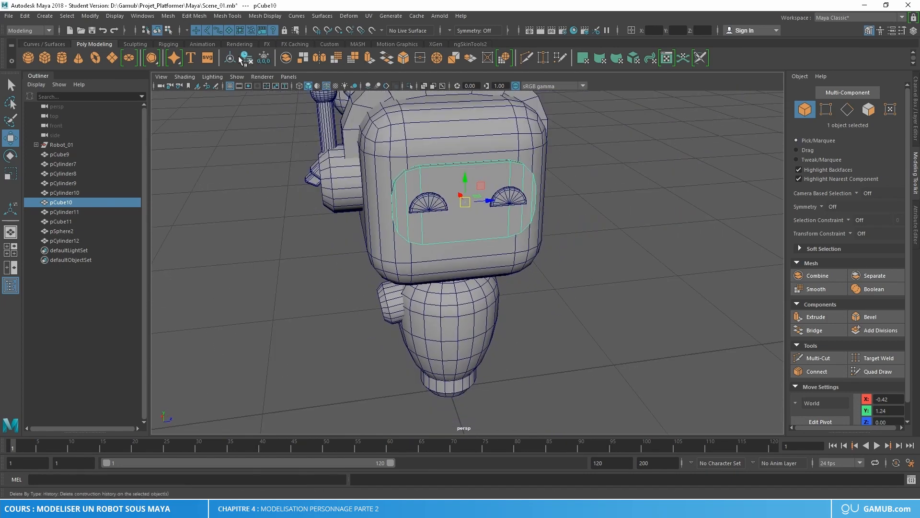
# Step: Mirror the face panel around the eyes, using world axis position and the Z axis, and return to the Move tool
pyautogui.click(168, 16)
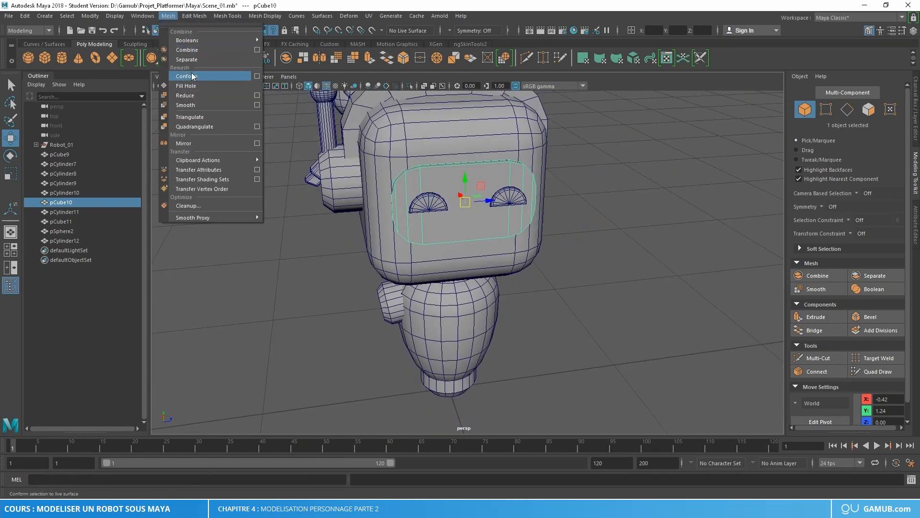
pyautogui.click(198, 143)
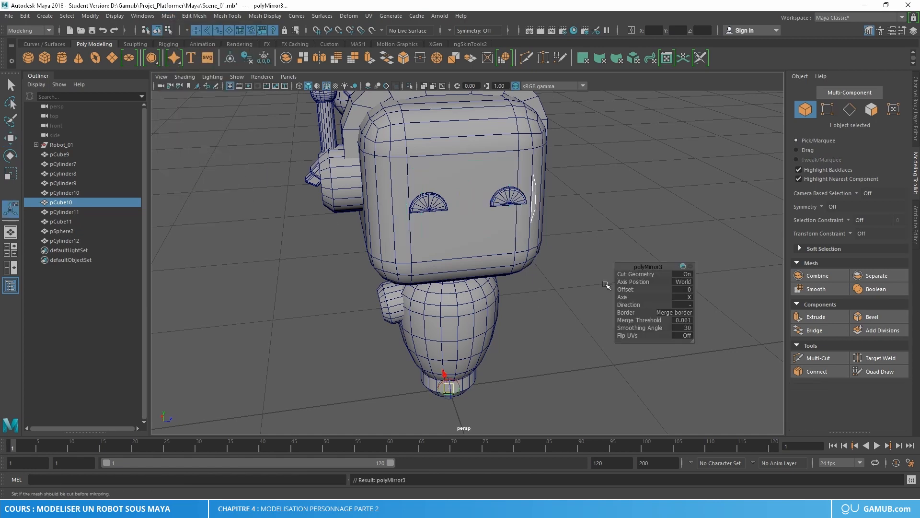
pyautogui.click(637, 305)
pyautogui.keyDown('alt'); pyautogui.moveTo(559, 323); pyautogui.dragTo(588, 325); pyautogui.keyUp('alt')
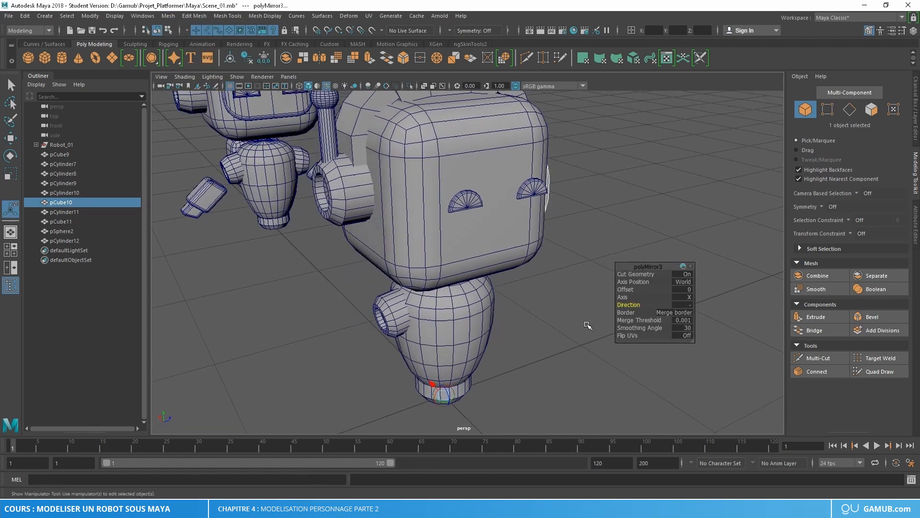
pyautogui.moveTo(637, 297); pyautogui.dragTo(329, 240)
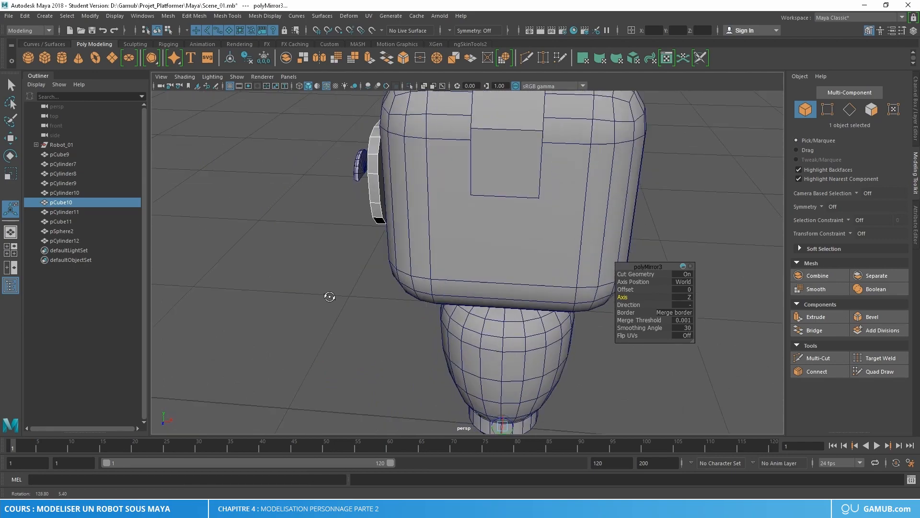
pyautogui.keyDown('alt'); pyautogui.moveTo(386, 193); pyautogui.dragTo(533, 235); pyautogui.keyUp('alt')
pyautogui.keyDown('alt'); pyautogui.moveTo(501, 201); pyautogui.dragTo(626, 304); pyautogui.keyUp('alt')
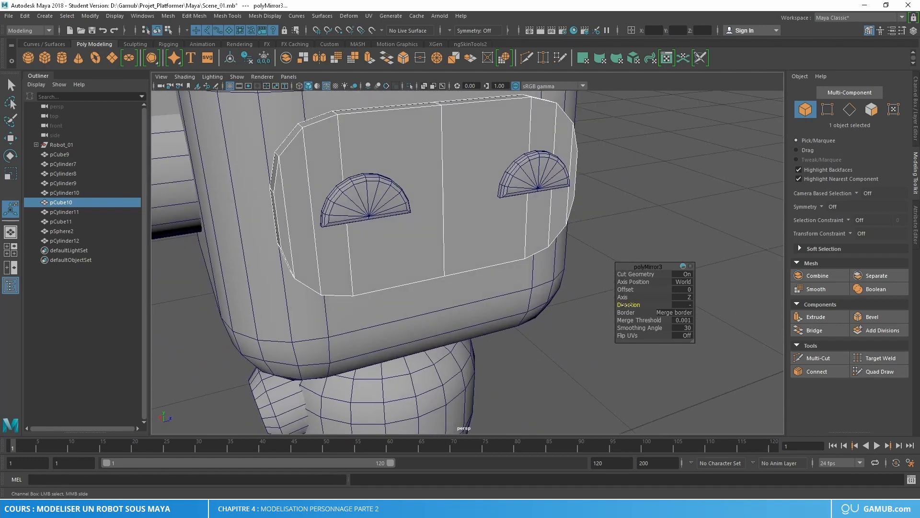
pyautogui.moveTo(625, 305); pyautogui.dragTo(586, 305, button='middle')
pyautogui.keyDown('alt'); pyautogui.moveTo(449, 253); pyautogui.dragTo(504, 234); pyautogui.keyUp('alt')
pyautogui.press('w')
# Step: Push the pair of half-disc eyes back into the face panel along X to about -0.44
pyautogui.click(436, 199)
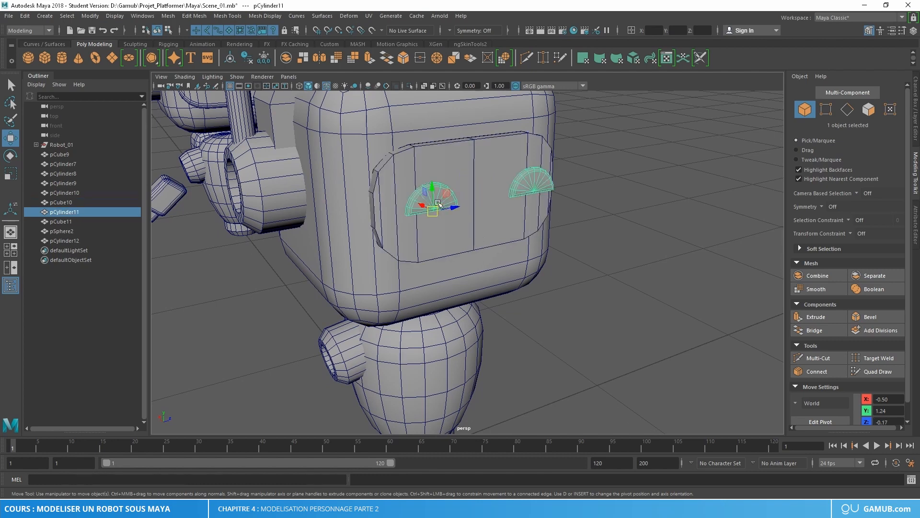
pyautogui.keyDown('alt'); pyautogui.moveTo(438, 204); pyautogui.dragTo(533, 227); pyautogui.keyUp('alt')
pyautogui.moveTo(506, 193); pyautogui.dragTo(560, 232)
pyautogui.keyDown('alt'); pyautogui.moveTo(560, 232); pyautogui.dragTo(507, 226, button='right'); pyautogui.keyUp('alt')
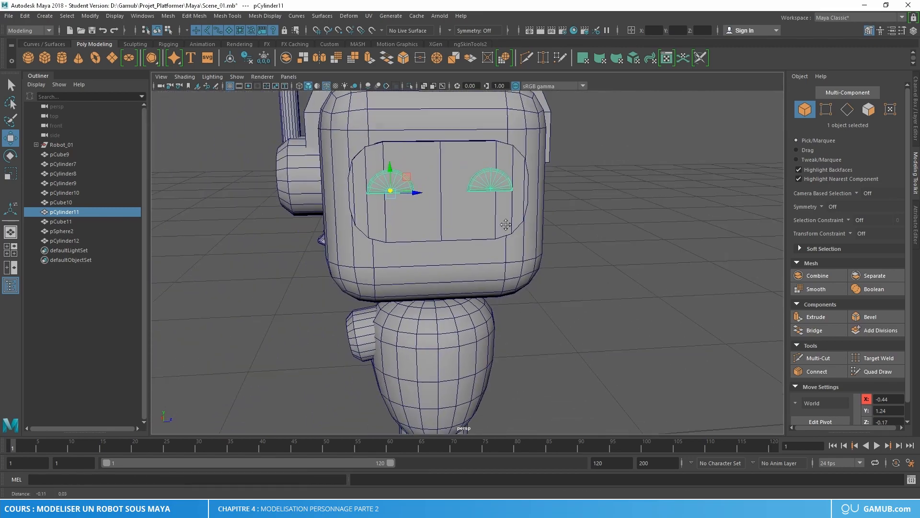
pyautogui.keyDown('alt'); pyautogui.moveTo(507, 225); pyautogui.dragTo(524, 224, button='middle'); pyautogui.keyUp('alt')
pyautogui.keyDown('alt'); pyautogui.moveTo(524, 223); pyautogui.dragTo(591, 238); pyautogui.keyUp('alt')
pyautogui.keyDown('alt'); pyautogui.moveTo(591, 239); pyautogui.dragTo(558, 236, button='right'); pyautogui.keyUp('alt')
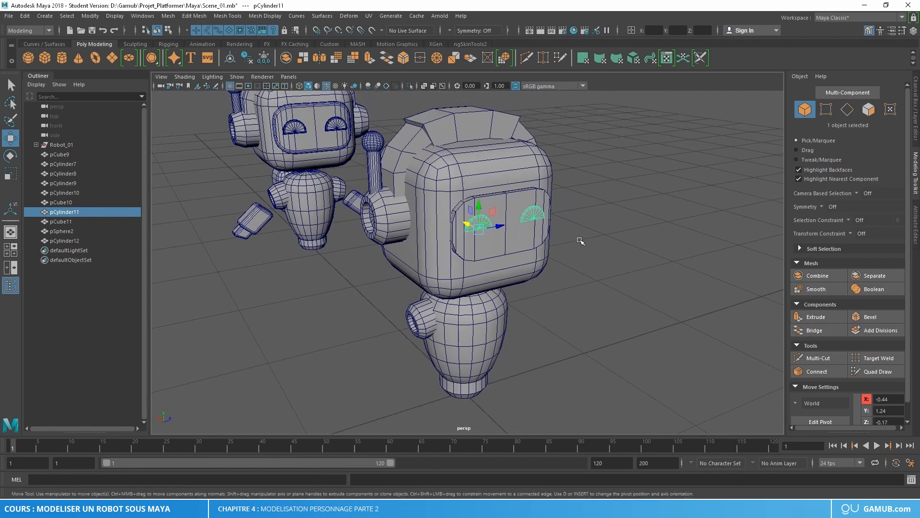
pyautogui.keyDown('alt'); pyautogui.moveTo(501, 228); pyautogui.dragTo(541, 214, button='right'); pyautogui.keyUp('alt')
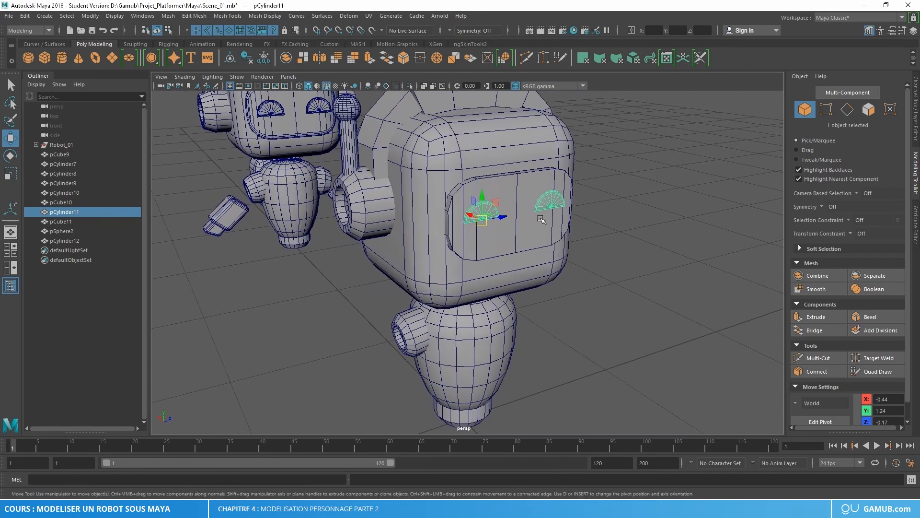
pyautogui.keyDown('alt'); pyautogui.moveTo(540, 214); pyautogui.dragTo(545, 263, button='middle'); pyautogui.keyUp('alt')
# Step: Select the face panel and pick the run of front edges along its upper rim in edge mode
pyautogui.click(522, 239)
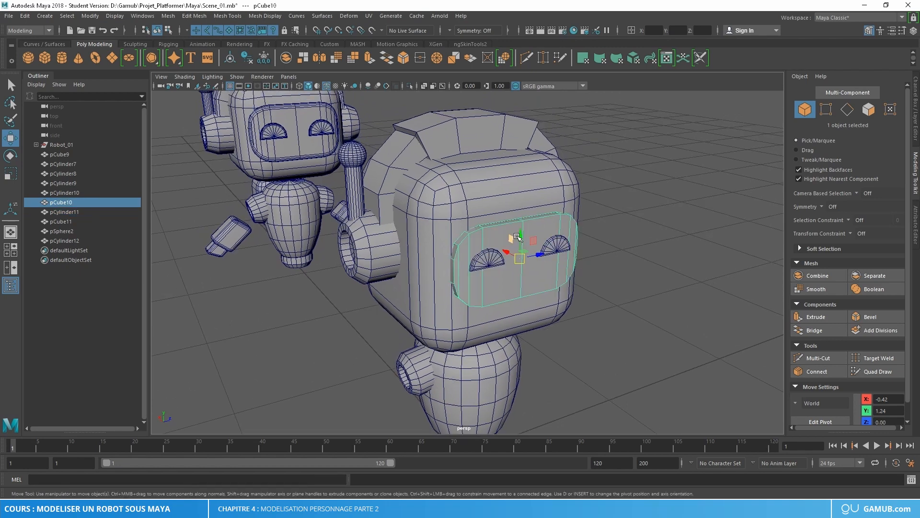
pyautogui.keyDown('alt'); pyautogui.moveTo(518, 237); pyautogui.dragTo(560, 247, button='right'); pyautogui.keyUp('alt')
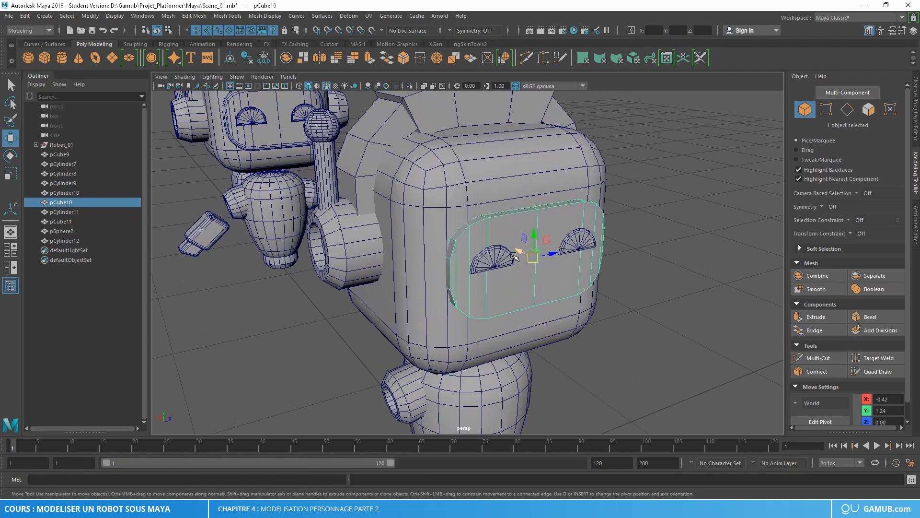
pyautogui.keyDown('alt'); pyautogui.moveTo(526, 209); pyautogui.dragTo(456, 237); pyautogui.keyUp('alt')
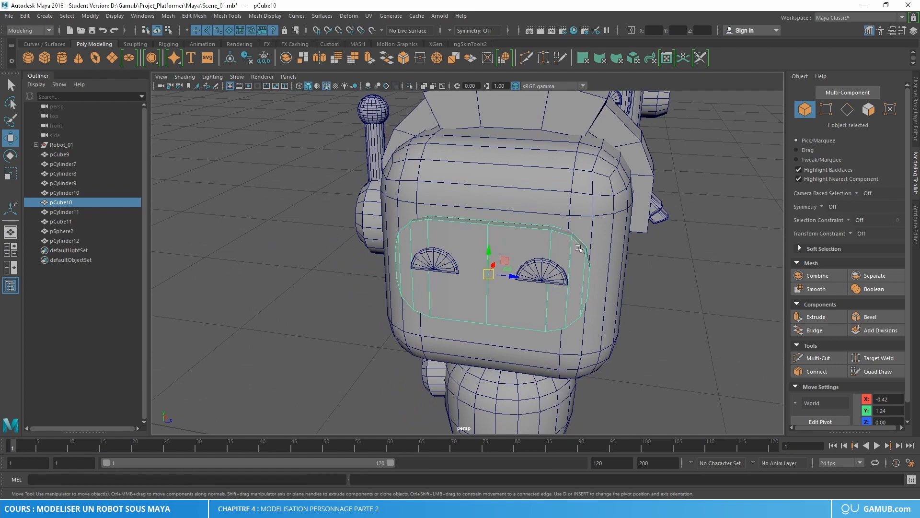
pyautogui.keyDown('alt'); pyautogui.moveTo(579, 248); pyautogui.dragTo(504, 192); pyautogui.keyUp('alt')
pyautogui.scroll(3, 472, 187)
pyautogui.scroll(4, 507, 199)
pyautogui.scroll(-3, 479, 182)
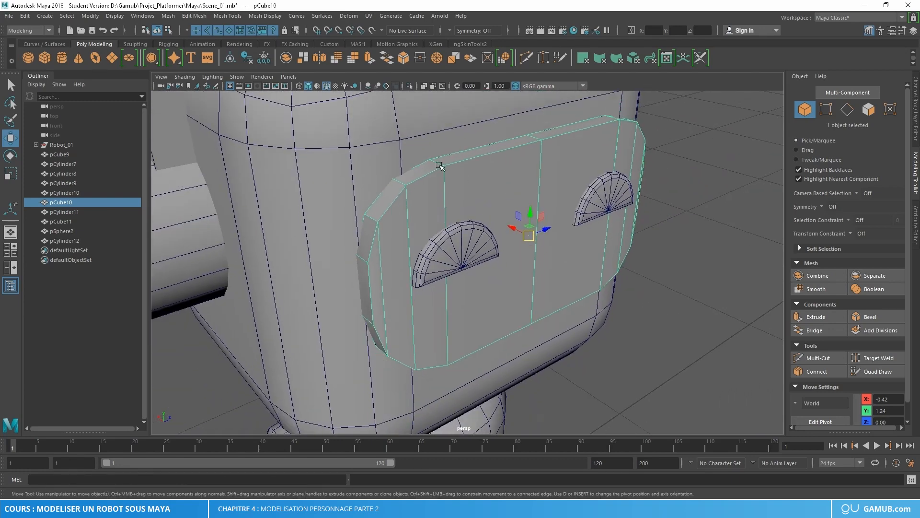
pyautogui.keyDown('alt'); pyautogui.moveTo(438, 184); pyautogui.dragTo(496, 165); pyautogui.keyUp('alt')
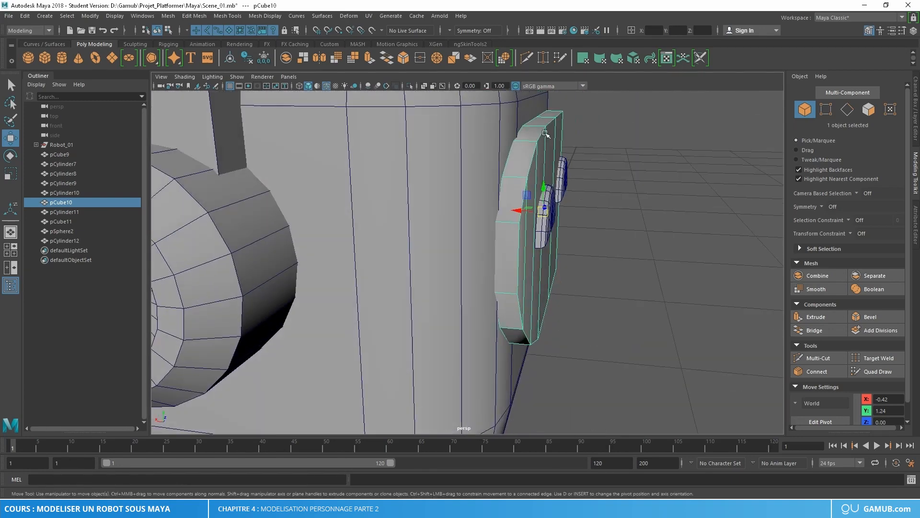
pyautogui.keyDown('alt'); pyautogui.moveTo(545, 133); pyautogui.dragTo(495, 178); pyautogui.keyUp('alt')
pyautogui.scroll(2, 495, 178)
pyautogui.moveTo(450, 196); pyautogui.dragTo(450, 175, button='right')
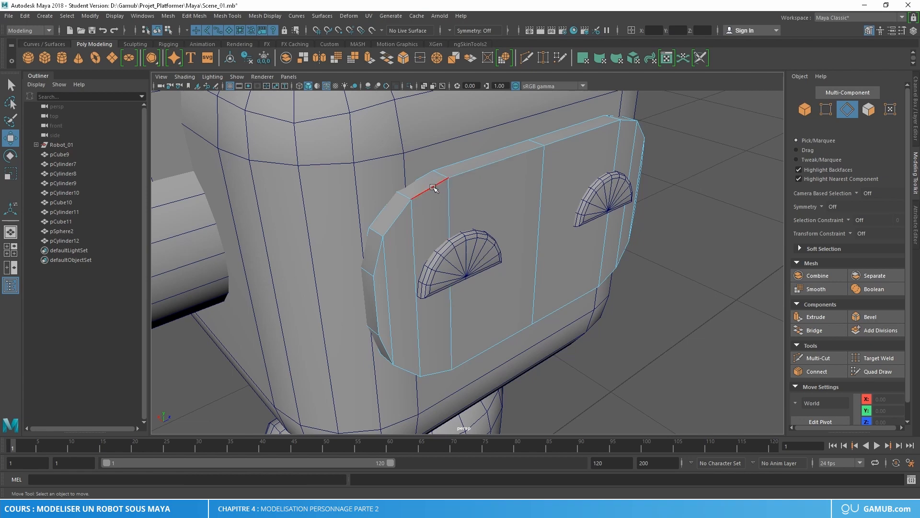
pyautogui.doubleClick(434, 188)
pyautogui.keyDown('alt'); pyautogui.moveTo(434, 188); pyautogui.dragTo(461, 181); pyautogui.keyUp('alt')
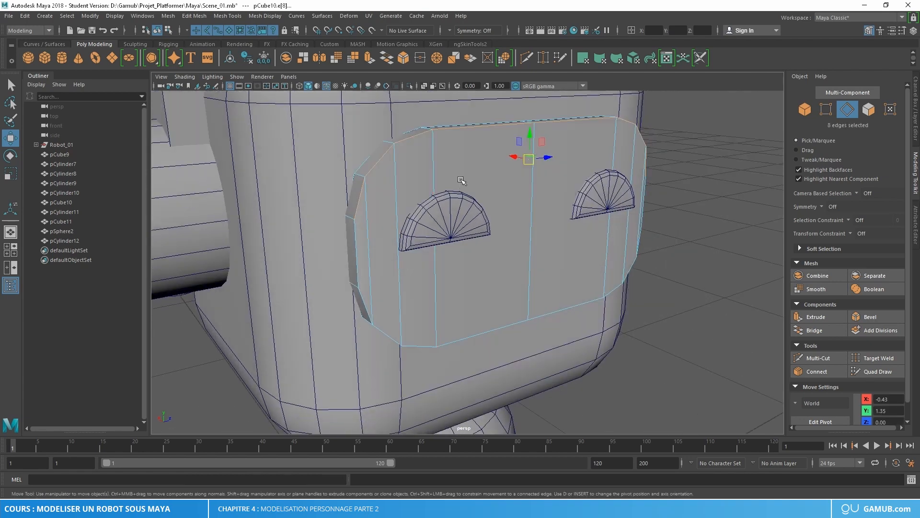
# Step: Add the front rim edges down one side of the face panel and around its lower corner to the selection
pyautogui.scroll(2, 527, 163)
pyautogui.keyDown('alt'); pyautogui.moveTo(378, 215); pyautogui.dragTo(396, 191); pyautogui.keyUp('alt')
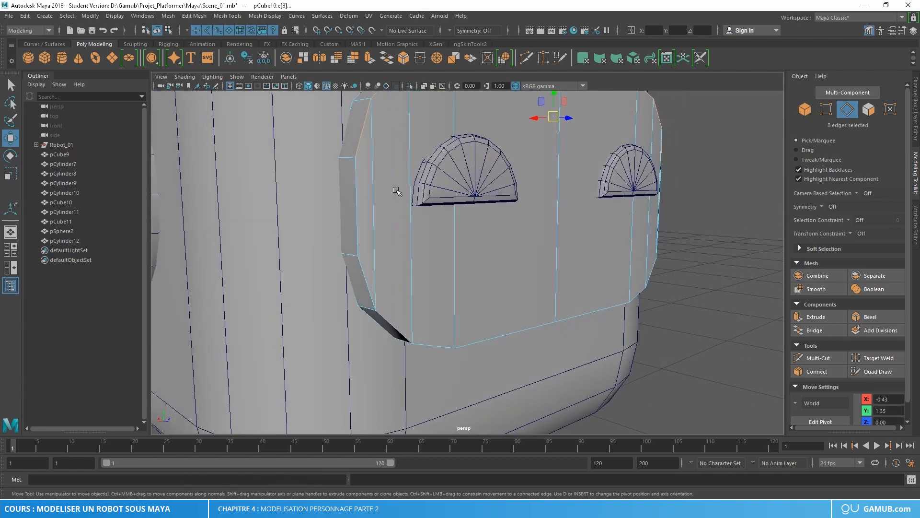
pyautogui.scroll(2, 364, 187)
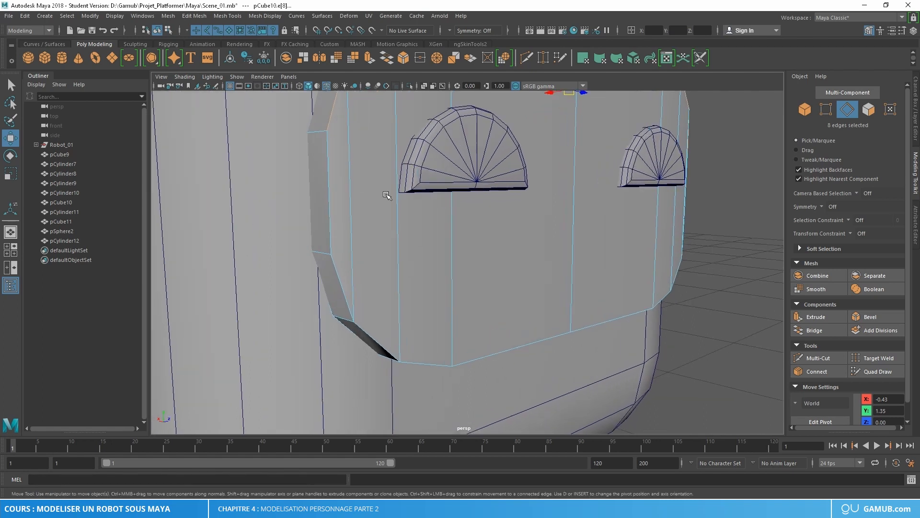
pyautogui.keyDown('shift'); pyautogui.click(330, 184); pyautogui.keyUp('shift')
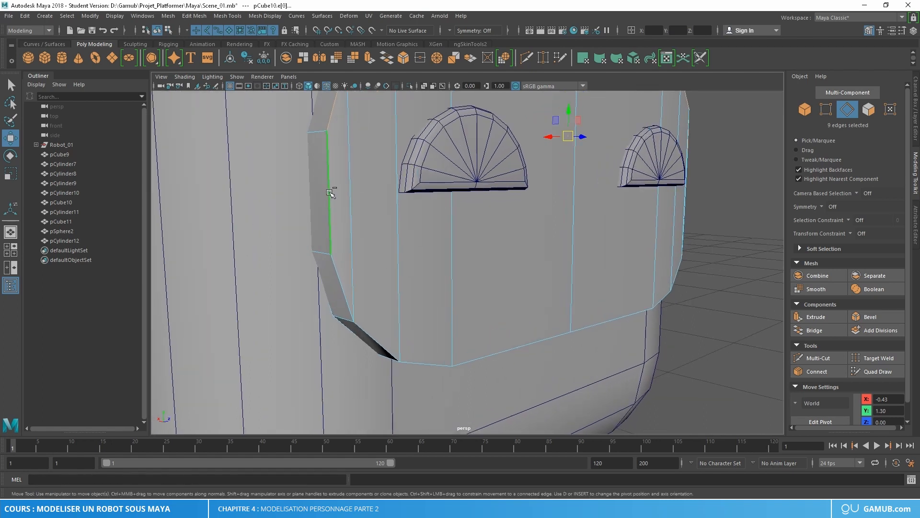
pyautogui.keyDown('shift'); pyautogui.click(335, 278); pyautogui.keyUp('shift')
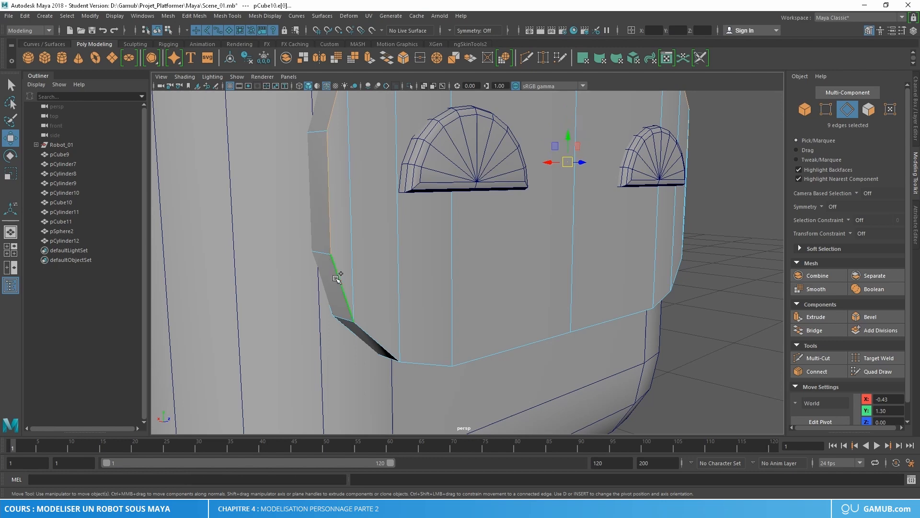
pyautogui.keyDown('shift'); pyautogui.click(377, 339); pyautogui.keyUp('shift')
# Step: Add the front edges along the panel's bottom and up the opposite side to complete the rim selection
pyautogui.keyDown('alt'); pyautogui.moveTo(475, 326); pyautogui.dragTo(488, 267); pyautogui.keyUp('alt')
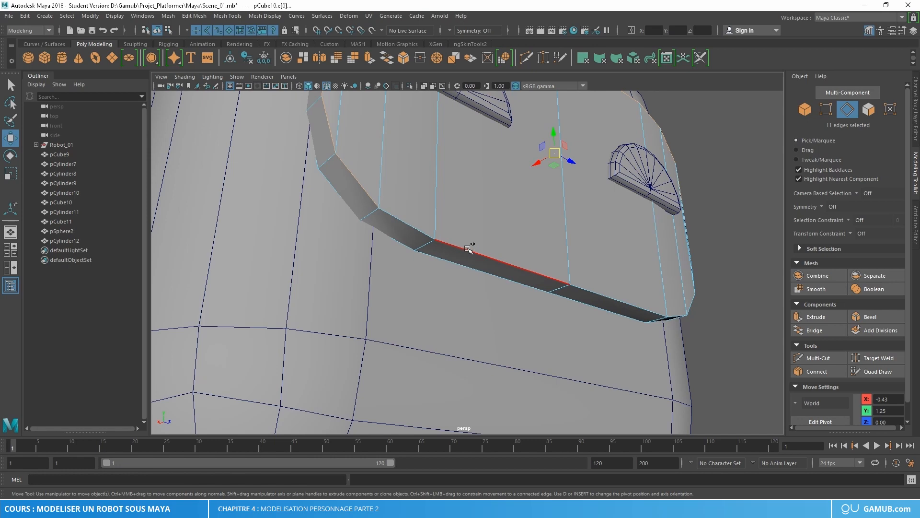
pyautogui.keyDown('shift'); pyautogui.click(482, 248); pyautogui.keyUp('shift')
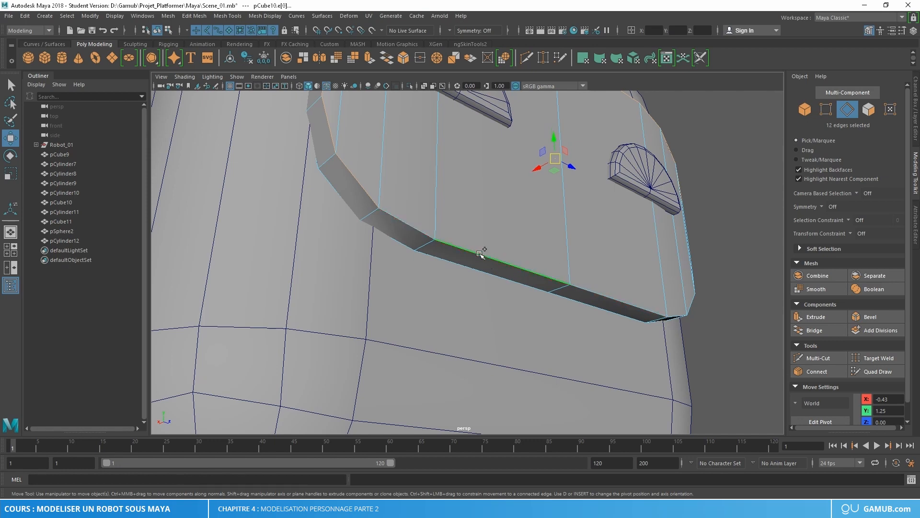
pyautogui.keyDown('alt'); pyautogui.moveTo(622, 325); pyautogui.dragTo(577, 301); pyautogui.keyUp('alt')
pyautogui.keyDown('shift'); pyautogui.click(597, 269); pyautogui.keyUp('shift')
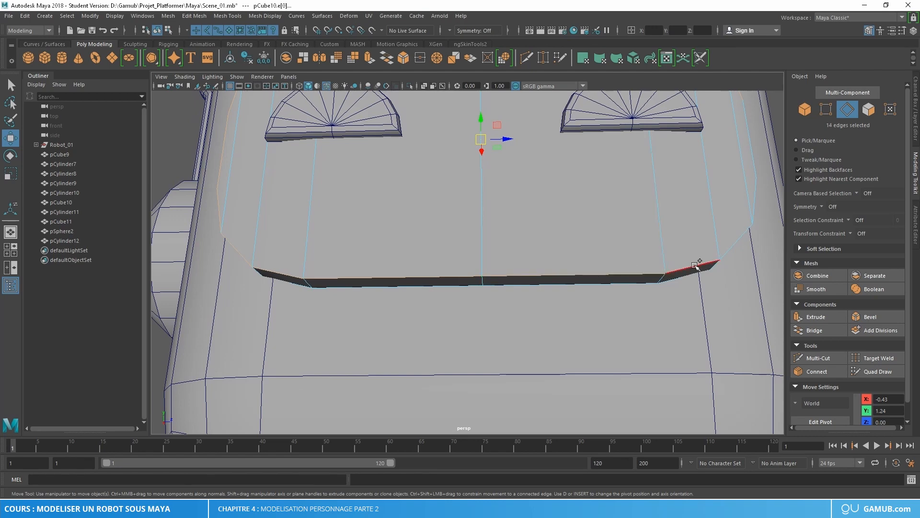
pyautogui.keyDown('alt'); pyautogui.moveTo(705, 259); pyautogui.dragTo(557, 265); pyautogui.keyUp('alt')
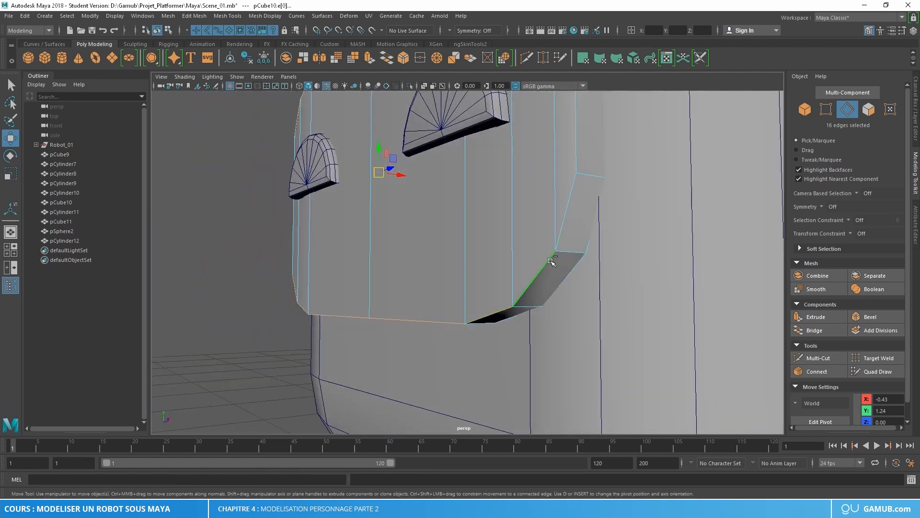
pyautogui.keyDown('shift'); pyautogui.click(576, 144); pyautogui.keyUp('shift')
pyautogui.keyDown('alt'); pyautogui.moveTo(518, 190); pyautogui.dragTo(540, 257); pyautogui.keyUp('alt')
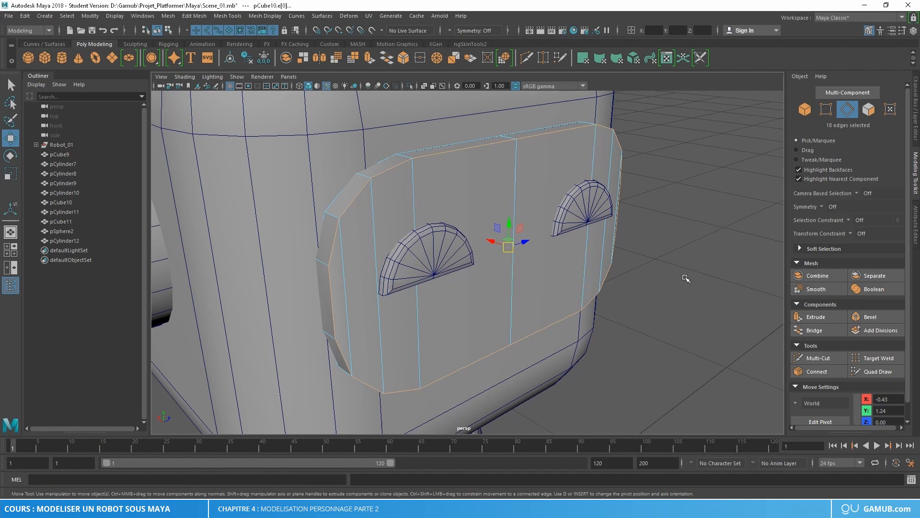
# Step: Bevel the face panel's front rim with fraction 0.63 and 2 segments, then return to object mode and deselect it
pyautogui.click(871, 316)
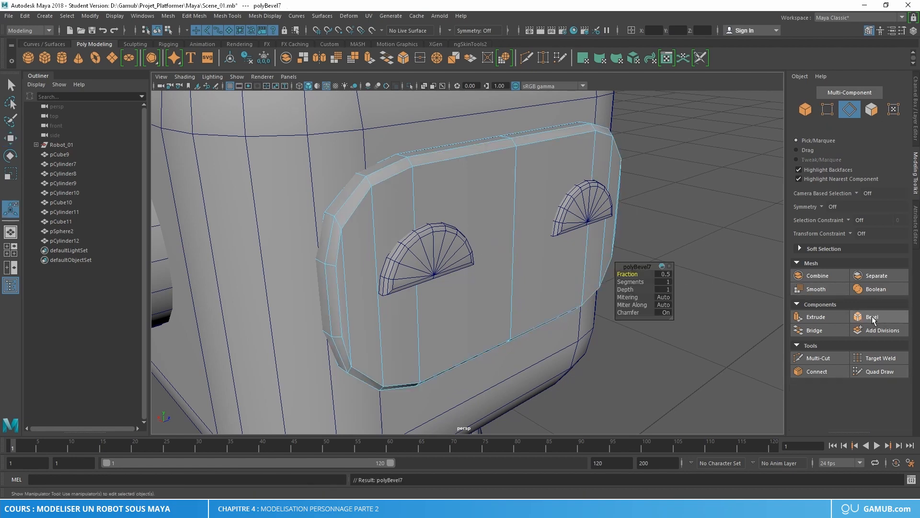
pyautogui.keyDown('alt'); pyautogui.moveTo(514, 253); pyautogui.dragTo(494, 190); pyautogui.keyUp('alt')
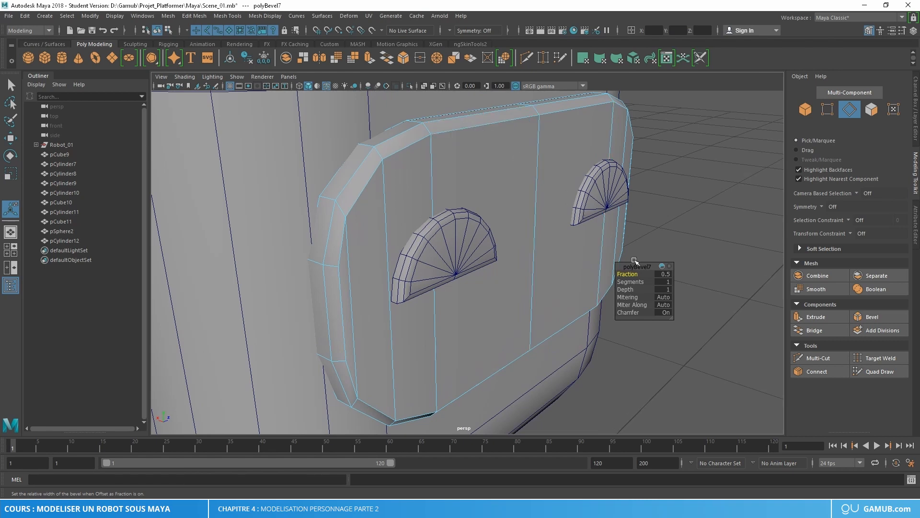
pyautogui.click(629, 282)
pyautogui.moveTo(629, 282)
pyautogui.mouseDown(button='middle')
pyautogui.moveTo(644, 273)
pyautogui.moveTo(635, 274)
pyautogui.mouseUp(button='middle')
pyautogui.click(629, 273)
pyautogui.keyDown('alt'); pyautogui.moveTo(540, 242); pyautogui.dragTo(518, 237); pyautogui.keyUp('alt')
pyautogui.keyDown('alt'); pyautogui.moveTo(518, 237); pyautogui.dragTo(538, 226, button='right'); pyautogui.keyUp('alt')
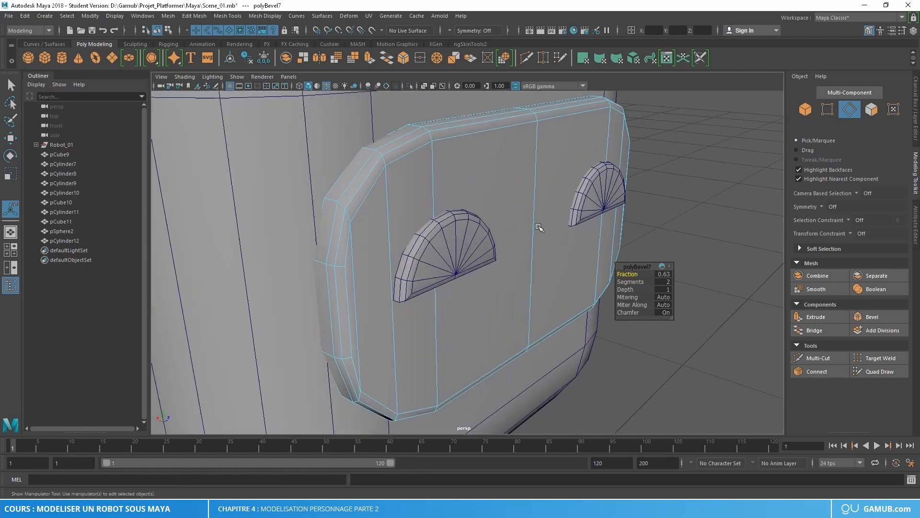
pyautogui.keyDown('alt'); pyautogui.moveTo(538, 226); pyautogui.dragTo(474, 216); pyautogui.keyUp('alt')
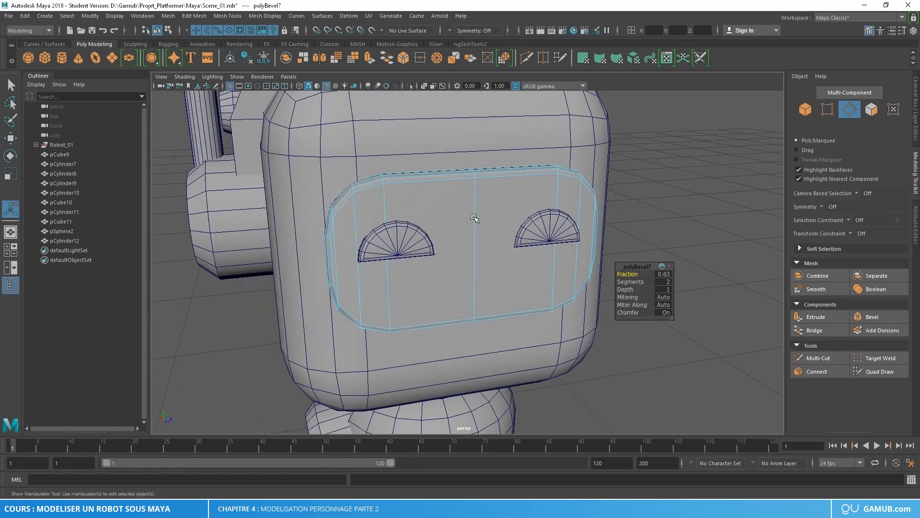
pyautogui.press('w')
pyautogui.moveTo(474, 216); pyautogui.dragTo(489, 205, button='right')
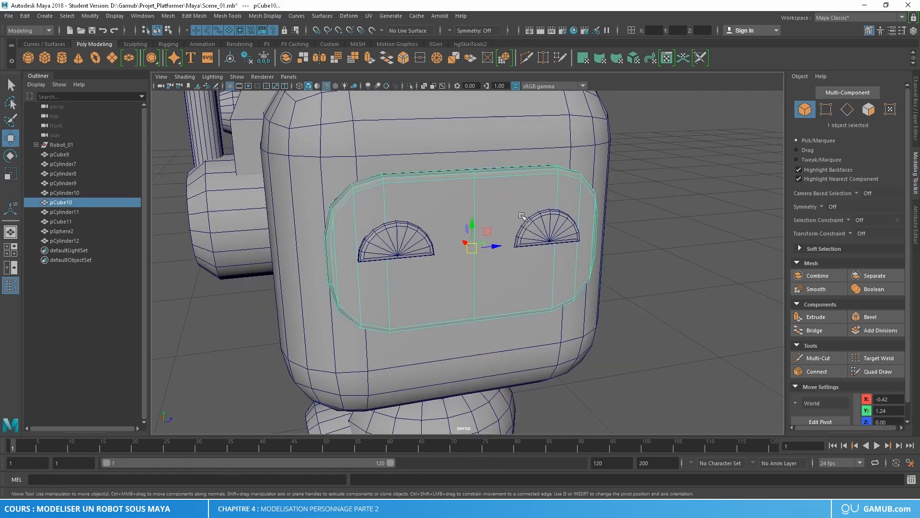
pyautogui.click(670, 321)
# Step: Select the headband over the new robot's head and switch it to edge mode
pyautogui.keyDown('alt'); pyautogui.moveTo(670, 321); pyautogui.dragTo(594, 297, button='right'); pyautogui.keyUp('alt')
pyautogui.keyDown('alt'); pyautogui.moveTo(625, 302); pyautogui.dragTo(651, 271, button='middle'); pyautogui.keyUp('alt')
pyautogui.keyDown('alt'); pyautogui.moveTo(651, 271); pyautogui.dragTo(605, 280); pyautogui.keyUp('alt')
pyautogui.keyDown('alt'); pyautogui.moveTo(570, 225); pyautogui.dragTo(598, 251, button='middle'); pyautogui.keyUp('alt')
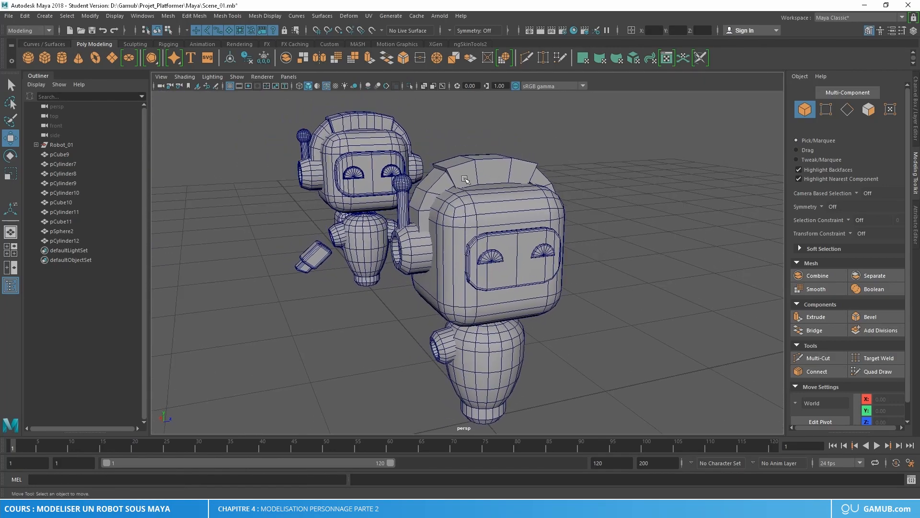
pyautogui.keyDown('alt'); pyautogui.moveTo(465, 180); pyautogui.dragTo(500, 186, button='right'); pyautogui.keyUp('alt')
pyautogui.keyDown('alt'); pyautogui.moveTo(484, 165); pyautogui.dragTo(490, 189, button='middle'); pyautogui.keyUp('alt')
pyautogui.keyDown('alt'); pyautogui.moveTo(481, 184); pyautogui.dragTo(526, 192, button='right'); pyautogui.keyUp('alt')
pyautogui.keyDown('alt'); pyautogui.moveTo(488, 165); pyautogui.dragTo(480, 176, button='middle'); pyautogui.keyUp('alt')
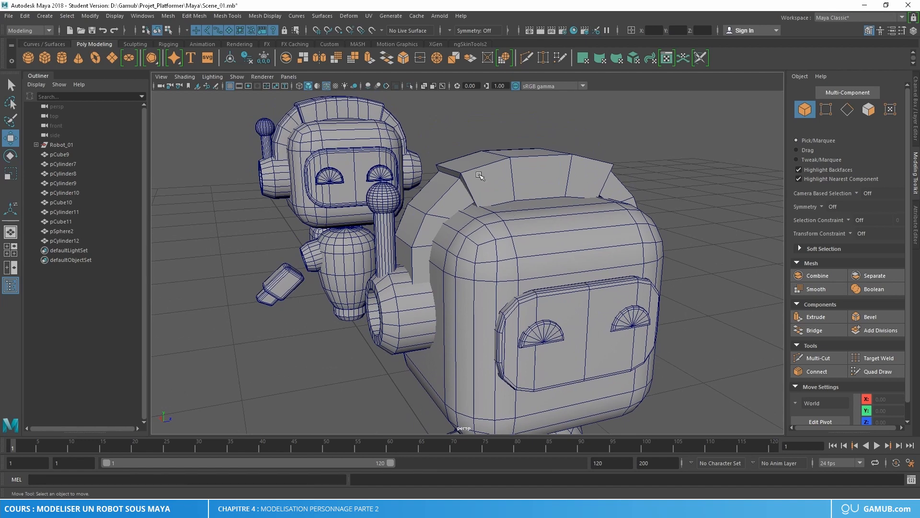
pyautogui.click(506, 179)
pyautogui.keyDown('alt'); pyautogui.moveTo(456, 177); pyautogui.dragTo(499, 177, button='right'); pyautogui.keyUp('alt')
pyautogui.keyDown('alt'); pyautogui.moveTo(498, 176); pyautogui.dragTo(512, 193, button='middle'); pyautogui.keyUp('alt')
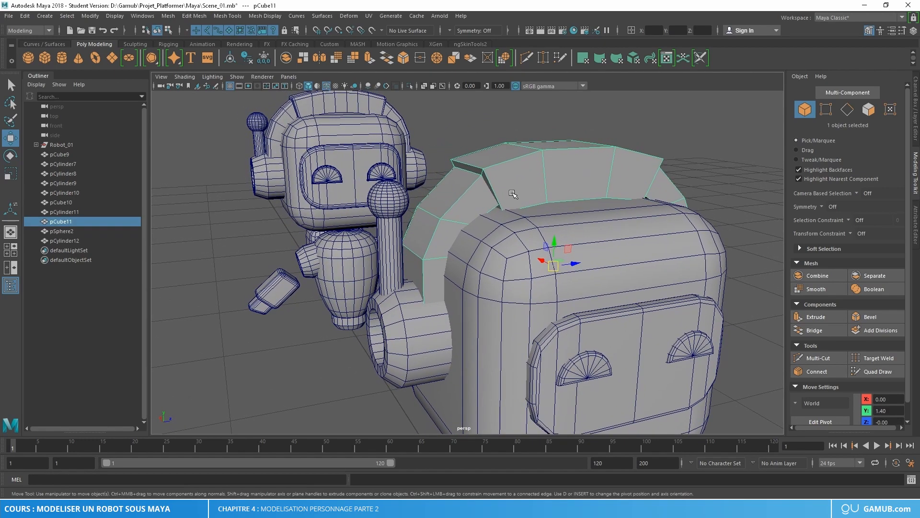
pyautogui.keyDown('alt'); pyautogui.moveTo(512, 193); pyautogui.dragTo(538, 194, button='right'); pyautogui.keyUp('alt')
pyautogui.rightClick(531, 163)
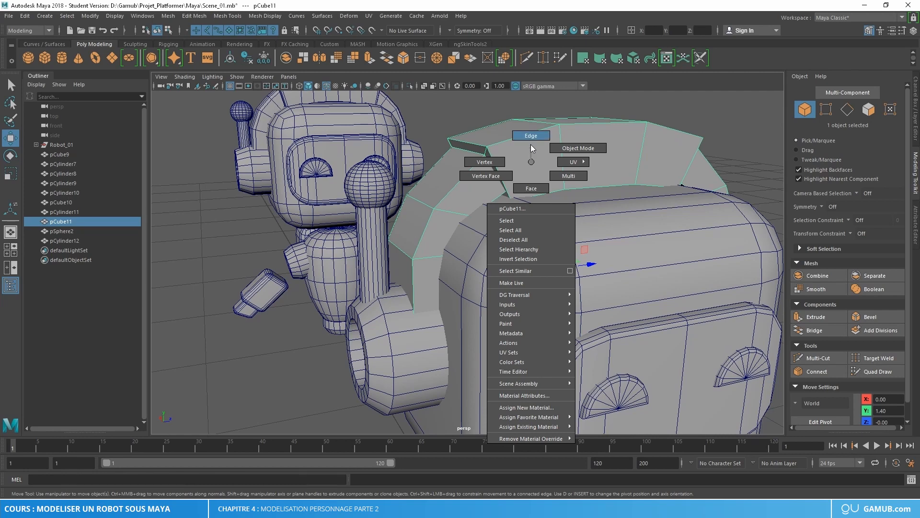
pyautogui.click(530, 145)
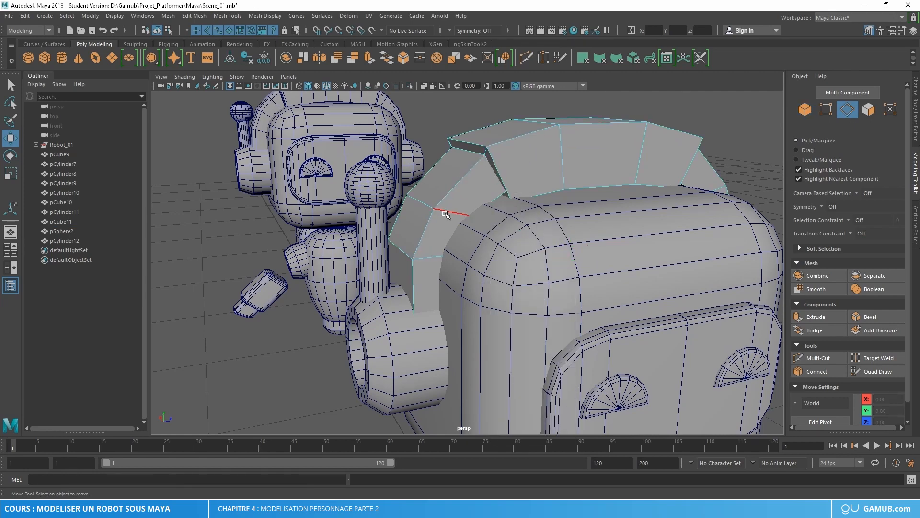
# Step: Select the headband's outer border edge loops along both its front and back sides
pyautogui.doubleClick(422, 230)
pyautogui.keyDown('alt'); pyautogui.moveTo(474, 176); pyautogui.dragTo(625, 180); pyautogui.keyUp('alt')
pyautogui.keyDown('shift'); pyautogui.doubleClick(428, 202); pyautogui.keyUp('shift')
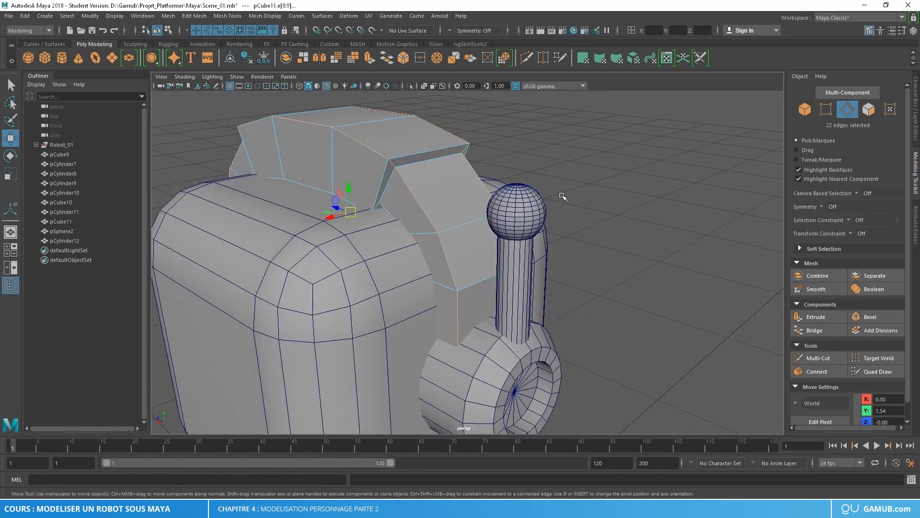
# Step: Add the edges at both ends of the headband's raised central section to the selection
pyautogui.keyDown('alt'); pyautogui.moveTo(563, 196); pyautogui.dragTo(466, 191); pyautogui.keyUp('alt')
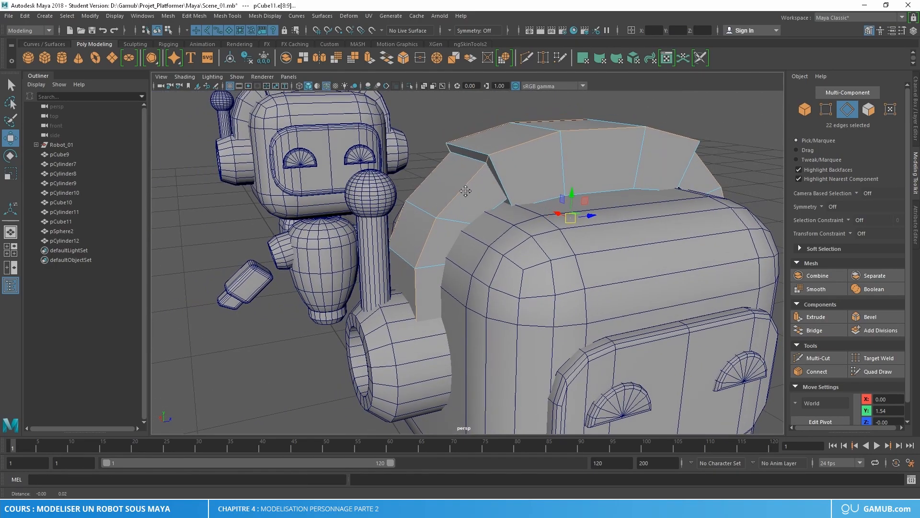
pyautogui.keyDown('alt'); pyautogui.moveTo(466, 191); pyautogui.dragTo(480, 223, button='middle'); pyautogui.keyUp('alt')
pyautogui.keyDown('alt'); pyautogui.moveTo(479, 222); pyautogui.dragTo(484, 212); pyautogui.keyUp('alt')
pyautogui.scroll(2, 515, 199)
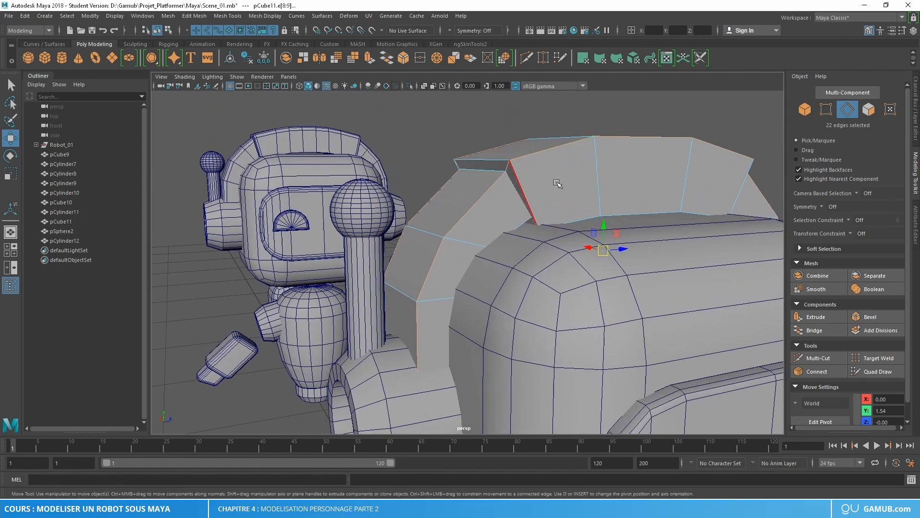
pyautogui.keyDown('alt'); pyautogui.moveTo(446, 174); pyautogui.dragTo(490, 186); pyautogui.keyUp('alt')
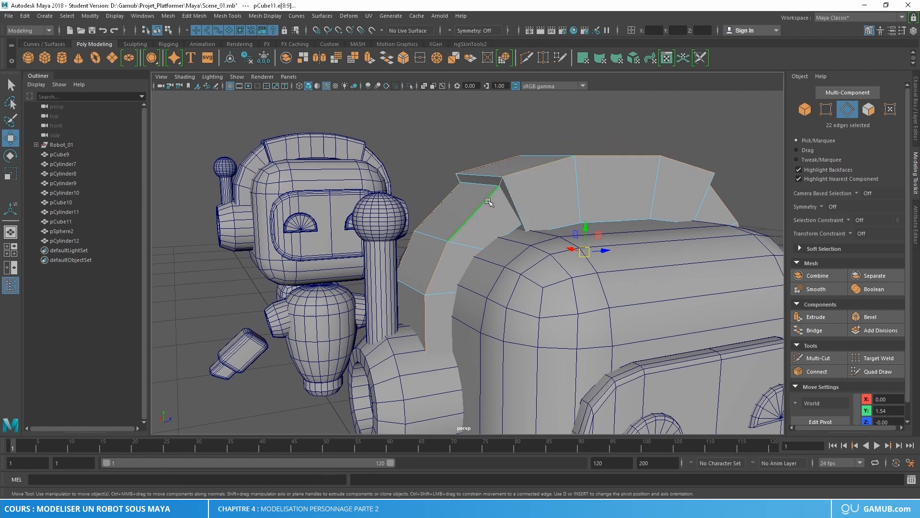
pyautogui.keyDown('alt'); pyautogui.moveTo(488, 197); pyautogui.dragTo(586, 211, button='right'); pyautogui.keyUp('alt')
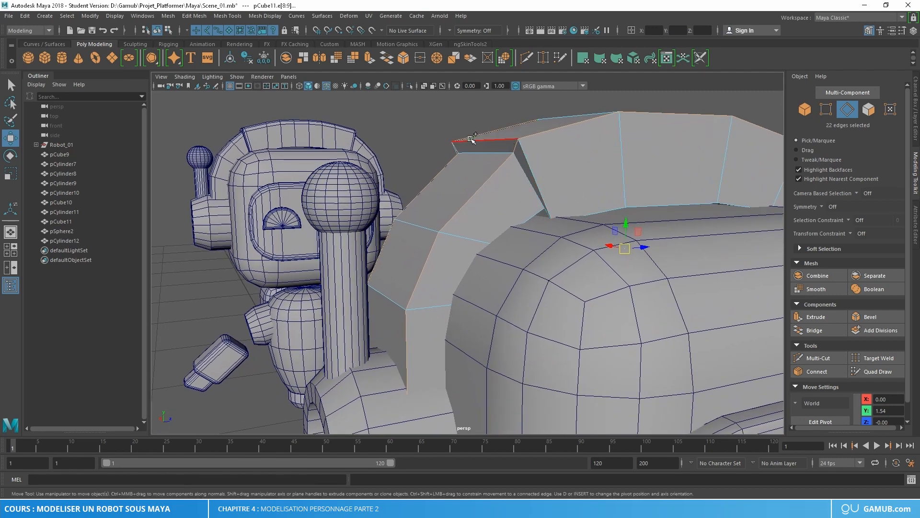
pyautogui.keyDown('alt'); pyautogui.moveTo(471, 139); pyautogui.dragTo(531, 165); pyautogui.keyUp('alt')
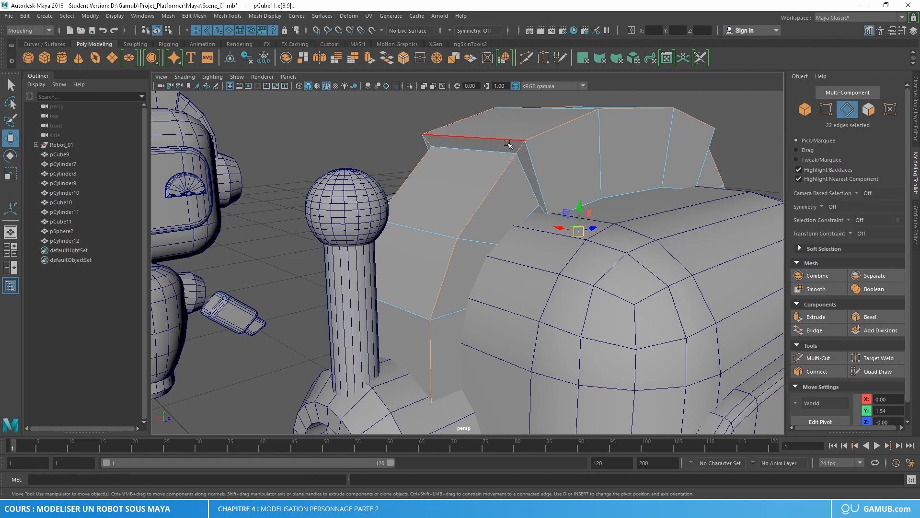
pyautogui.keyDown('alt'); pyautogui.moveTo(599, 214); pyautogui.dragTo(516, 157); pyautogui.keyUp('alt')
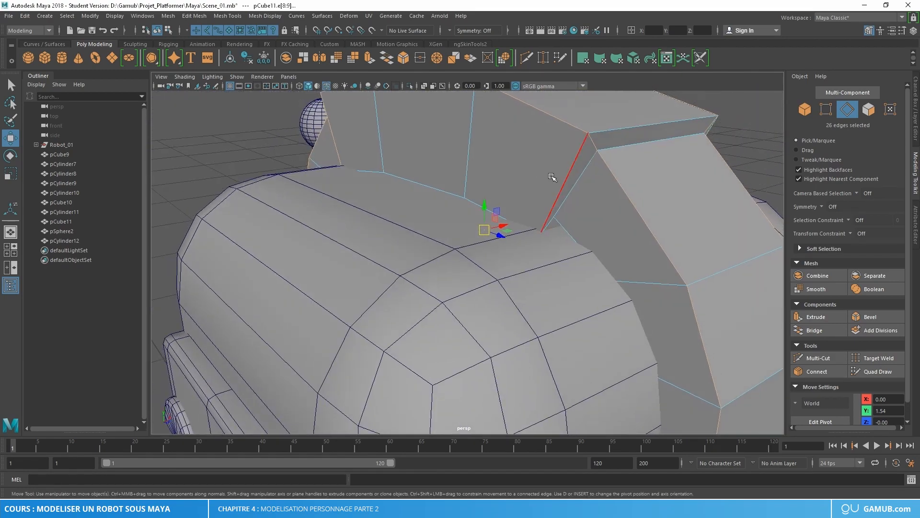
pyautogui.keyDown('alt'); pyautogui.moveTo(554, 182); pyautogui.dragTo(602, 193); pyautogui.keyUp('alt')
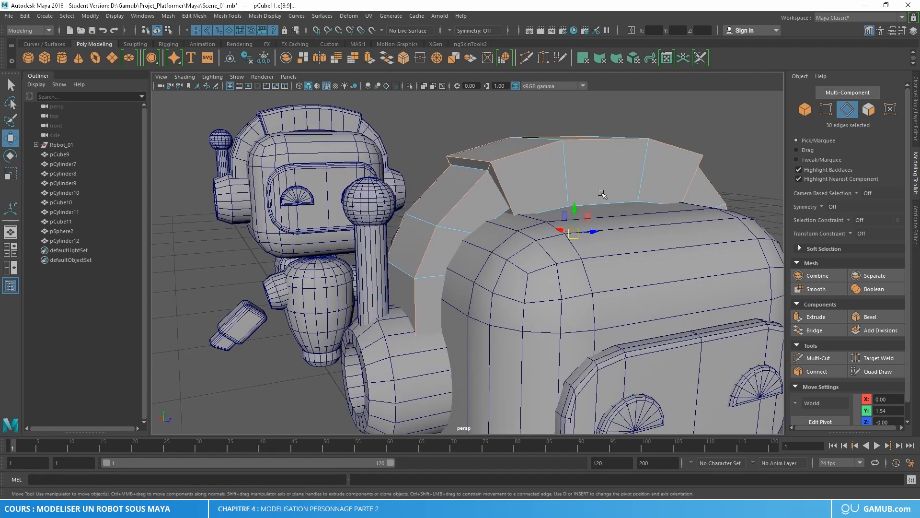
# Step: Bevel the selected headband edges with fraction 0.9 and 2 segments, then return to object mode and deselect the headband
pyautogui.click(879, 317)
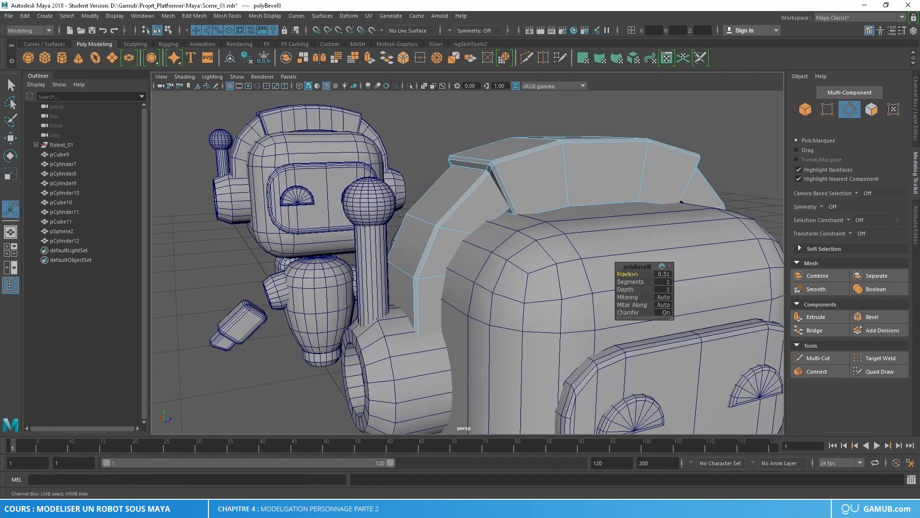
pyautogui.moveTo(628, 274); pyautogui.dragTo(644, 282)
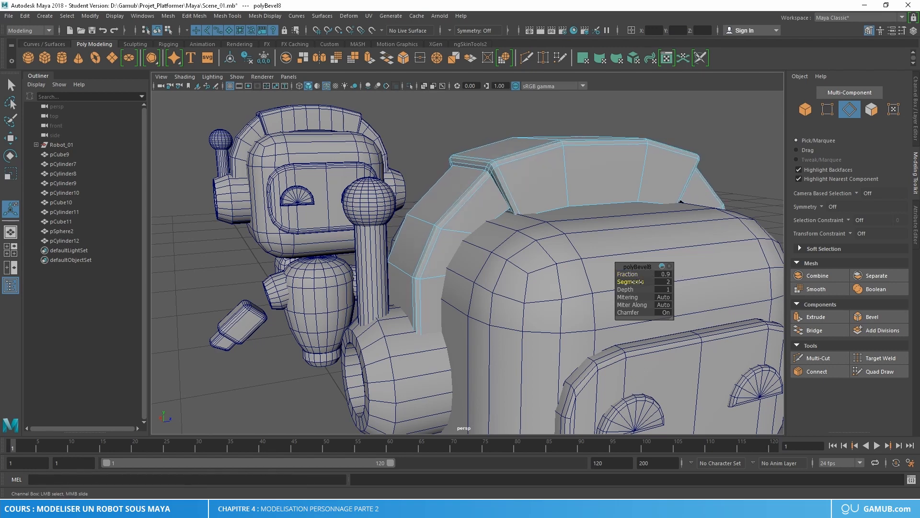
pyautogui.scroll(-4, 548, 181)
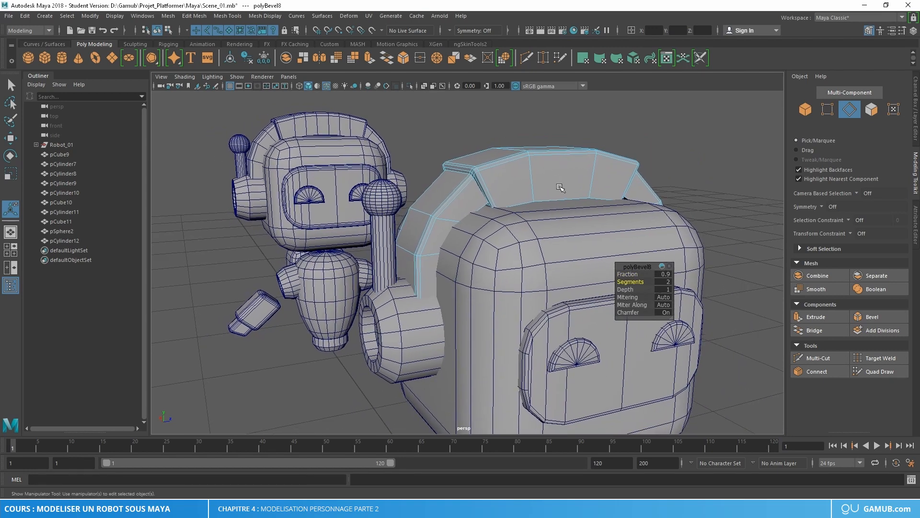
pyautogui.press('w')
pyautogui.moveTo(581, 199)
pyautogui.keyDown('alt'); pyautogui.mouseDown()
pyautogui.moveTo(544, 191)
pyautogui.moveTo(571, 190)
pyautogui.mouseUp(); pyautogui.keyUp('alt')
pyautogui.moveTo(557, 177); pyautogui.dragTo(586, 162, button='right')
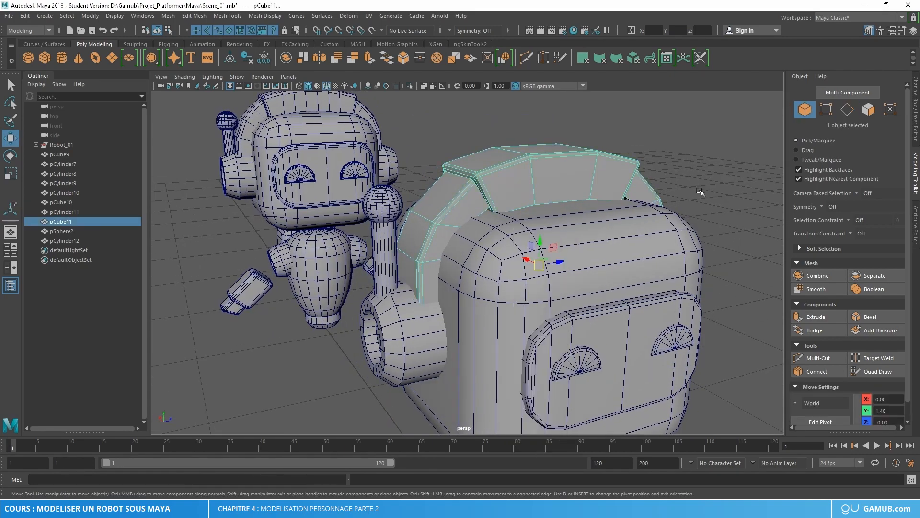
pyautogui.click(700, 191)
# Step: Examine the new robot's head and body beside the finished robot for parts still missing
pyautogui.scroll(-3, 710, 264)
pyautogui.keyDown('alt'); pyautogui.moveTo(675, 300); pyautogui.dragTo(651, 240, button='middle'); pyautogui.keyUp('alt')
pyautogui.keyDown('alt'); pyautogui.moveTo(676, 248); pyautogui.dragTo(613, 244, button='right'); pyautogui.keyUp('alt')
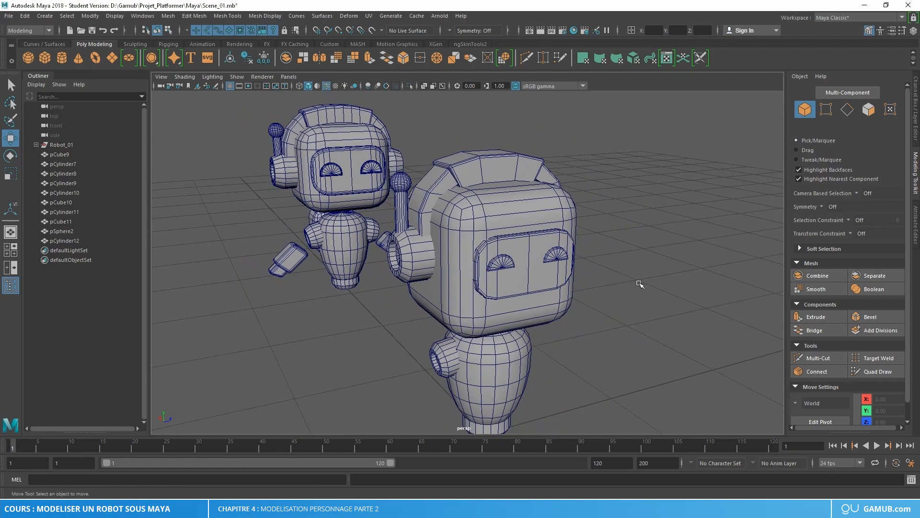
pyautogui.keyDown('alt'); pyautogui.moveTo(640, 283); pyautogui.dragTo(639, 228, button='middle'); pyautogui.keyUp('alt')
pyautogui.keyDown('alt'); pyautogui.moveTo(631, 232); pyautogui.dragTo(621, 251); pyautogui.keyUp('alt')
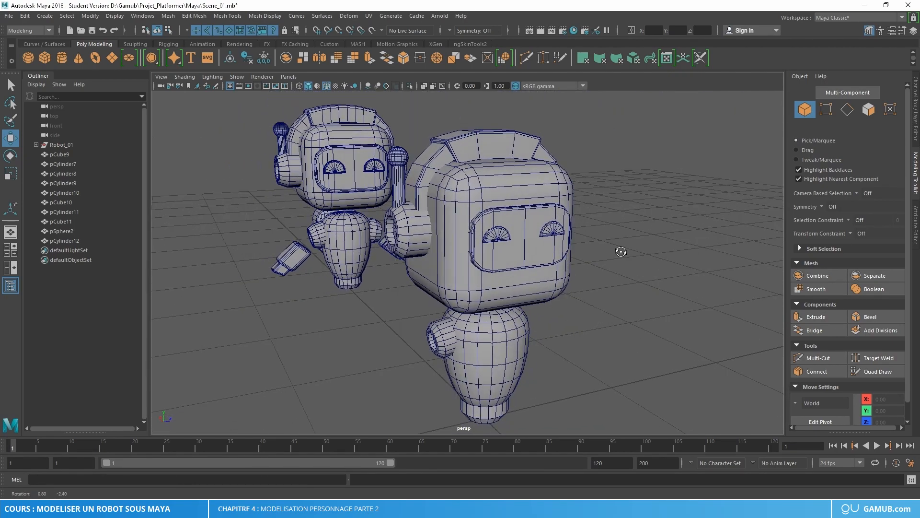
pyautogui.keyDown('alt'); pyautogui.moveTo(622, 295); pyautogui.dragTo(617, 251, button='middle'); pyautogui.keyUp('alt')
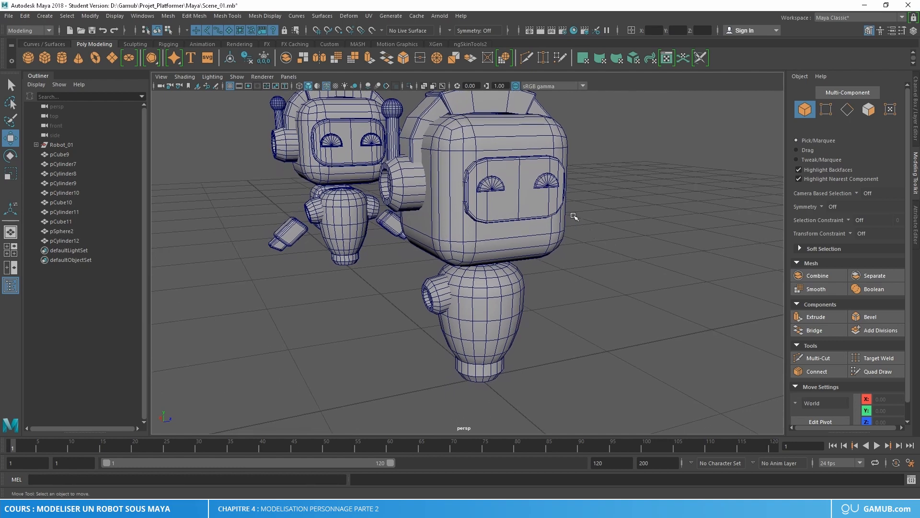
pyautogui.scroll(2, 612, 227)
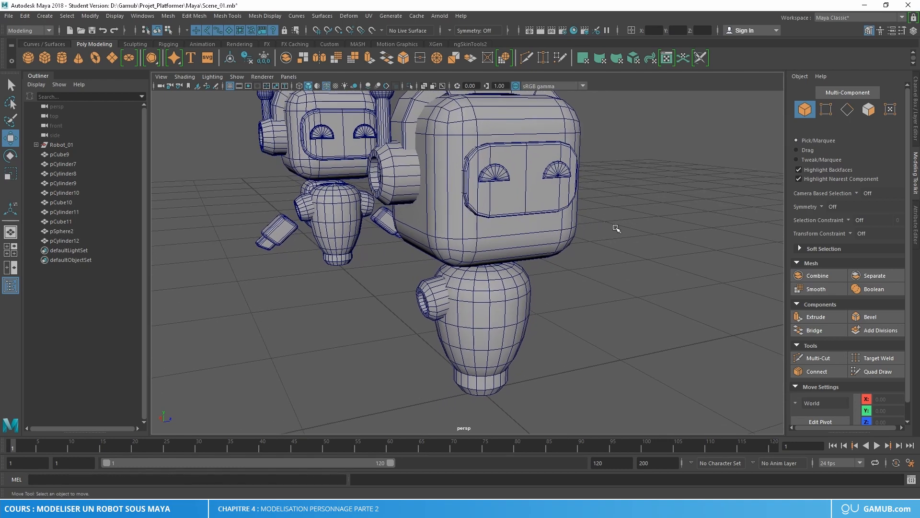
pyautogui.keyDown('alt'); pyautogui.moveTo(647, 297); pyautogui.dragTo(586, 313, button='right'); pyautogui.keyUp('alt')
pyautogui.keyDown('alt'); pyautogui.moveTo(586, 312); pyautogui.dragTo(603, 273, button='middle'); pyautogui.keyUp('alt')
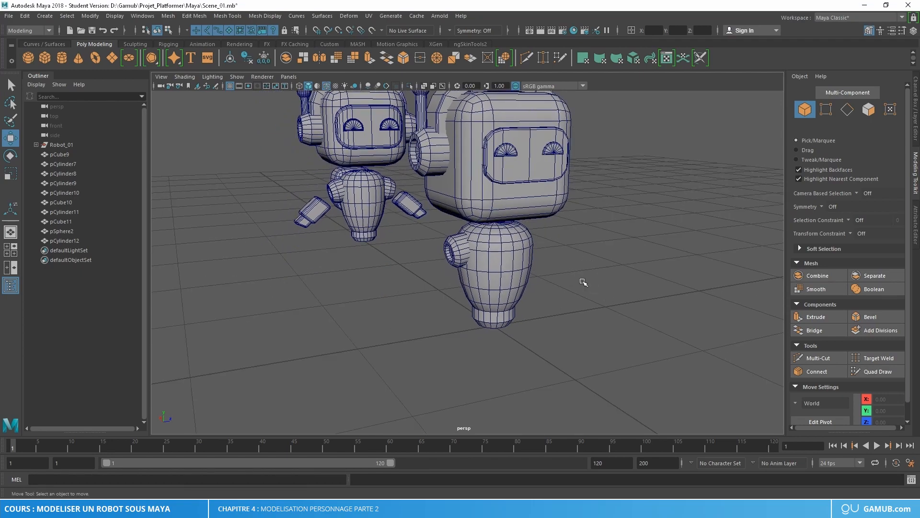
pyautogui.scroll(6, 654, 300)
pyautogui.keyDown('alt'); pyautogui.moveTo(610, 275); pyautogui.dragTo(597, 324, button='middle'); pyautogui.keyUp('alt')
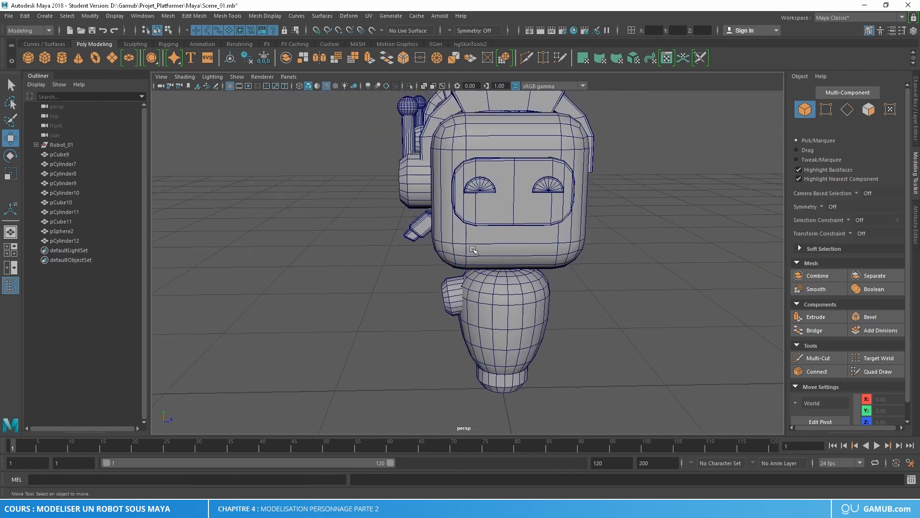
# Step: Select the ear cylinder on the side of the head and snap its pivot to the robot's centre line along Z
pyautogui.click(408, 182)
pyautogui.keyDown('alt'); pyautogui.moveTo(424, 277); pyautogui.dragTo(484, 275); pyautogui.keyUp('alt')
pyautogui.keyDown('shift'); pyautogui.click(450, 305); pyautogui.keyUp('shift')
pyautogui.keyDown('alt'); pyautogui.moveTo(556, 219); pyautogui.dragTo(538, 264); pyautogui.keyUp('alt')
pyautogui.click(407, 177)
pyautogui.keyDown('alt'); pyautogui.moveTo(407, 178); pyautogui.dragTo(442, 233); pyautogui.keyUp('alt')
pyautogui.keyDown('alt'); pyautogui.moveTo(404, 203); pyautogui.dragTo(400, 206); pyautogui.keyUp('alt')
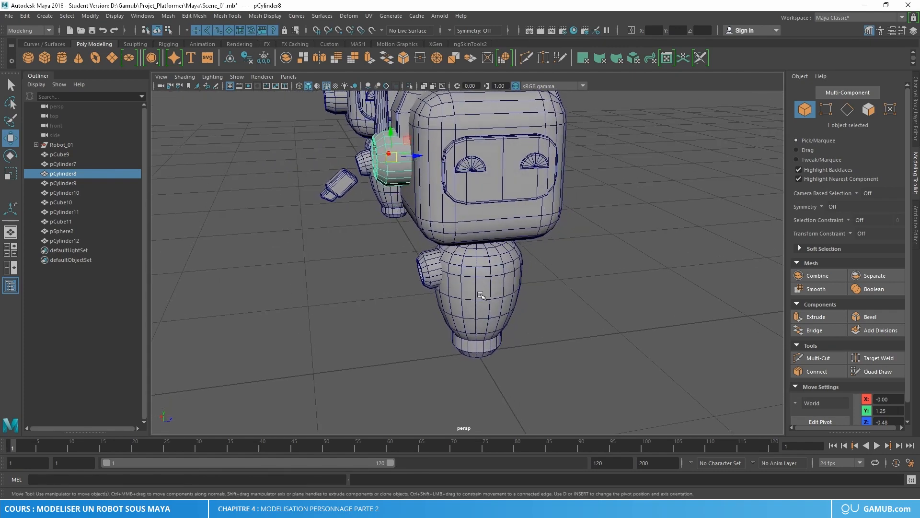
pyautogui.keyDown('alt'); pyautogui.moveTo(481, 294); pyautogui.dragTo(448, 232); pyautogui.keyUp('alt')
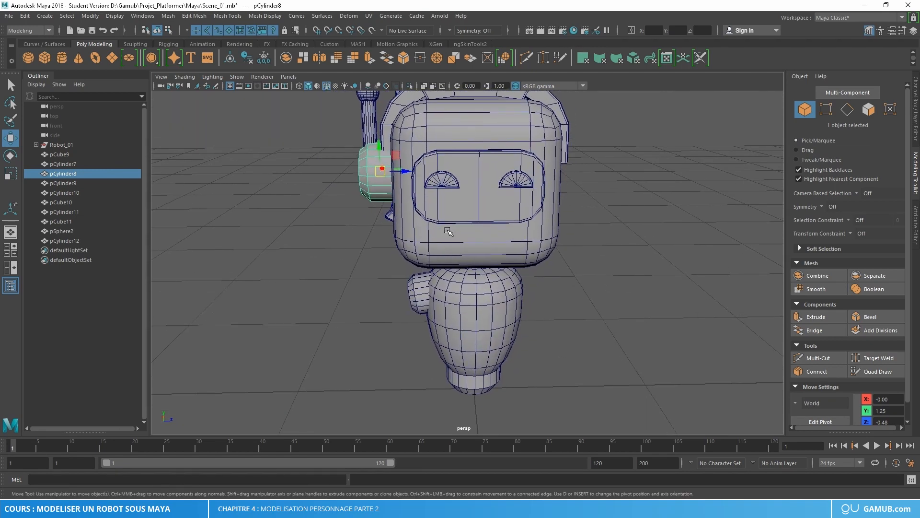
pyautogui.press('Insert')
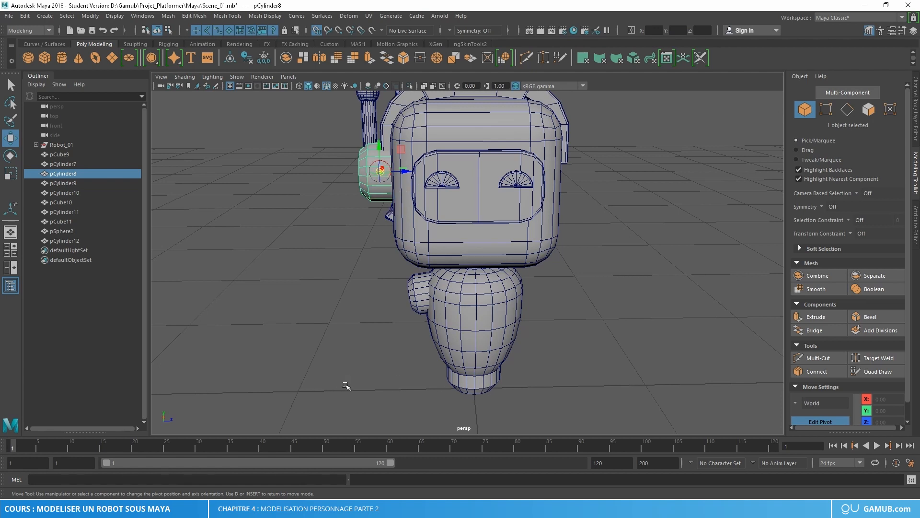
pyautogui.moveTo(411, 167); pyautogui.dragTo(407, 174)
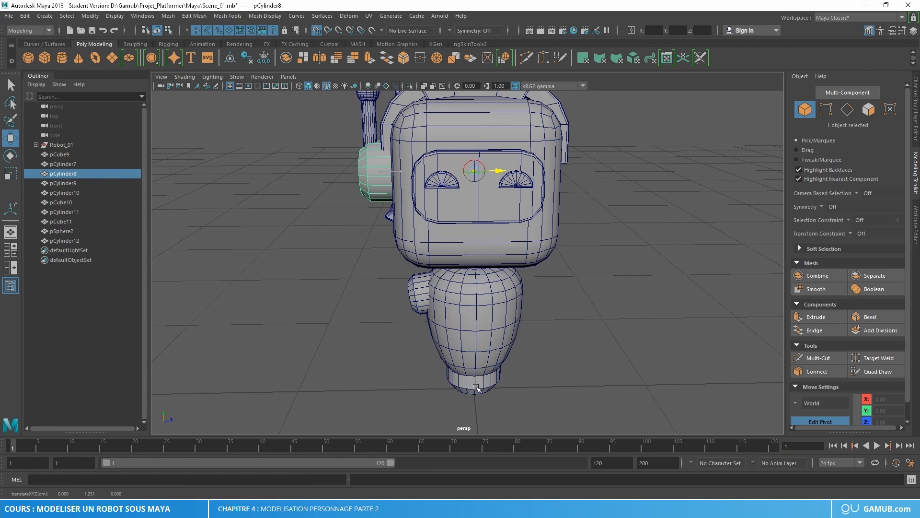
pyautogui.press('d')
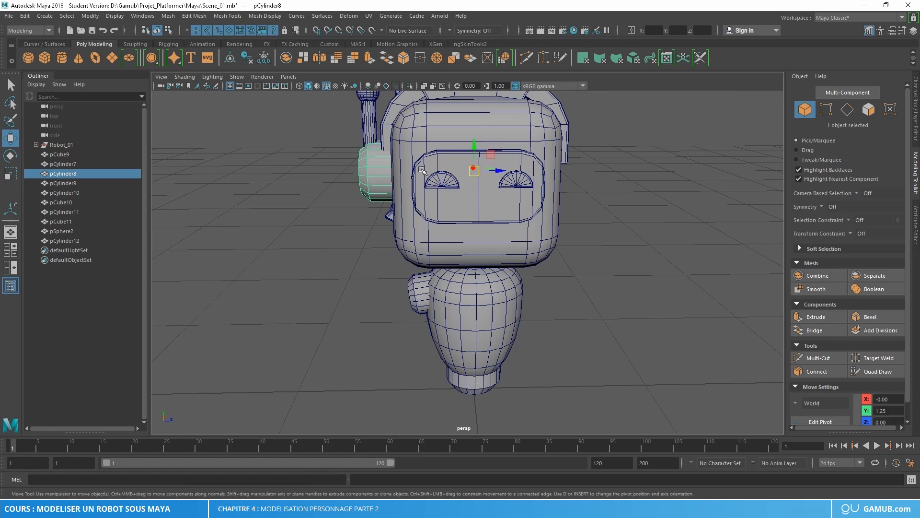
# Step: Mirror the ear cylinder to the other side of the head across the world Z axis in the + direction
pyautogui.keyDown('alt'); pyautogui.moveTo(489, 301); pyautogui.dragTo(451, 306); pyautogui.keyUp('alt')
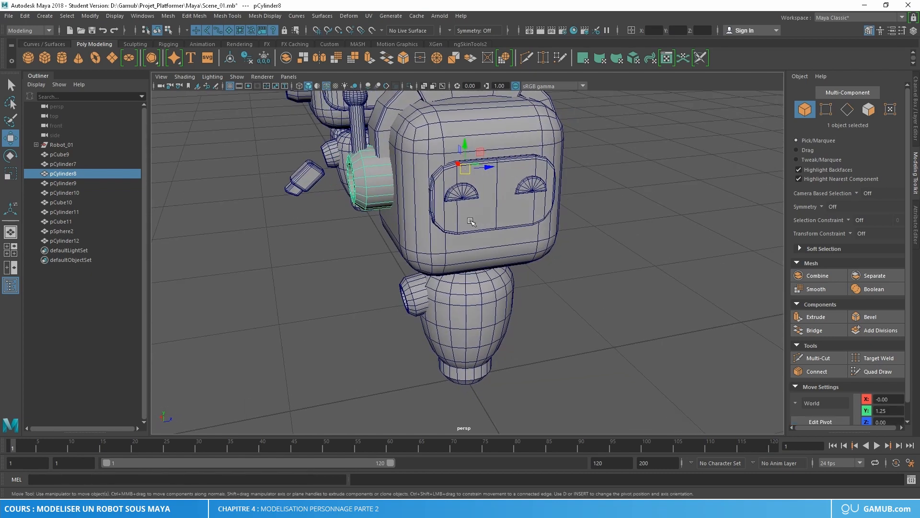
pyautogui.click(168, 15)
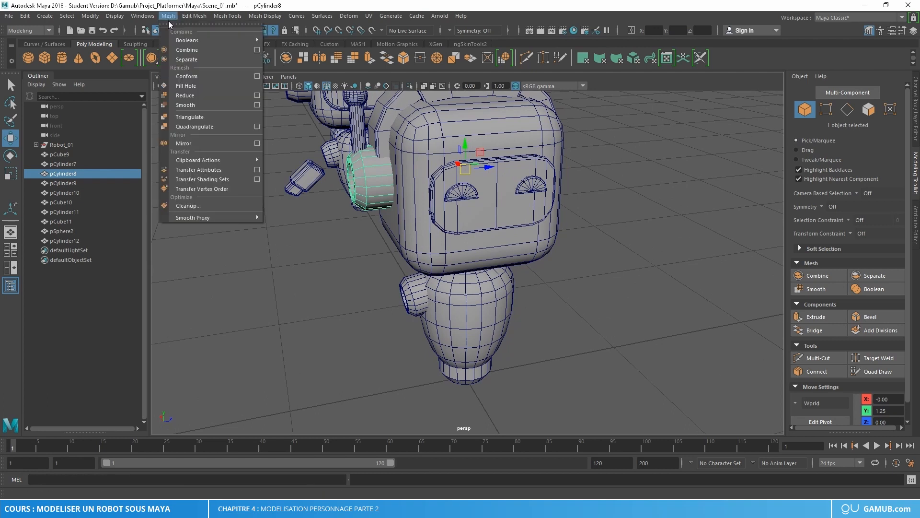
pyautogui.click(199, 142)
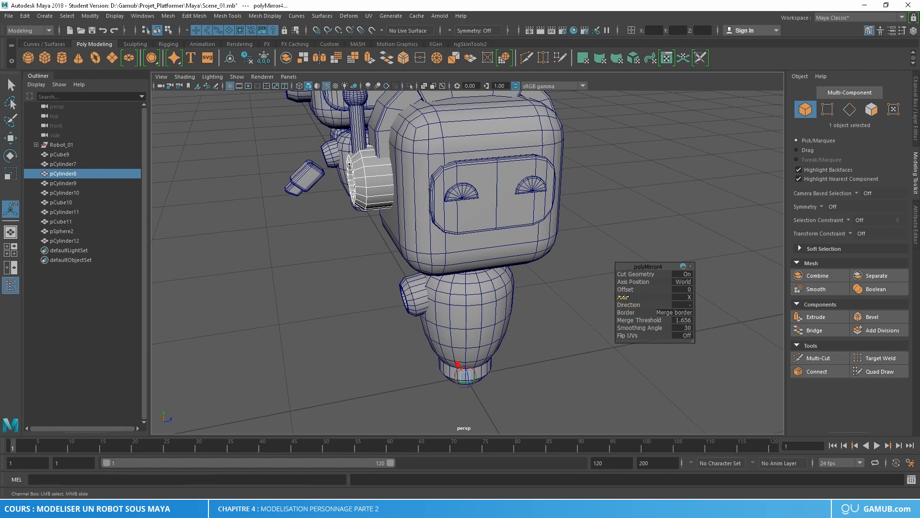
pyautogui.moveTo(678, 306); pyautogui.dragTo(759, 307)
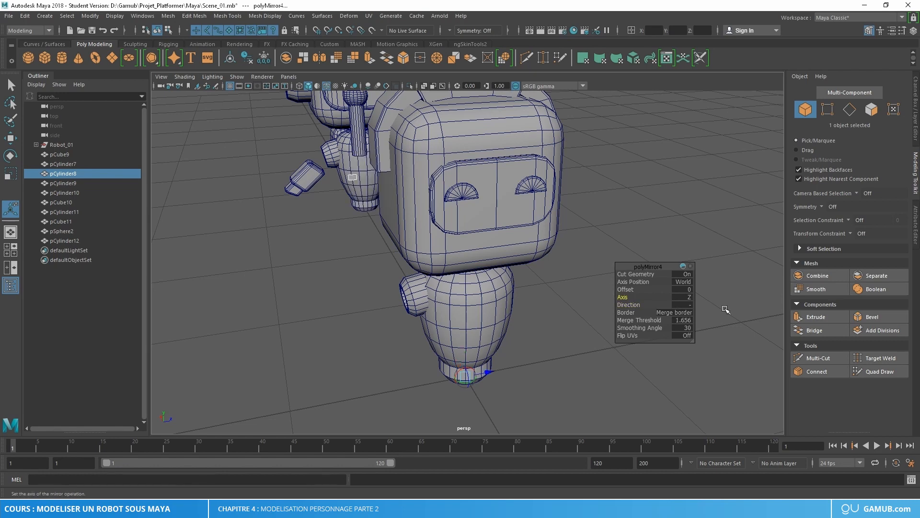
pyautogui.moveTo(636, 305); pyautogui.dragTo(602, 305)
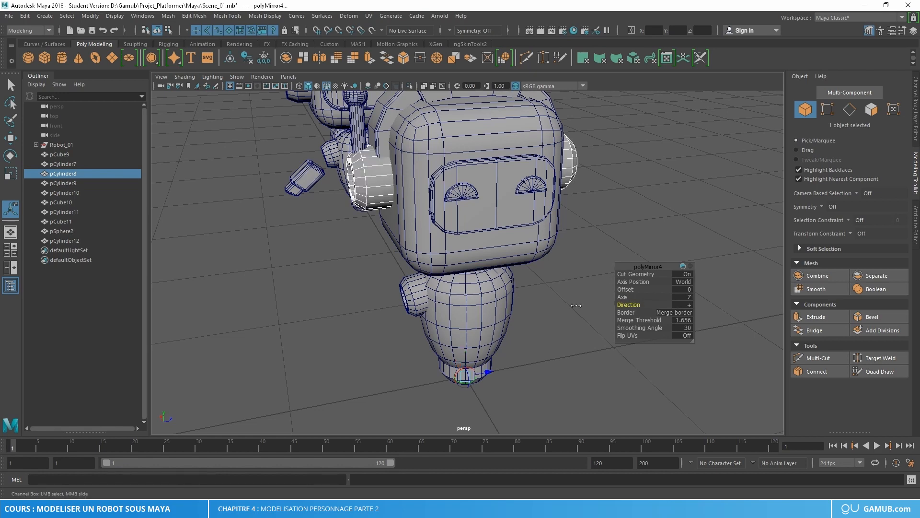
pyautogui.keyDown('alt'); pyautogui.moveTo(544, 329); pyautogui.dragTo(485, 335); pyautogui.keyUp('alt')
pyautogui.press('w')
# Step: Select the shoulder cylinder on the body and snap its pivot to the robot's centre line along Z
pyautogui.click(415, 300)
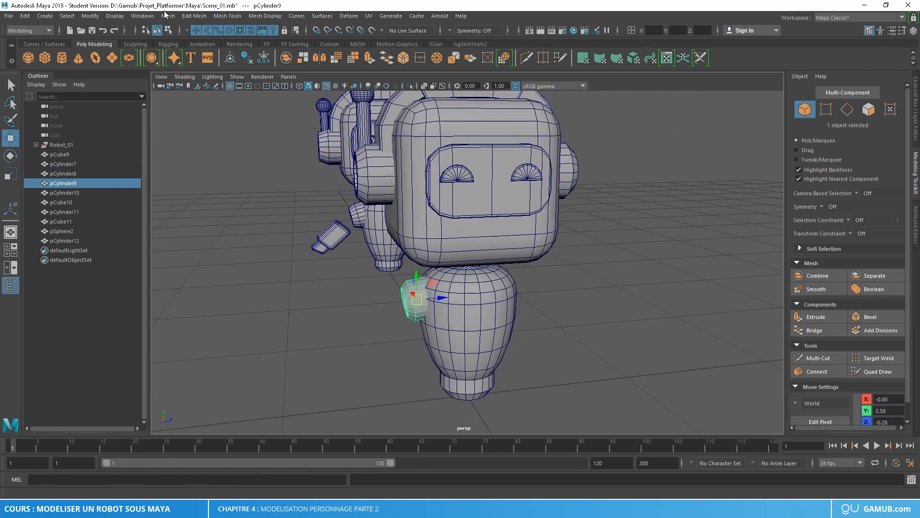
pyautogui.keyDown('alt'); pyautogui.moveTo(455, 283); pyautogui.dragTo(445, 357); pyautogui.keyUp('alt')
pyautogui.press('d')
pyautogui.press('x')
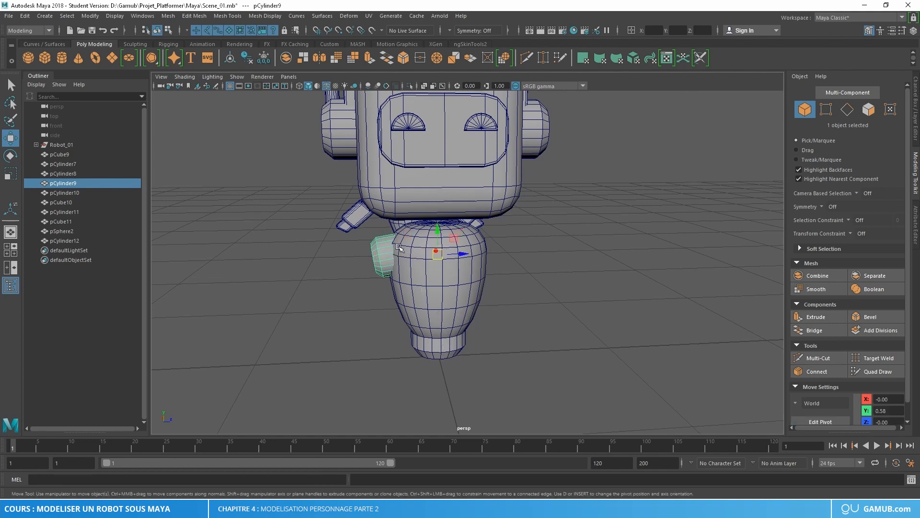
# Step: Mirror the shoulder cylinder to the other side of the body across the world Z axis in the + direction
pyautogui.click(168, 16)
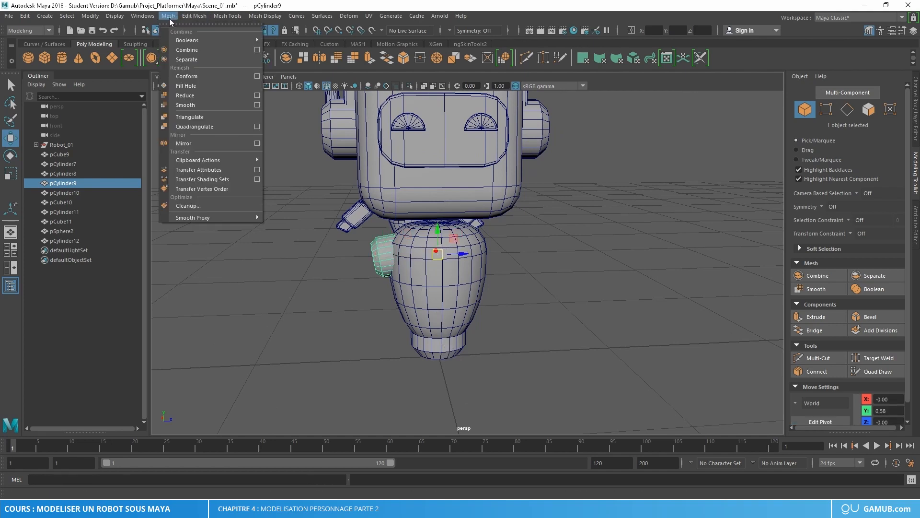
pyautogui.click(198, 143)
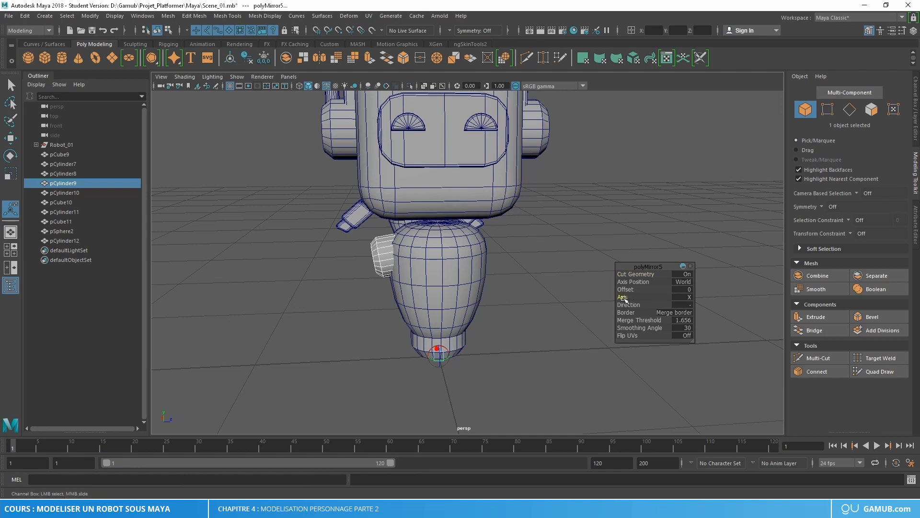
pyautogui.moveTo(625, 297); pyautogui.dragTo(713, 308)
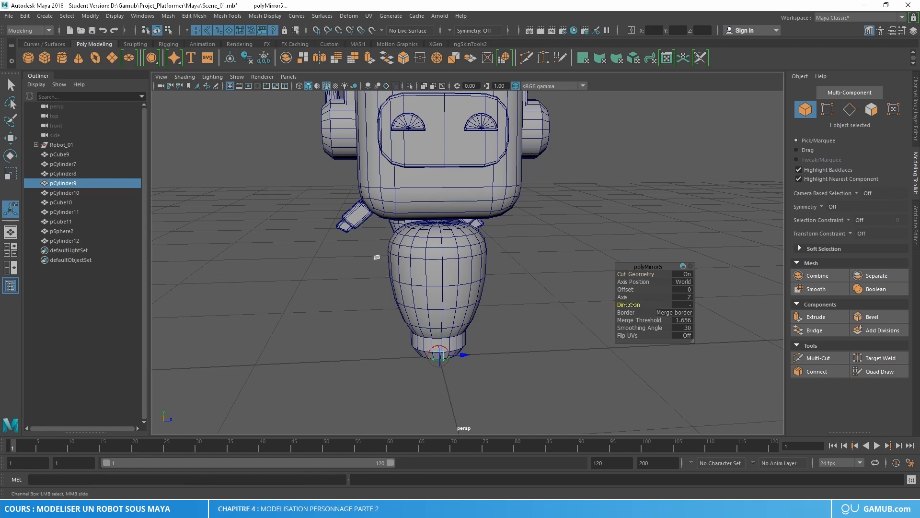
pyautogui.moveTo(630, 305); pyautogui.dragTo(575, 309)
pyautogui.keyDown('alt'); pyautogui.moveTo(501, 298); pyautogui.dragTo(575, 334); pyautogui.keyUp('alt')
pyautogui.press('w')
pyautogui.click(579, 294)
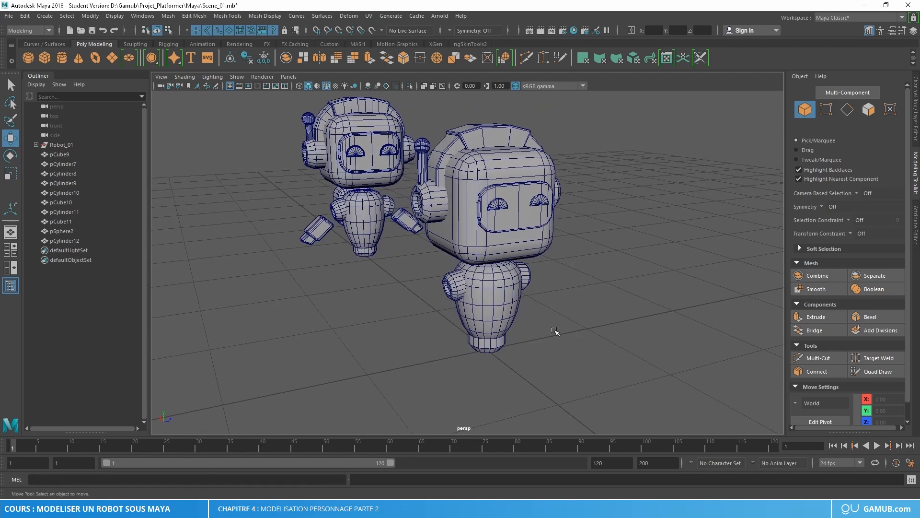
# Step: Create a polygon cube scaled to about 0.36 × 0.36 × 0.59 and place it beside the new robot's body at about Y 0.23, Z -0.57
pyautogui.moveTo(551, 331)
pyautogui.keyDown('alt'); pyautogui.mouseDown(button='right')
pyautogui.moveTo(566, 313)
pyautogui.moveTo(585, 324)
pyautogui.moveTo(566, 323)
pyautogui.mouseUp(button='right'); pyautogui.keyUp('alt')
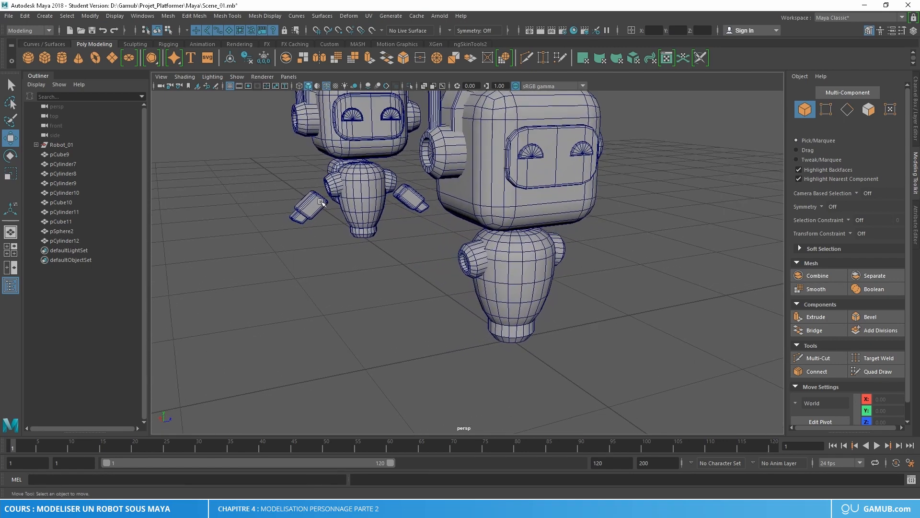
pyautogui.keyDown('shift'); pyautogui.moveTo(453, 356); pyautogui.dragTo(456, 340, button='right'); pyautogui.keyUp('shift')
pyautogui.press('r')
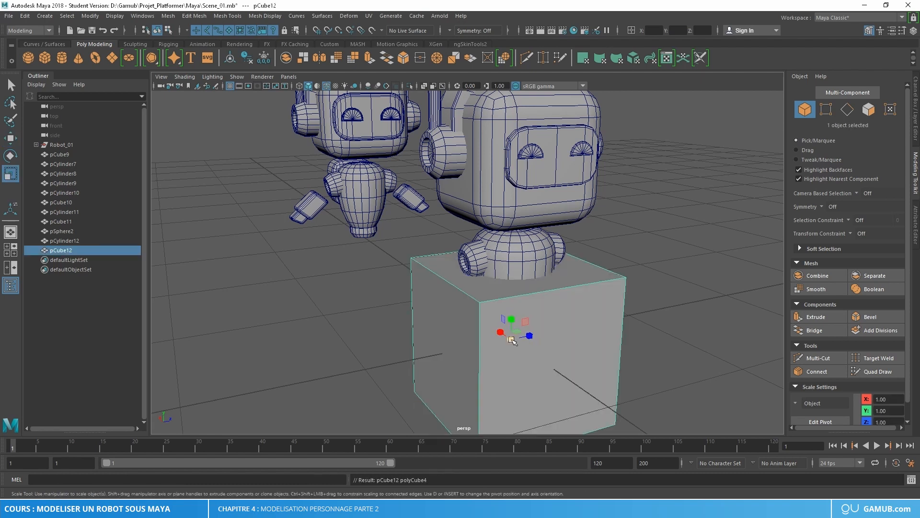
pyautogui.moveTo(511, 340); pyautogui.dragTo(427, 373)
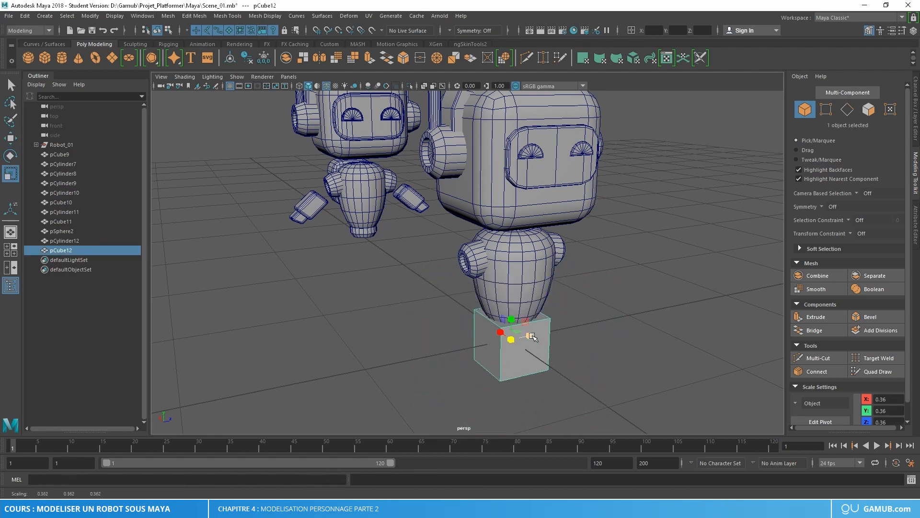
pyautogui.moveTo(532, 337); pyautogui.dragTo(431, 300)
pyautogui.press('w')
pyautogui.keyDown('alt'); pyautogui.moveTo(452, 311); pyautogui.dragTo(499, 323, button='right'); pyautogui.keyUp('alt')
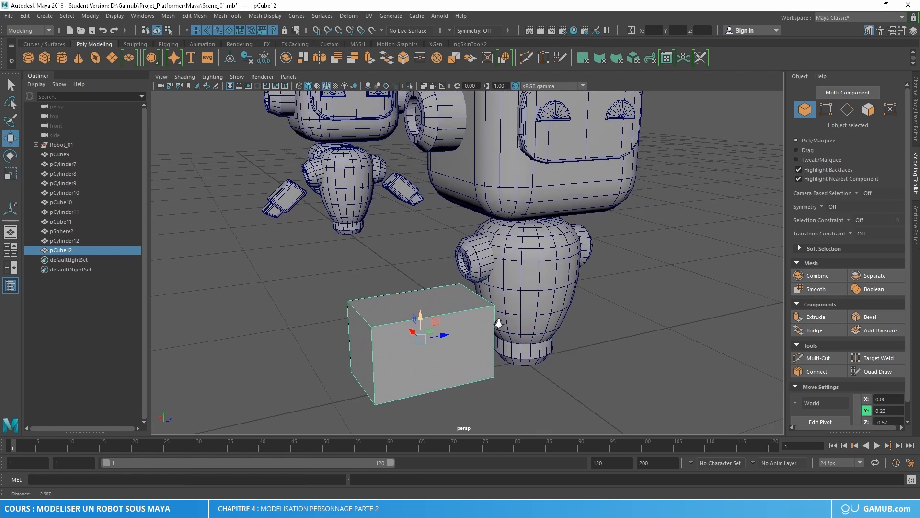
# Step: Scale the cube beside the body down uniformly to arm size
pyautogui.keyDown('alt'); pyautogui.moveTo(482, 342); pyautogui.dragTo(522, 292, button='middle'); pyautogui.keyUp('alt')
pyautogui.keyDown('alt'); pyautogui.moveTo(484, 291); pyautogui.dragTo(500, 290, button='right'); pyautogui.keyUp('alt')
pyautogui.press('r')
pyautogui.moveTo(460, 291); pyautogui.dragTo(416, 318)
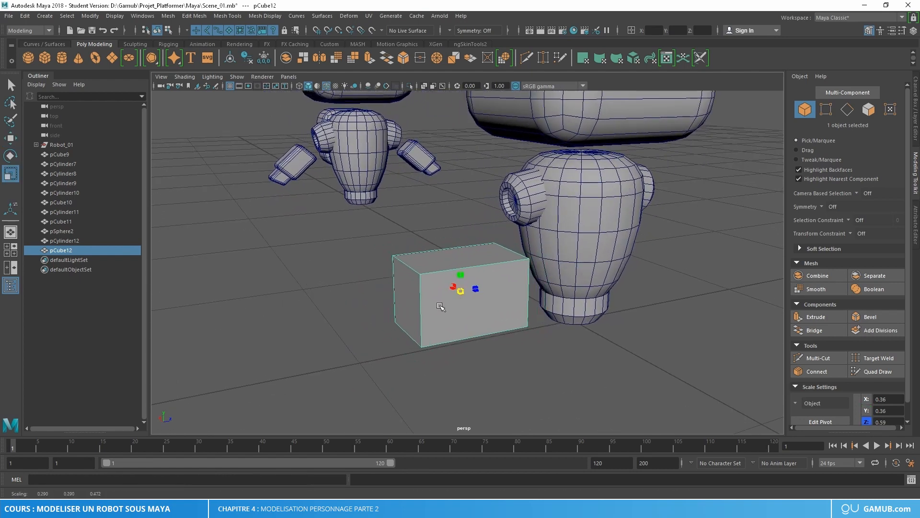
pyautogui.press('w')
pyautogui.keyDown('alt'); pyautogui.moveTo(463, 304); pyautogui.dragTo(480, 311, button='right'); pyautogui.keyUp('alt')
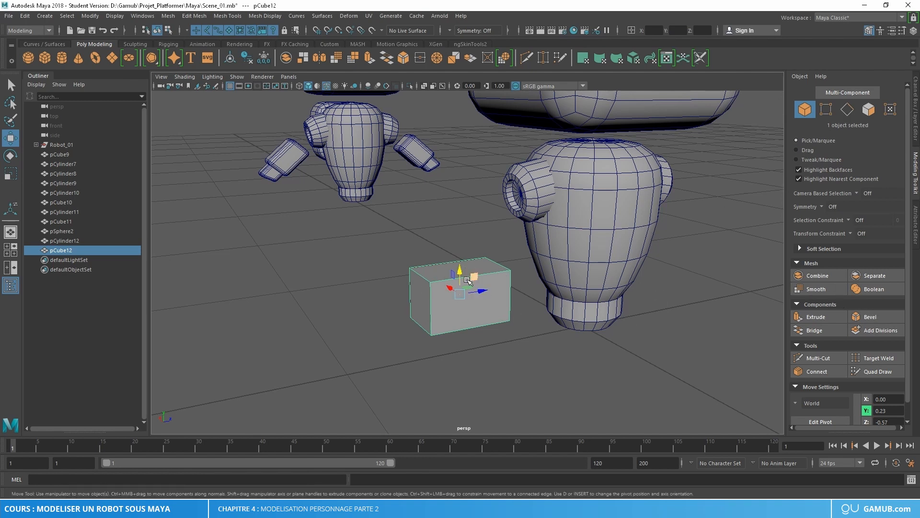
# Step: Bevel the arm cube's edges with a fraction of 0.23 and 2 segments
pyautogui.click(870, 317)
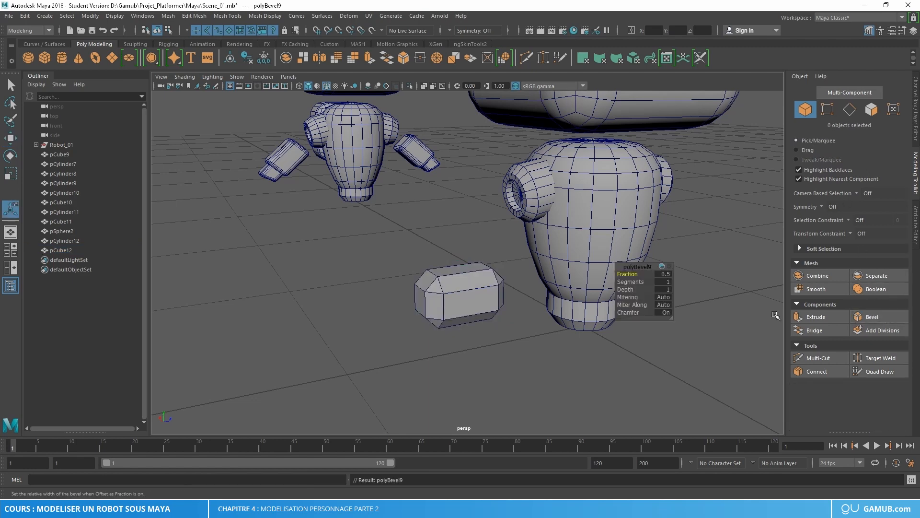
pyautogui.scroll(6, 534, 304)
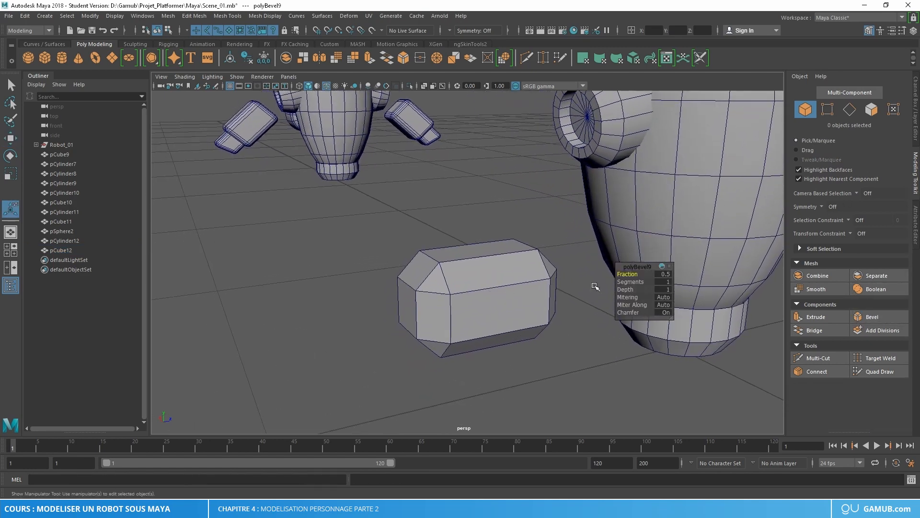
pyautogui.moveTo(628, 274)
pyautogui.mouseDown()
pyautogui.moveTo(633, 282)
pyautogui.moveTo(627, 275)
pyautogui.mouseUp()
pyautogui.keyDown('alt'); pyautogui.moveTo(578, 268); pyautogui.dragTo(428, 239, button='right'); pyautogui.keyUp('alt')
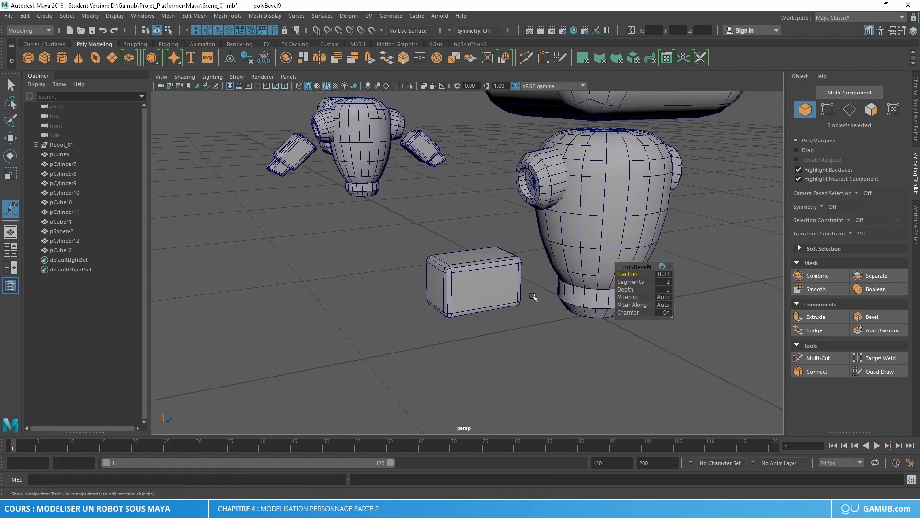
pyautogui.moveTo(534, 298)
pyautogui.keyDown('alt'); pyautogui.mouseDown()
pyautogui.moveTo(482, 300)
pyautogui.moveTo(519, 298)
pyautogui.mouseUp(); pyautogui.keyUp('alt')
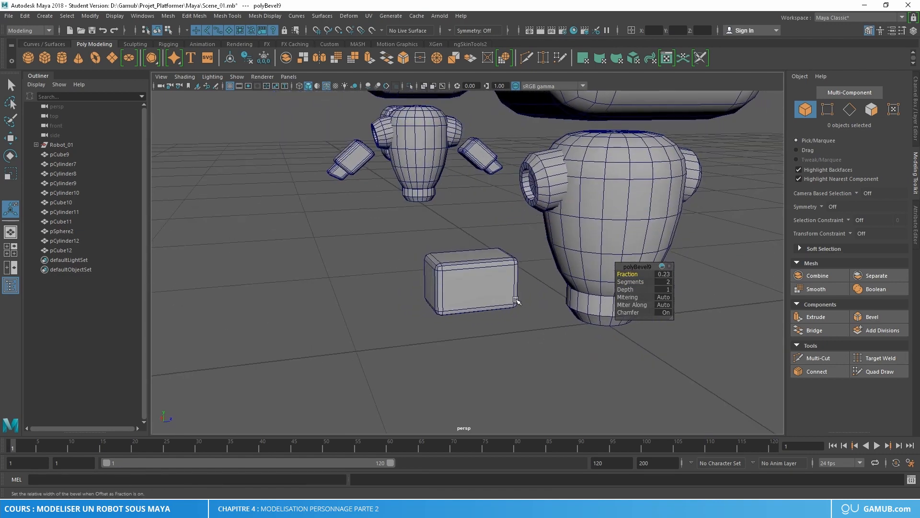
pyautogui.press('w')
# Step: Duplicate the bevelled arm block outward along Z to about -0.71 and scale the copy down as the hand
pyautogui.keyDown('alt'); pyautogui.moveTo(455, 287); pyautogui.dragTo(531, 291, button='right'); pyautogui.keyUp('alt')
pyautogui.moveTo(485, 244); pyautogui.dragTo(528, 217, button='right')
pyautogui.click(503, 277)
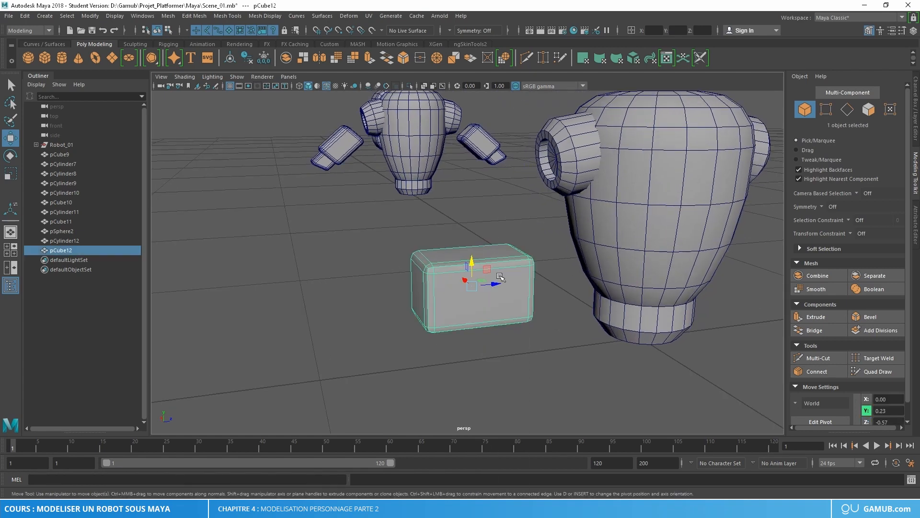
pyautogui.moveTo(533, 290)
pyautogui.keyDown('alt'); pyautogui.mouseDown()
pyautogui.moveTo(499, 283)
pyautogui.moveTo(519, 283)
pyautogui.mouseUp(); pyautogui.keyUp('alt')
pyautogui.keyDown('alt'); pyautogui.moveTo(519, 282); pyautogui.dragTo(534, 265, button='right'); pyautogui.keyUp('alt')
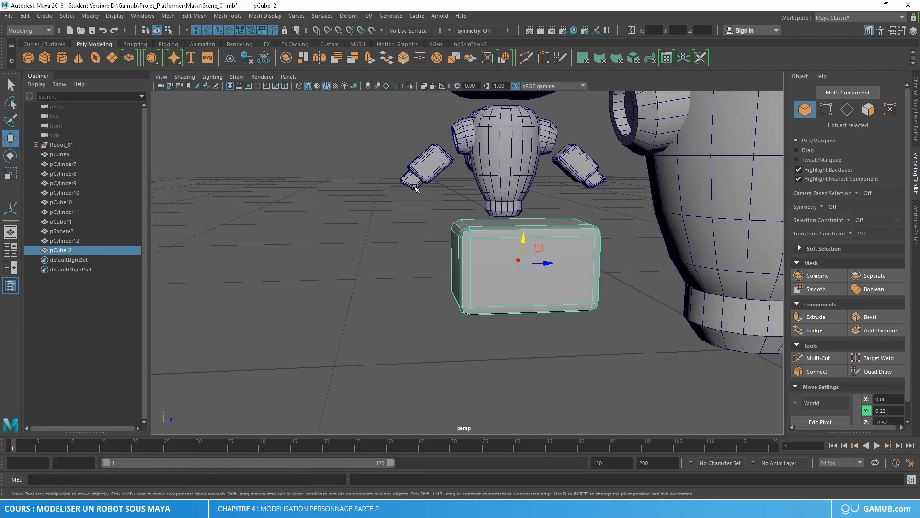
pyautogui.keyDown('alt'); pyautogui.moveTo(496, 279); pyautogui.dragTo(515, 281); pyautogui.keyUp('alt')
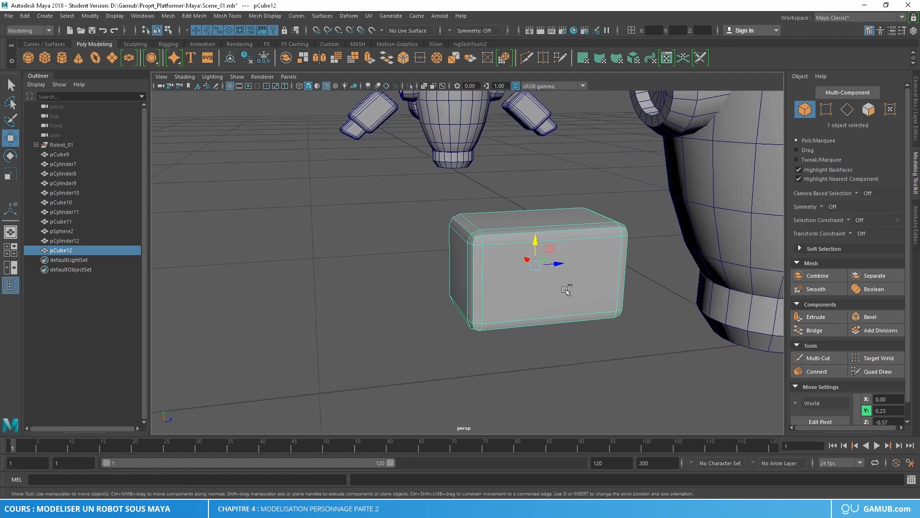
pyautogui.moveTo(556, 263)
pyautogui.keyDown('shift'); pyautogui.mouseDown()
pyautogui.moveTo(485, 270)
pyautogui.moveTo(451, 292)
pyautogui.moveTo(489, 269)
pyautogui.moveTo(462, 274)
pyautogui.moveTo(400, 262)
pyautogui.moveTo(445, 273)
pyautogui.mouseUp(); pyautogui.keyUp('shift')
pyautogui.press('r')
pyautogui.press('w')
# Step: Move the hand block's upper outer vertices outward along Z to about -0.85, giving its end a slant
pyautogui.moveTo(415, 235); pyautogui.dragTo(363, 233, button='right')
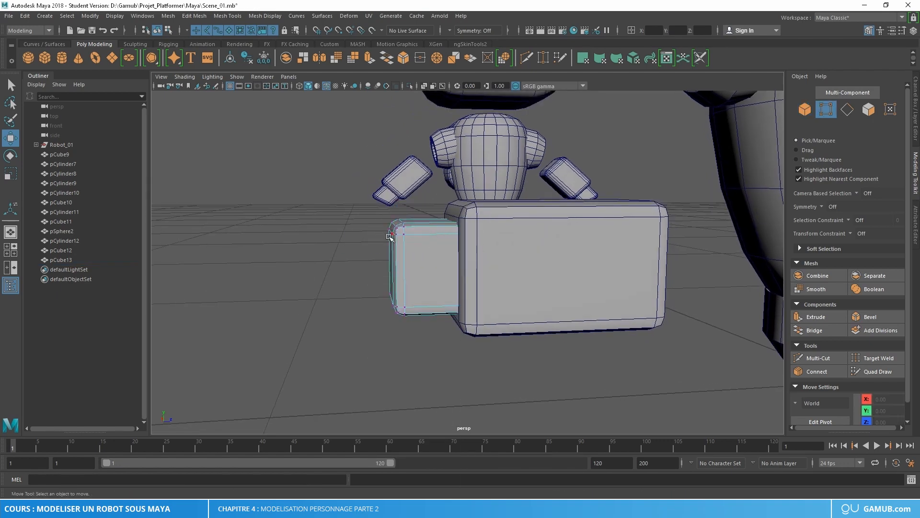
pyautogui.keyDown('alt'); pyautogui.moveTo(428, 264); pyautogui.dragTo(432, 264); pyautogui.keyUp('alt')
pyautogui.moveTo(363, 192); pyautogui.dragTo(448, 276)
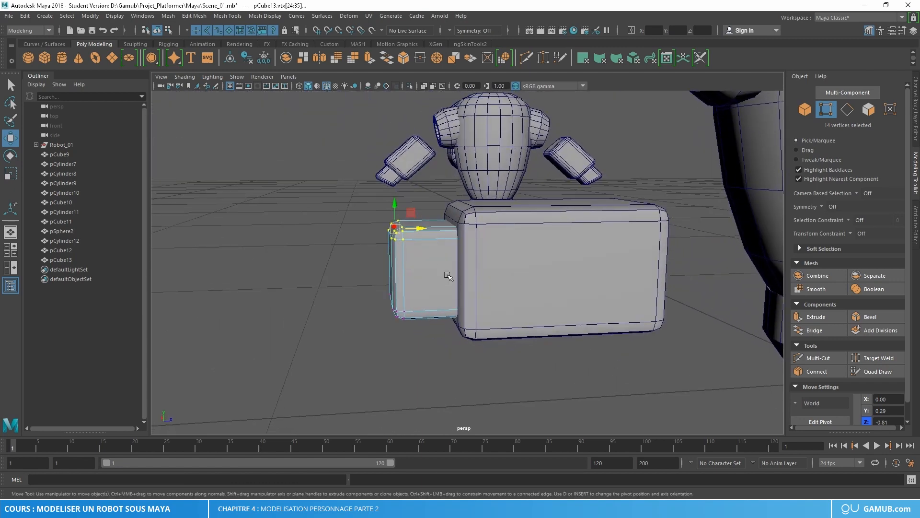
pyautogui.moveTo(421, 225); pyautogui.dragTo(392, 236)
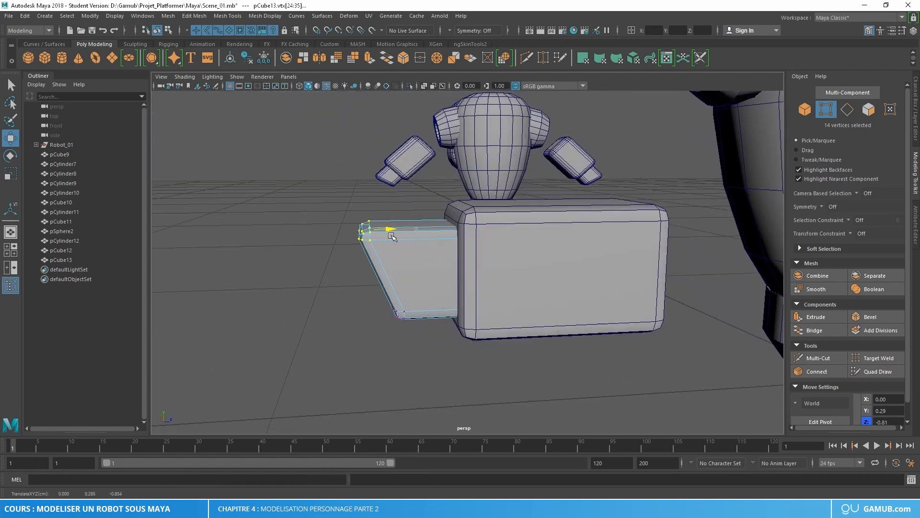
pyautogui.keyDown('alt'); pyautogui.moveTo(420, 272); pyautogui.dragTo(413, 279); pyautogui.keyUp('alt')
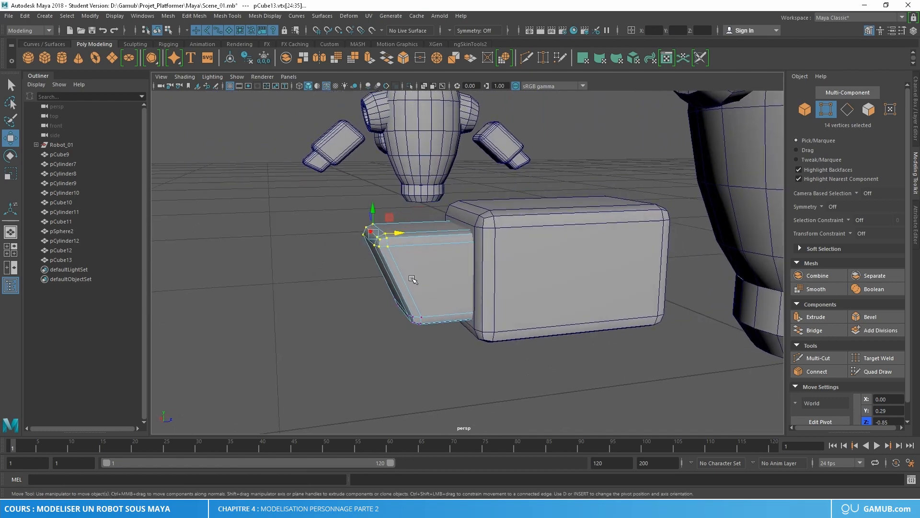
pyautogui.moveTo(428, 248); pyautogui.dragTo(479, 218, button='right')
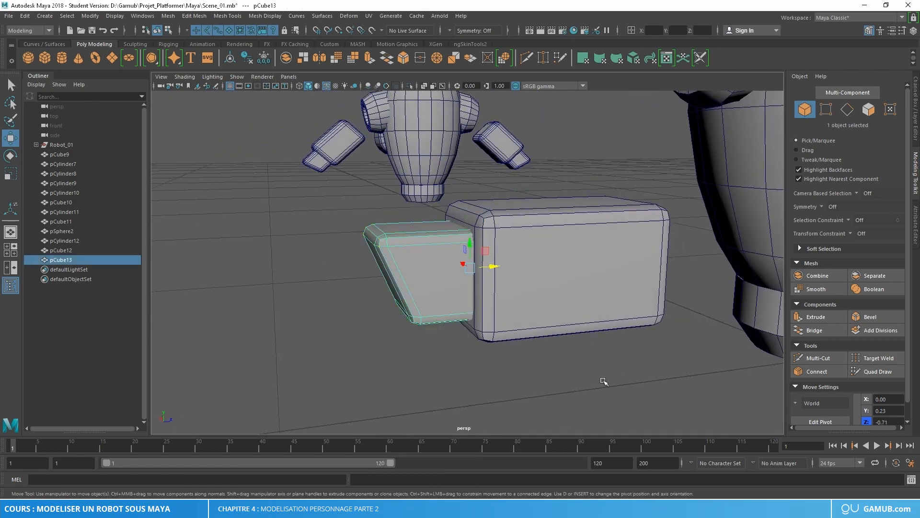
pyautogui.click(630, 377)
# Step: Select the larger arm block beside the new robot's body
pyautogui.keyDown('alt'); pyautogui.moveTo(680, 378); pyautogui.dragTo(497, 323, button='right'); pyautogui.keyUp('alt')
pyautogui.keyDown('alt'); pyautogui.moveTo(577, 316); pyautogui.dragTo(522, 315, button='middle'); pyautogui.keyUp('alt')
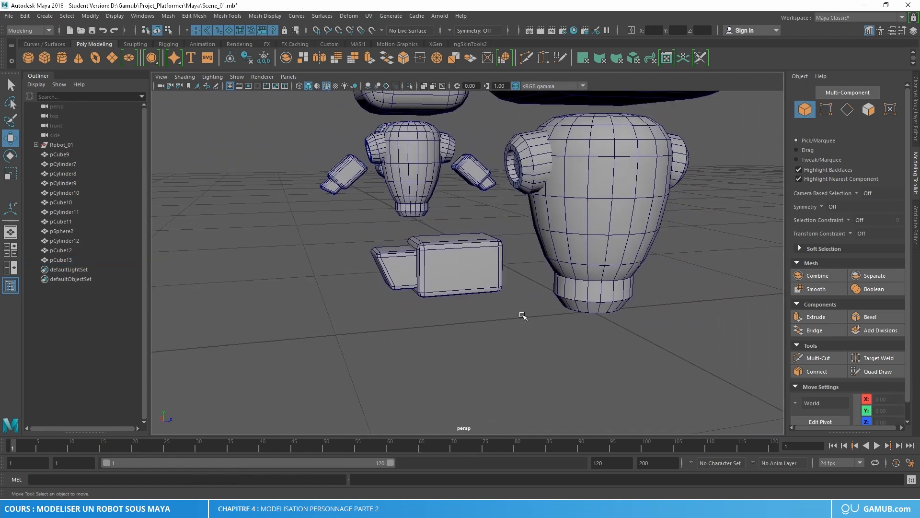
pyautogui.keyDown('alt'); pyautogui.moveTo(521, 315); pyautogui.dragTo(476, 301); pyautogui.keyUp('alt')
pyautogui.click(463, 266)
pyautogui.keyDown('alt'); pyautogui.moveTo(465, 264); pyautogui.dragTo(499, 248, button='right'); pyautogui.keyUp('alt')
pyautogui.keyDown('alt'); pyautogui.moveTo(498, 249); pyautogui.dragTo(485, 275, button='middle'); pyautogui.keyUp('alt')
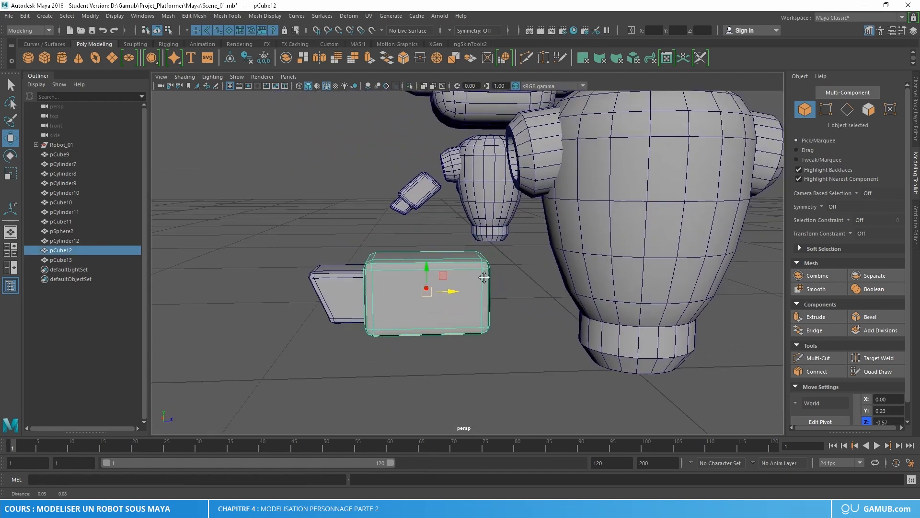
pyautogui.keyDown('alt'); pyautogui.moveTo(486, 276); pyautogui.dragTo(482, 277); pyautogui.keyUp('alt')
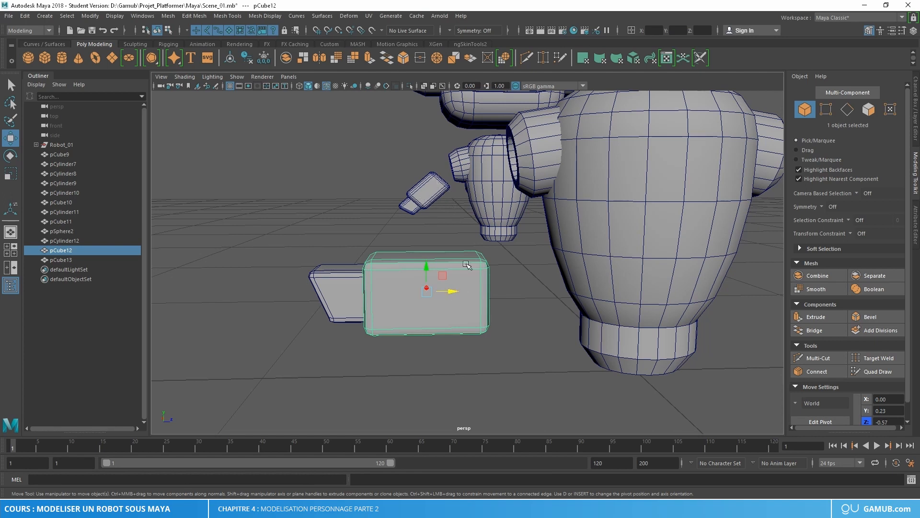
pyautogui.moveTo(428, 267); pyautogui.dragTo(487, 249)
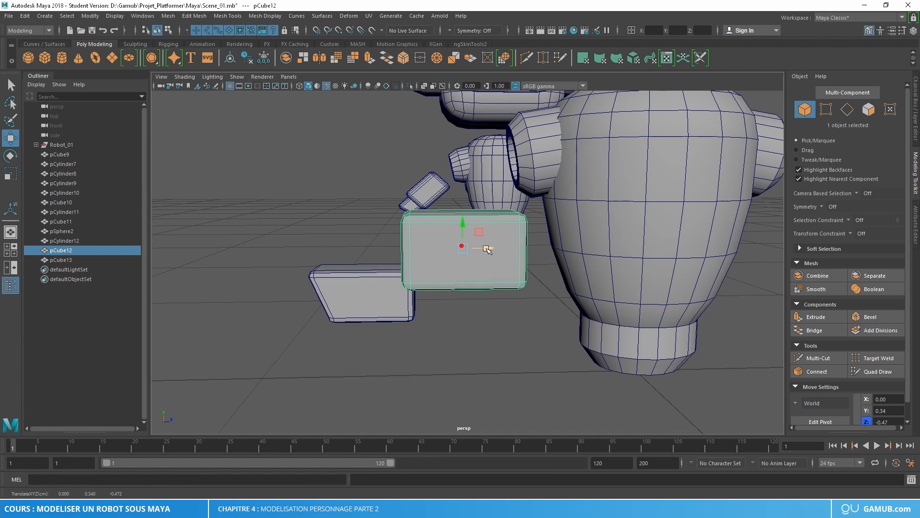
pyautogui.hotkey('ctrl', 'z')
pyautogui.hotkey('ctrl', 'z')
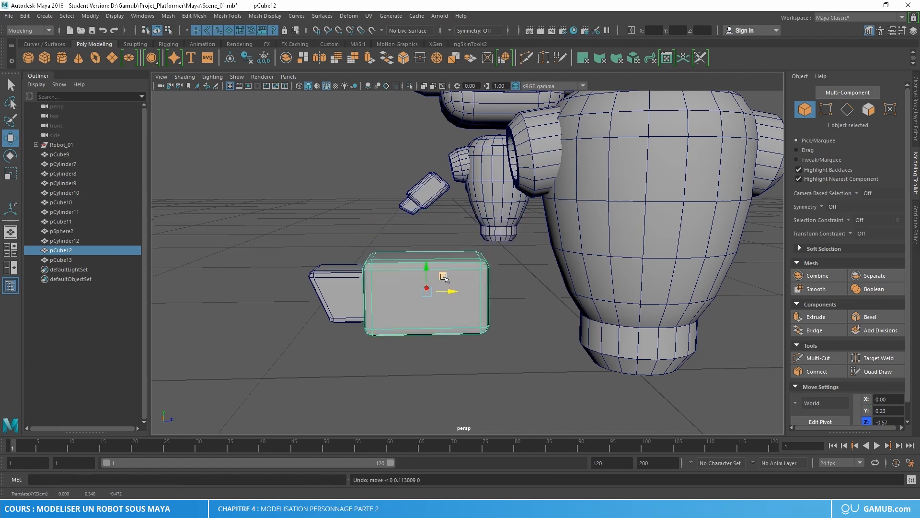
# Step: Raise the larger arm block toward the shoulder within the YZ plane and tilt it about -35° around X
pyautogui.moveTo(445, 279); pyautogui.dragTo(473, 247)
pyautogui.moveTo(437, 212); pyautogui.dragTo(377, 205)
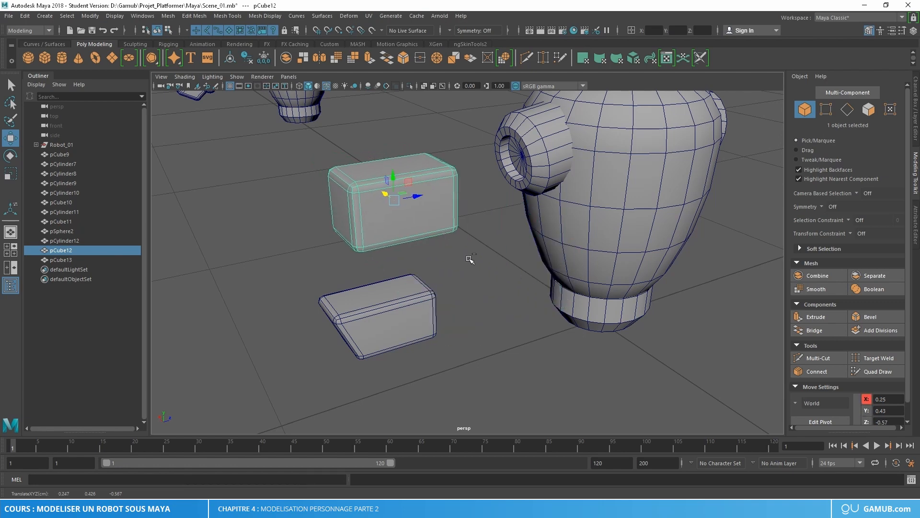
pyautogui.hotkey('ctrl', 'z')
pyautogui.moveTo(452, 210); pyautogui.dragTo(487, 224)
pyautogui.moveTo(437, 205); pyautogui.dragTo(430, 171)
pyautogui.press('e')
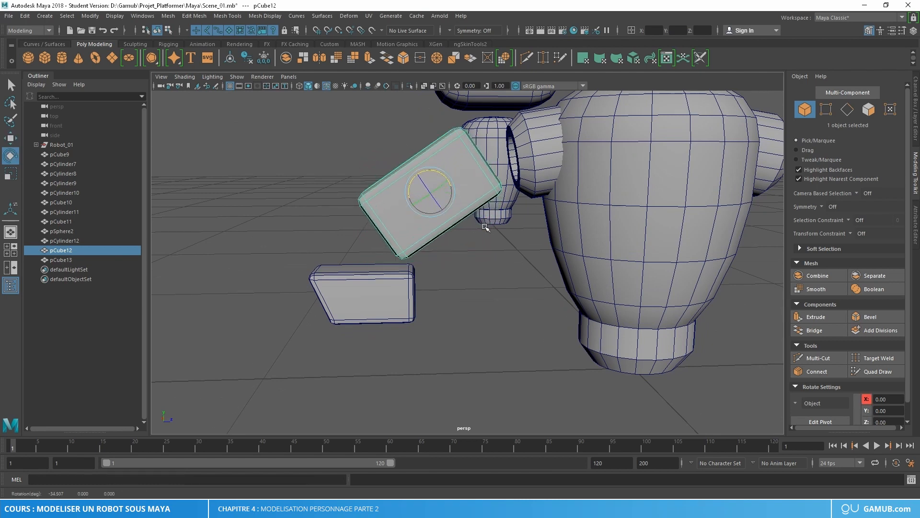
pyautogui.press('w')
# Step: Rotate the hand block to the arm block's tilt and move it against the arm's lower end
pyautogui.click(391, 300)
pyautogui.keyDown('alt'); pyautogui.moveTo(391, 299); pyautogui.dragTo(391, 215); pyautogui.keyUp('alt')
pyautogui.press('e')
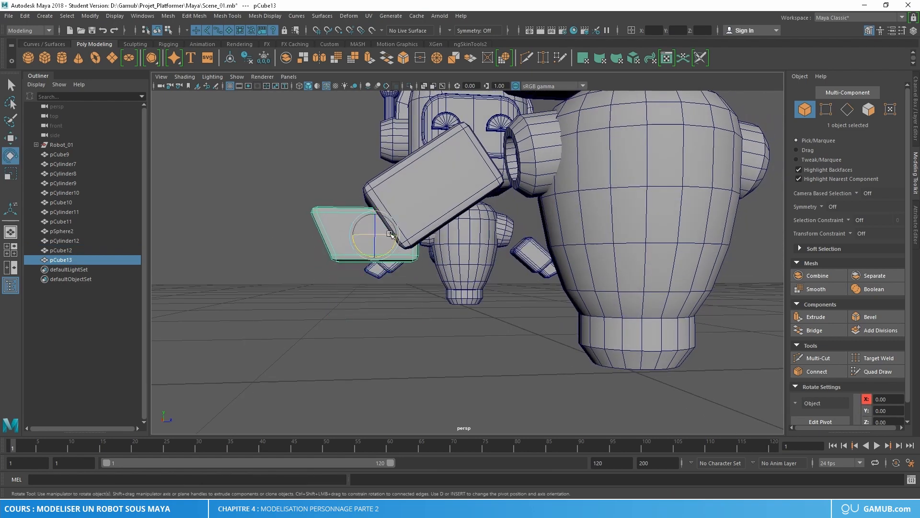
pyautogui.moveTo(389, 254); pyautogui.dragTo(440, 286)
pyautogui.press('w')
pyautogui.click(442, 284)
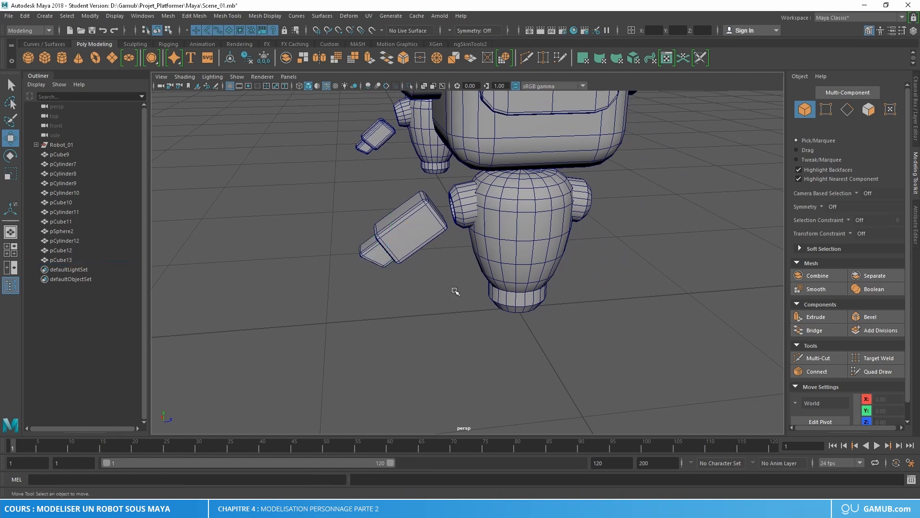
# Step: Select the arm and hand blocks together and scale both down slightly
pyautogui.moveTo(454, 288)
pyautogui.keyDown('alt'); pyautogui.mouseDown()
pyautogui.moveTo(452, 273)
pyautogui.moveTo(462, 275)
pyautogui.moveTo(455, 282)
pyautogui.mouseUp(); pyautogui.keyUp('alt')
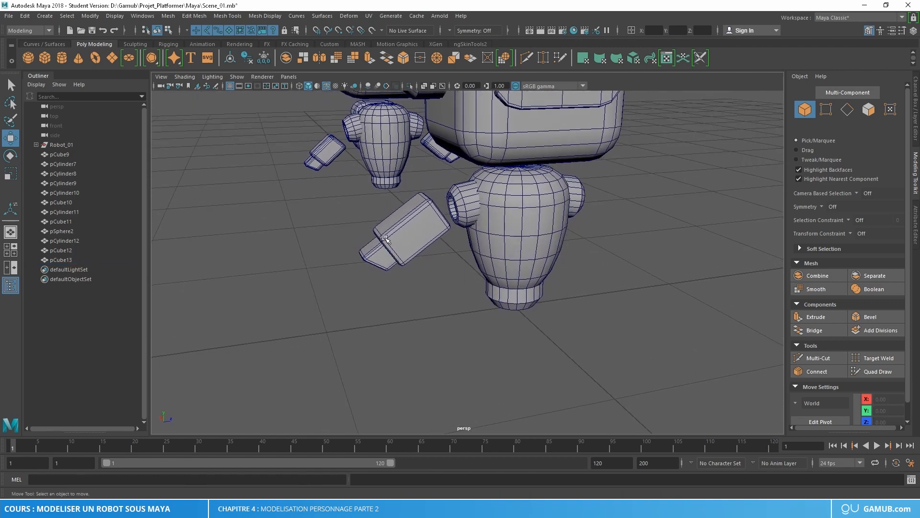
pyautogui.moveTo(355, 213); pyautogui.dragTo(423, 269)
pyautogui.press('r')
pyautogui.moveTo(409, 238); pyautogui.dragTo(405, 239)
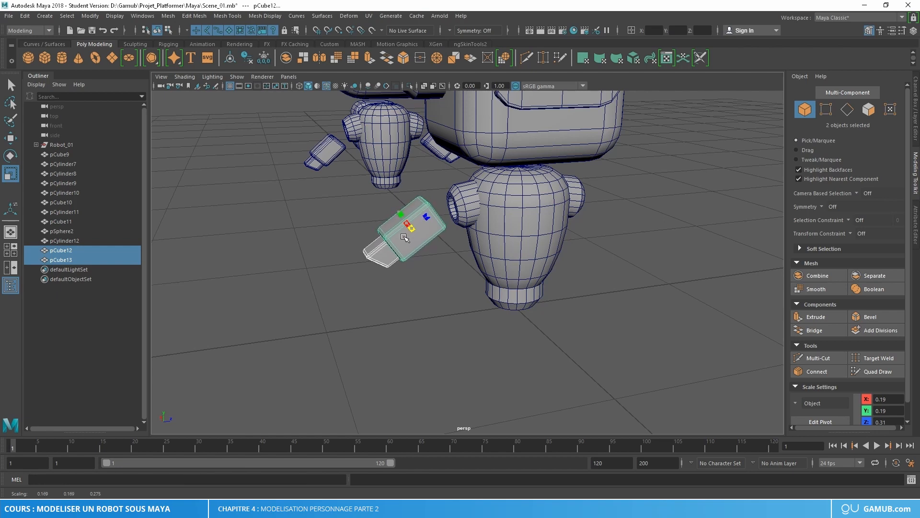
pyautogui.press('w')
pyautogui.click(441, 298)
# Step: Select the larger arm block and snap its pivot to the robot's centre line along Z
pyautogui.keyDown('alt'); pyautogui.moveTo(621, 275); pyautogui.dragTo(470, 312); pyautogui.keyUp('alt')
pyautogui.keyDown('alt'); pyautogui.moveTo(401, 302); pyautogui.dragTo(428, 263, button='middle'); pyautogui.keyUp('alt')
pyautogui.keyDown('alt'); pyautogui.moveTo(427, 263); pyautogui.dragTo(461, 288, button='right'); pyautogui.keyUp('alt')
pyautogui.keyDown('alt'); pyautogui.moveTo(460, 288); pyautogui.dragTo(421, 251, button='middle'); pyautogui.keyUp('alt')
pyautogui.click(359, 201)
pyautogui.keyDown('alt'); pyautogui.moveTo(413, 262); pyautogui.dragTo(417, 272); pyautogui.keyUp('alt')
pyautogui.keyDown('alt'); pyautogui.moveTo(417, 272); pyautogui.dragTo(413, 267, button='right'); pyautogui.keyUp('alt')
pyautogui.keyDown('alt'); pyautogui.moveTo(413, 267); pyautogui.dragTo(387, 240, button='middle'); pyautogui.keyUp('alt')
pyautogui.keyDown('alt'); pyautogui.moveTo(388, 240); pyautogui.dragTo(393, 251); pyautogui.keyUp('alt')
pyautogui.press('w')
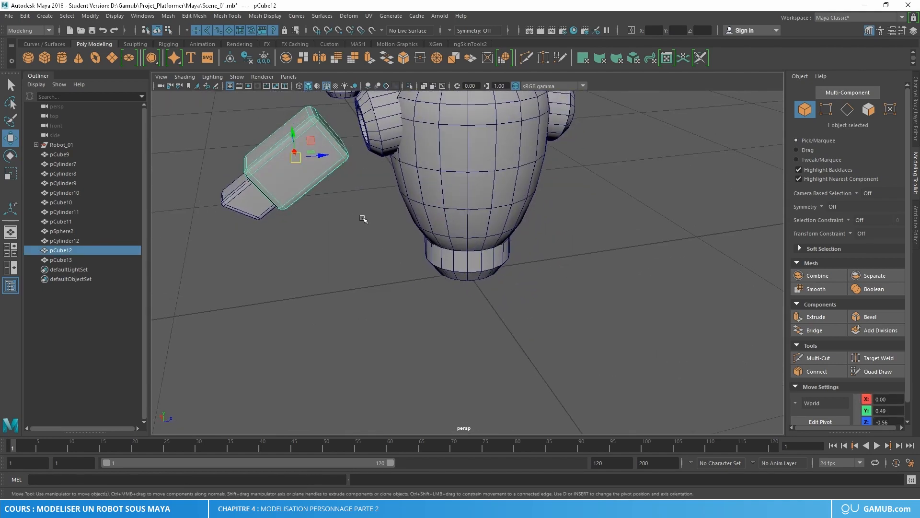
pyautogui.press('d')
pyautogui.press('x')
pyautogui.moveTo(324, 156); pyautogui.dragTo(416, 243)
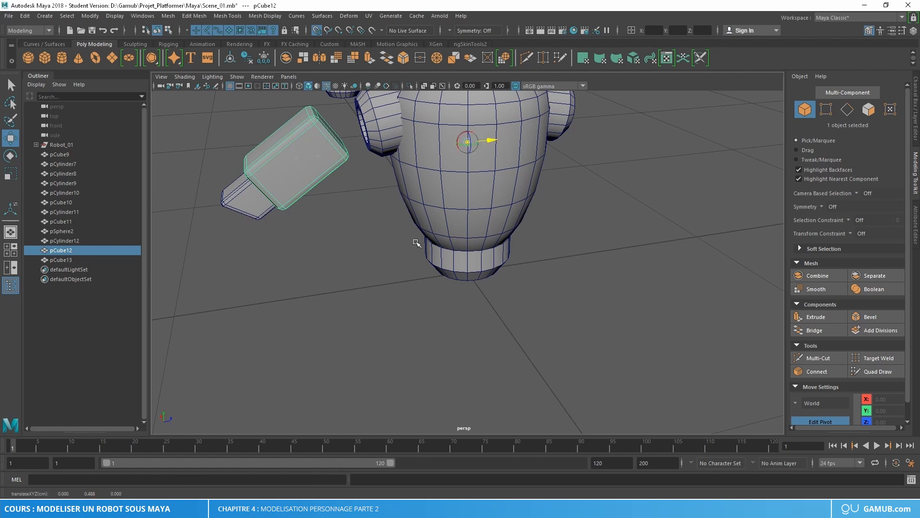
# Step: Mirror the larger arm block along the world Z axis in the positive direction
pyautogui.press('d')
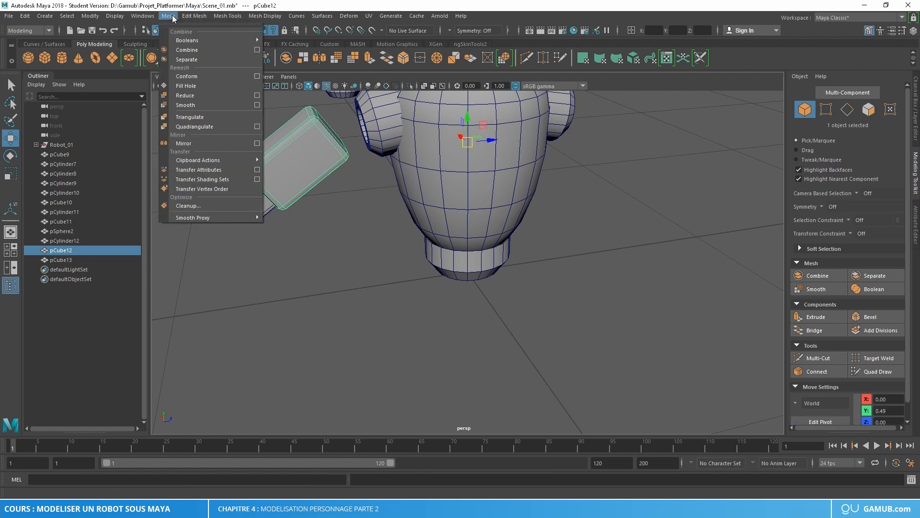
pyautogui.click(168, 16)
pyautogui.click(205, 143)
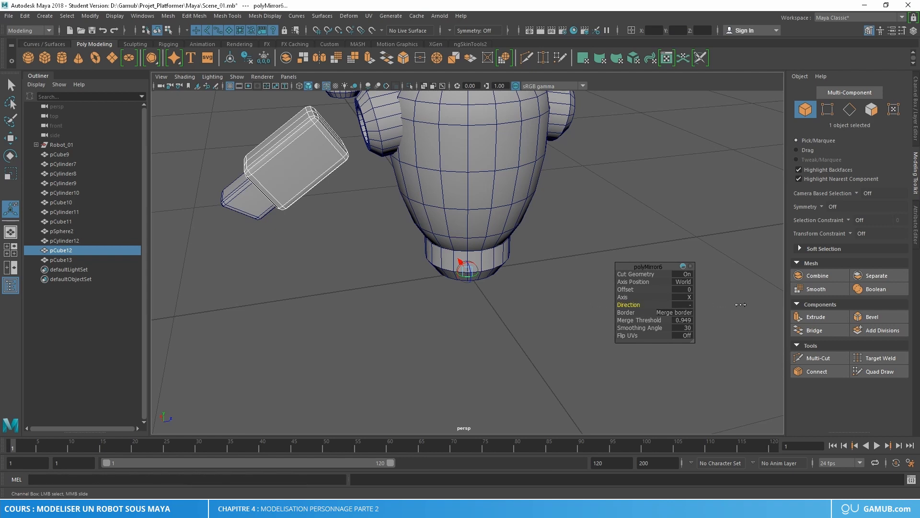
pyautogui.click(634, 305)
pyautogui.moveTo(634, 295); pyautogui.dragTo(765, 300)
pyautogui.keyDown('alt'); pyautogui.moveTo(514, 291); pyautogui.dragTo(538, 297, button='middle'); pyautogui.keyUp('alt')
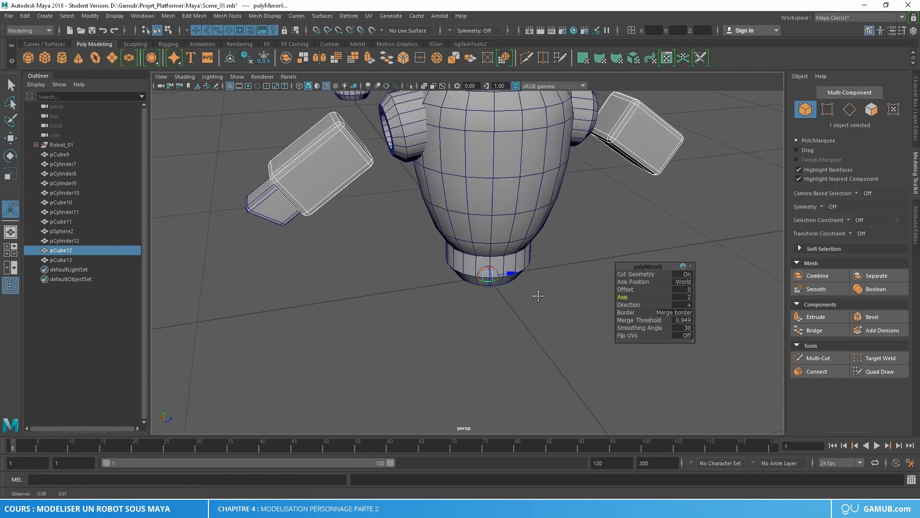
pyautogui.keyDown('alt'); pyautogui.moveTo(538, 296); pyautogui.dragTo(551, 304); pyautogui.keyUp('alt')
pyautogui.press('w')
# Step: Select the hand block and snap its pivot to the robot's centre line along Z
pyautogui.click(297, 226)
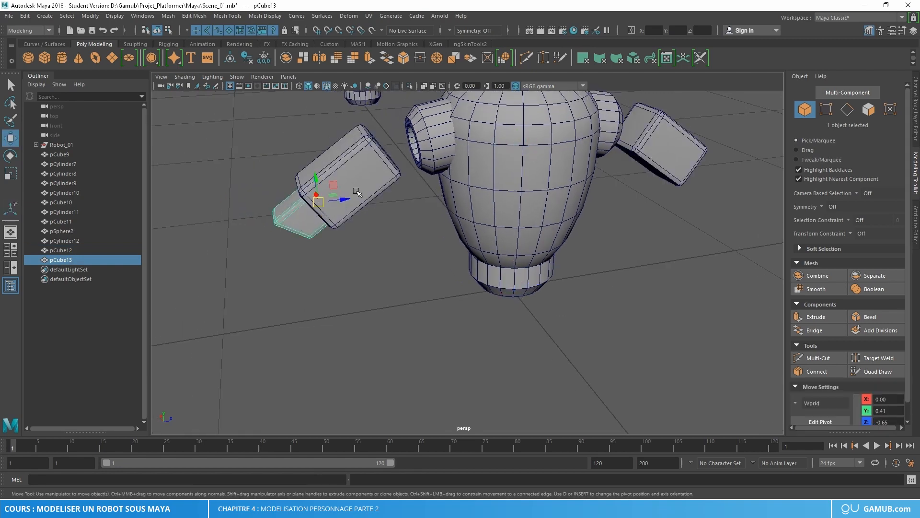
pyautogui.press('d')
pyautogui.press('x')
pyautogui.moveTo(346, 199); pyautogui.dragTo(479, 251)
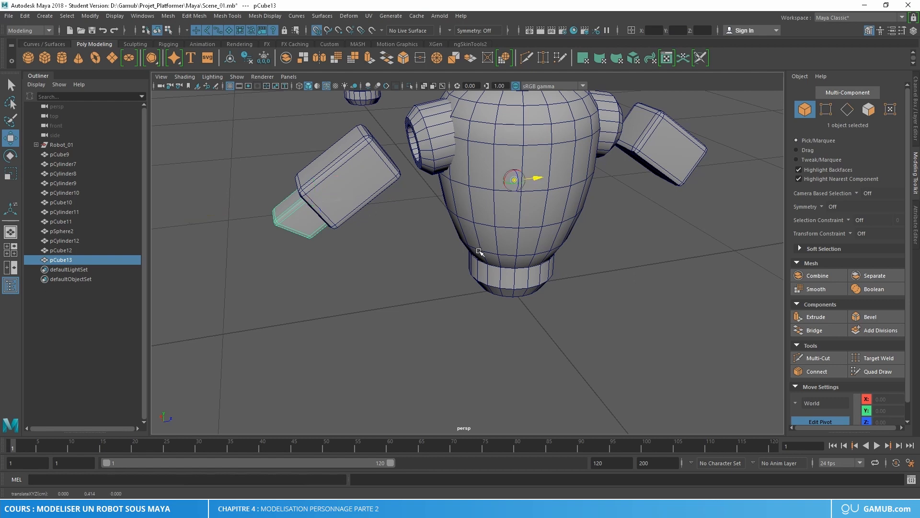
# Step: Mirror the hand block along the world Z axis in the positive direction
pyautogui.click(168, 16)
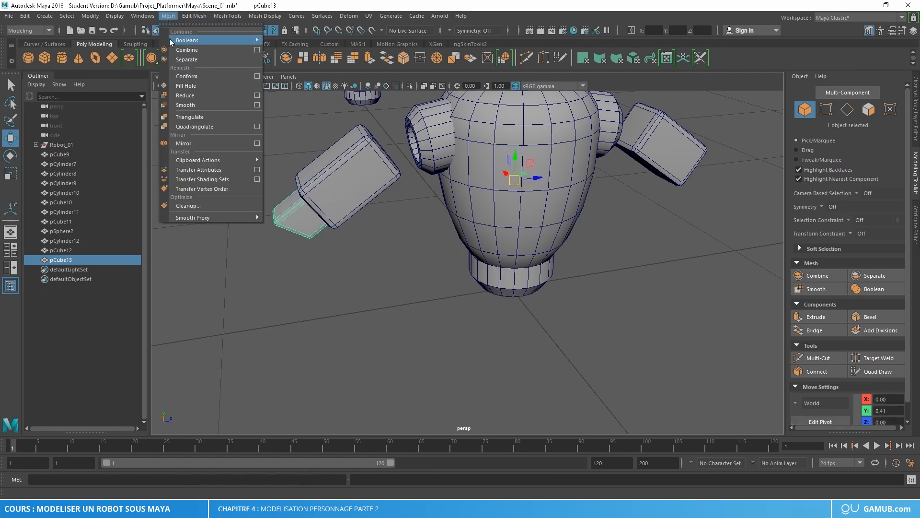
pyautogui.click(185, 143)
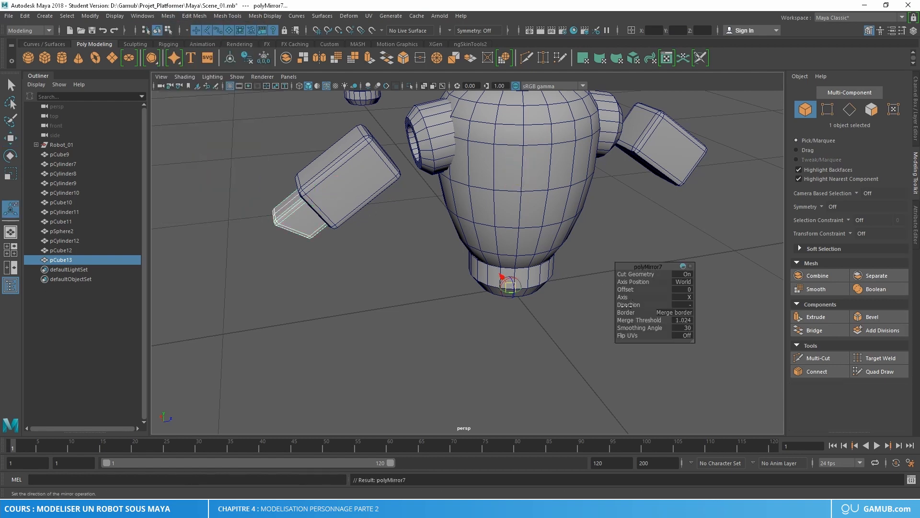
pyautogui.moveTo(627, 305); pyautogui.dragTo(577, 305)
pyautogui.click(623, 296)
pyautogui.moveTo(749, 299); pyautogui.dragTo(800, 298)
pyautogui.moveTo(626, 298); pyautogui.dragTo(717, 298)
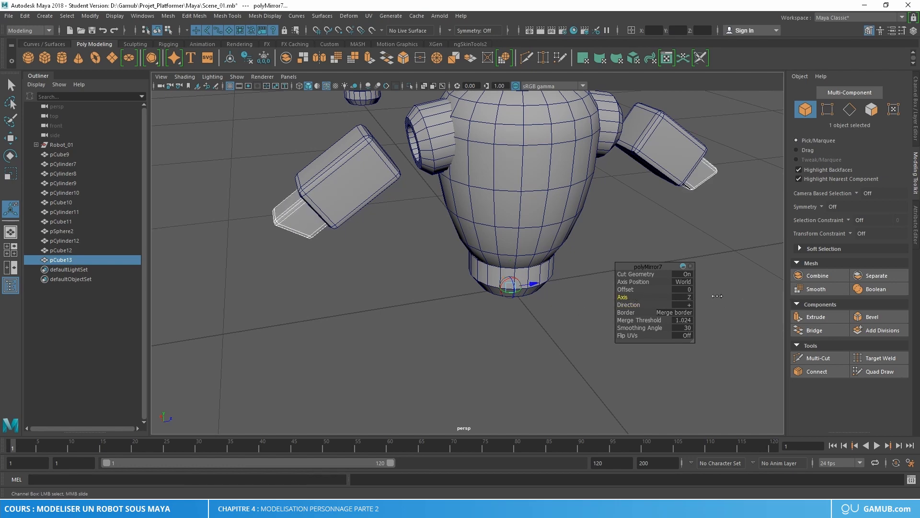
pyautogui.press('w')
# Step: Examine the new robot's proportions and mirrored arms beside the finished reference robot
pyautogui.keyDown('alt'); pyautogui.moveTo(561, 302); pyautogui.dragTo(618, 363); pyautogui.keyUp('alt')
pyautogui.keyDown('alt'); pyautogui.moveTo(617, 363); pyautogui.dragTo(563, 331, button='right'); pyautogui.keyUp('alt')
pyautogui.keyDown('alt'); pyautogui.moveTo(563, 331); pyautogui.dragTo(597, 328); pyautogui.keyUp('alt')
pyautogui.keyDown('alt'); pyautogui.moveTo(597, 328); pyautogui.dragTo(598, 333, button='middle'); pyautogui.keyUp('alt')
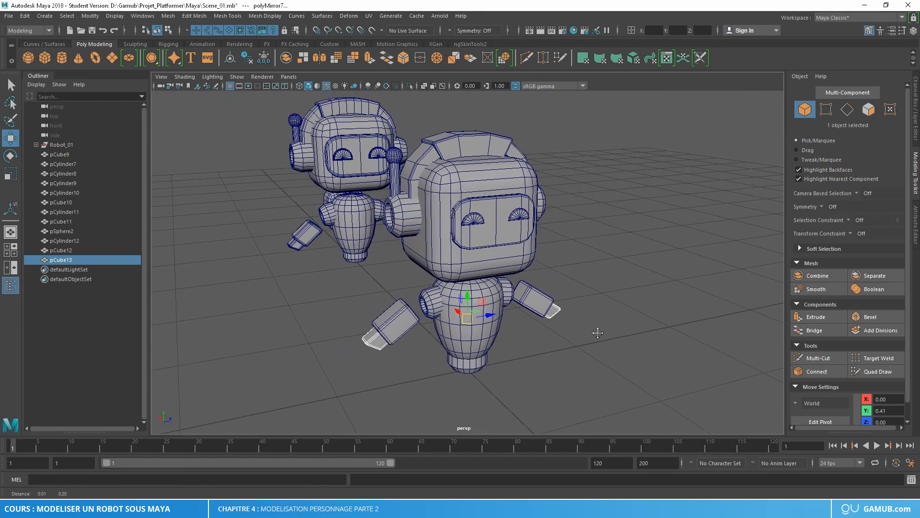
pyautogui.keyDown('alt'); pyautogui.moveTo(597, 332); pyautogui.dragTo(601, 335); pyautogui.keyUp('alt')
pyautogui.keyDown('alt'); pyautogui.moveTo(578, 280); pyautogui.dragTo(585, 296, button='right'); pyautogui.keyUp('alt')
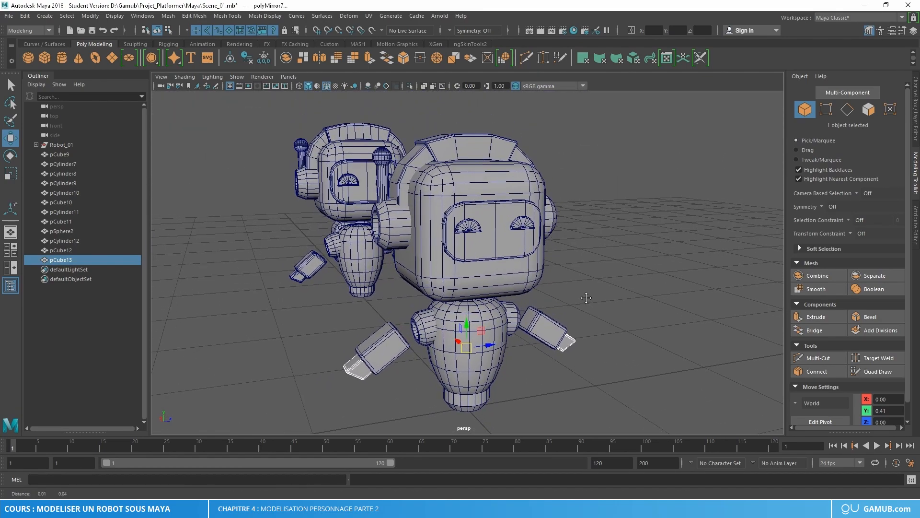
pyautogui.keyDown('alt'); pyautogui.moveTo(595, 309); pyautogui.dragTo(590, 306); pyautogui.keyUp('alt')
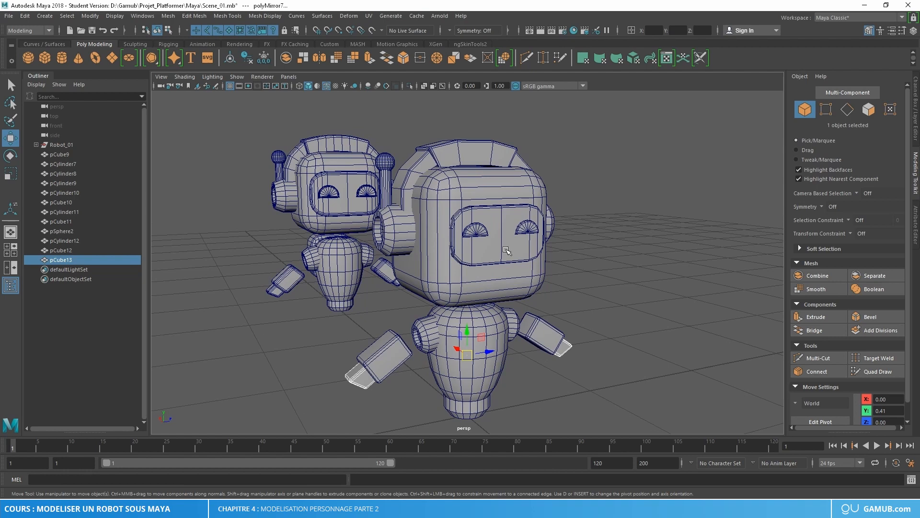
# Step: Select the face screen on the new robot's head and scale it up slightly
pyautogui.click(504, 248)
pyautogui.keyDown('alt'); pyautogui.moveTo(449, 250); pyautogui.dragTo(502, 230); pyautogui.keyUp('alt')
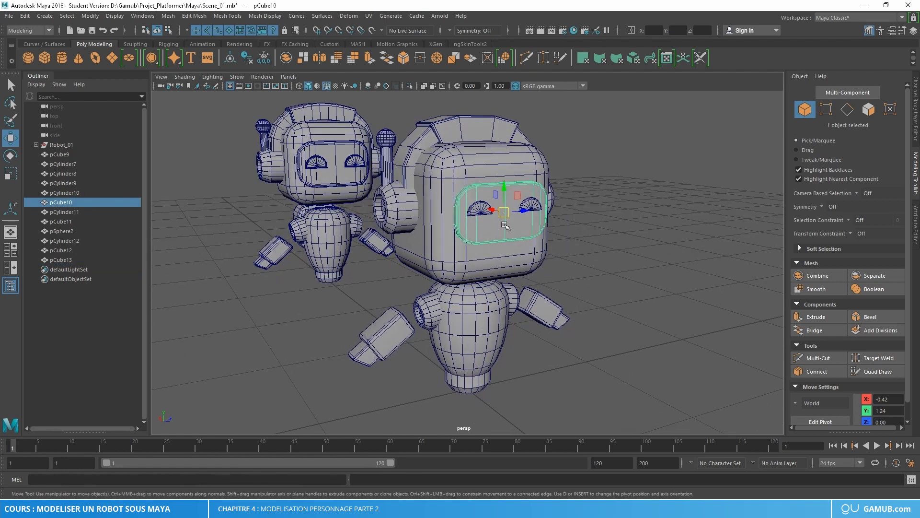
pyautogui.moveTo(514, 253)
pyautogui.keyDown('alt'); pyautogui.mouseDown()
pyautogui.moveTo(475, 251)
pyautogui.moveTo(511, 252)
pyautogui.mouseUp(); pyautogui.keyUp('alt')
pyautogui.press('r')
pyautogui.moveTo(498, 191); pyautogui.dragTo(539, 229)
pyautogui.press('w')
# Step: Try to enlarge the mirrored eyes by scaling the whole eye object uniformly
pyautogui.click(470, 212)
pyautogui.moveTo(545, 192); pyautogui.dragTo(570, 178, button='right')
pyautogui.keyDown('alt'); pyautogui.moveTo(531, 219); pyautogui.dragTo(515, 235); pyautogui.keyUp('alt')
pyautogui.press('r')
pyautogui.keyDown('alt'); pyautogui.moveTo(516, 235); pyautogui.dragTo(537, 246, button='right'); pyautogui.keyUp('alt')
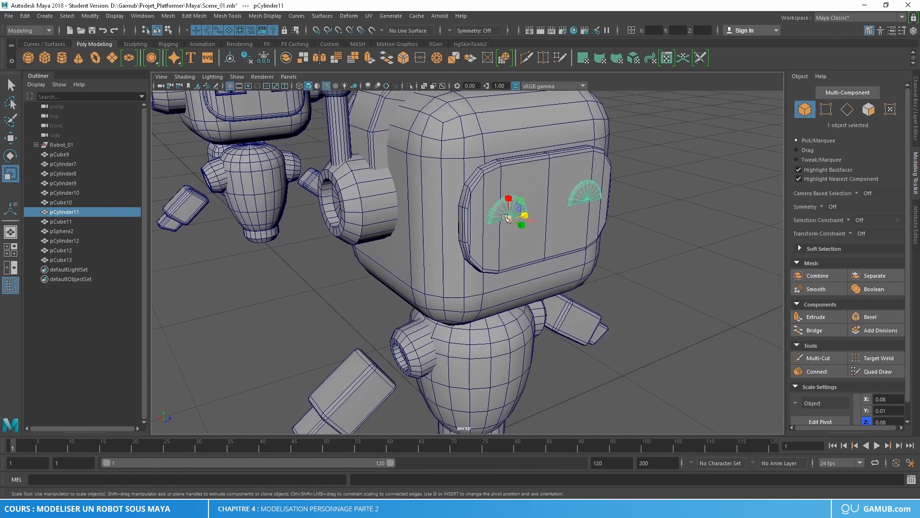
pyautogui.moveTo(508, 221); pyautogui.dragTo(606, 218)
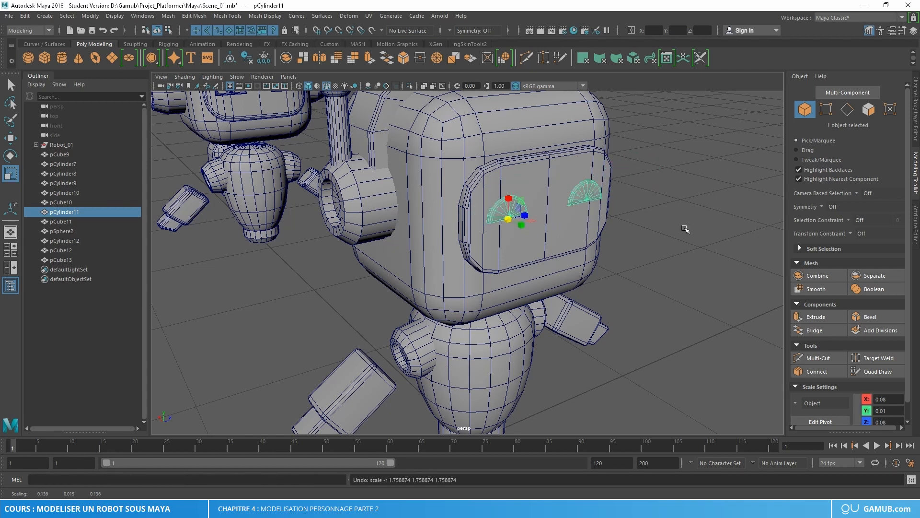
pyautogui.keyDown('alt'); pyautogui.moveTo(668, 244); pyautogui.dragTo(637, 238); pyautogui.keyUp('alt')
pyautogui.press('w')
# Step: Try to enlarge both eyes by selecting all their faces and scaling them uniformly
pyautogui.keyDown('alt'); pyautogui.moveTo(505, 205); pyautogui.dragTo(566, 190); pyautogui.keyUp('alt')
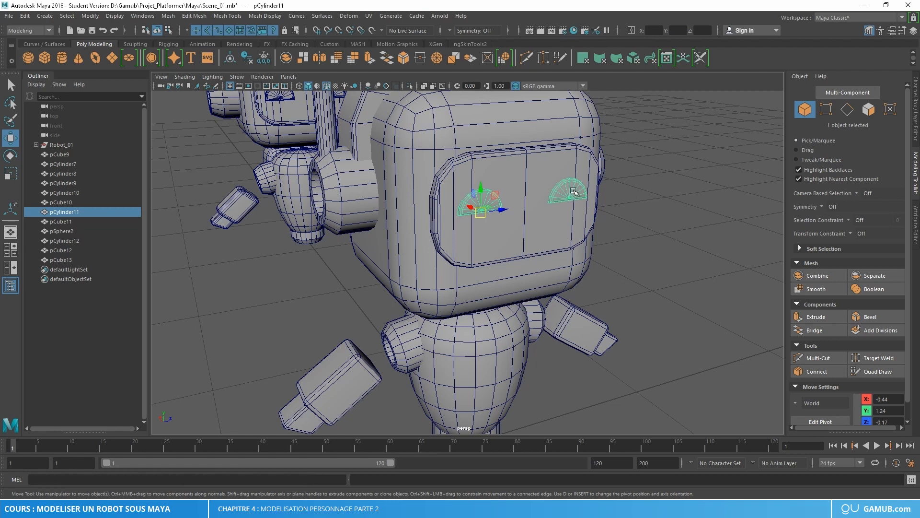
pyautogui.click(868, 110)
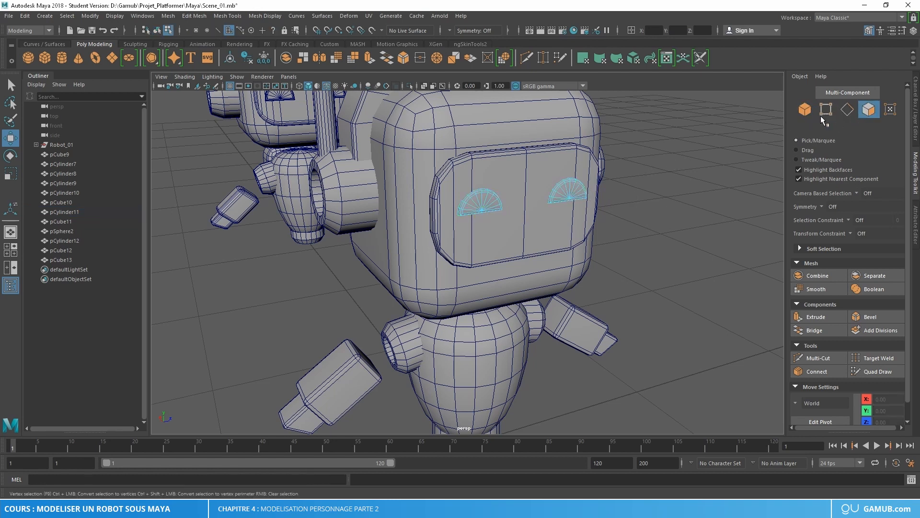
pyautogui.click(805, 109)
pyautogui.click(589, 201)
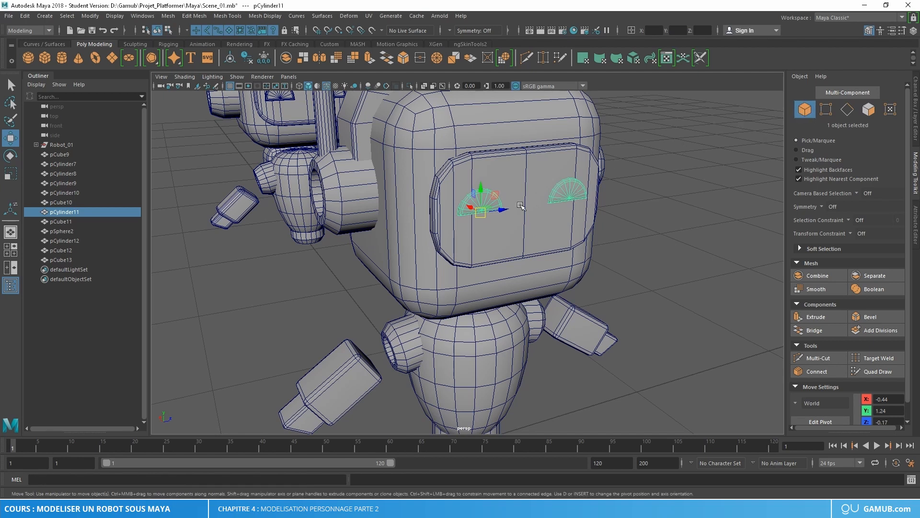
pyautogui.click(868, 110)
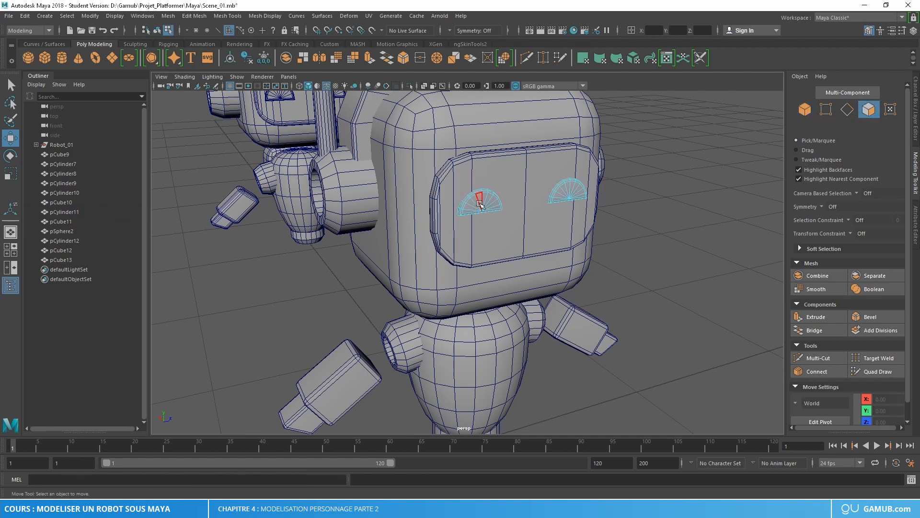
pyautogui.moveTo(421, 135); pyautogui.dragTo(627, 243)
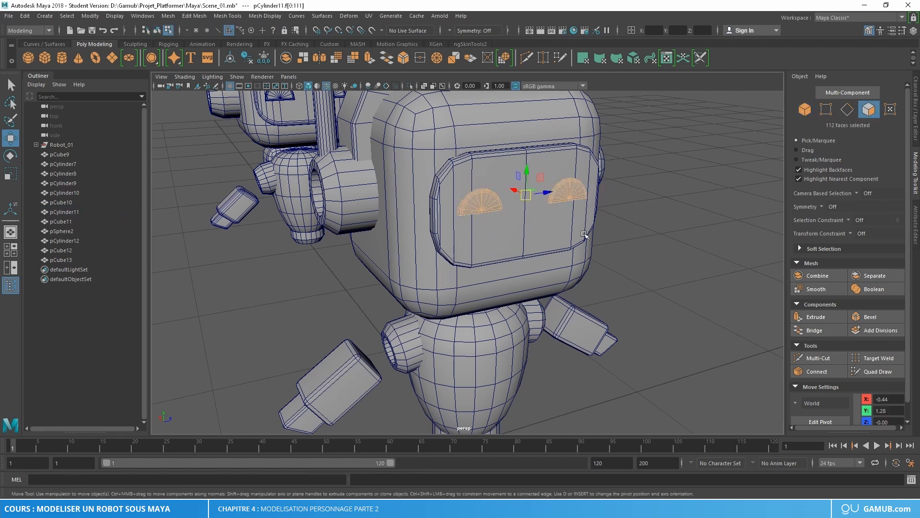
pyautogui.scroll(3, 601, 236)
pyautogui.keyDown('alt'); pyautogui.moveTo(602, 236); pyautogui.dragTo(596, 280, button='middle'); pyautogui.keyUp('alt')
pyautogui.keyDown('alt'); pyautogui.moveTo(596, 280); pyautogui.dragTo(555, 244); pyautogui.keyUp('alt')
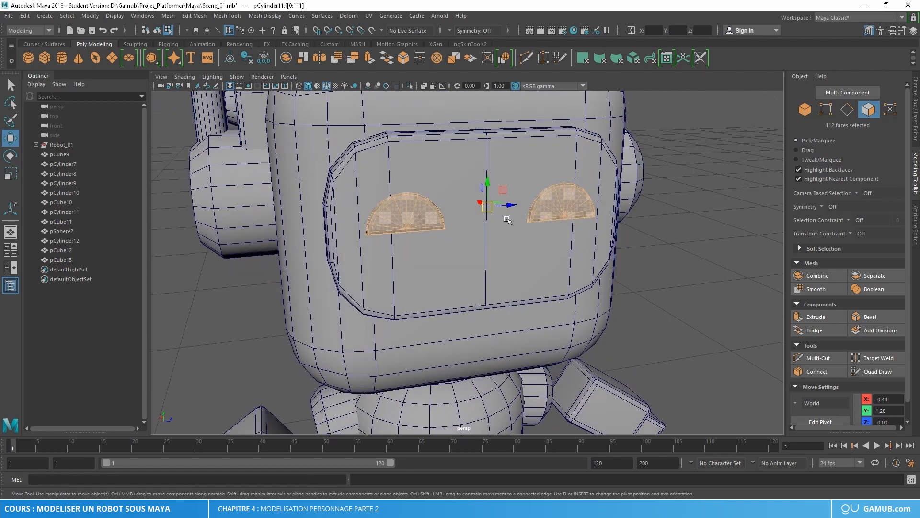
pyautogui.press('r')
pyautogui.moveTo(488, 210); pyautogui.dragTo(562, 206)
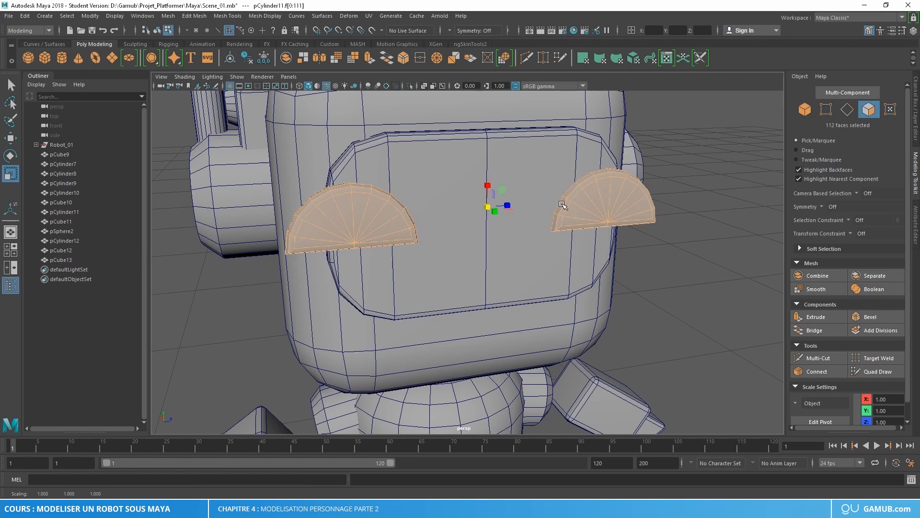
pyautogui.scroll(-2, 562, 205)
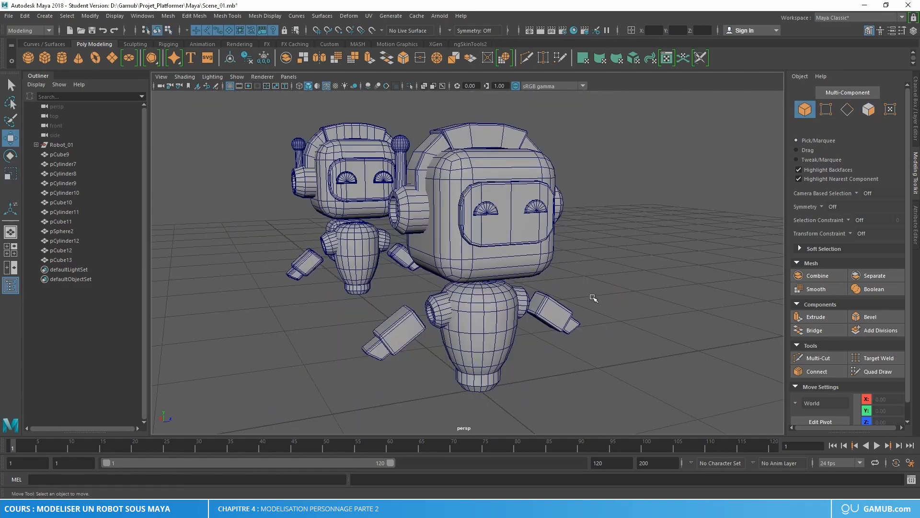
# Step: Duplicate the new robot's rounded head block and move the copy out behind the body
pyautogui.keyDown('alt'); pyautogui.moveTo(476, 327); pyautogui.dragTo(524, 268); pyautogui.keyUp('alt')
pyautogui.keyDown('alt'); pyautogui.moveTo(659, 284); pyautogui.dragTo(606, 288); pyautogui.keyUp('alt')
pyautogui.keyDown('alt'); pyautogui.moveTo(606, 287); pyautogui.dragTo(485, 258, button='middle'); pyautogui.keyUp('alt')
pyautogui.keyDown('alt'); pyautogui.moveTo(450, 239); pyautogui.dragTo(493, 244); pyautogui.keyUp('alt')
pyautogui.keyDown('alt'); pyautogui.moveTo(494, 244); pyautogui.dragTo(518, 268, button='middle'); pyautogui.keyUp('alt')
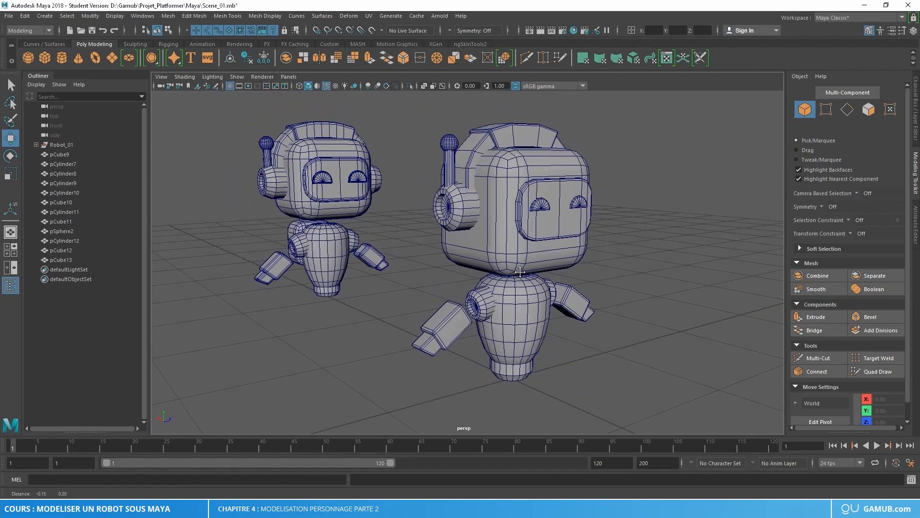
pyautogui.scroll(2, 516, 249)
pyautogui.click(518, 248)
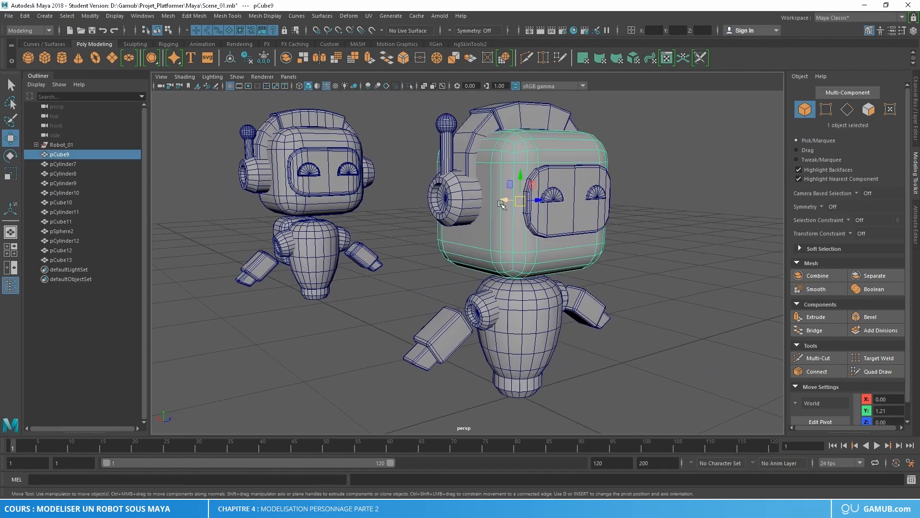
pyautogui.keyDown('alt'); pyautogui.moveTo(518, 249); pyautogui.dragTo(616, 238); pyautogui.keyUp('alt')
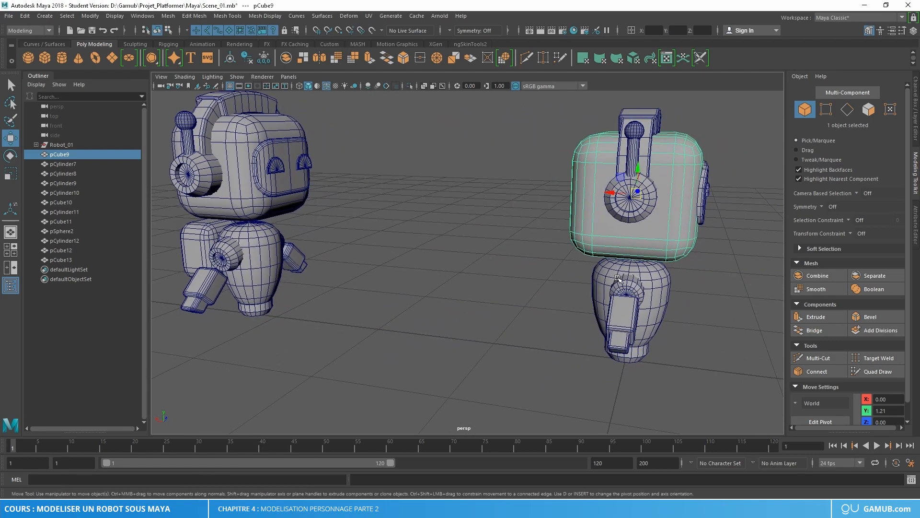
pyautogui.hotkey('ctrl', 'd')
pyautogui.moveTo(611, 196); pyautogui.dragTo(587, 256)
# Step: Scale the duplicated block down to about 0.44 uniformly and narrow it along X for a backpack
pyautogui.press('r')
pyautogui.moveTo(540, 287); pyautogui.dragTo(496, 304)
pyautogui.keyDown('alt'); pyautogui.moveTo(558, 337); pyautogui.dragTo(499, 240); pyautogui.keyUp('alt')
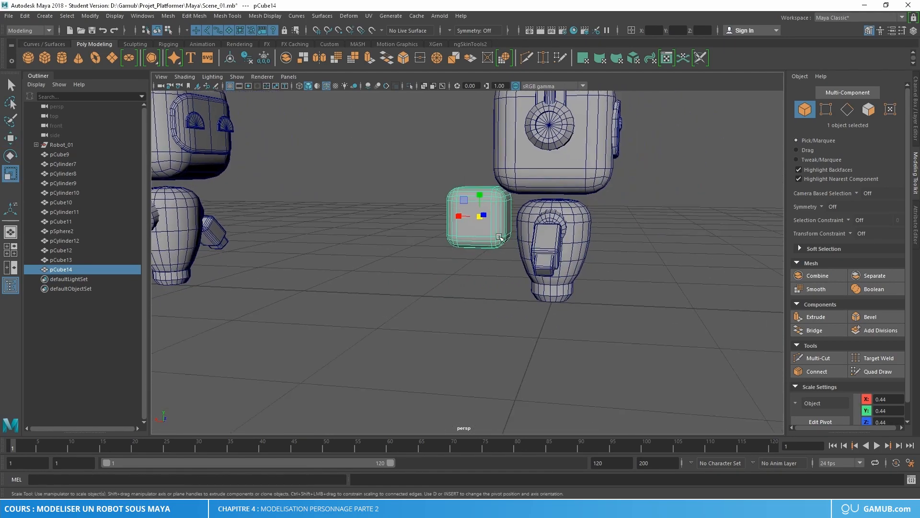
pyautogui.keyDown('alt'); pyautogui.moveTo(499, 241); pyautogui.dragTo(538, 246, button='right'); pyautogui.keyUp('alt')
pyautogui.moveTo(538, 247)
pyautogui.keyDown('alt'); pyautogui.mouseDown()
pyautogui.moveTo(536, 276)
pyautogui.moveTo(484, 245)
pyautogui.moveTo(530, 263)
pyautogui.moveTo(523, 245)
pyautogui.mouseUp(); pyautogui.keyUp('alt')
# Step: Move the backpack block in the XY plane against the torso's back, to about X 0.38 and Y 0.55
pyautogui.press('w')
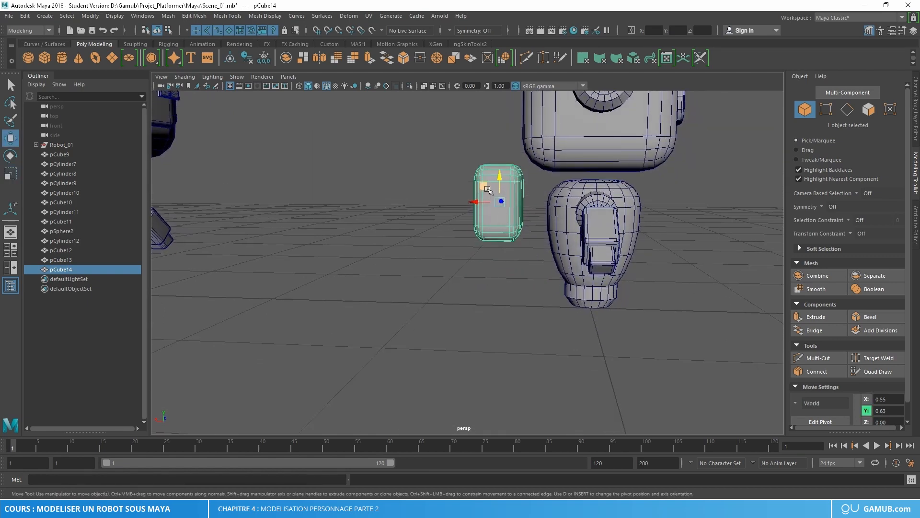
pyautogui.moveTo(487, 188); pyautogui.dragTo(608, 270)
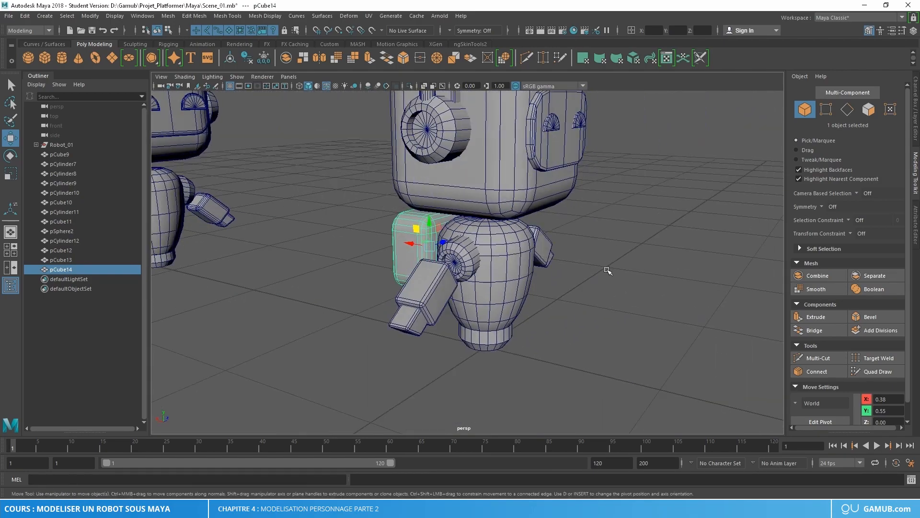
pyautogui.click(608, 271)
pyautogui.keyDown('alt'); pyautogui.moveTo(608, 270); pyautogui.dragTo(577, 267, button='right'); pyautogui.keyUp('alt')
pyautogui.keyDown('alt'); pyautogui.moveTo(583, 255); pyautogui.dragTo(538, 251); pyautogui.keyUp('alt')
pyautogui.keyDown('alt'); pyautogui.moveTo(538, 250); pyautogui.dragTo(621, 267, button='middle'); pyautogui.keyUp('alt')
pyautogui.keyDown('alt'); pyautogui.moveTo(640, 259); pyautogui.dragTo(591, 251); pyautogui.keyUp('alt')
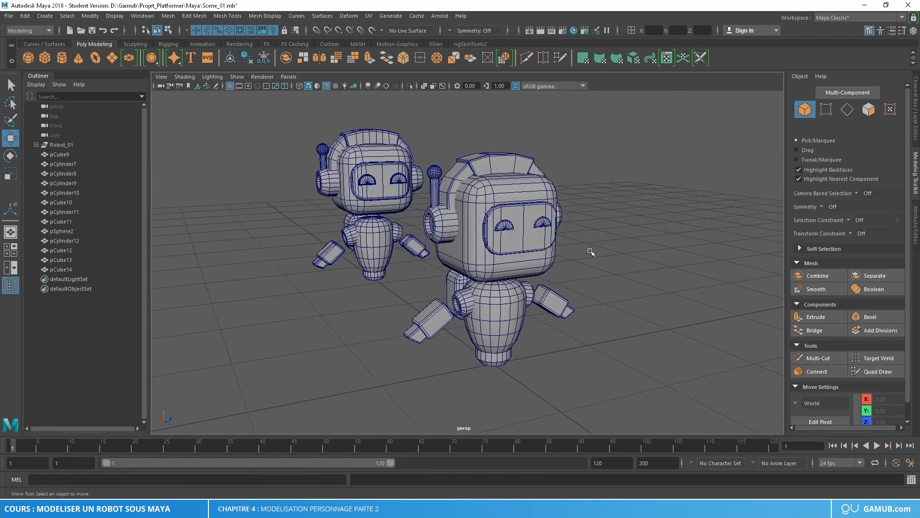